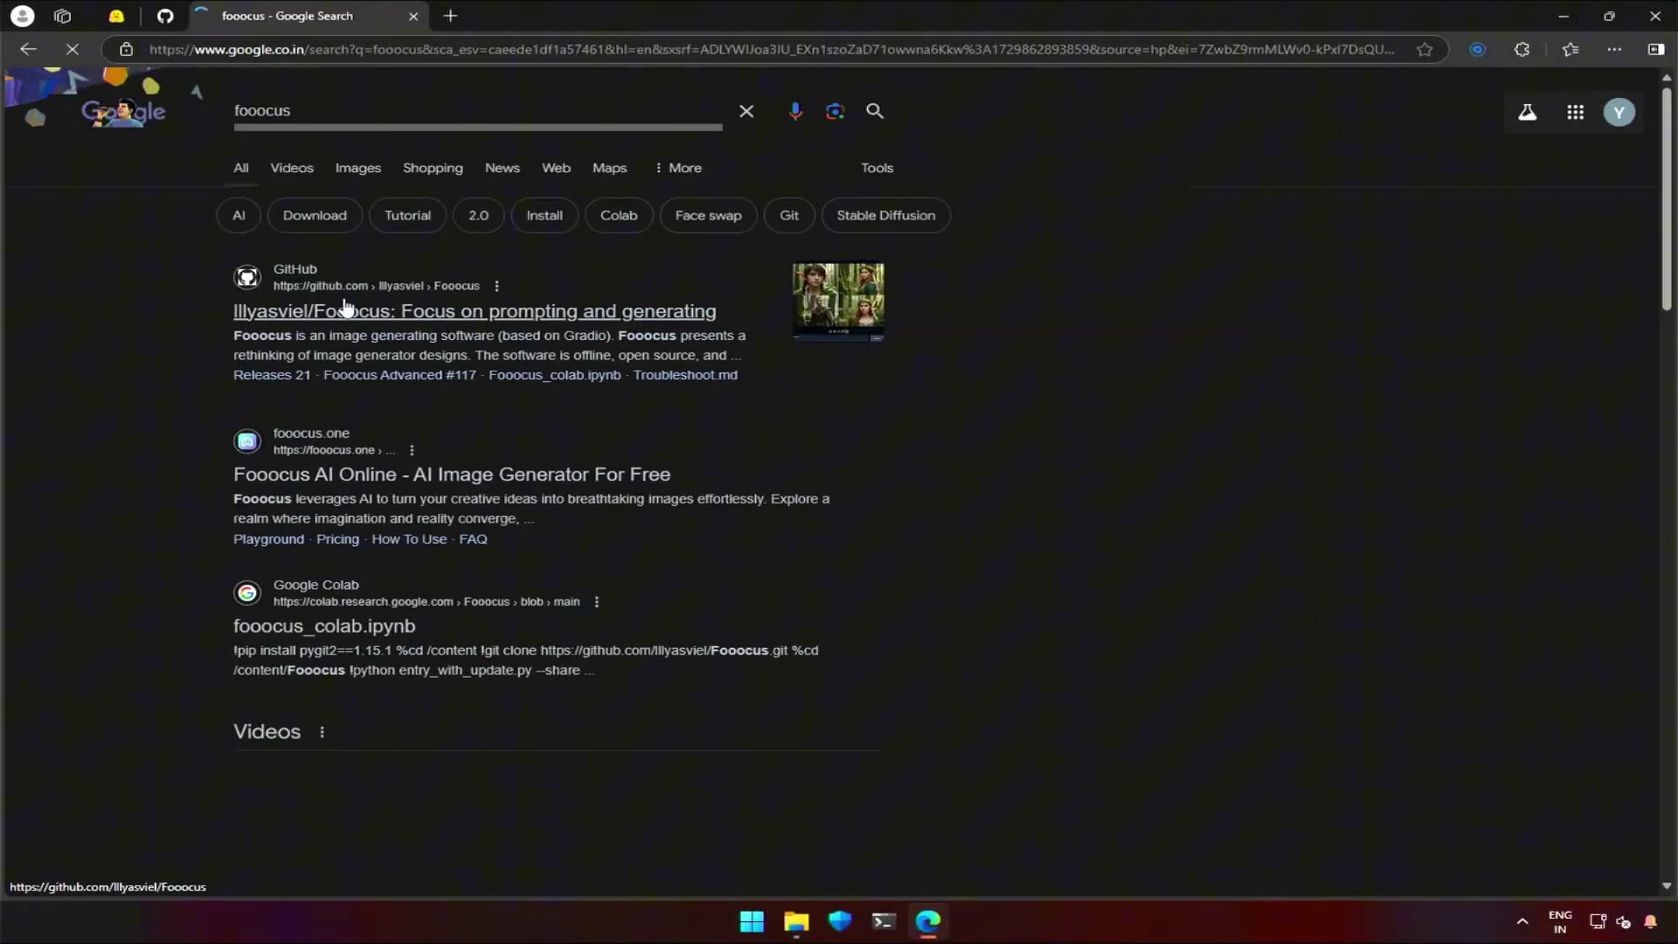
Open the lllyasviel/Fooocus repository and scroll to the Windows download instructions.
left_click(344, 313)
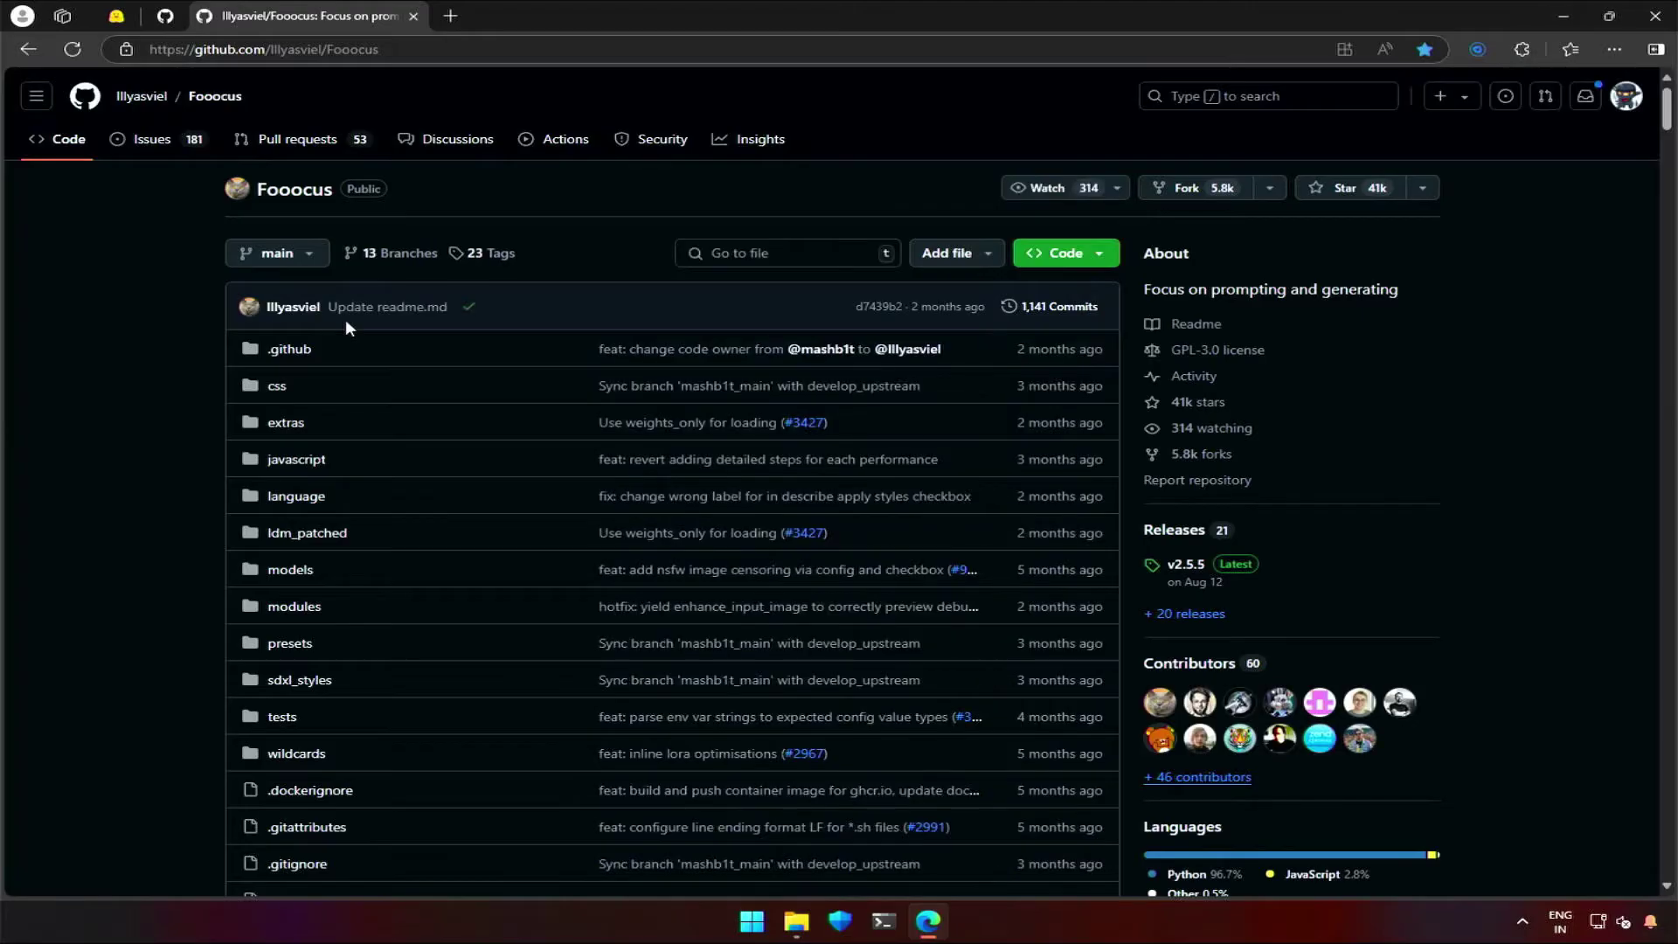
scroll(349, 367, "down", 8)
scroll(352, 399, "down", 15)
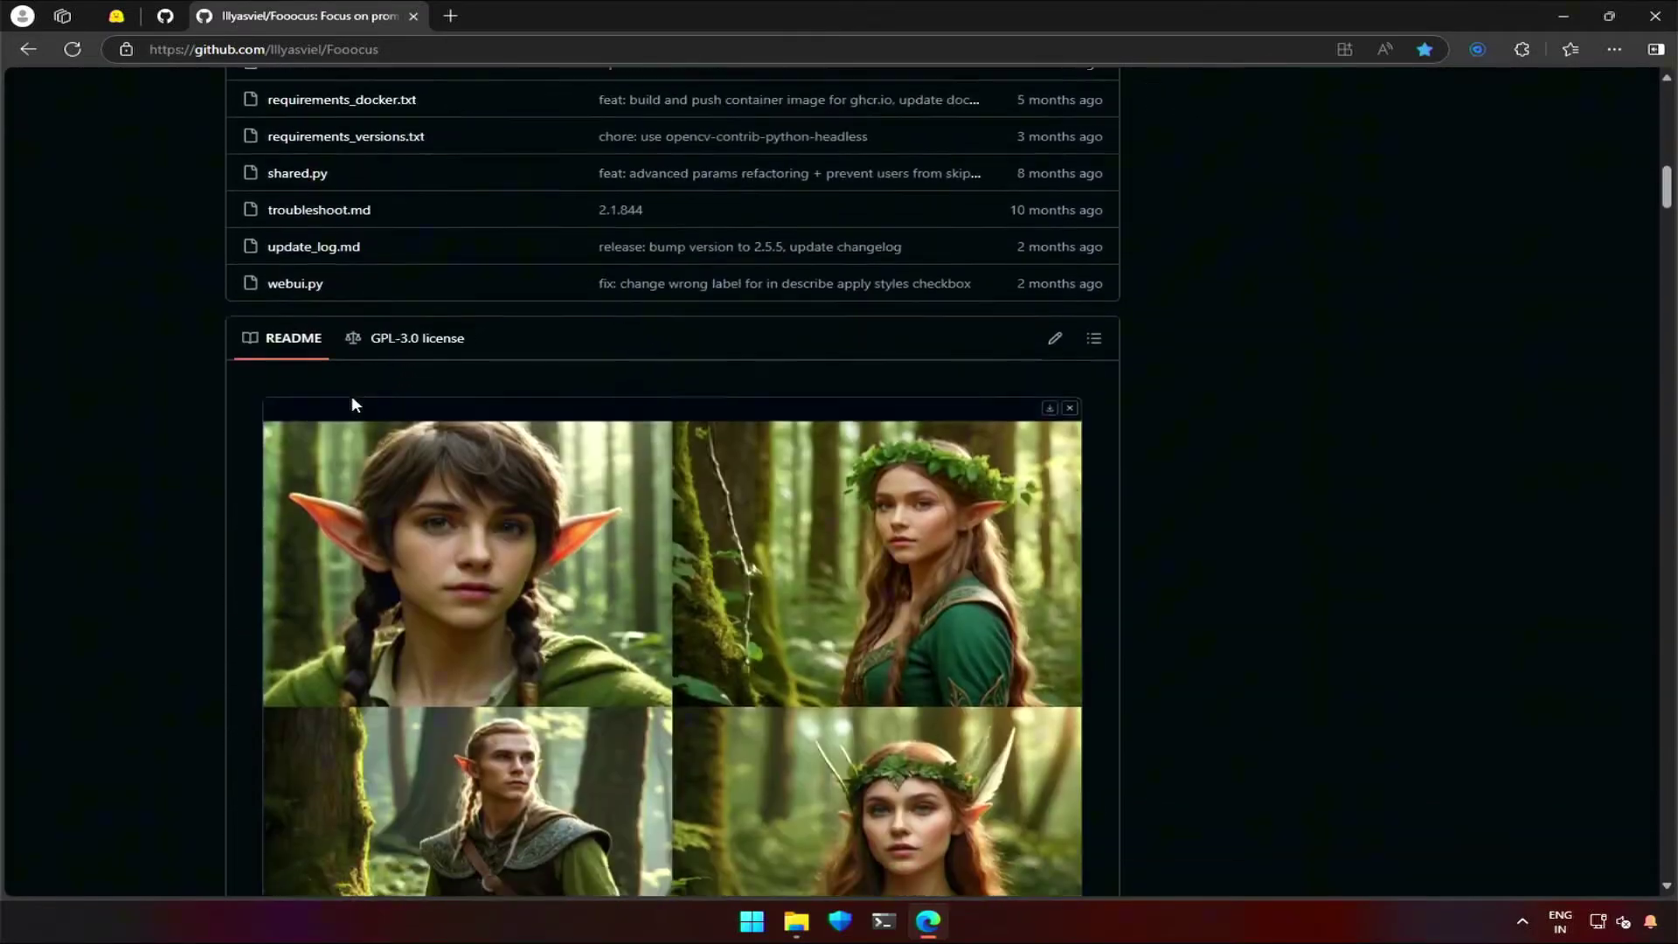
scroll(352, 395, "down", 18)
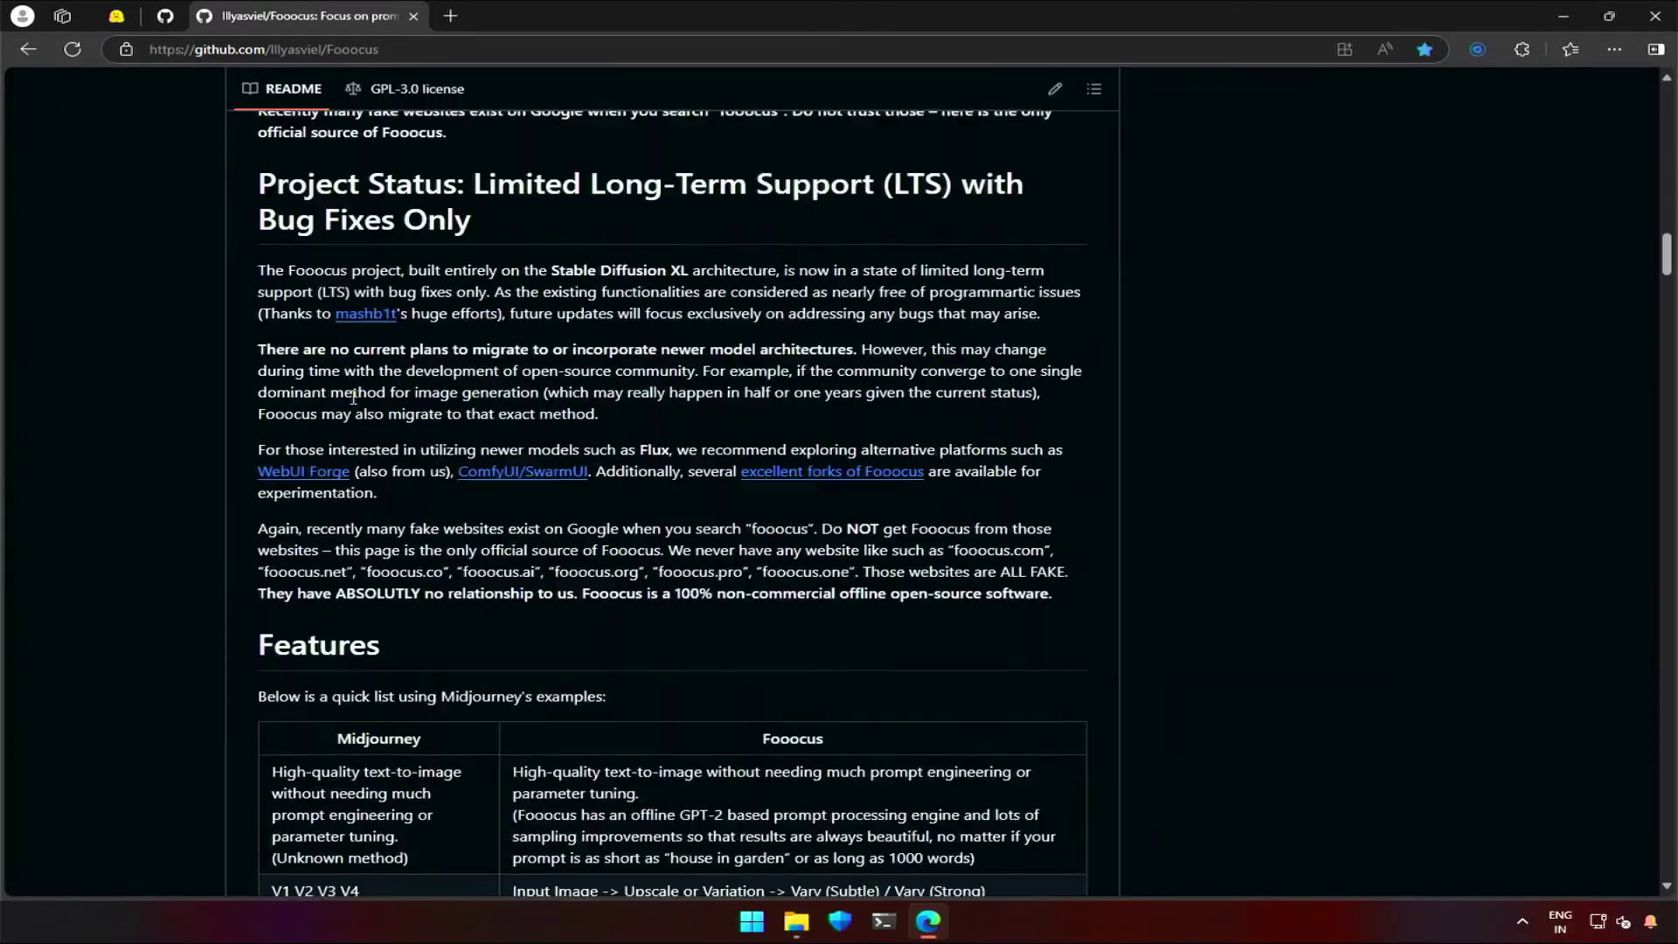
scroll(353, 398, "down", 10)
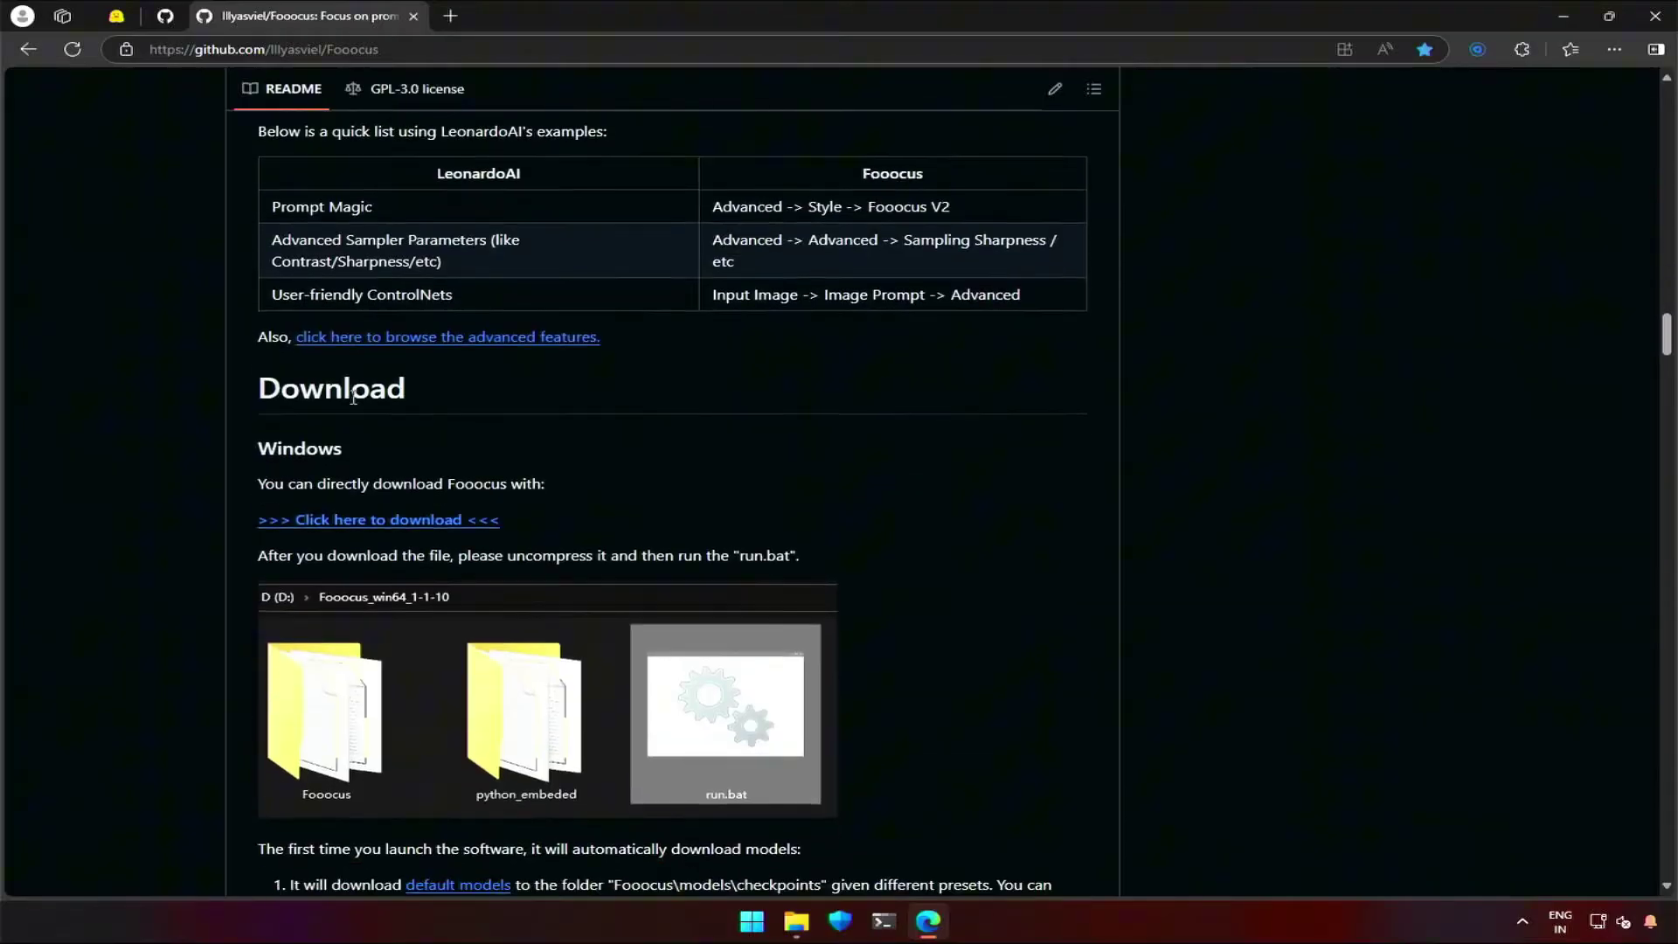
left_click_drag(262, 282, 543, 318)
Download the Windows Fooocus_win64_2-5-0 package and save it to a chosen folder.
left_click(370, 359)
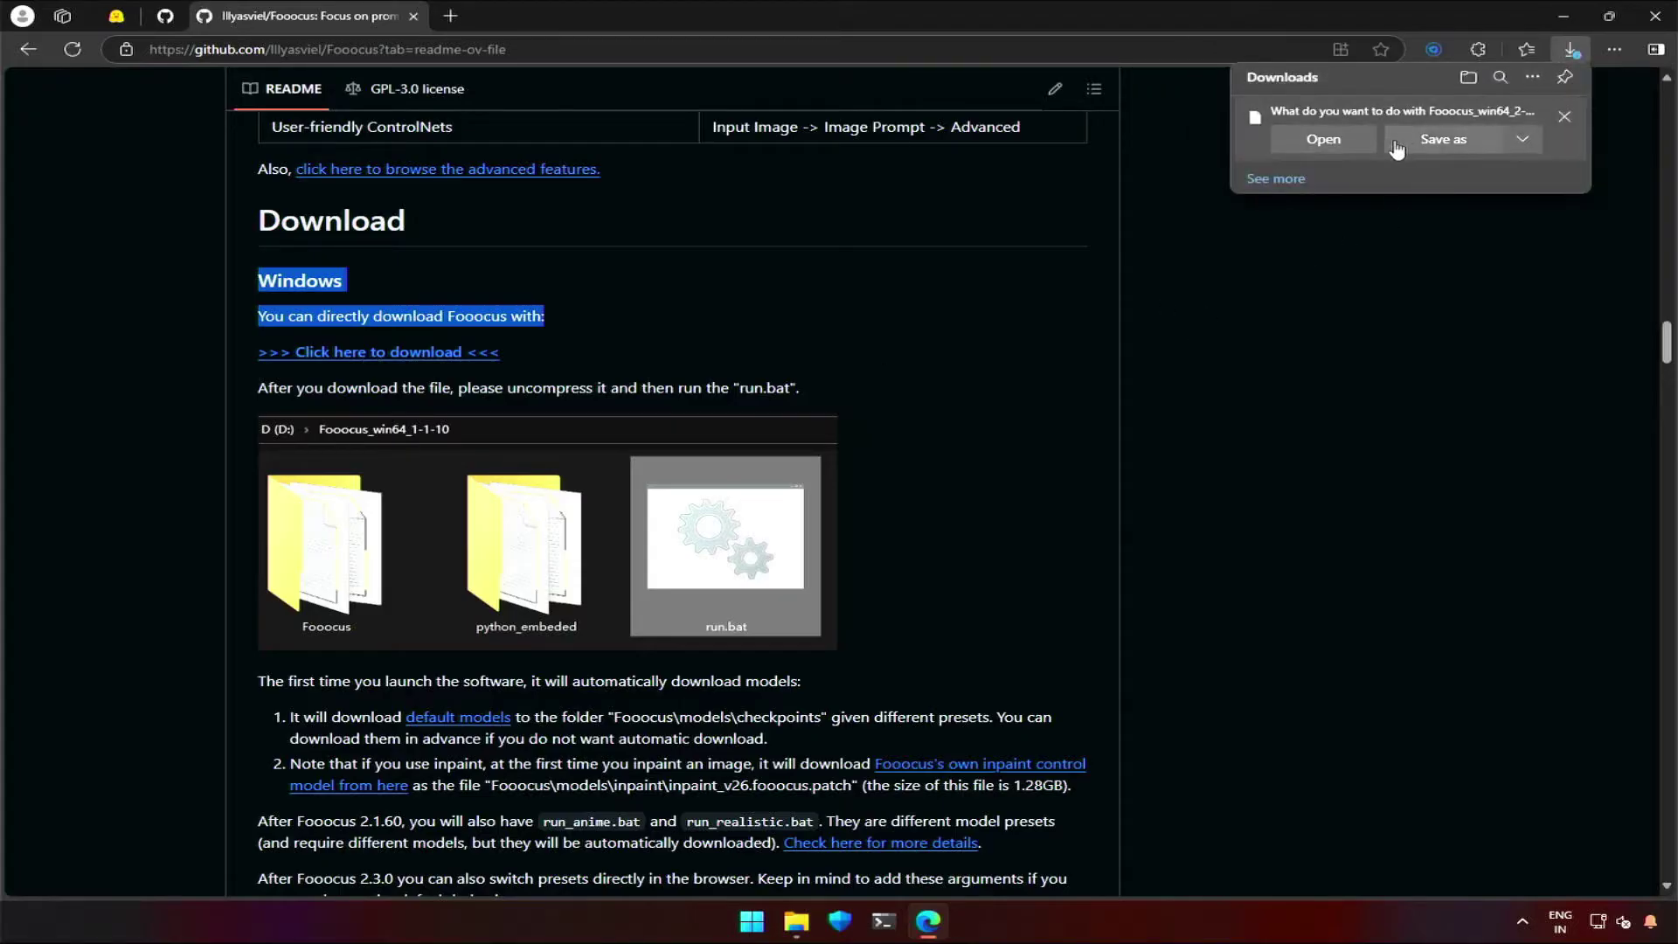
left_click(1443, 139)
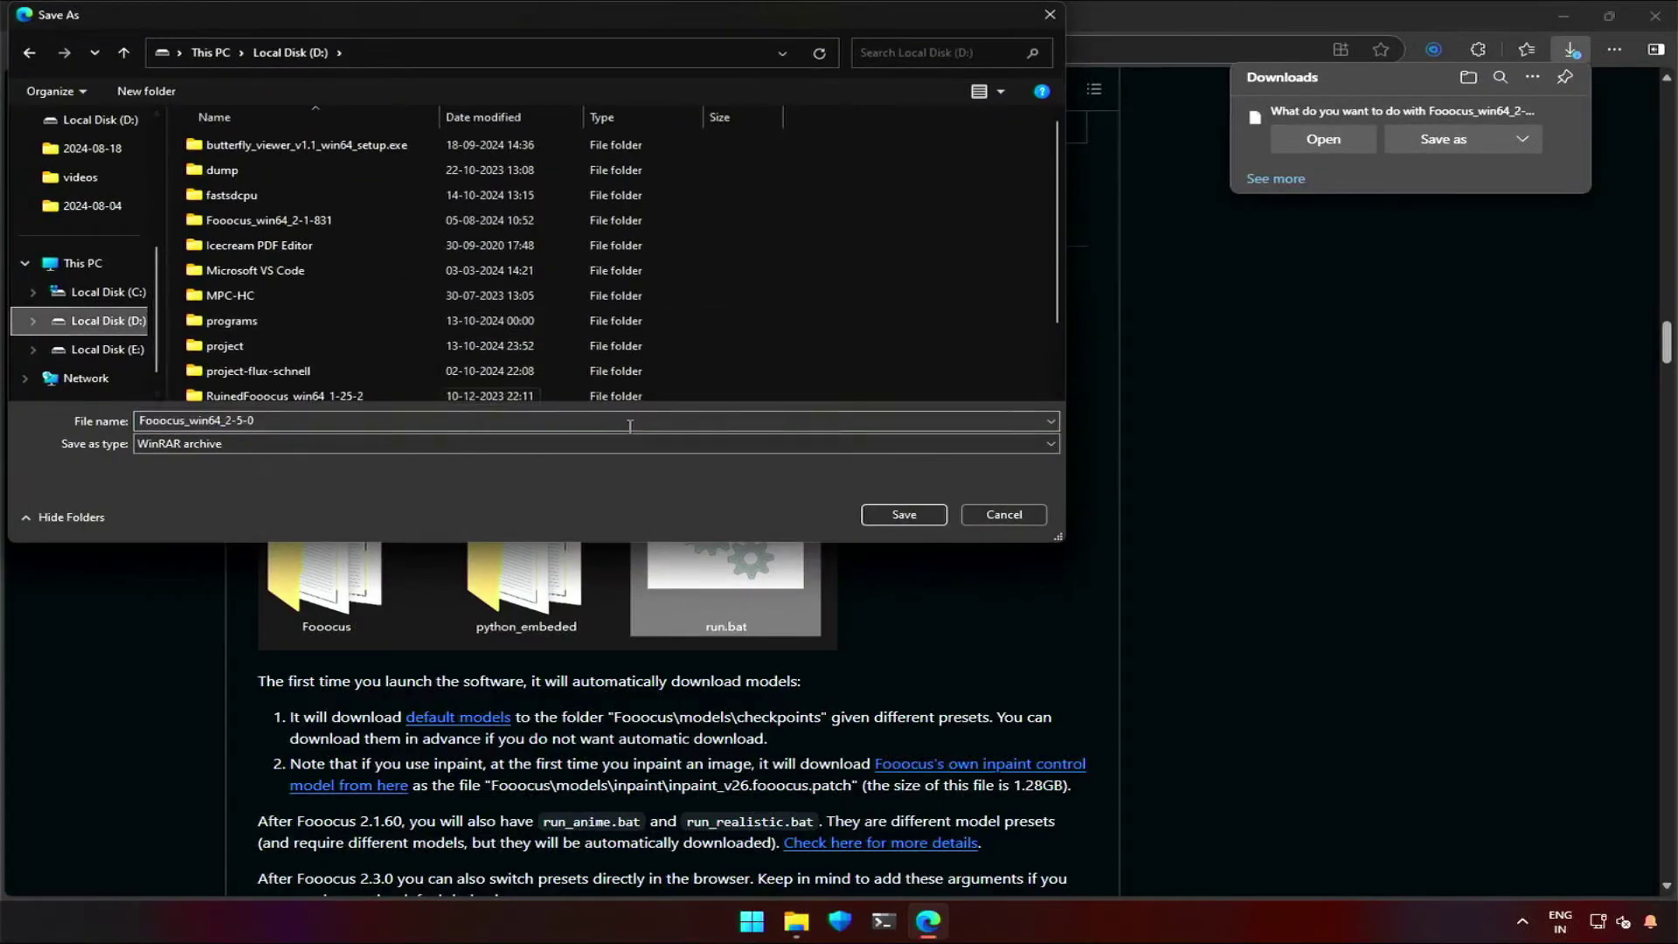
left_click(905, 514)
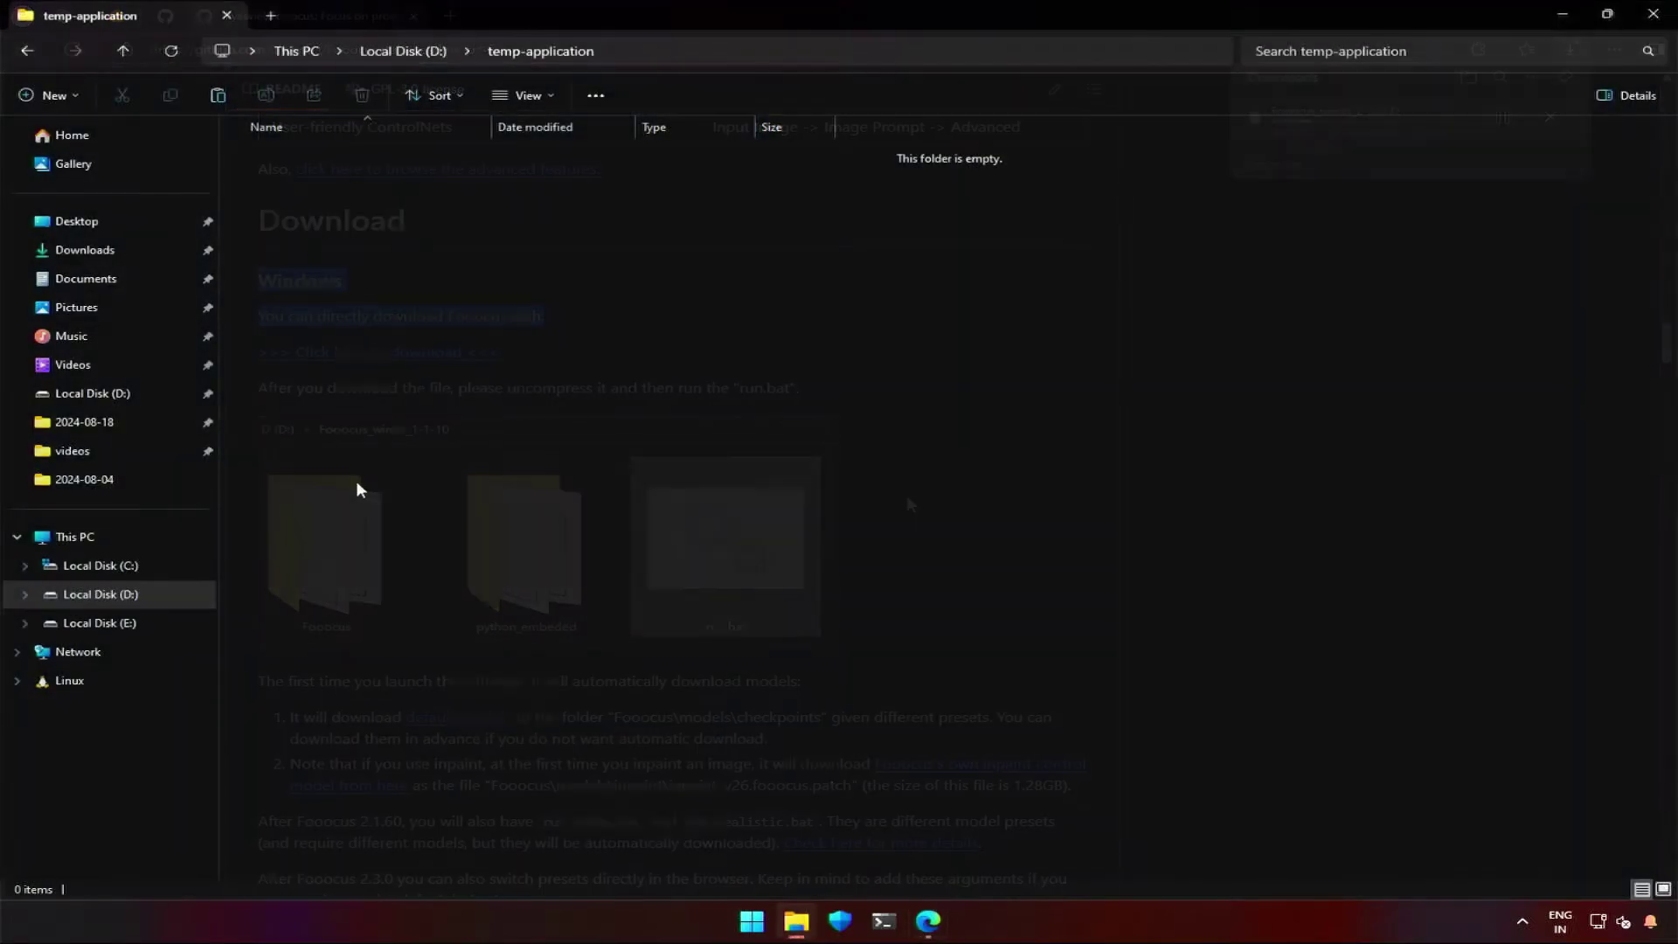
Paste the Fooocus_win64_2-5-0.7z archive into temp-application and extract it.
right_click(353, 482)
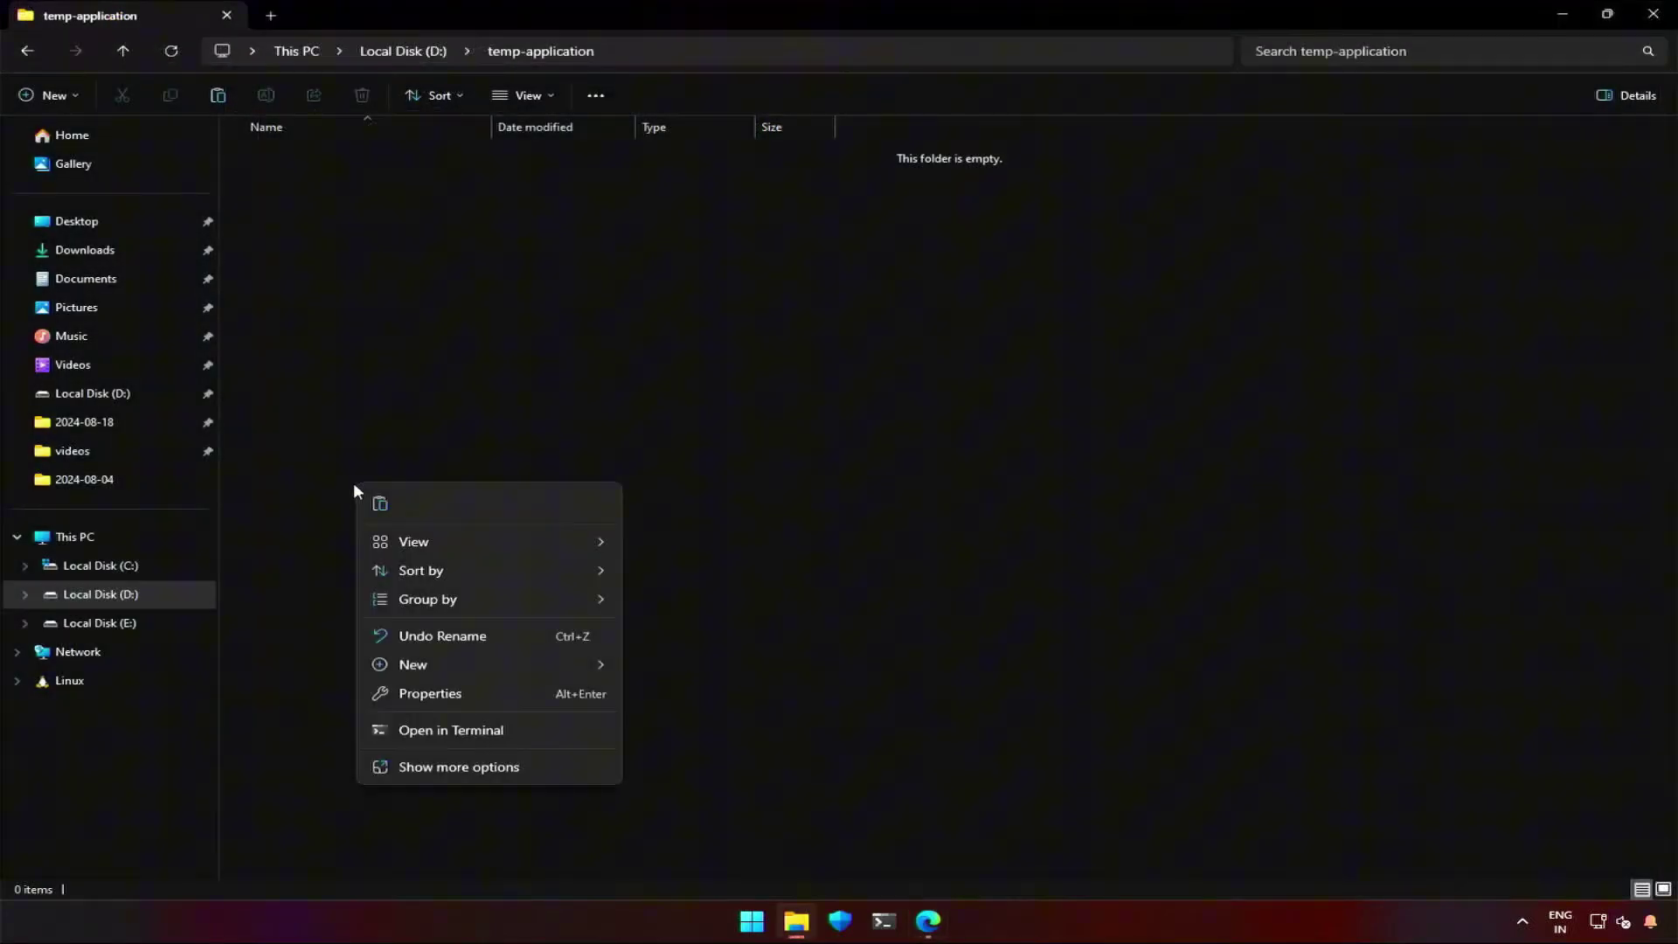
left_click(362, 491)
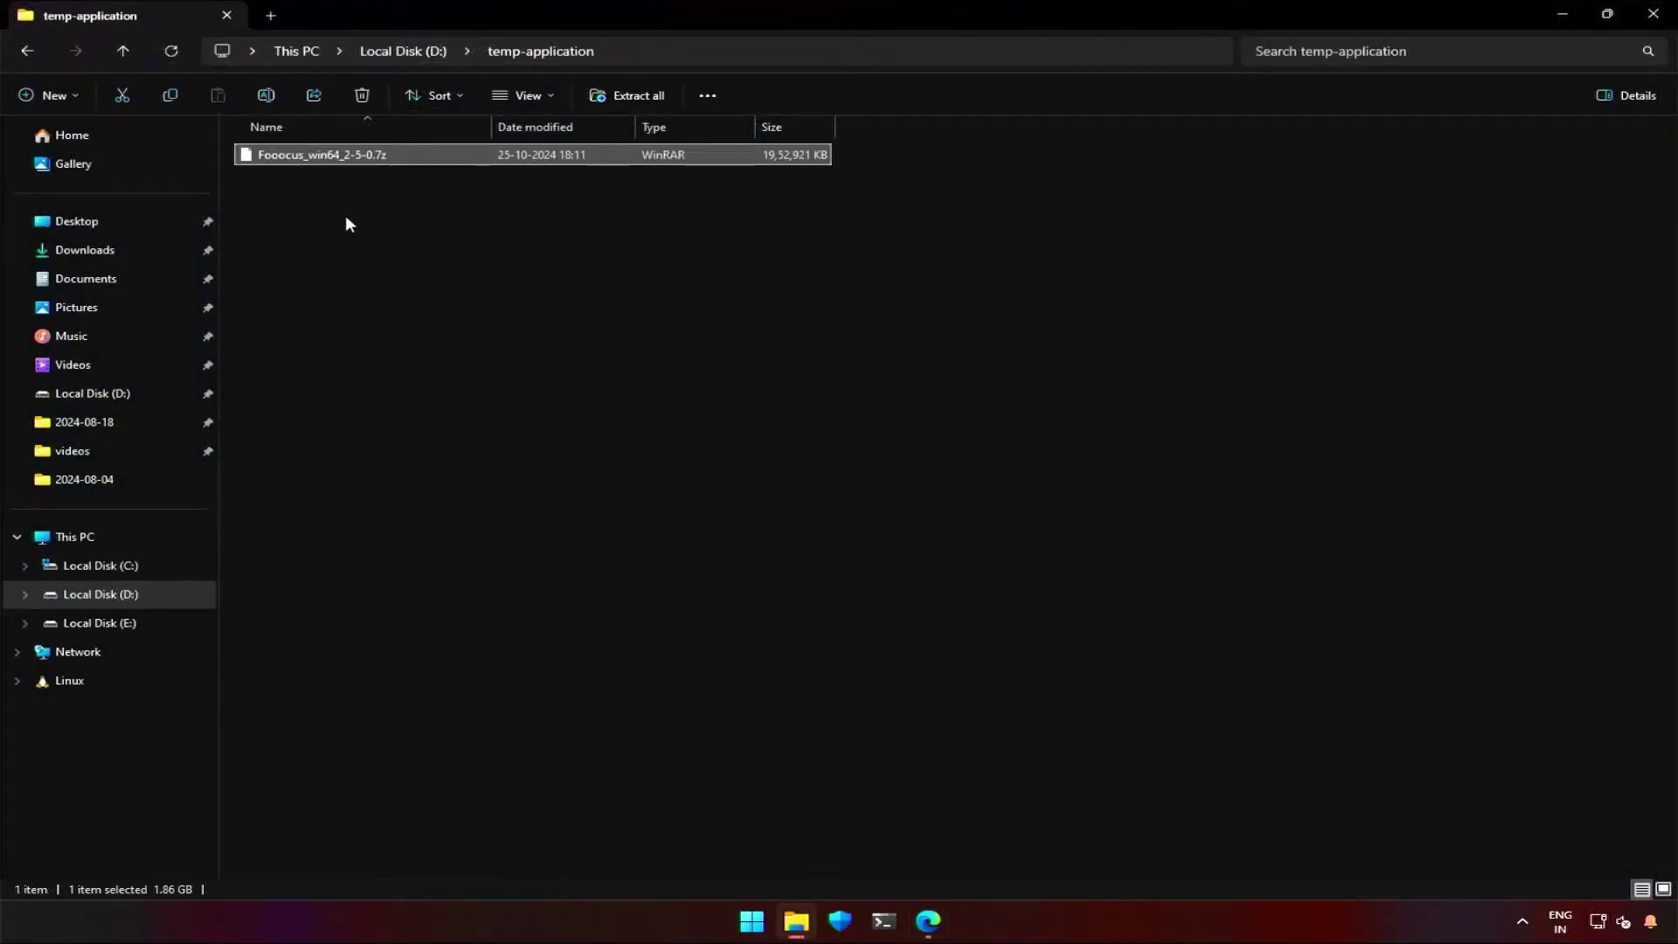
right_click(351, 154)
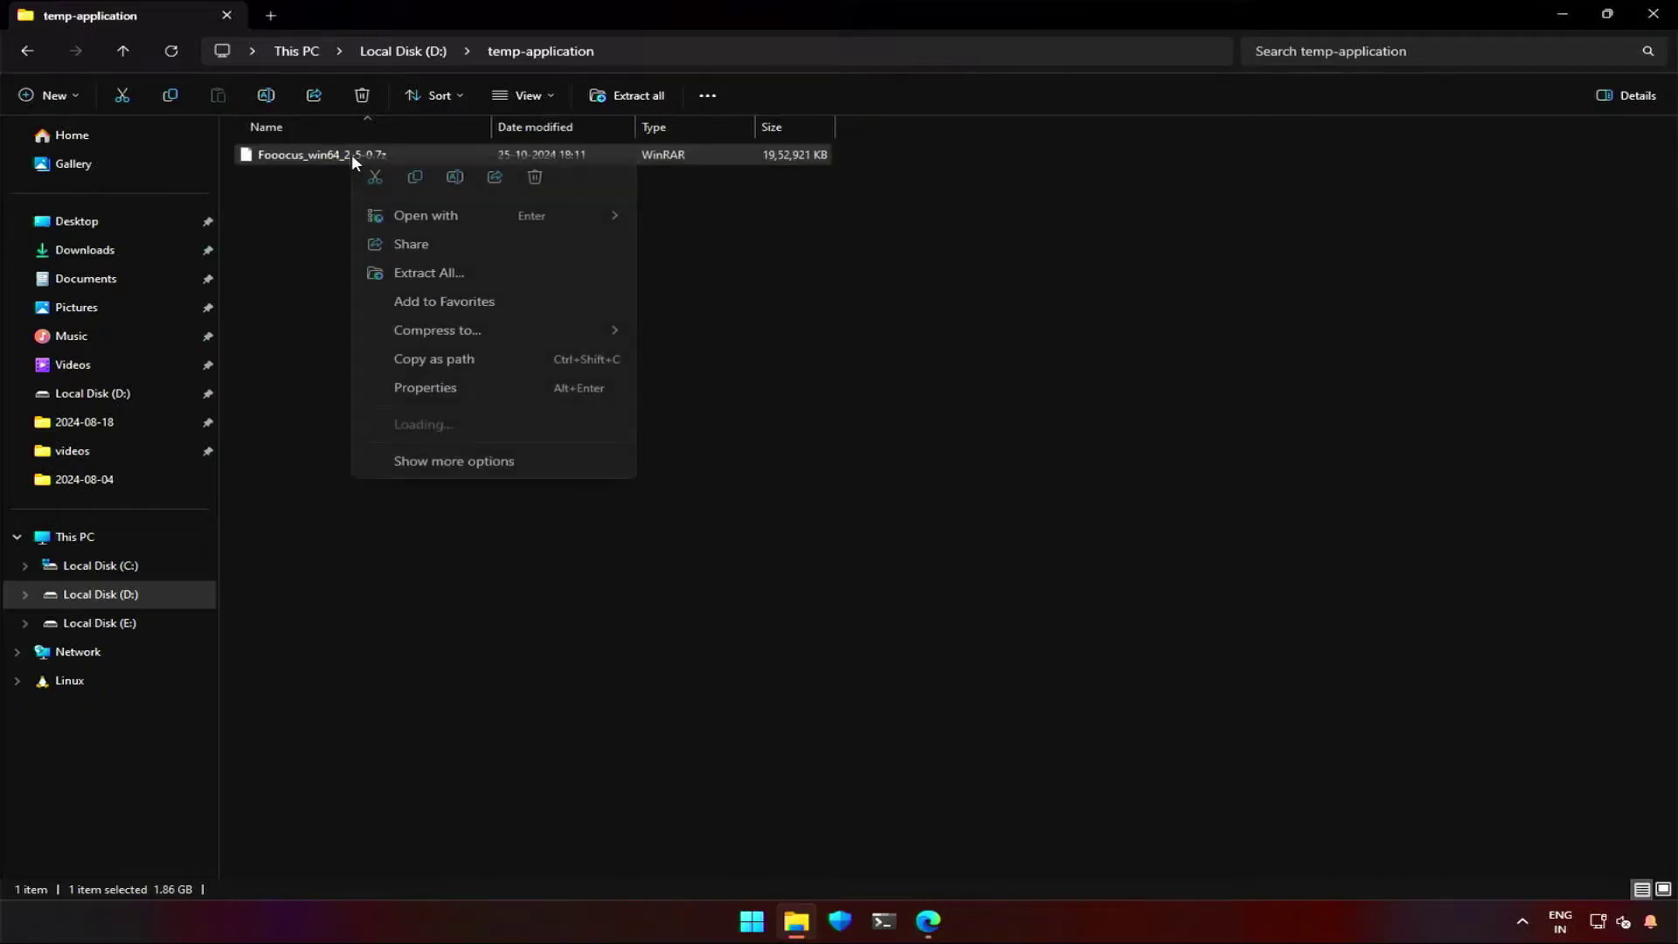
left_click(432, 273)
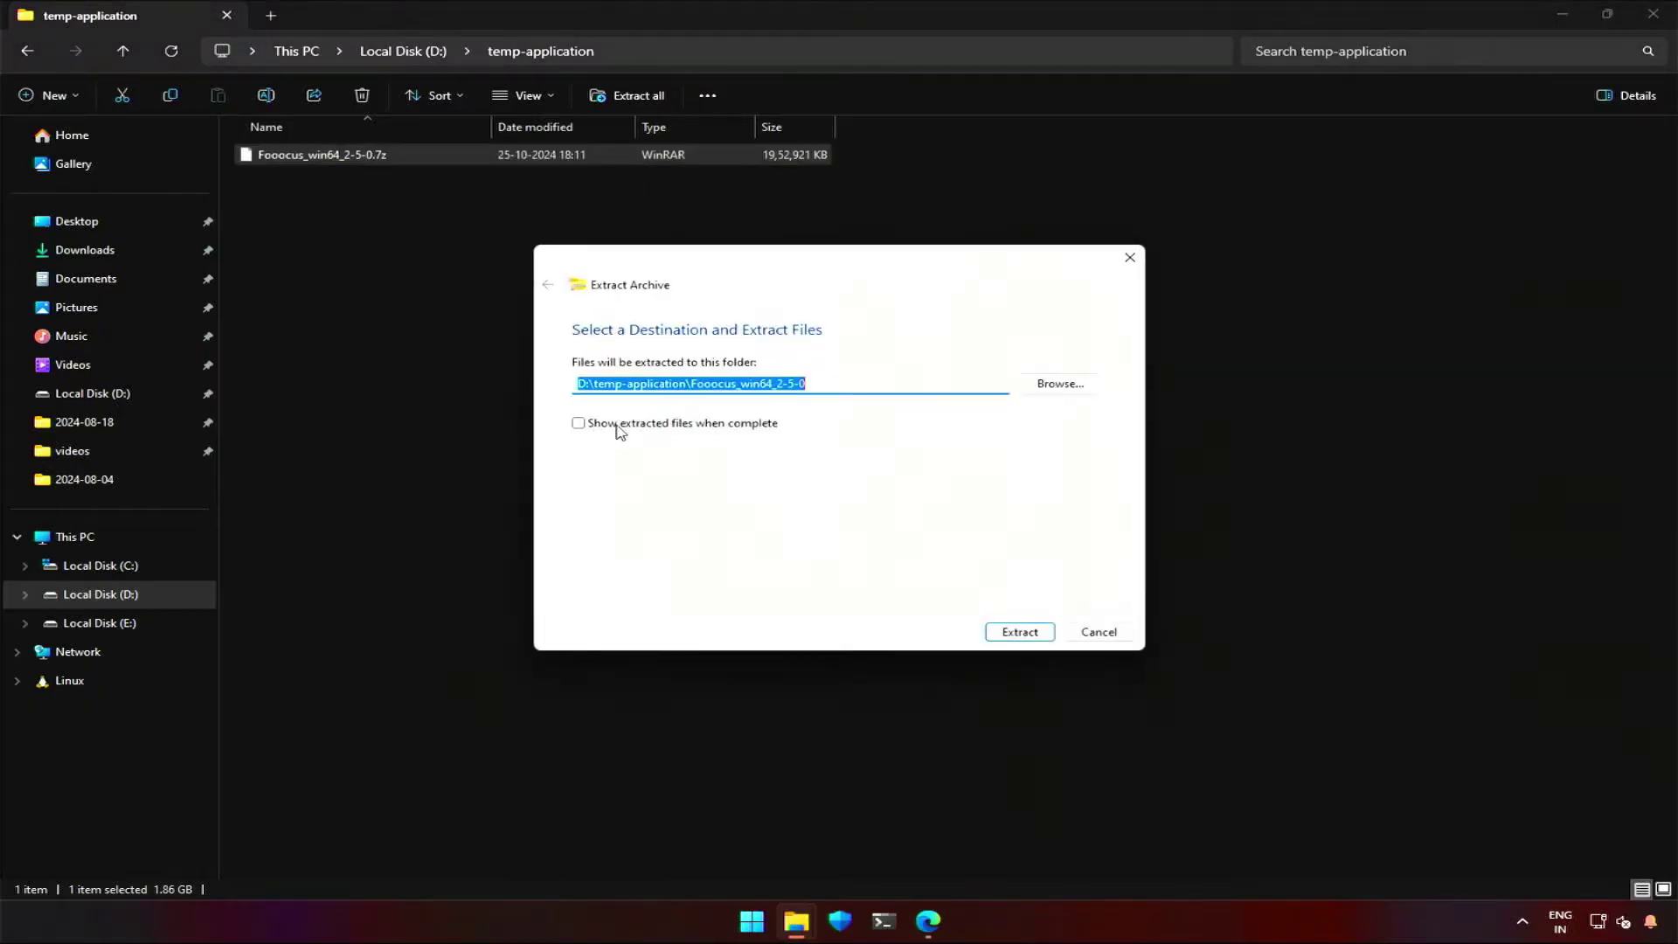
left_click(1023, 631)
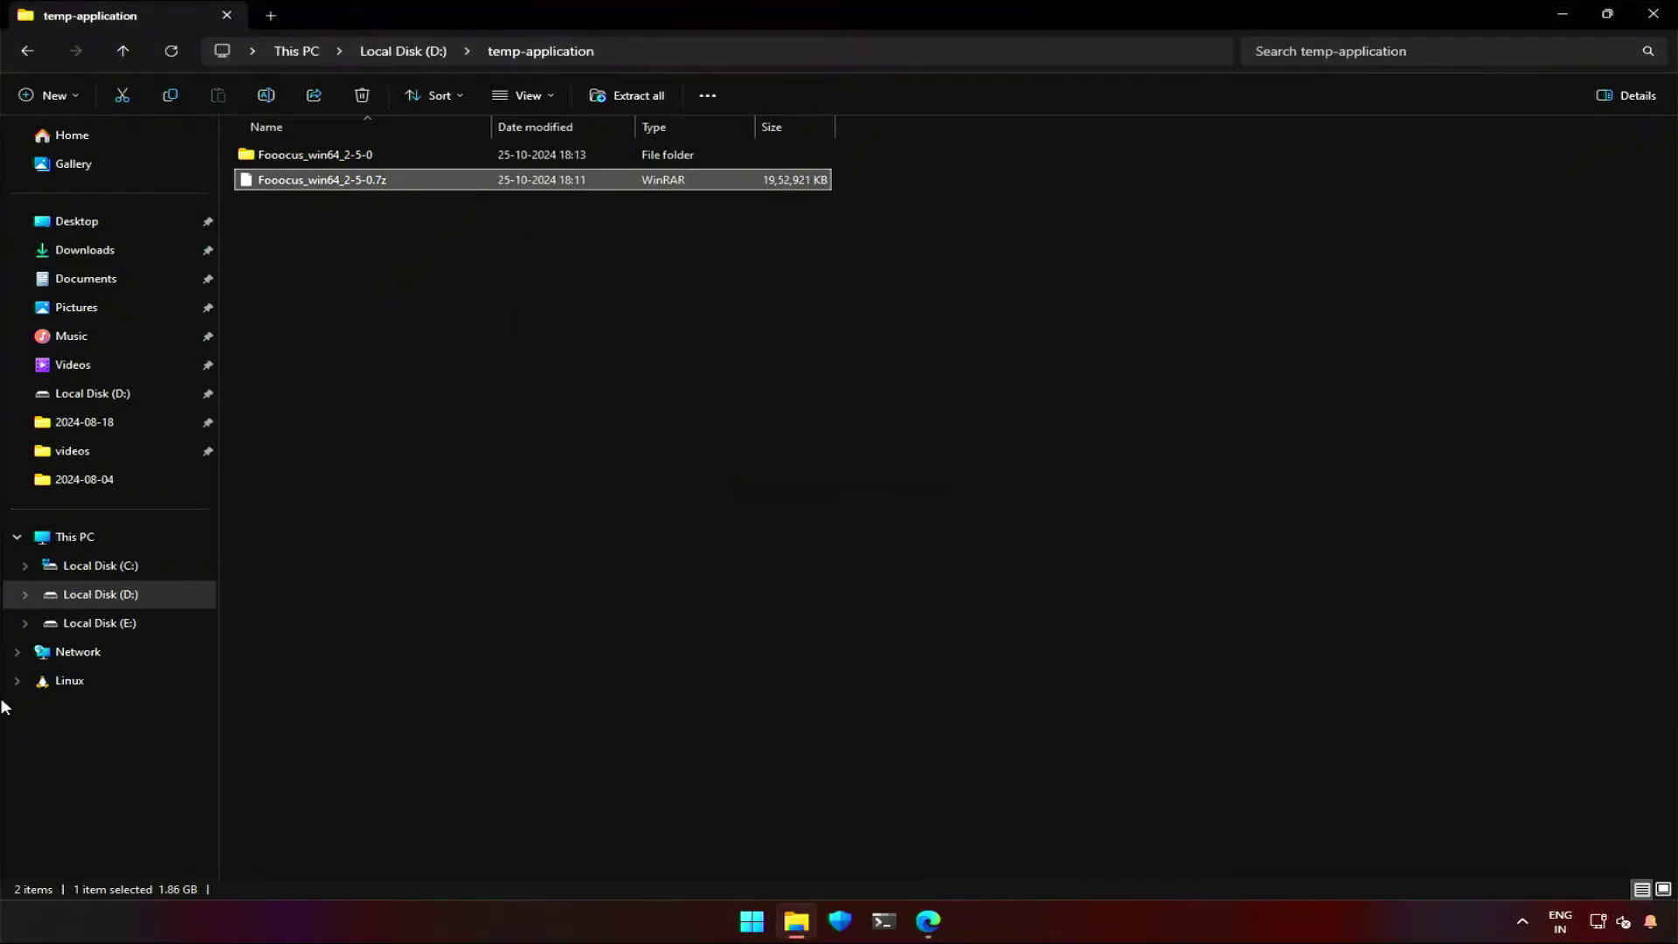
Go into the extracted Fooocus_win64_2-5-0 folder and its inner folder holding the run files.
left_click(339, 405)
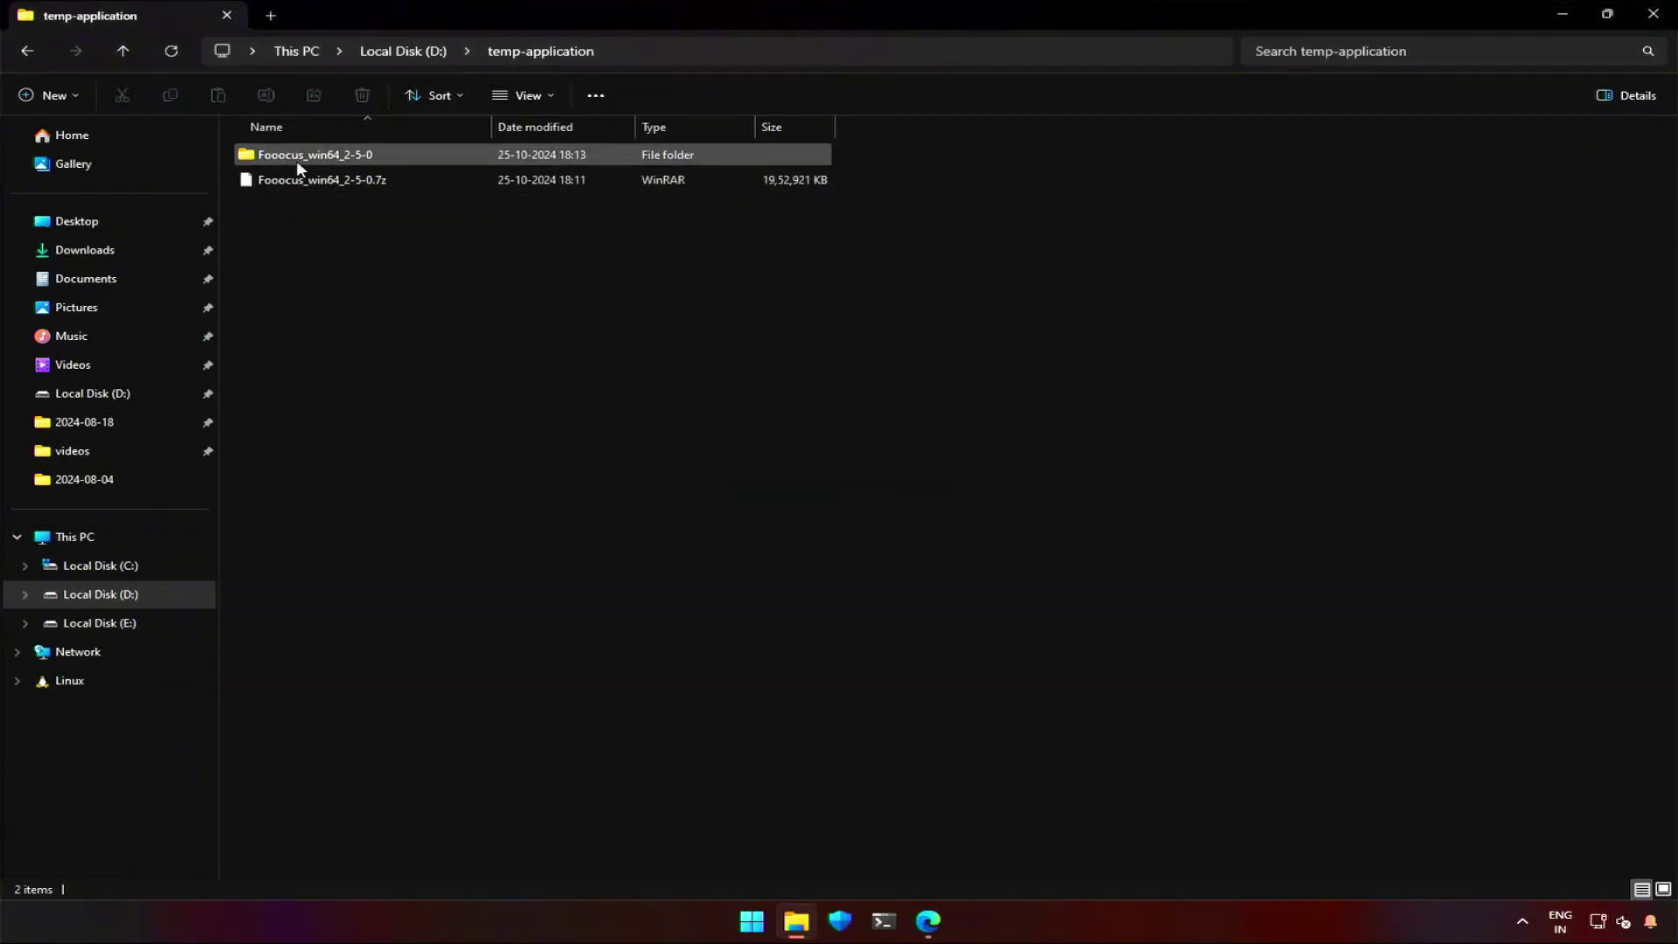
double_click(296, 159)
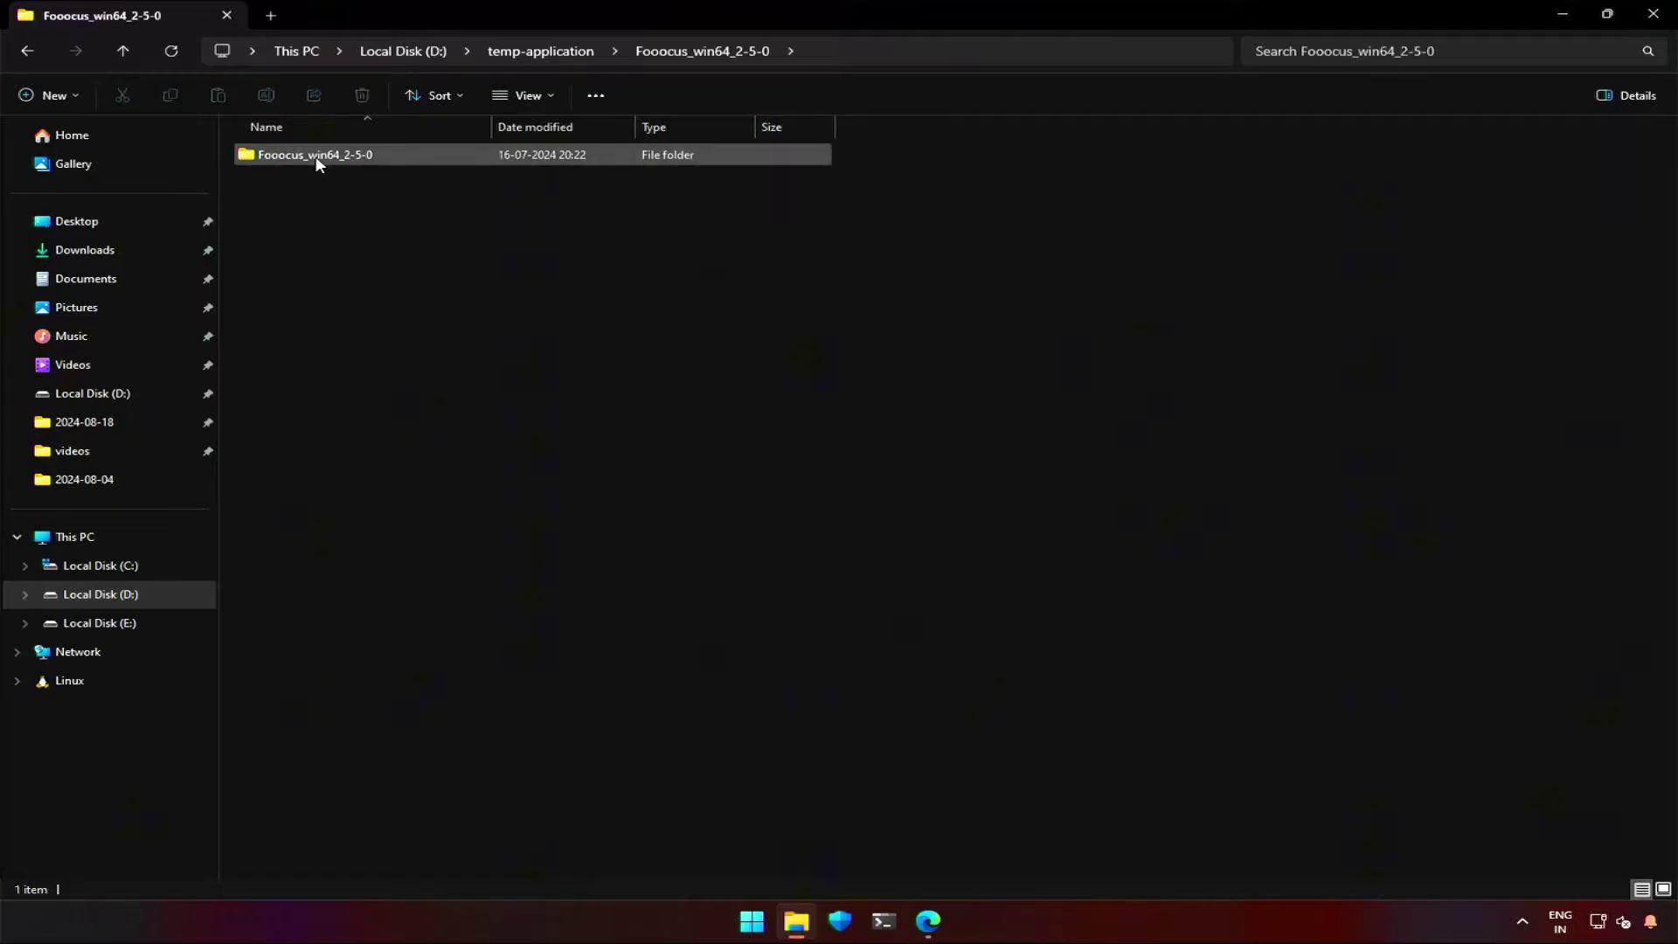
double_click(317, 155)
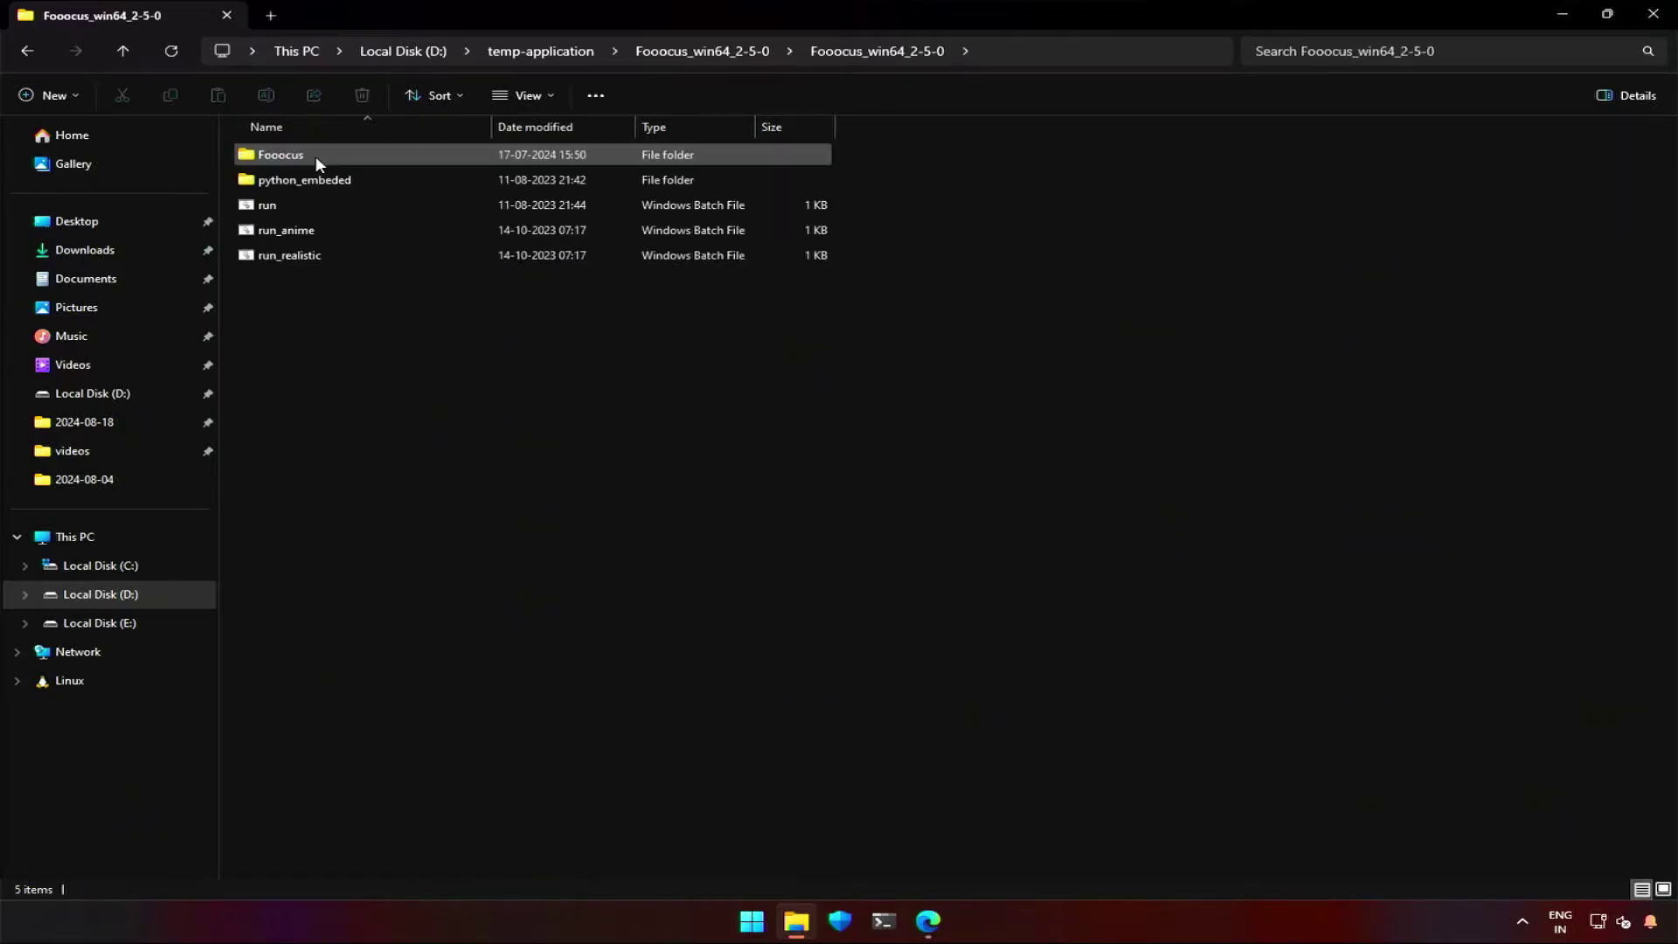
Launch Fooocus from run.bat, getting past the SmartScreen warning with Run anyway.
double_click(343, 205)
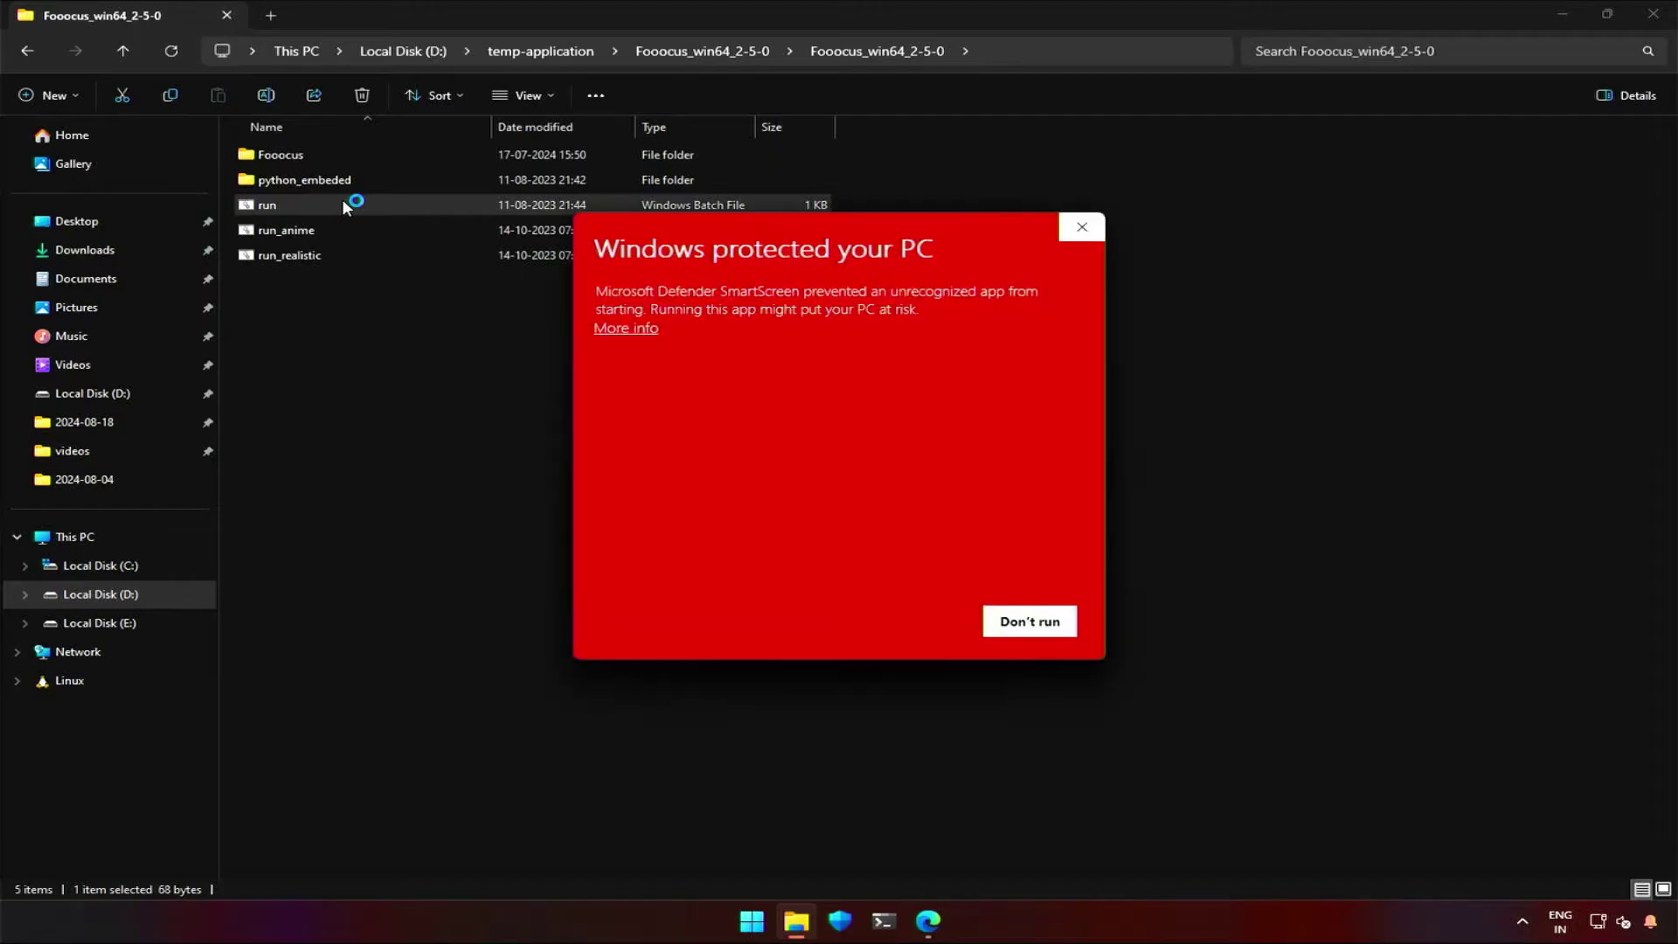
left_click(643, 328)
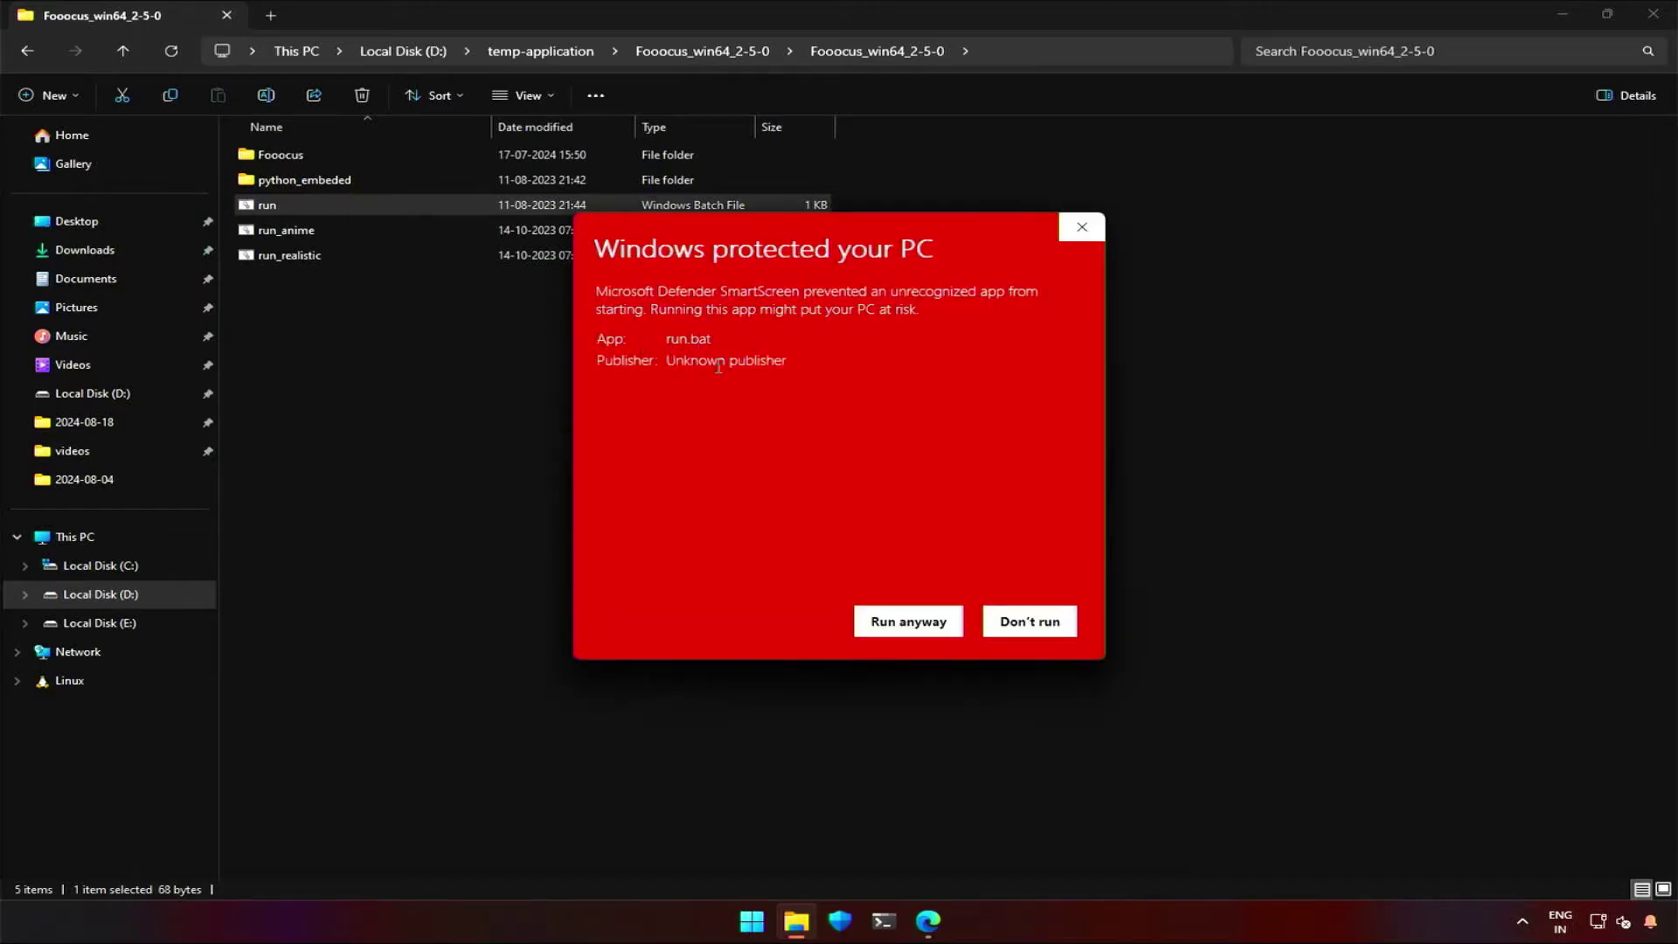
left_click(901, 623)
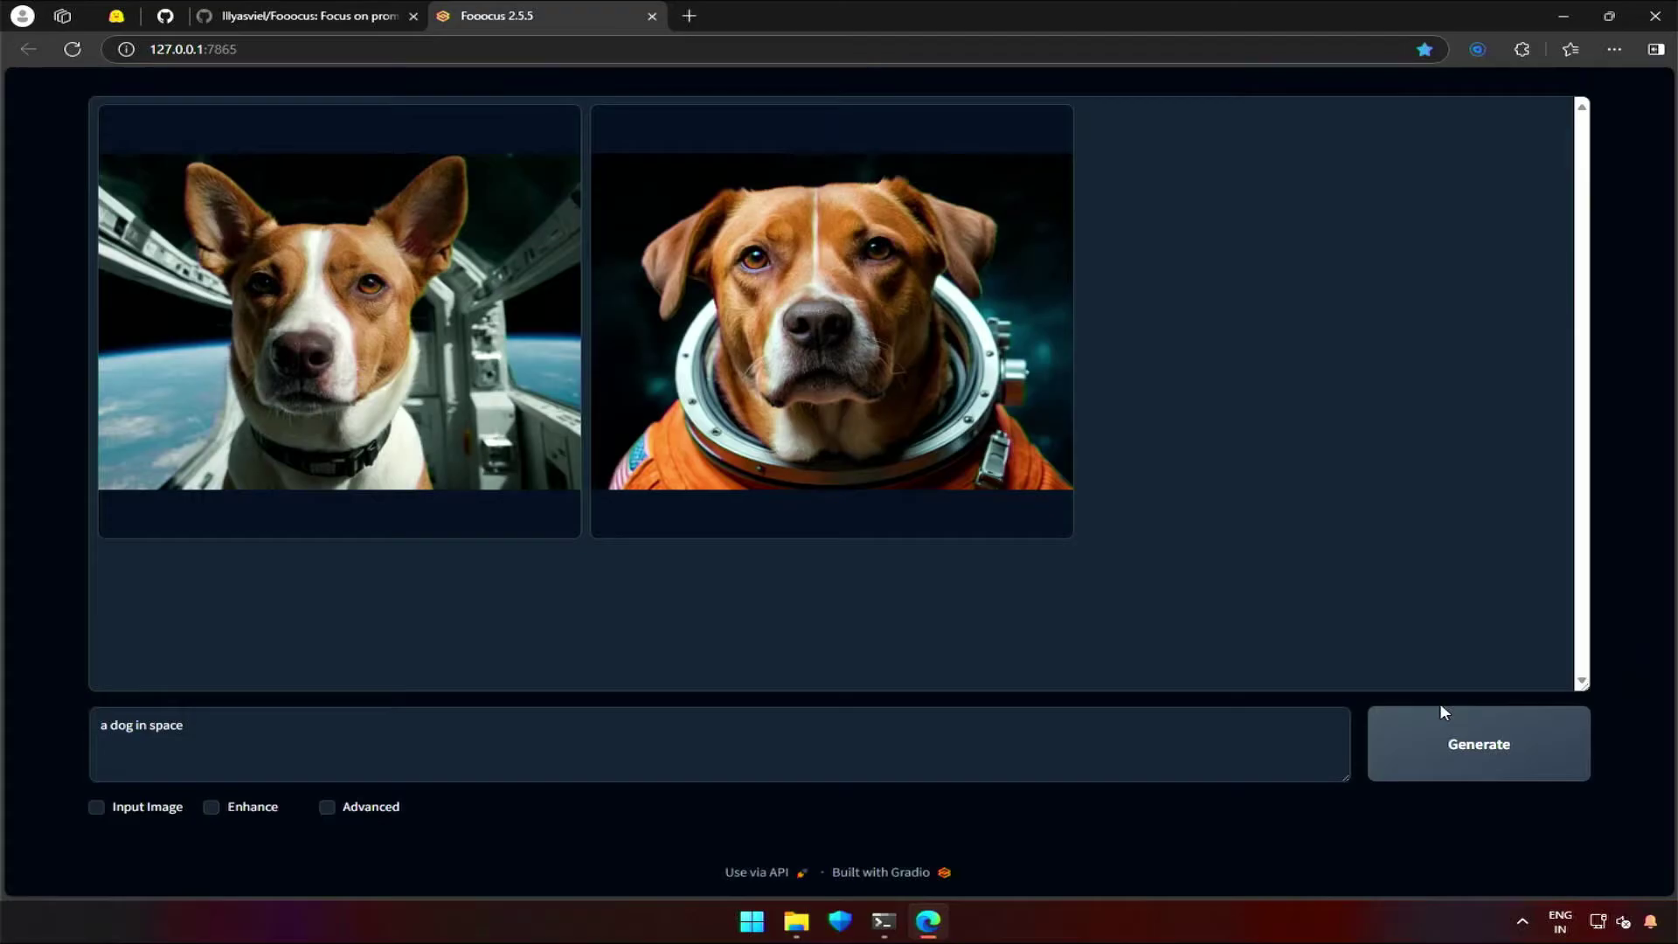
Select the anime preset under Advanced, let its model download, then generate 'a dog in space' again.
left_click(328, 806)
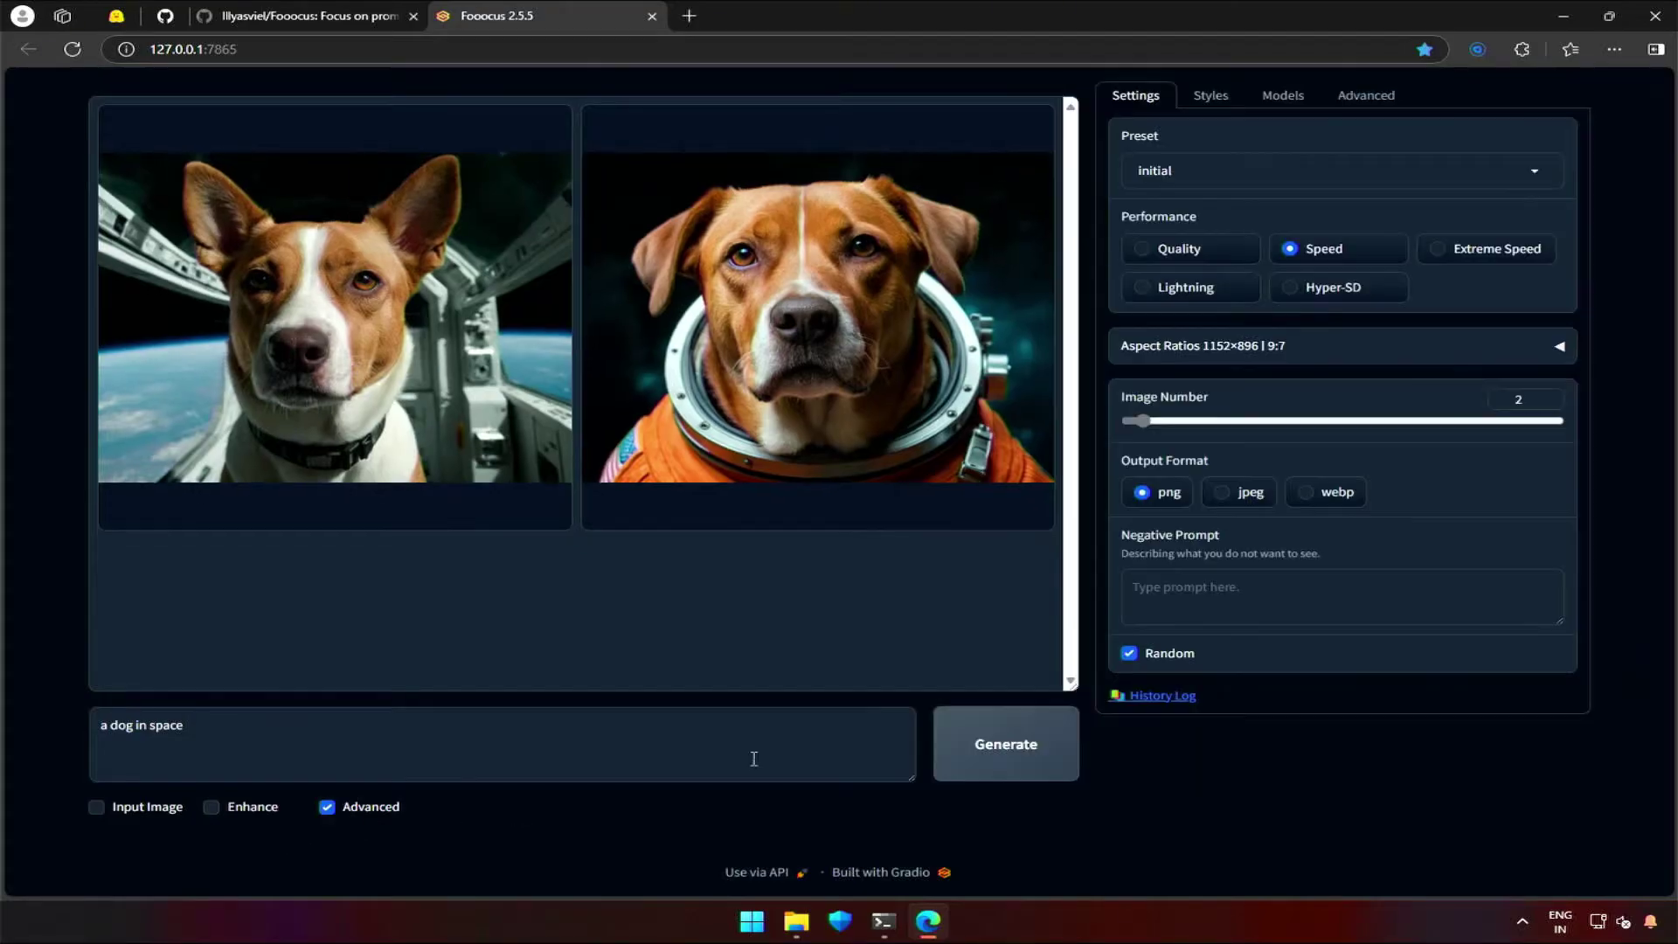
left_click(1282, 176)
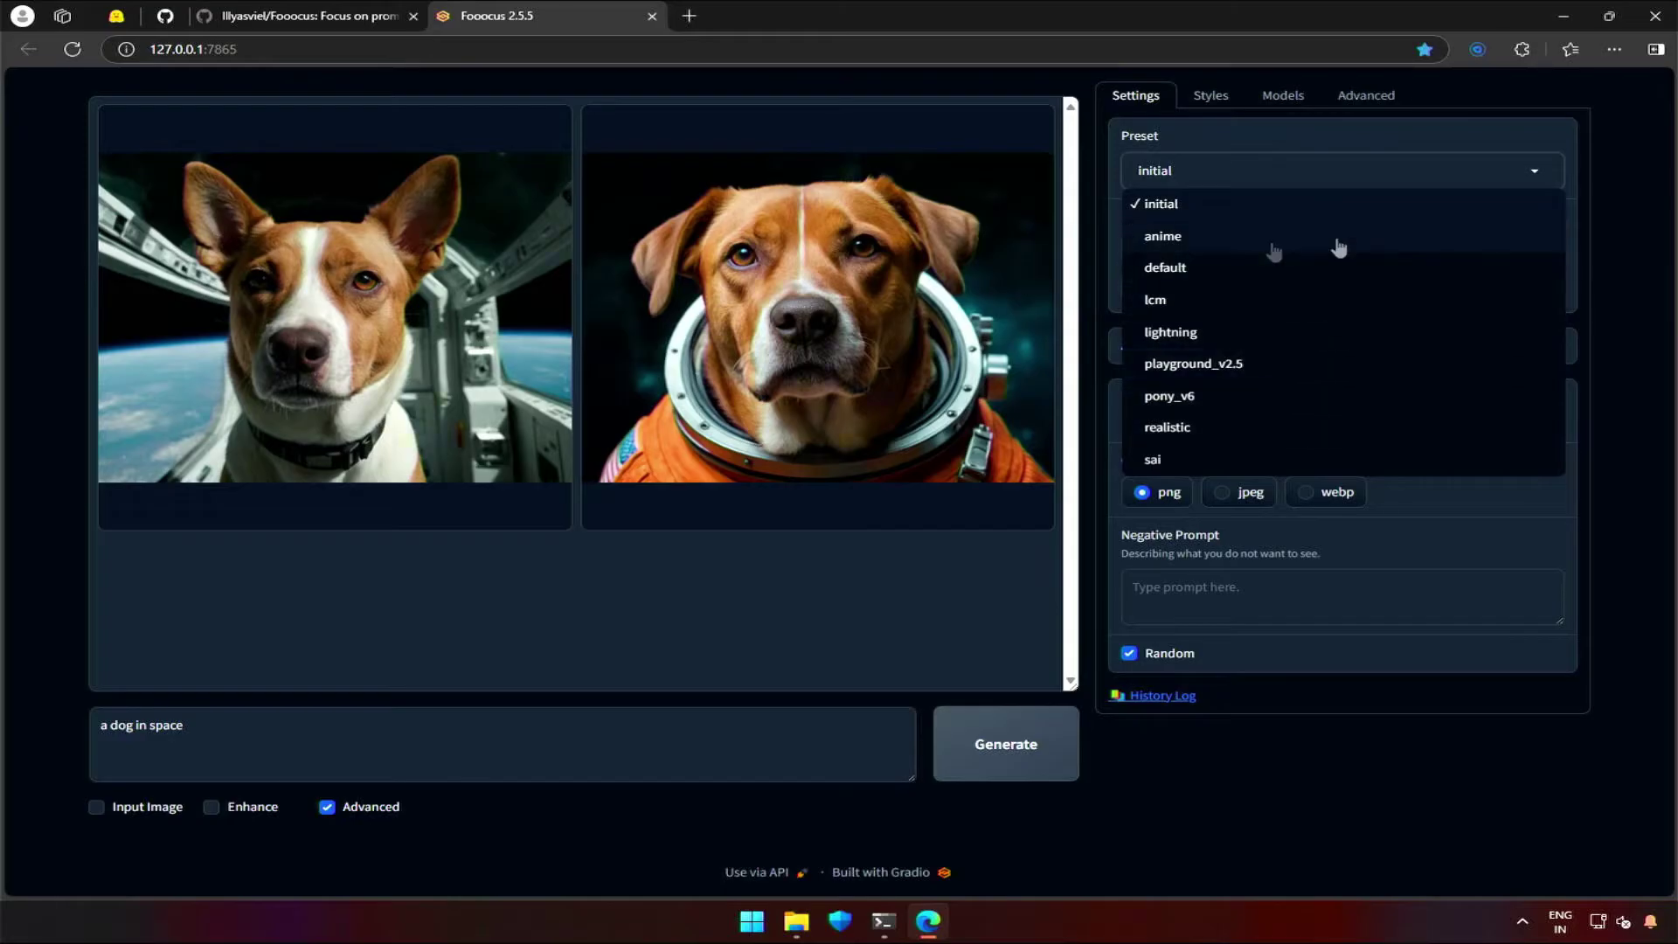
left_click(1274, 248)
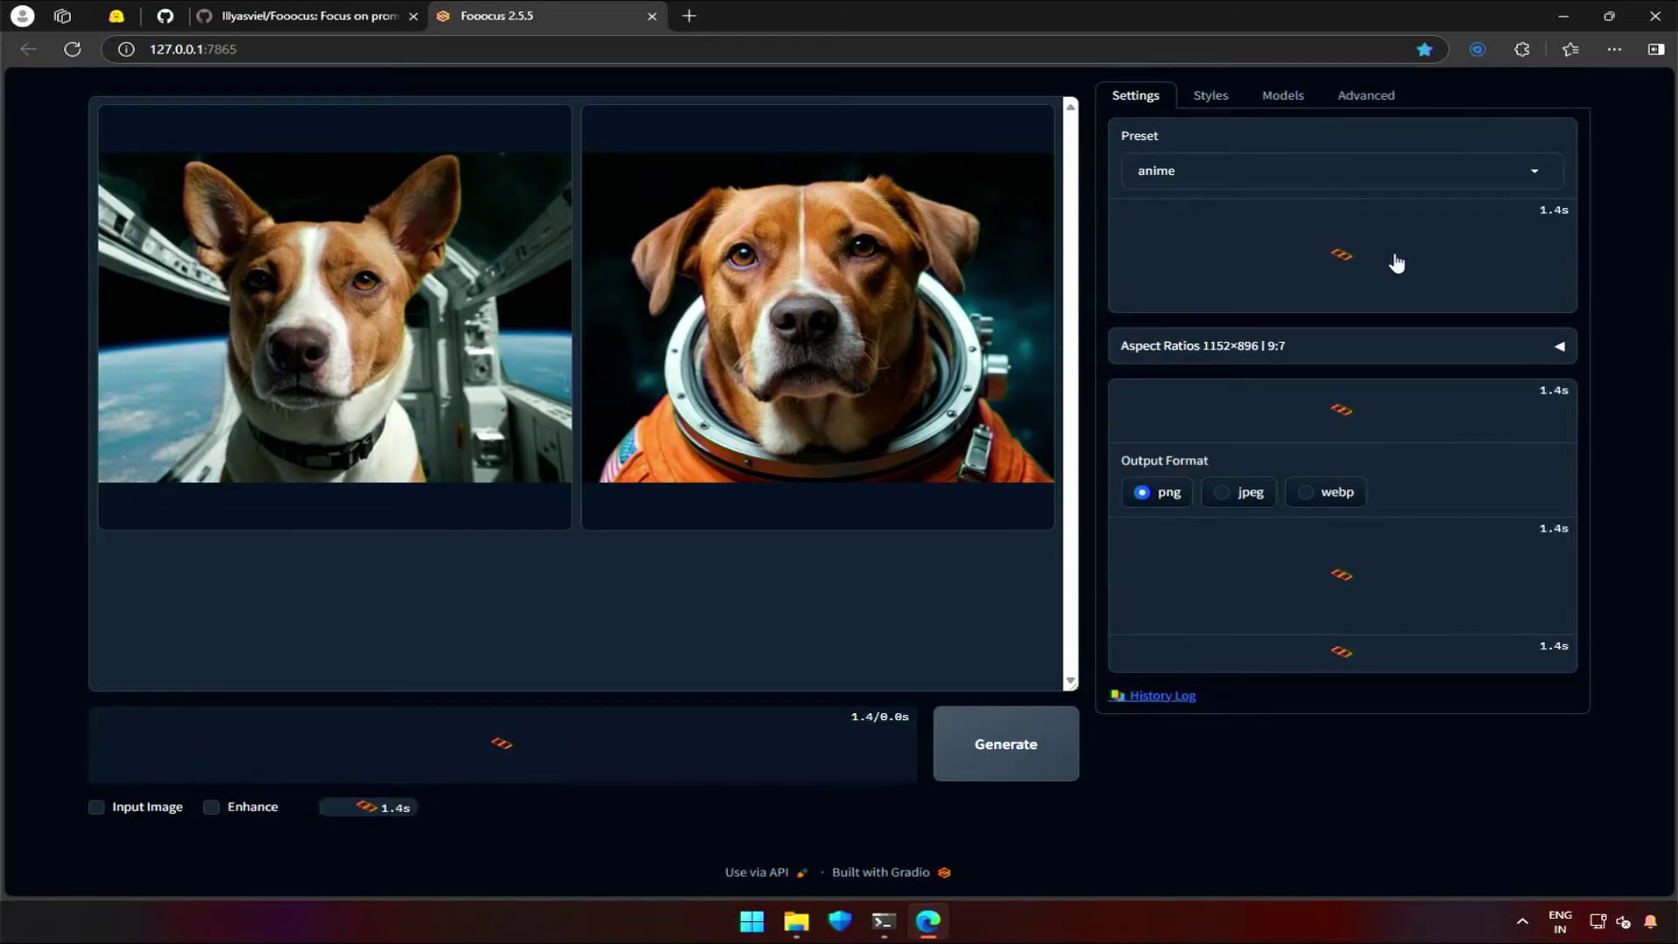
left_click(883, 921)
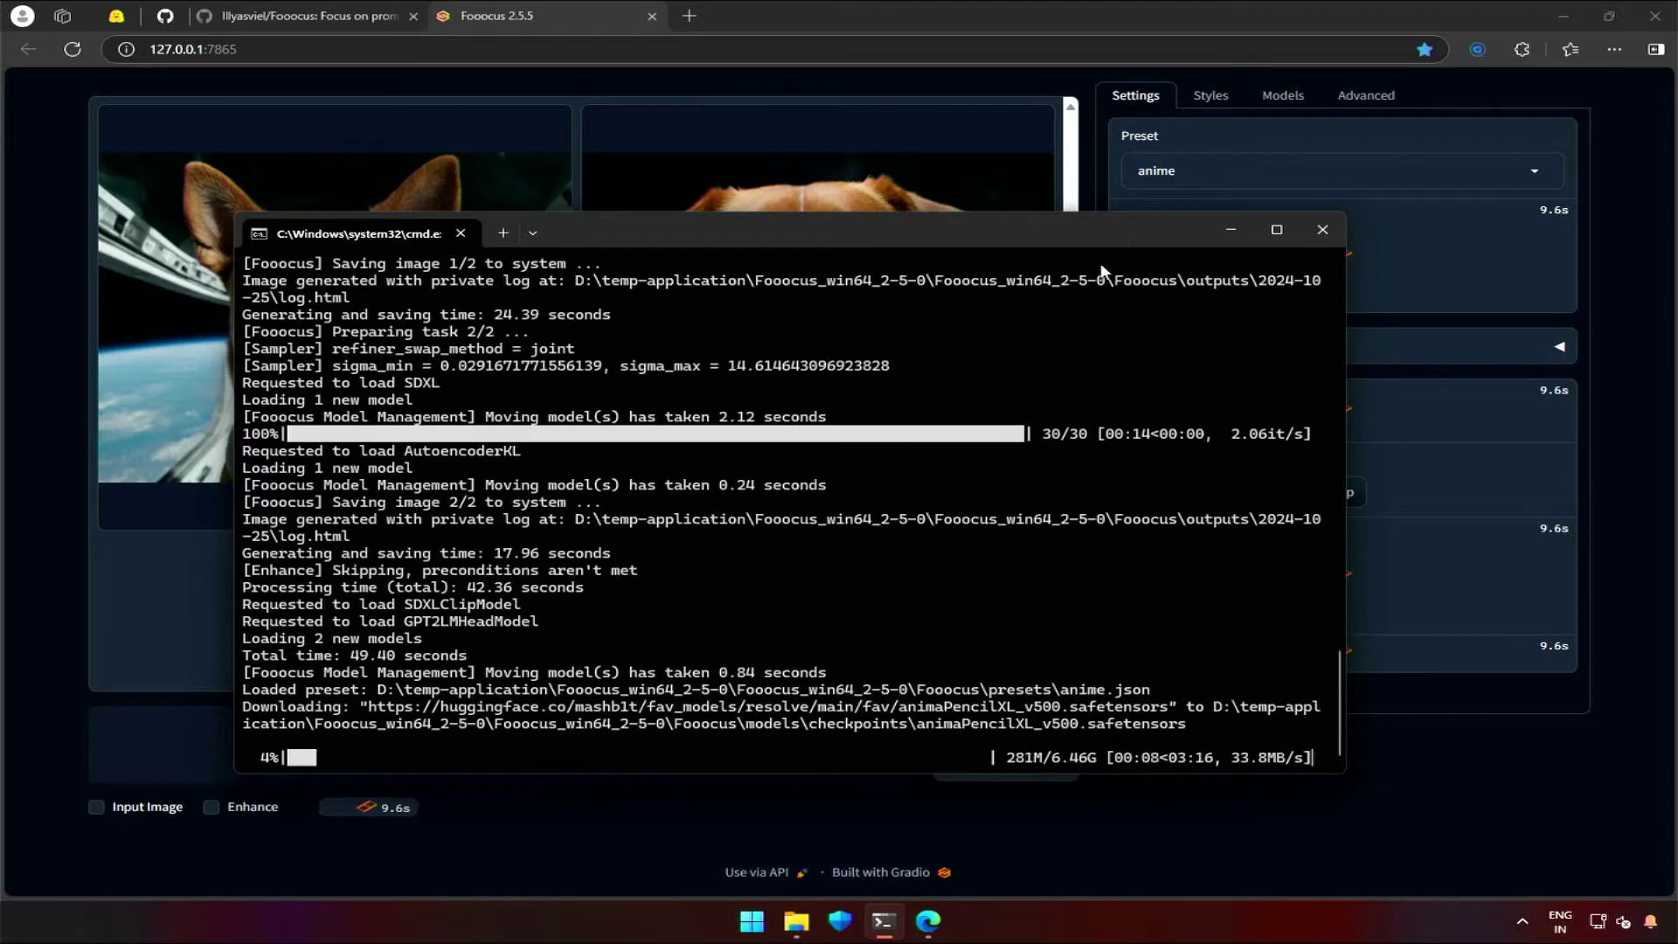
left_click_drag(1136, 234, 853, 159)
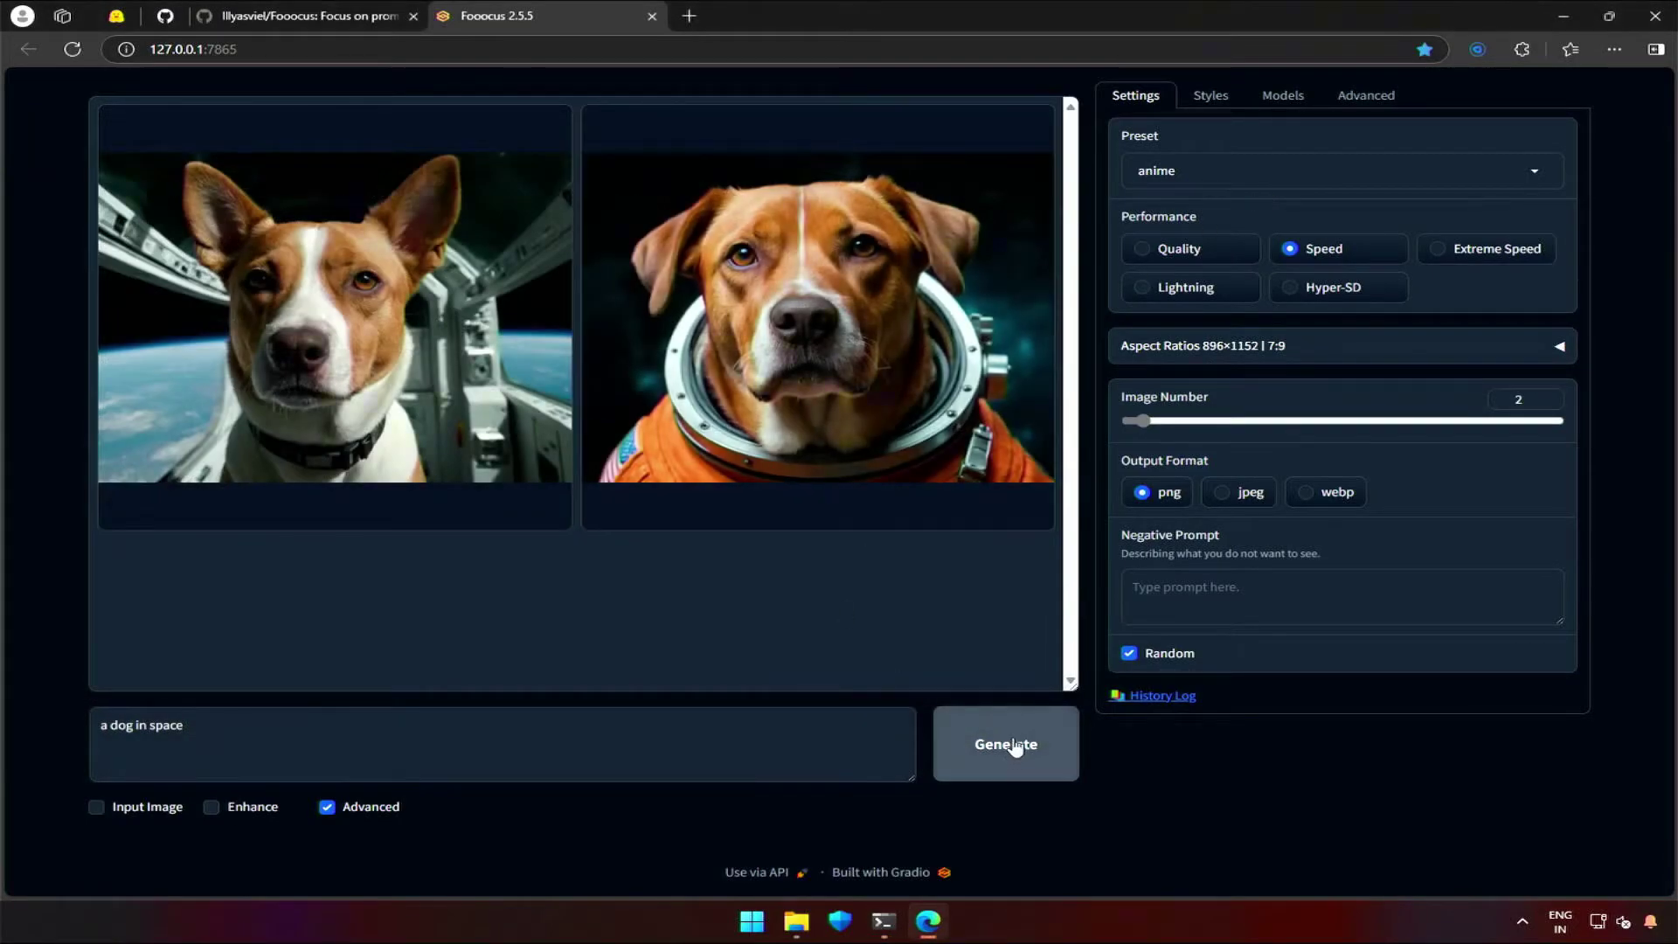
left_click(1012, 748)
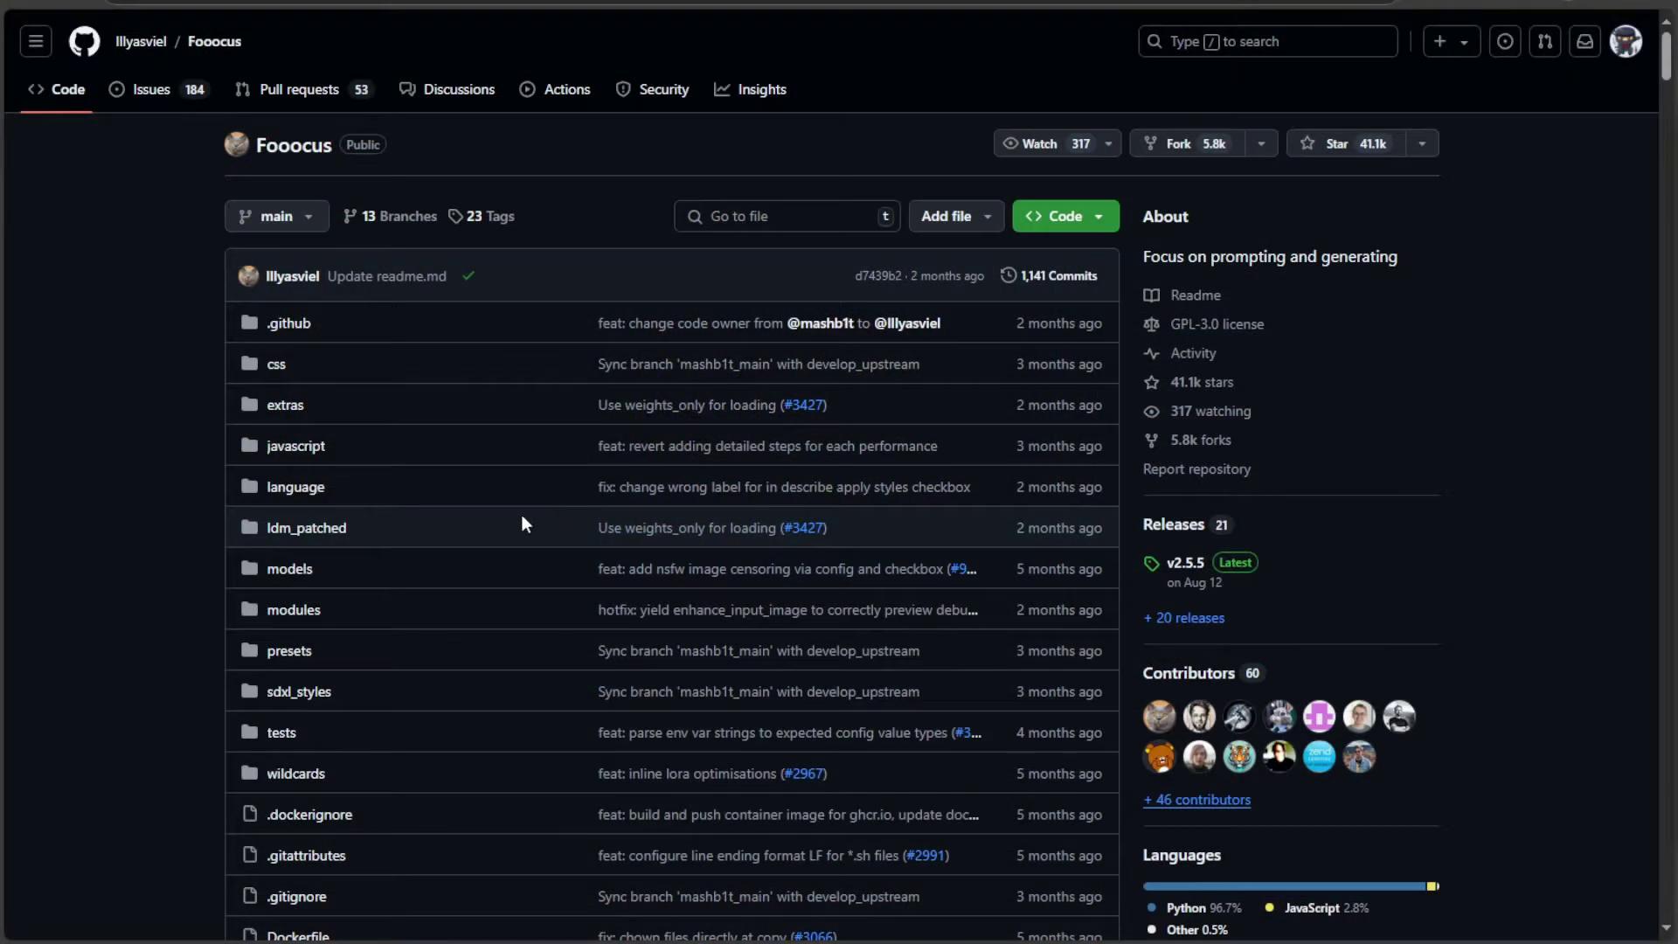
Open the README's 'Open in Colab' notebook link in a new tab.
scroll(542, 542, "down", 2)
scroll(564, 574, "down", 20)
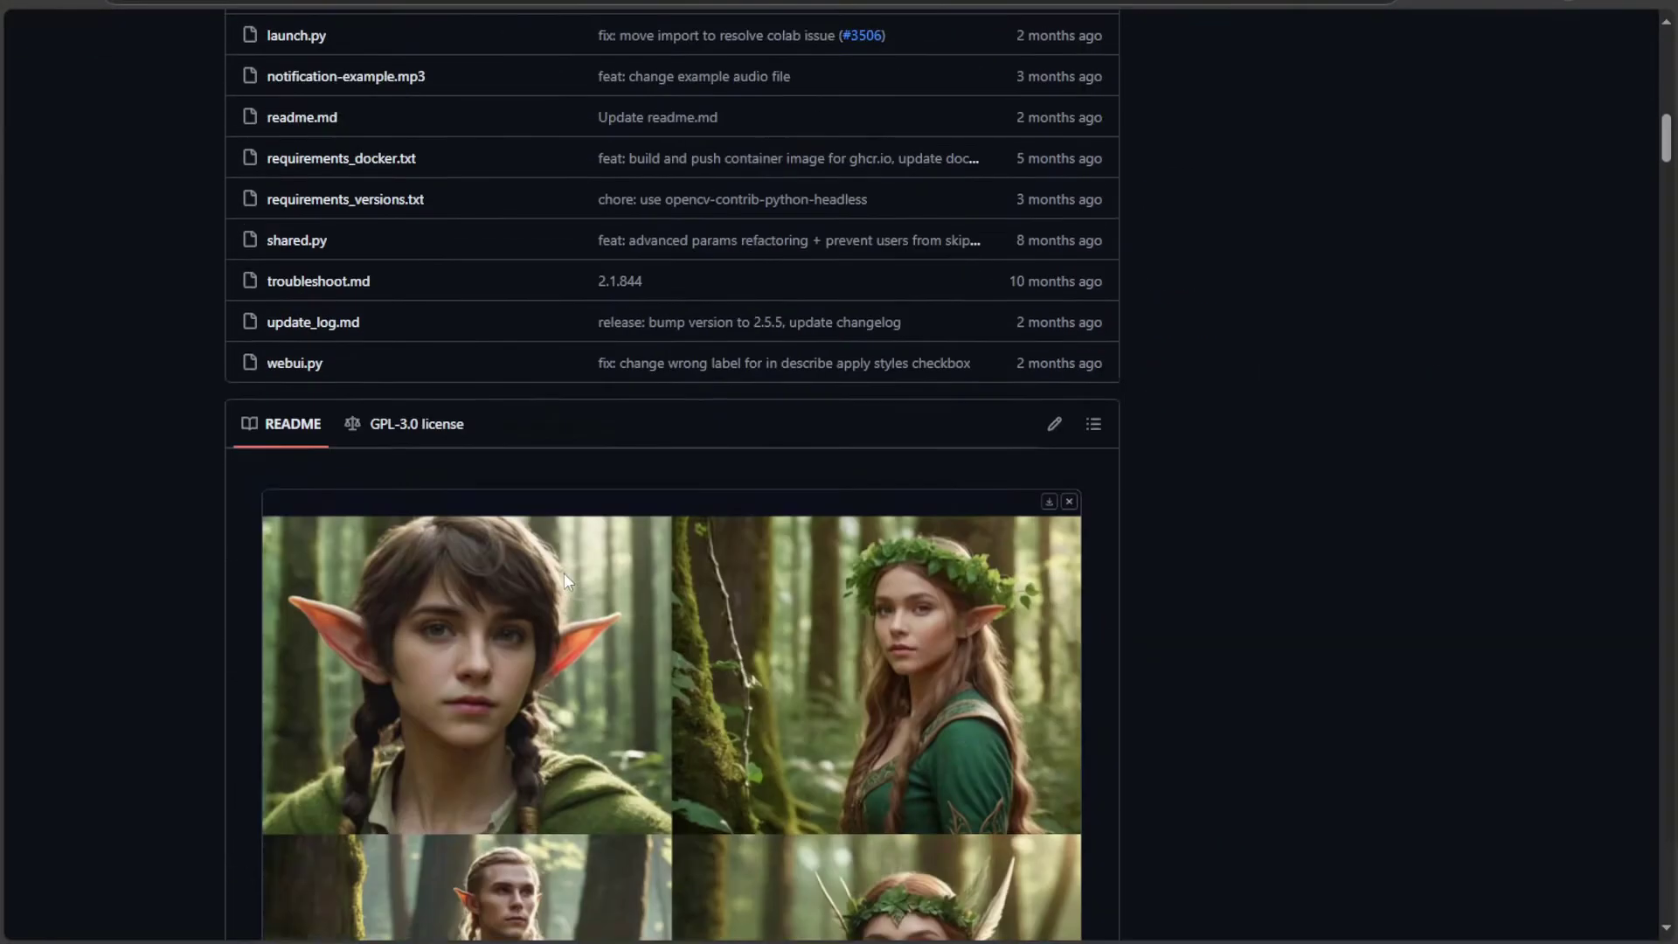
scroll(563, 574, "down", 20)
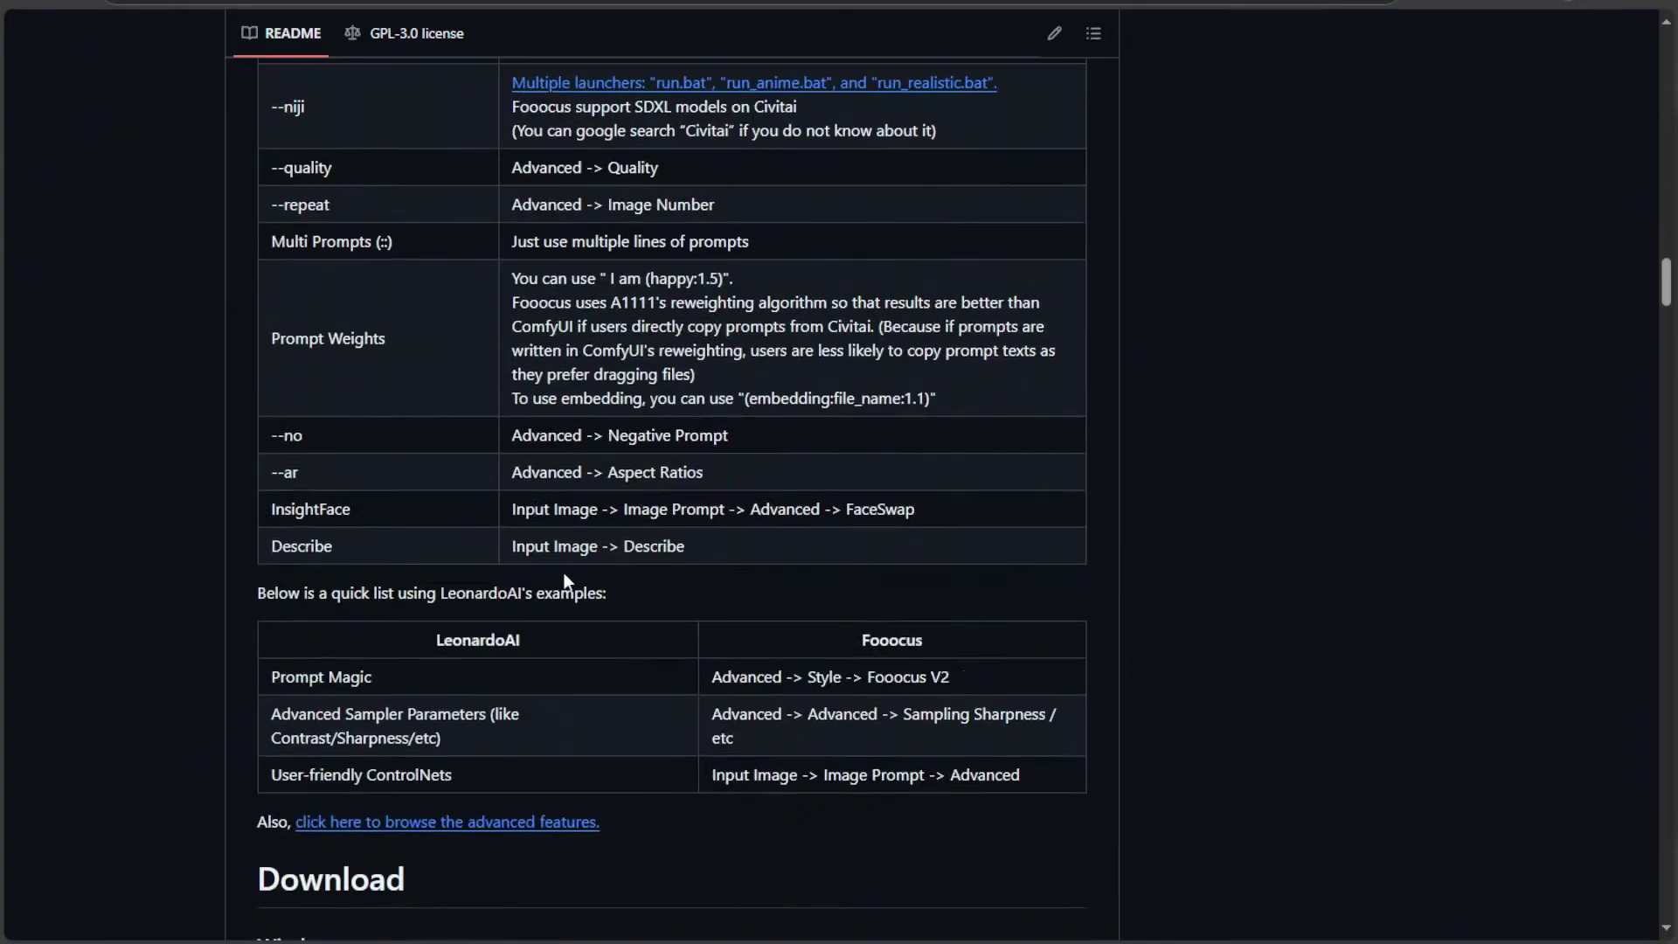
scroll(563, 577, "down", 20)
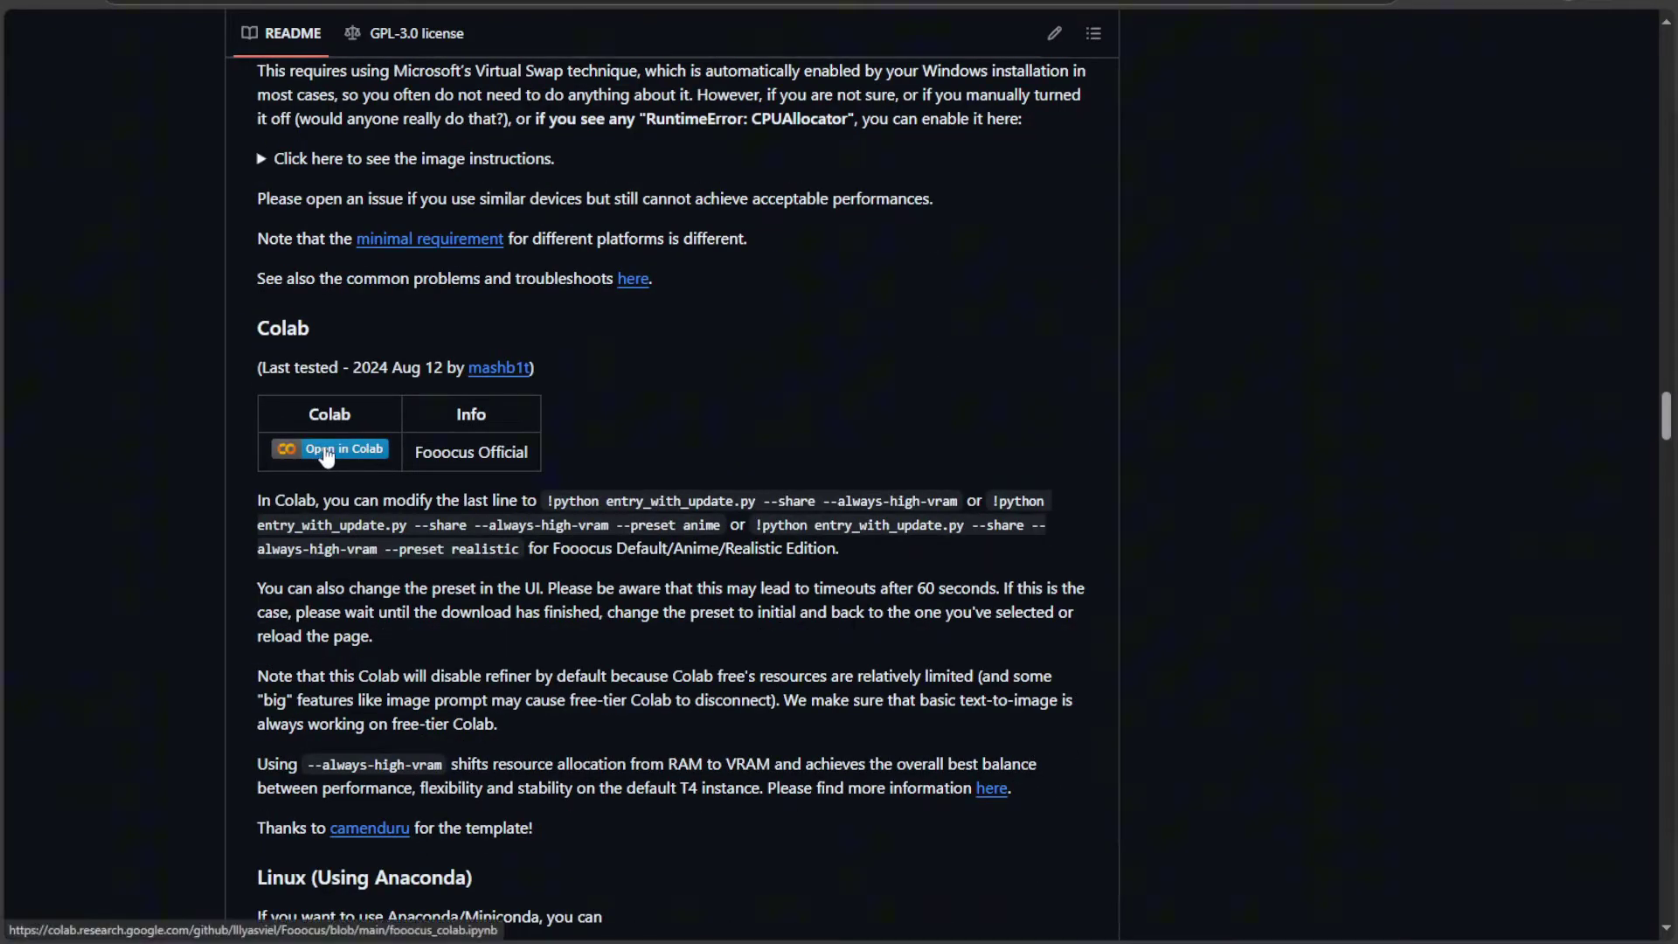
right_click(318, 448)
left_click(380, 281)
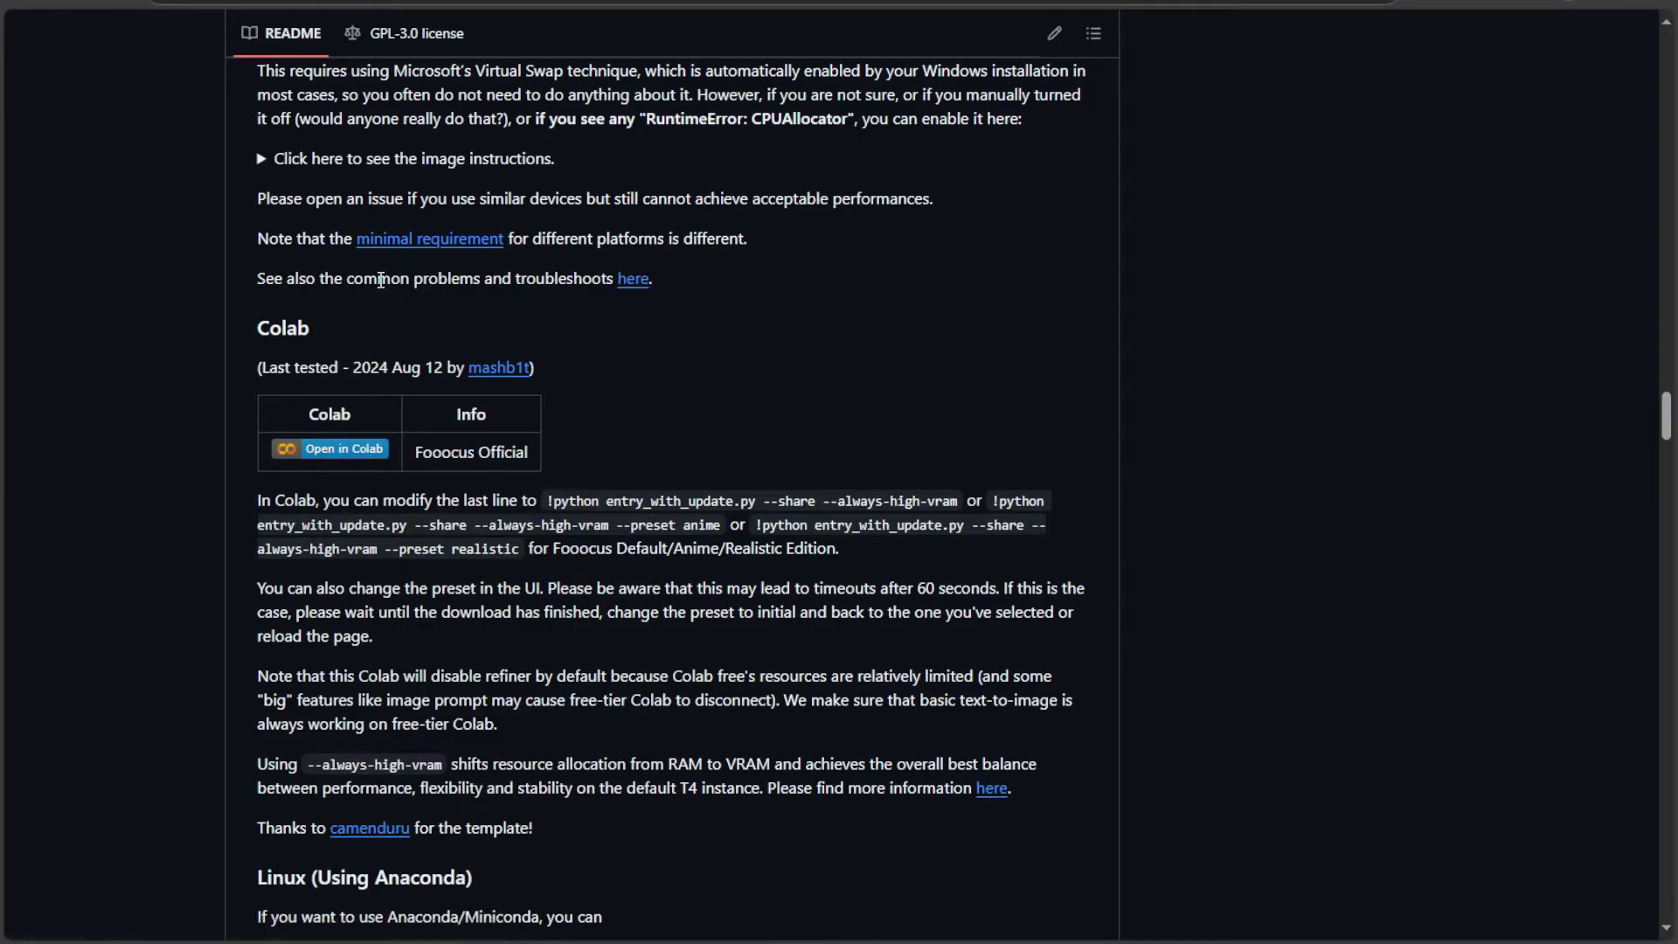
scroll(341, 455, "up", 20)
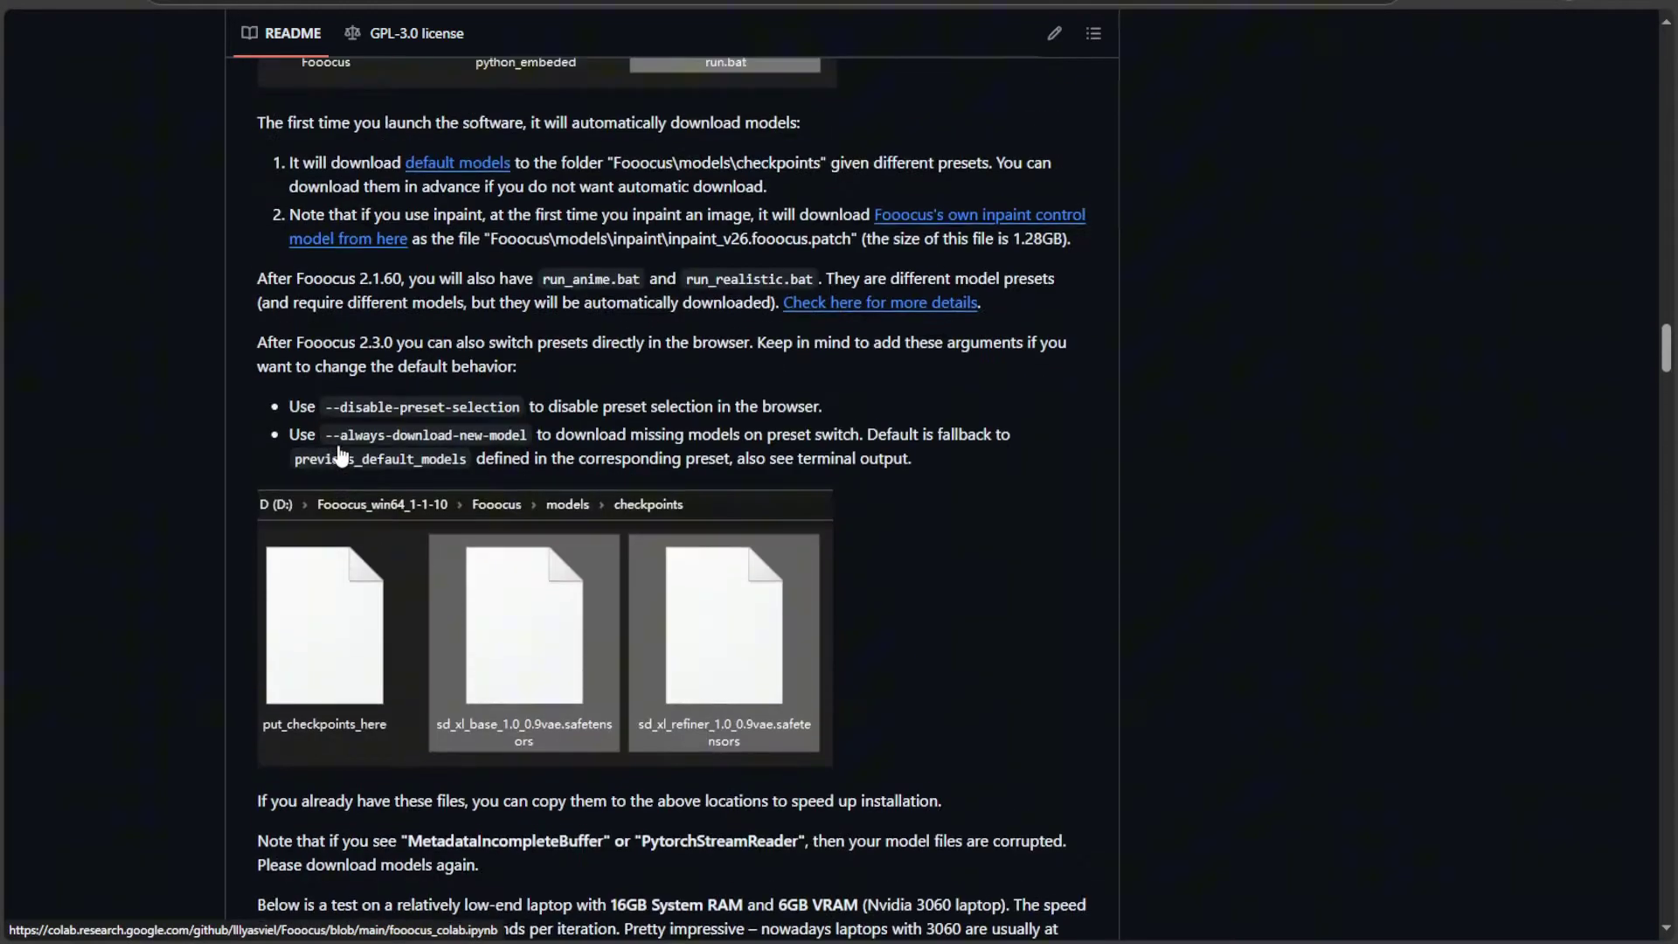
scroll(341, 455, "up", 20)
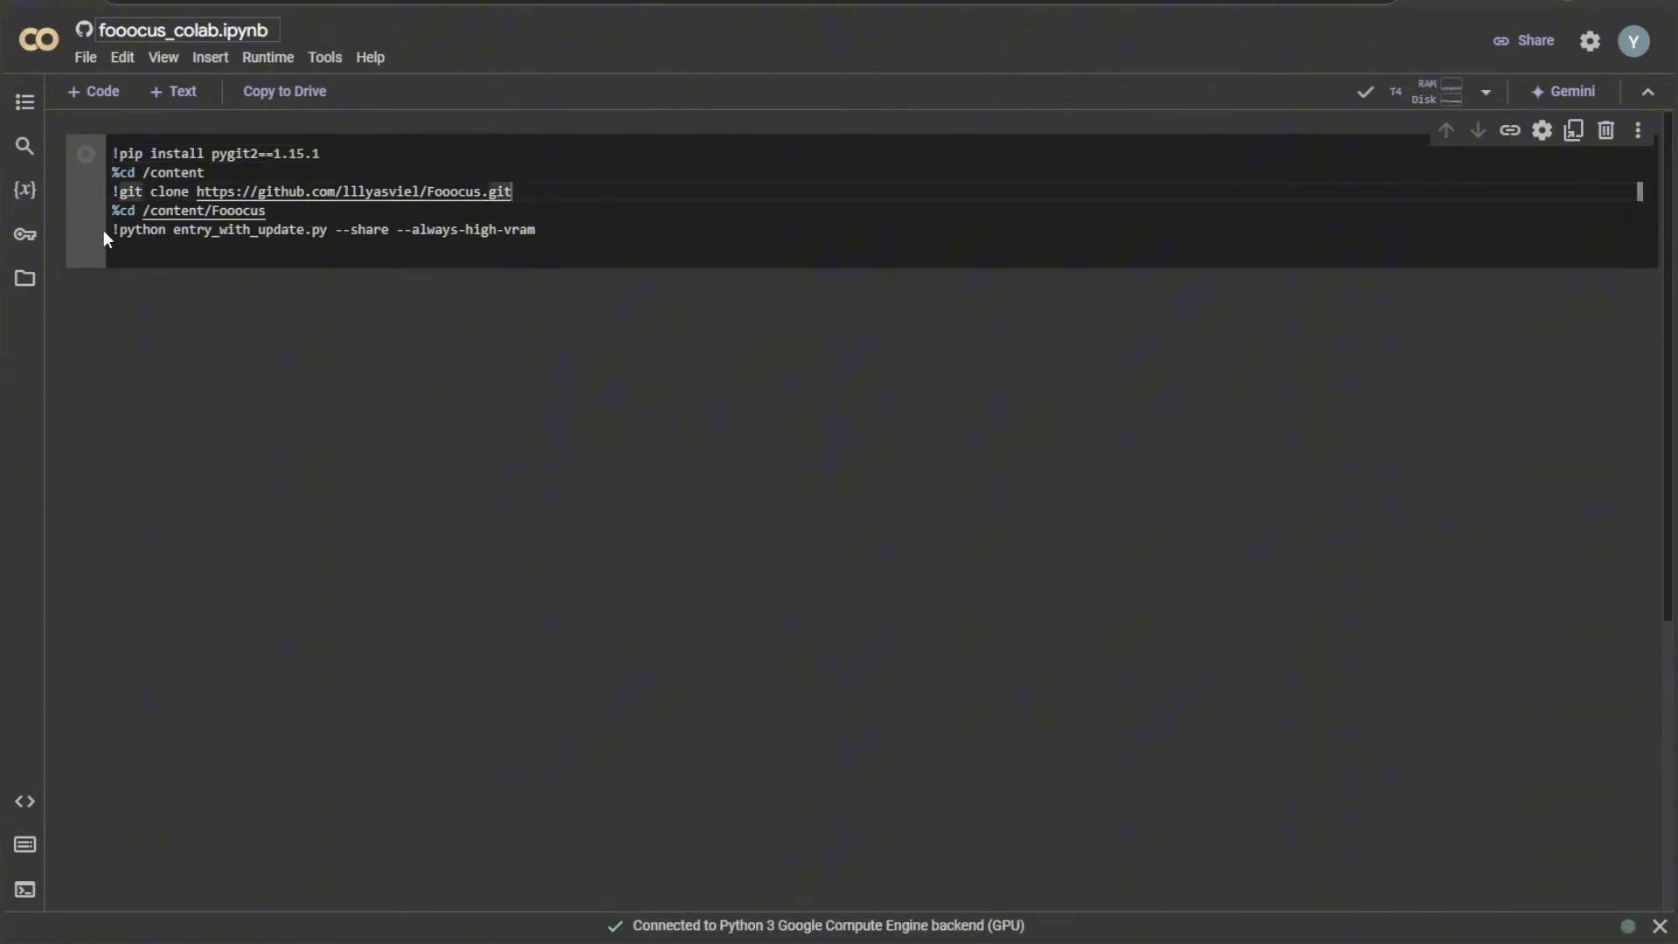
Run the Fooocus setup cell on the T4 GPU runtime, accepting the Run anyway warning.
left_click_drag(117, 230, 464, 249)
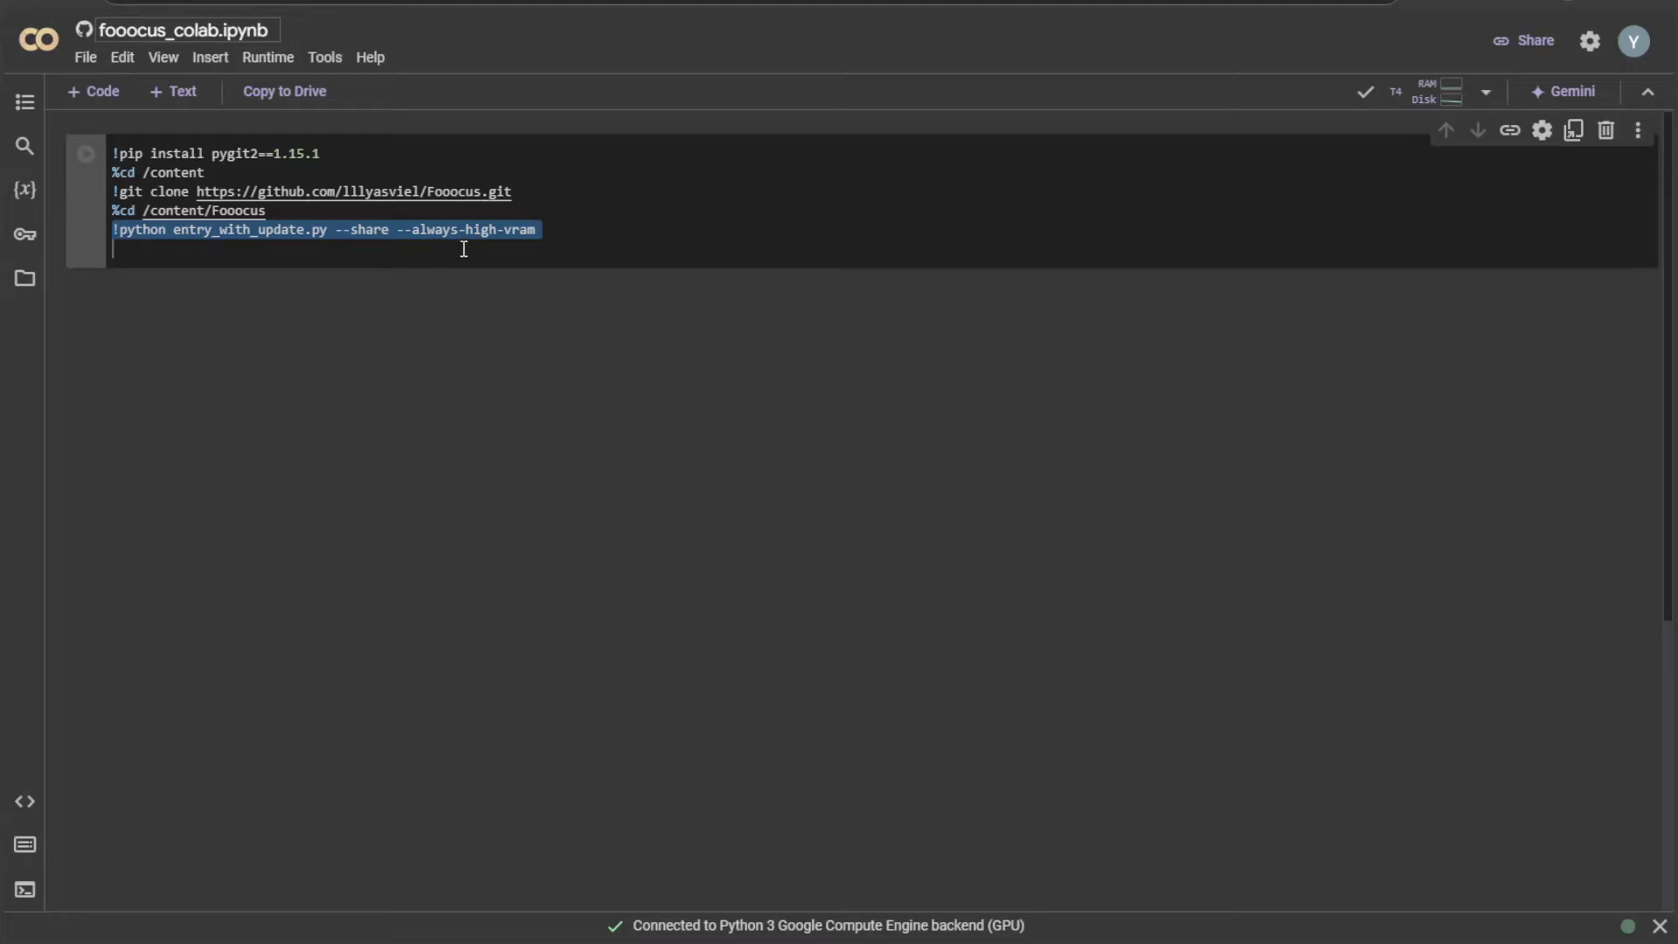
left_click(553, 237)
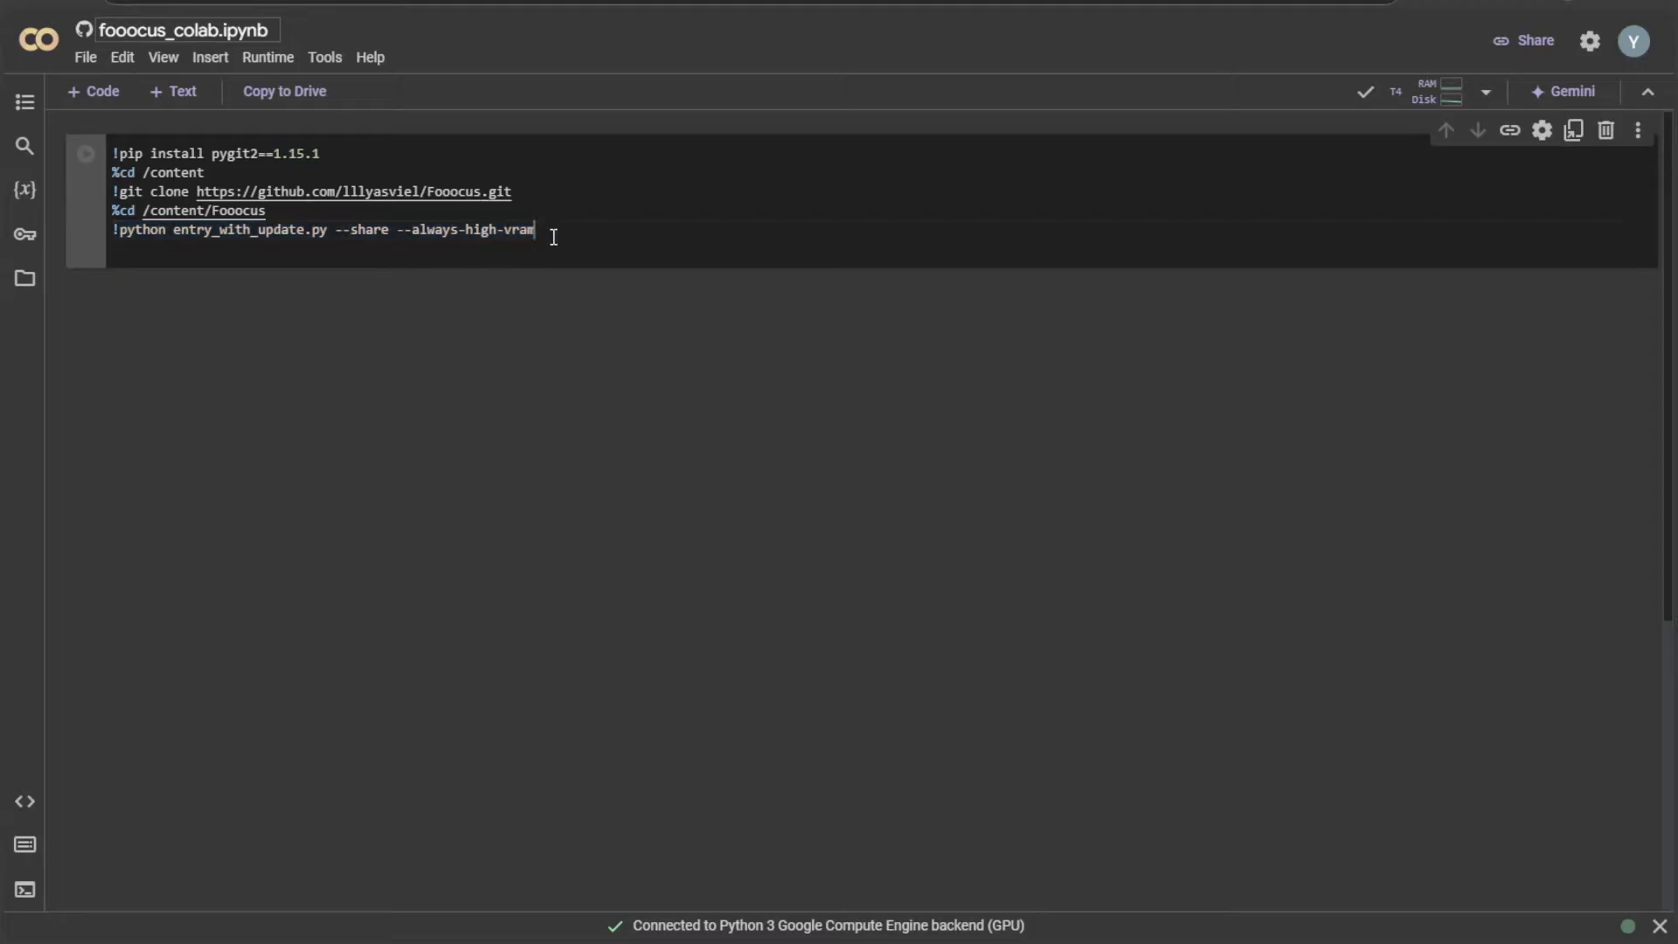
left_click(85, 160)
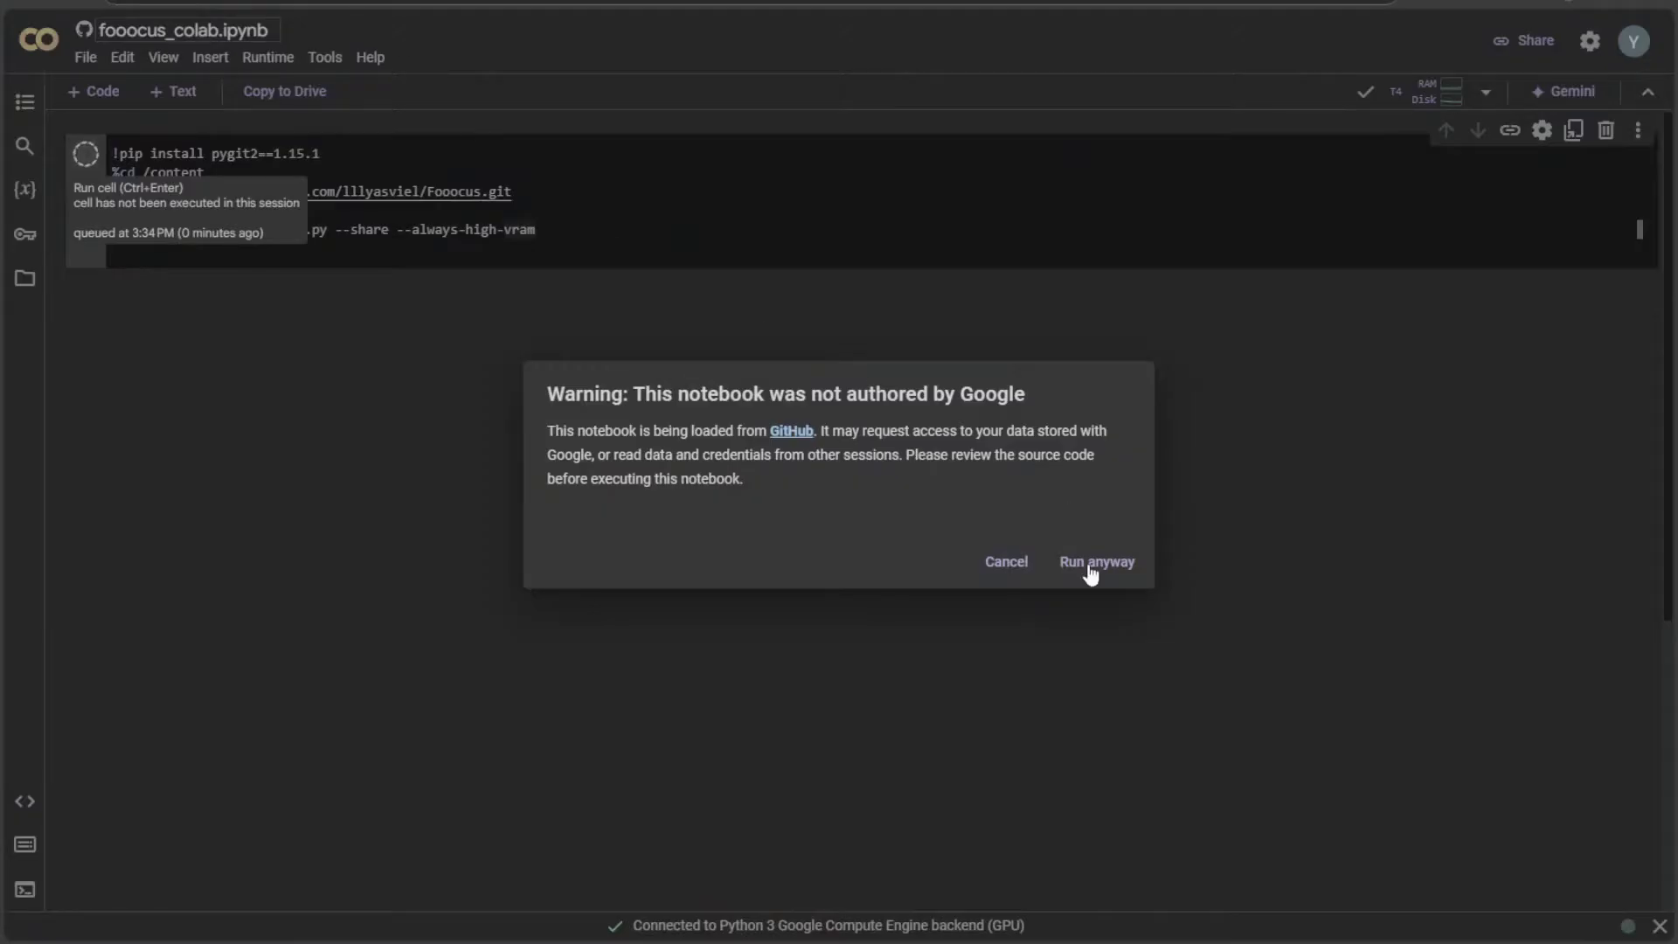
left_click(1091, 570)
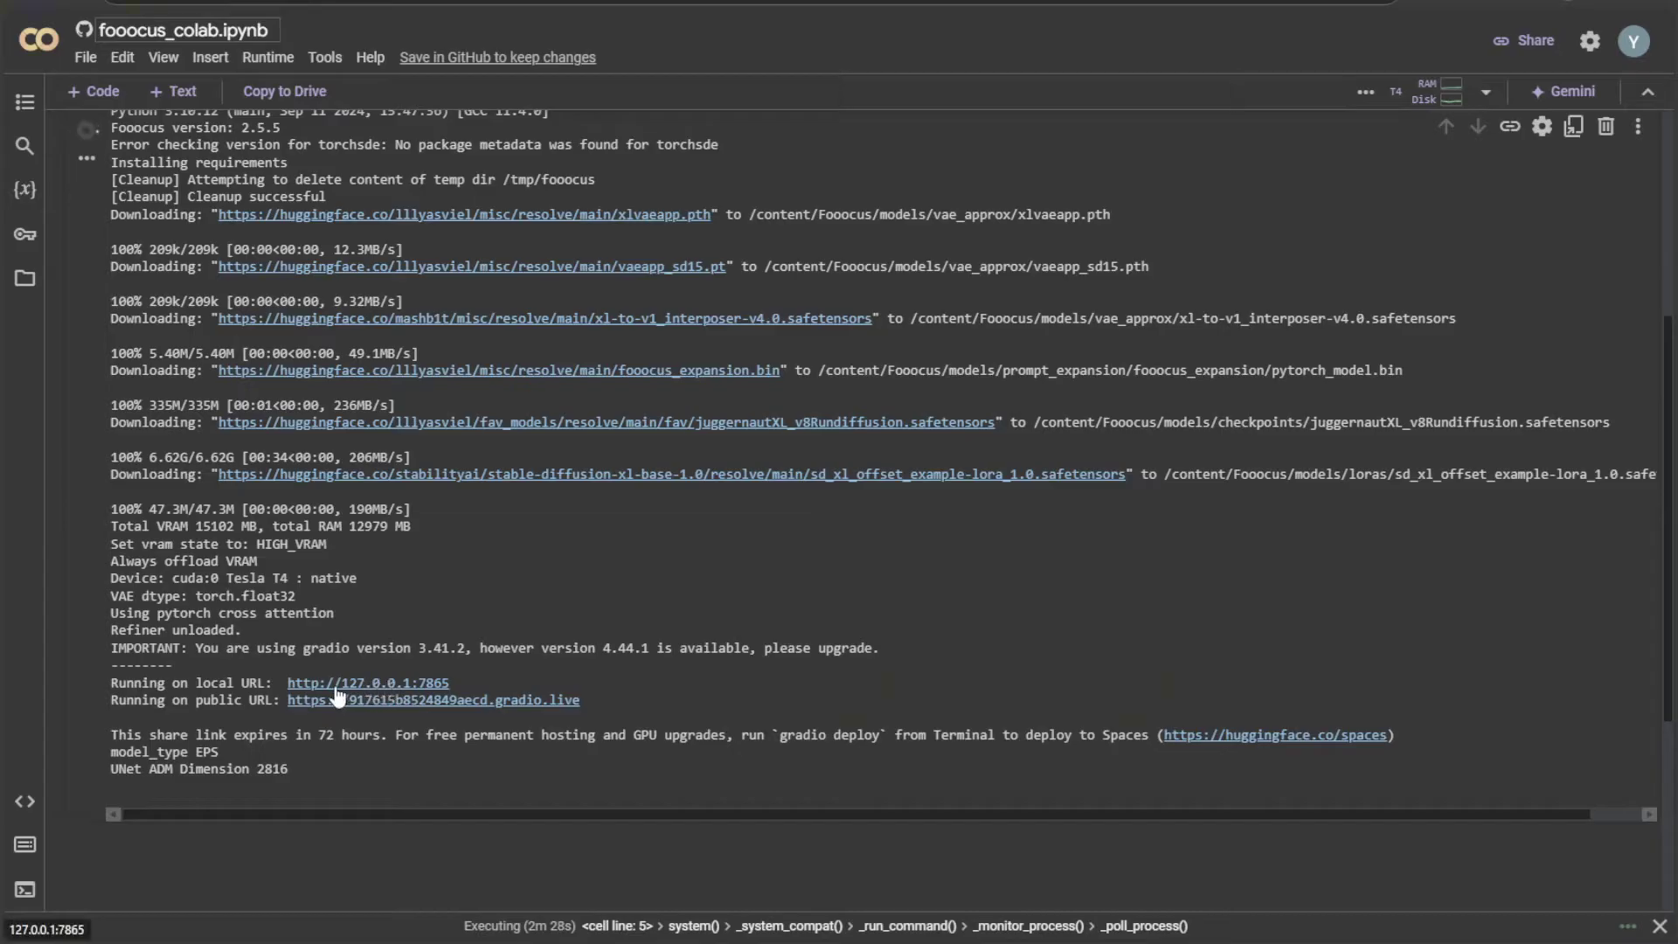
Open the public gradio.live link in a new tab and generate images from 'a woman'.
right_click(385, 702)
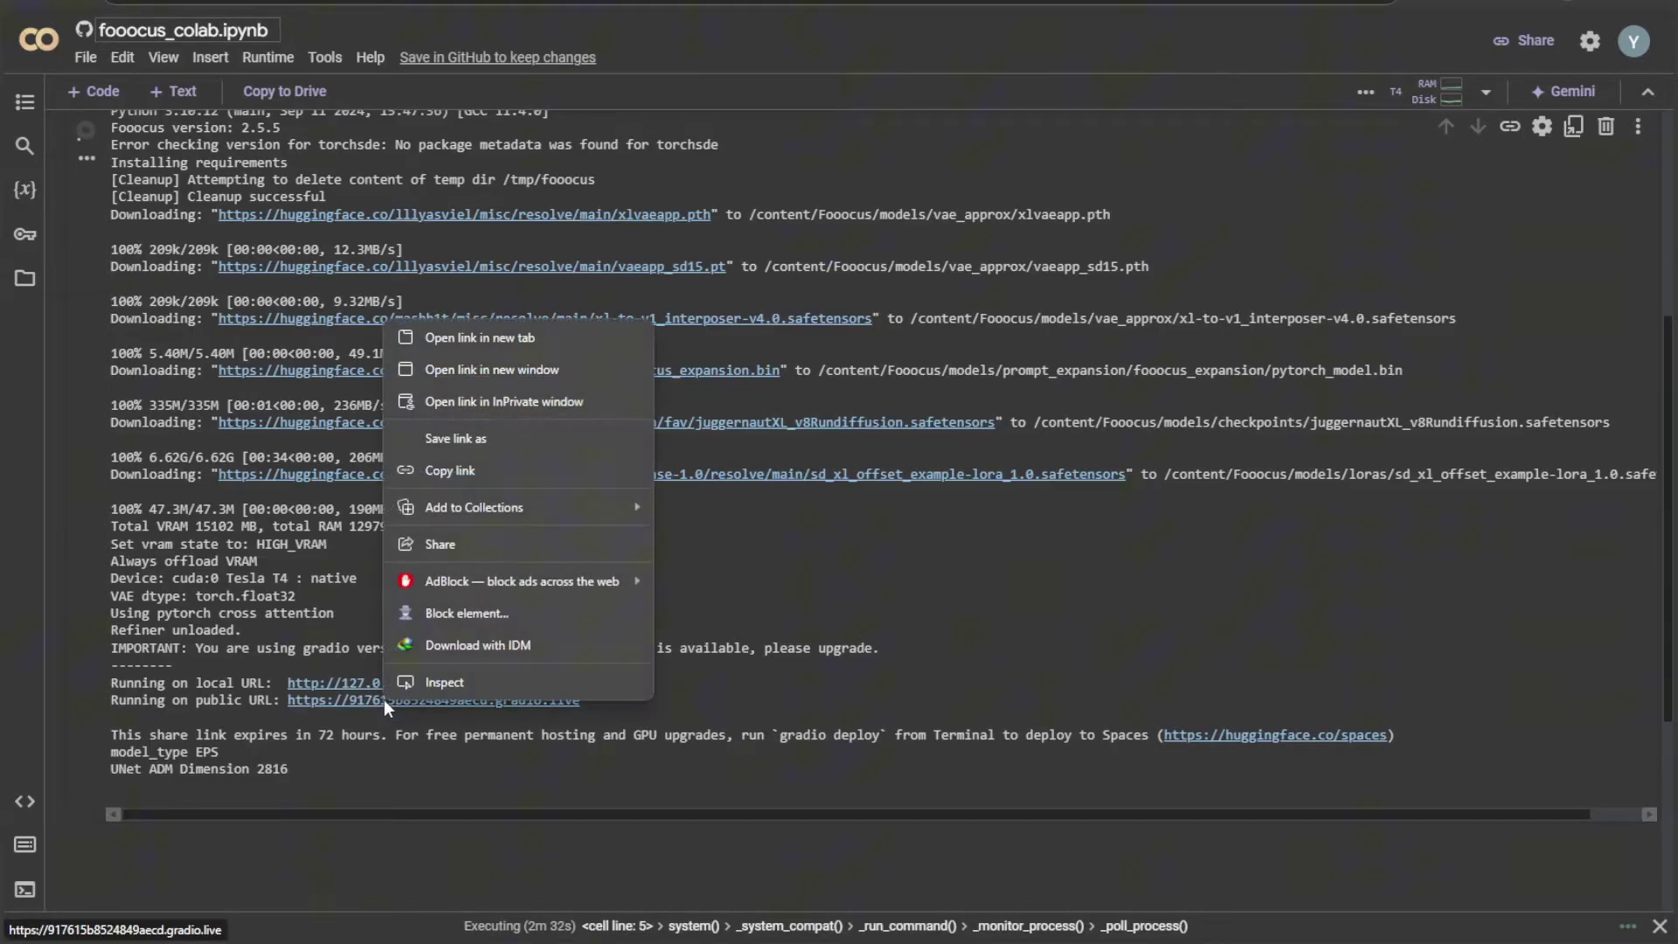
left_click(468, 336)
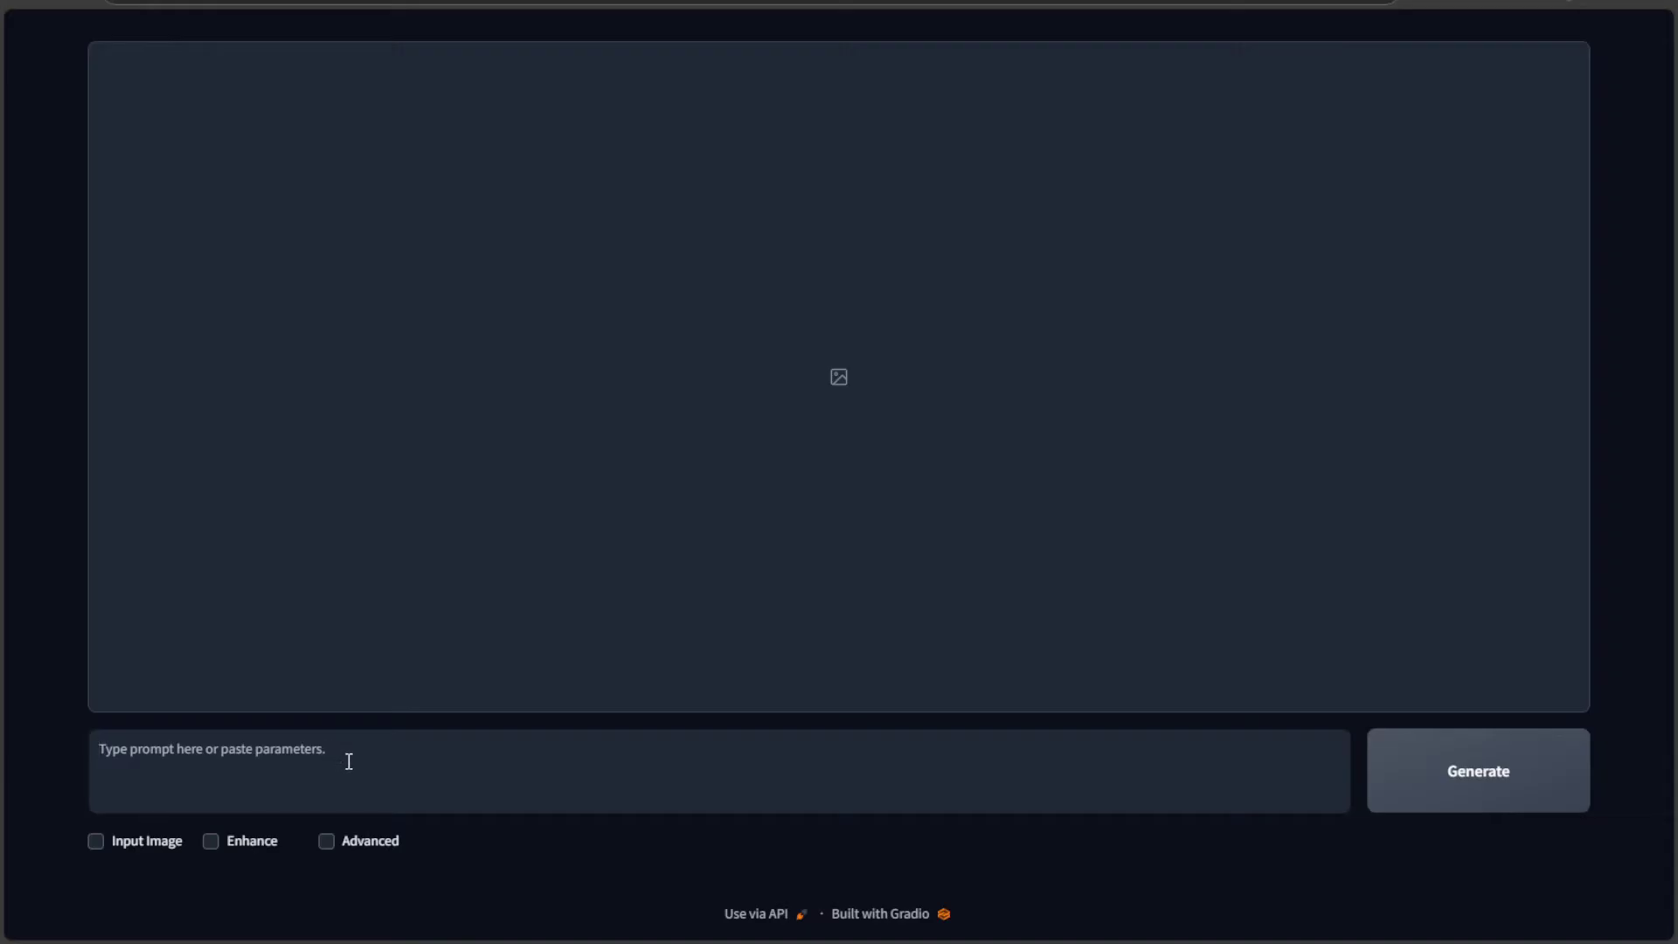
type("a woman")
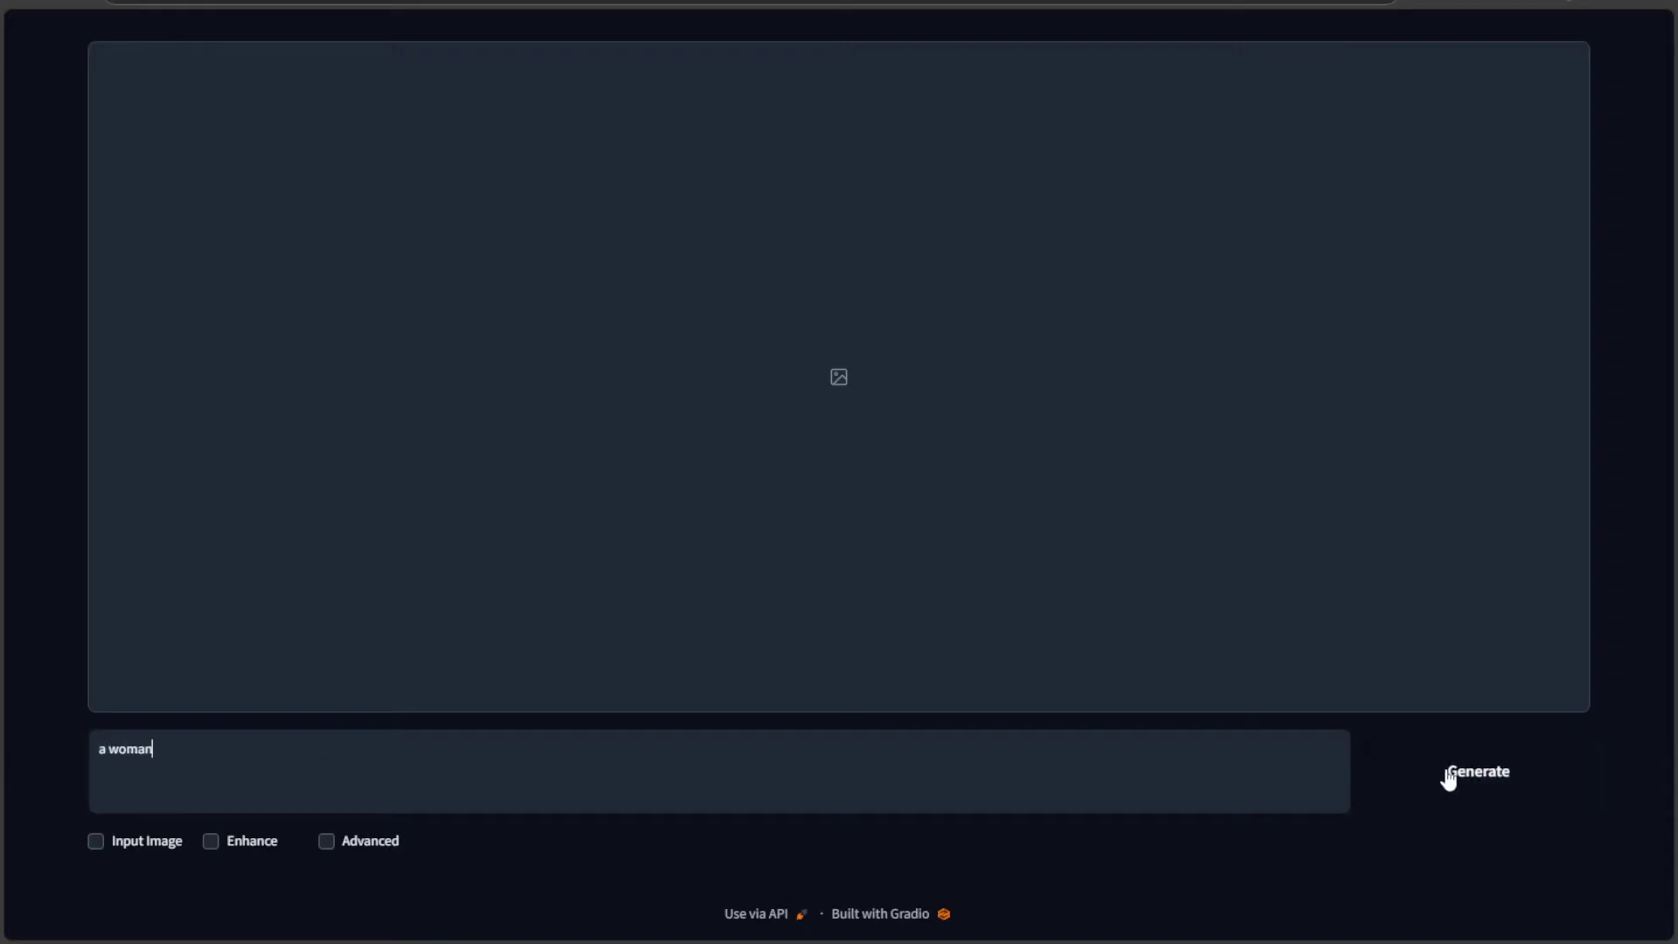
left_click(1447, 773)
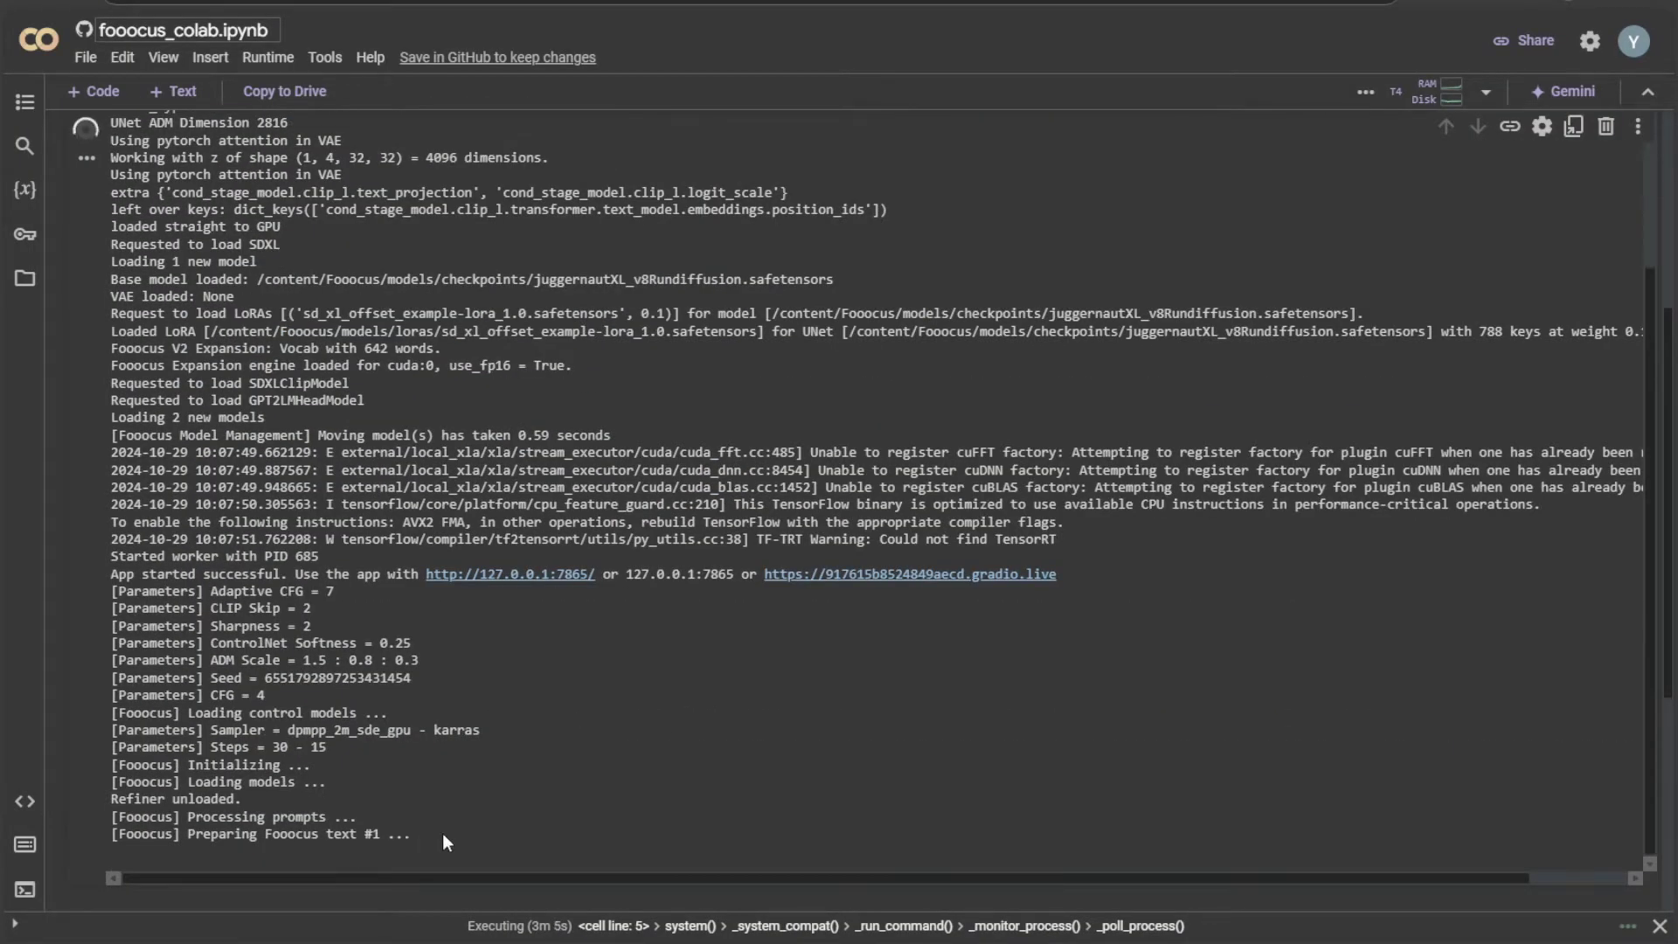
left_click(1455, 98)
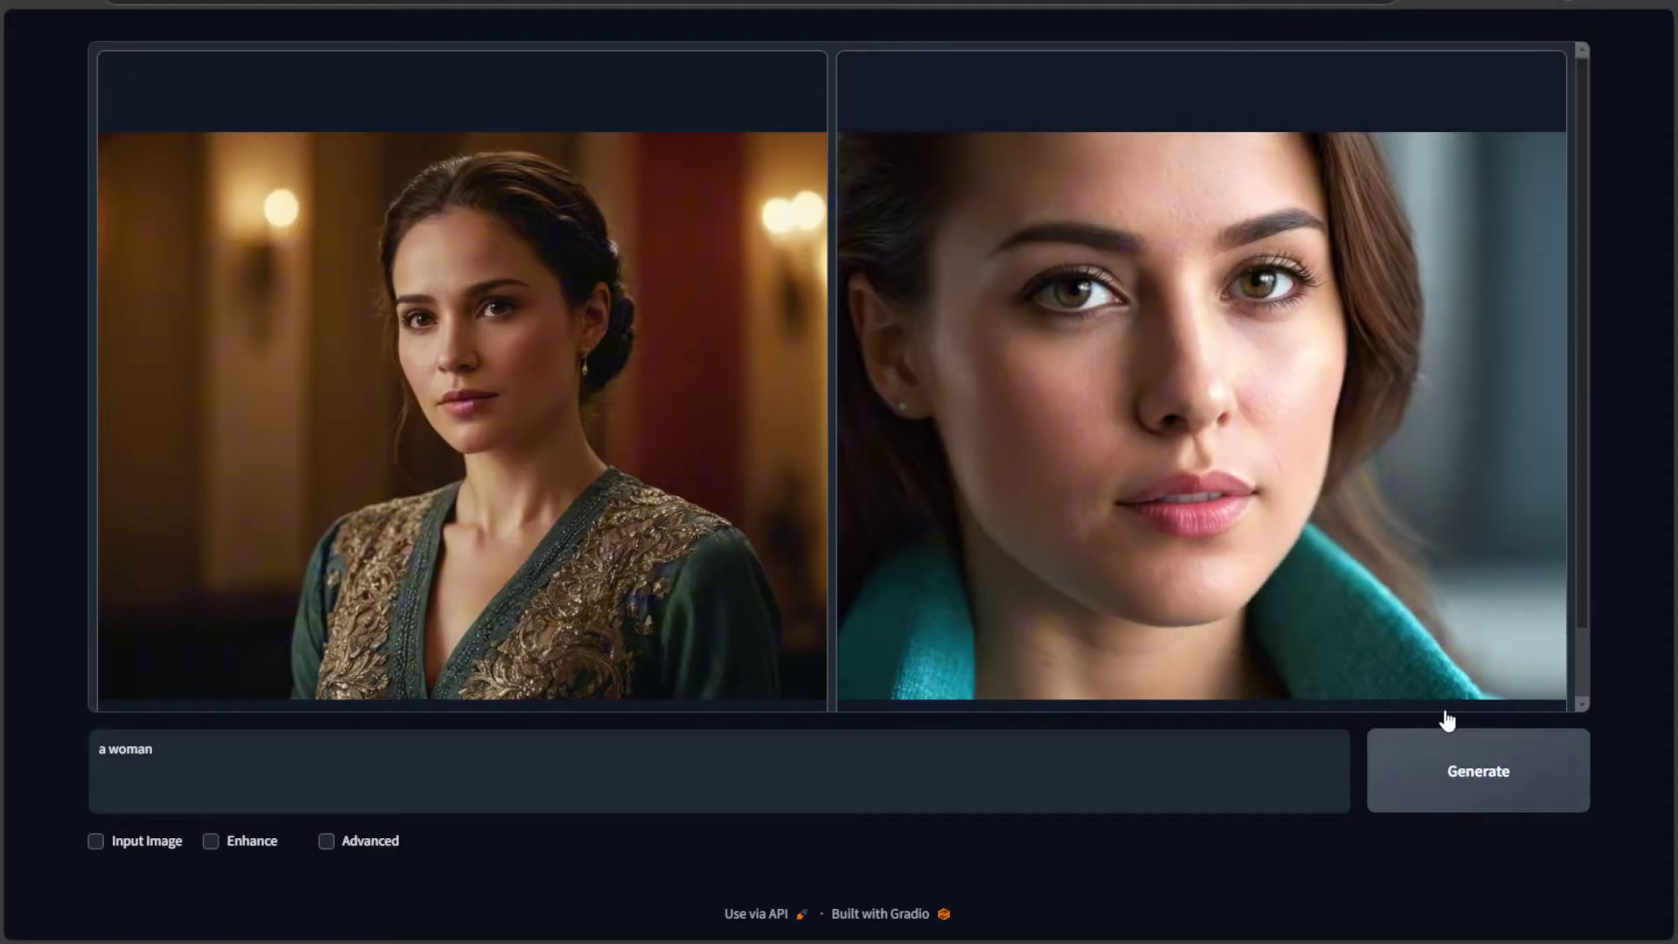
Browse both generated portraits in the full-screen image viewer.
left_click(728, 530)
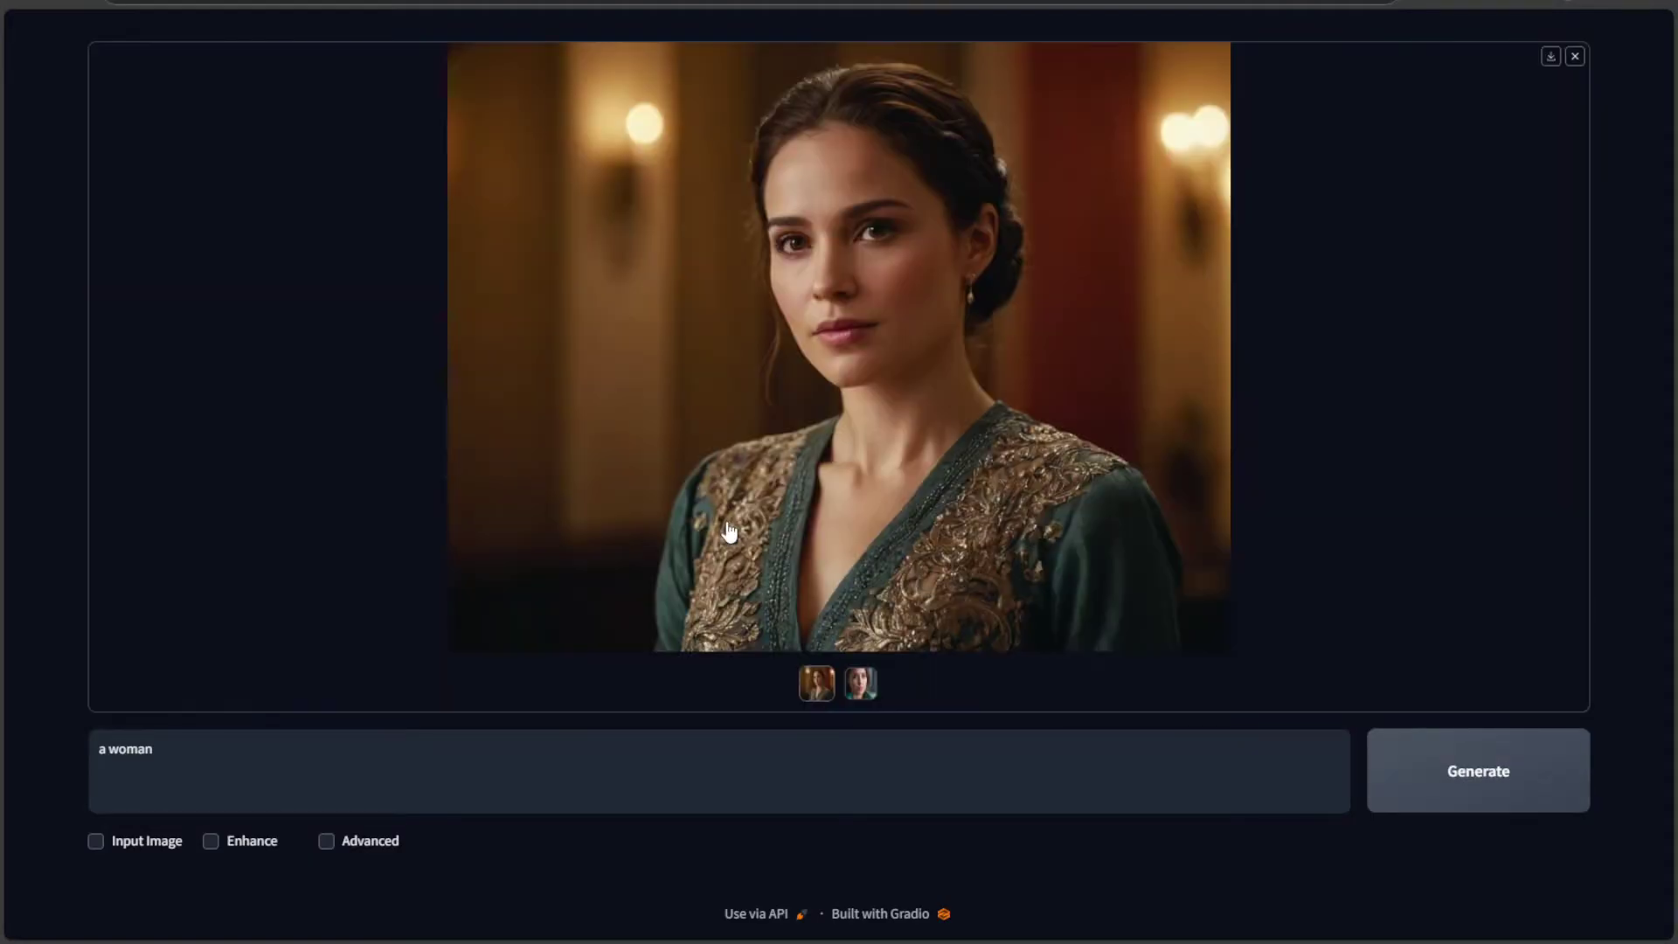
left_click(835, 433)
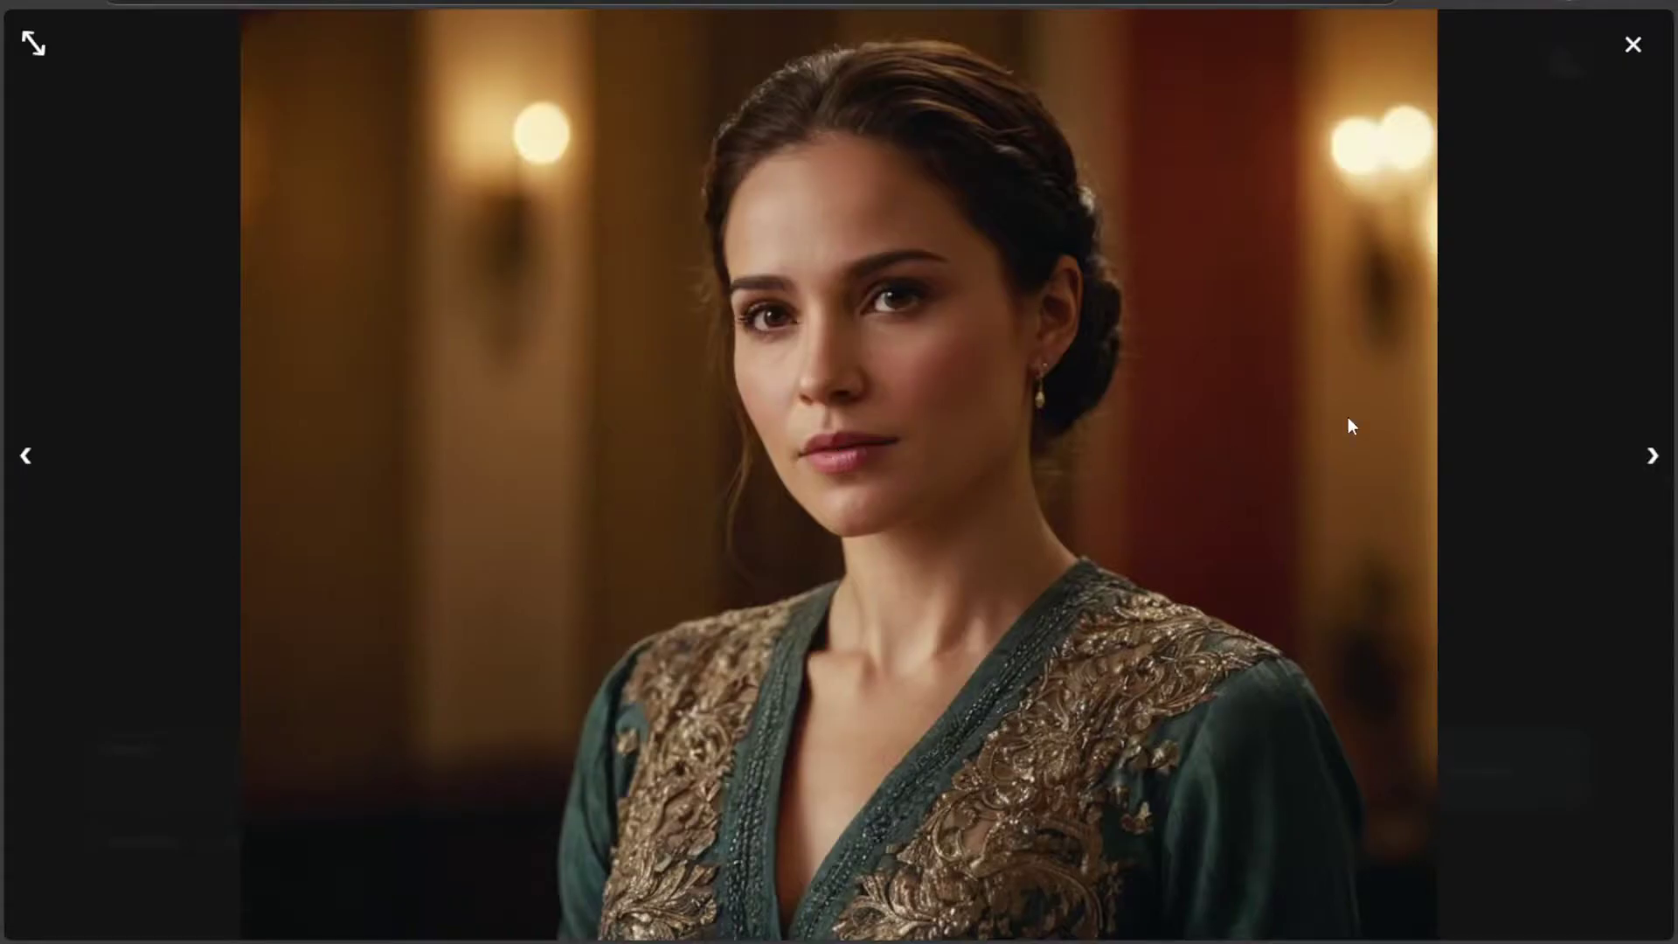
left_click(1651, 454)
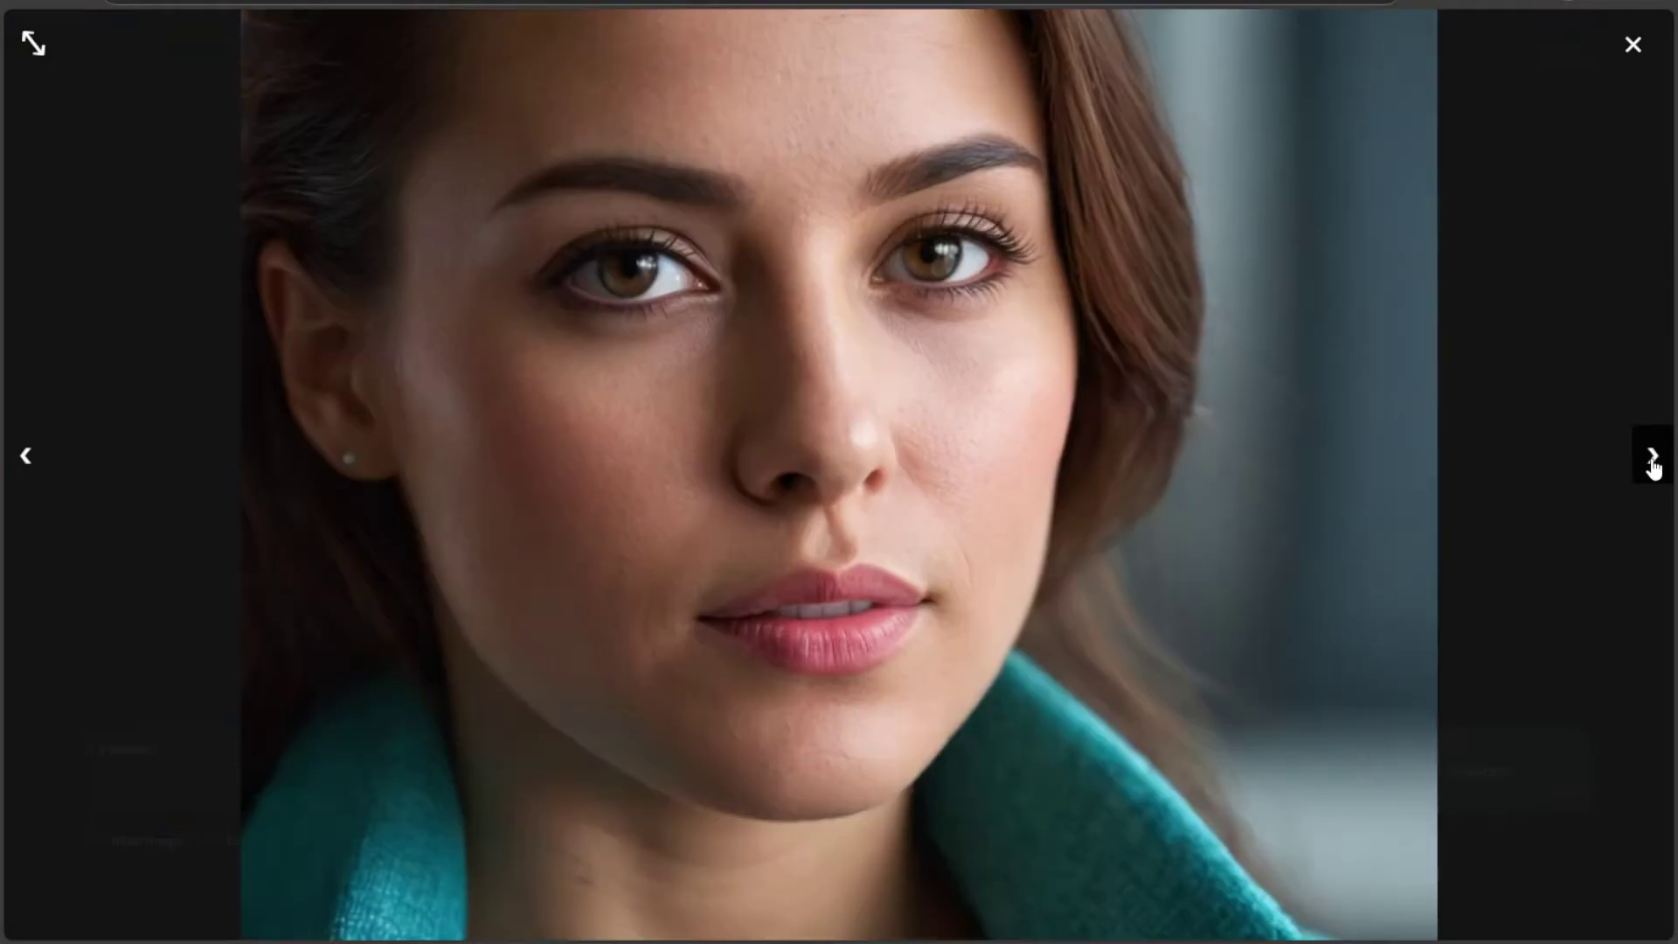
left_click(1633, 45)
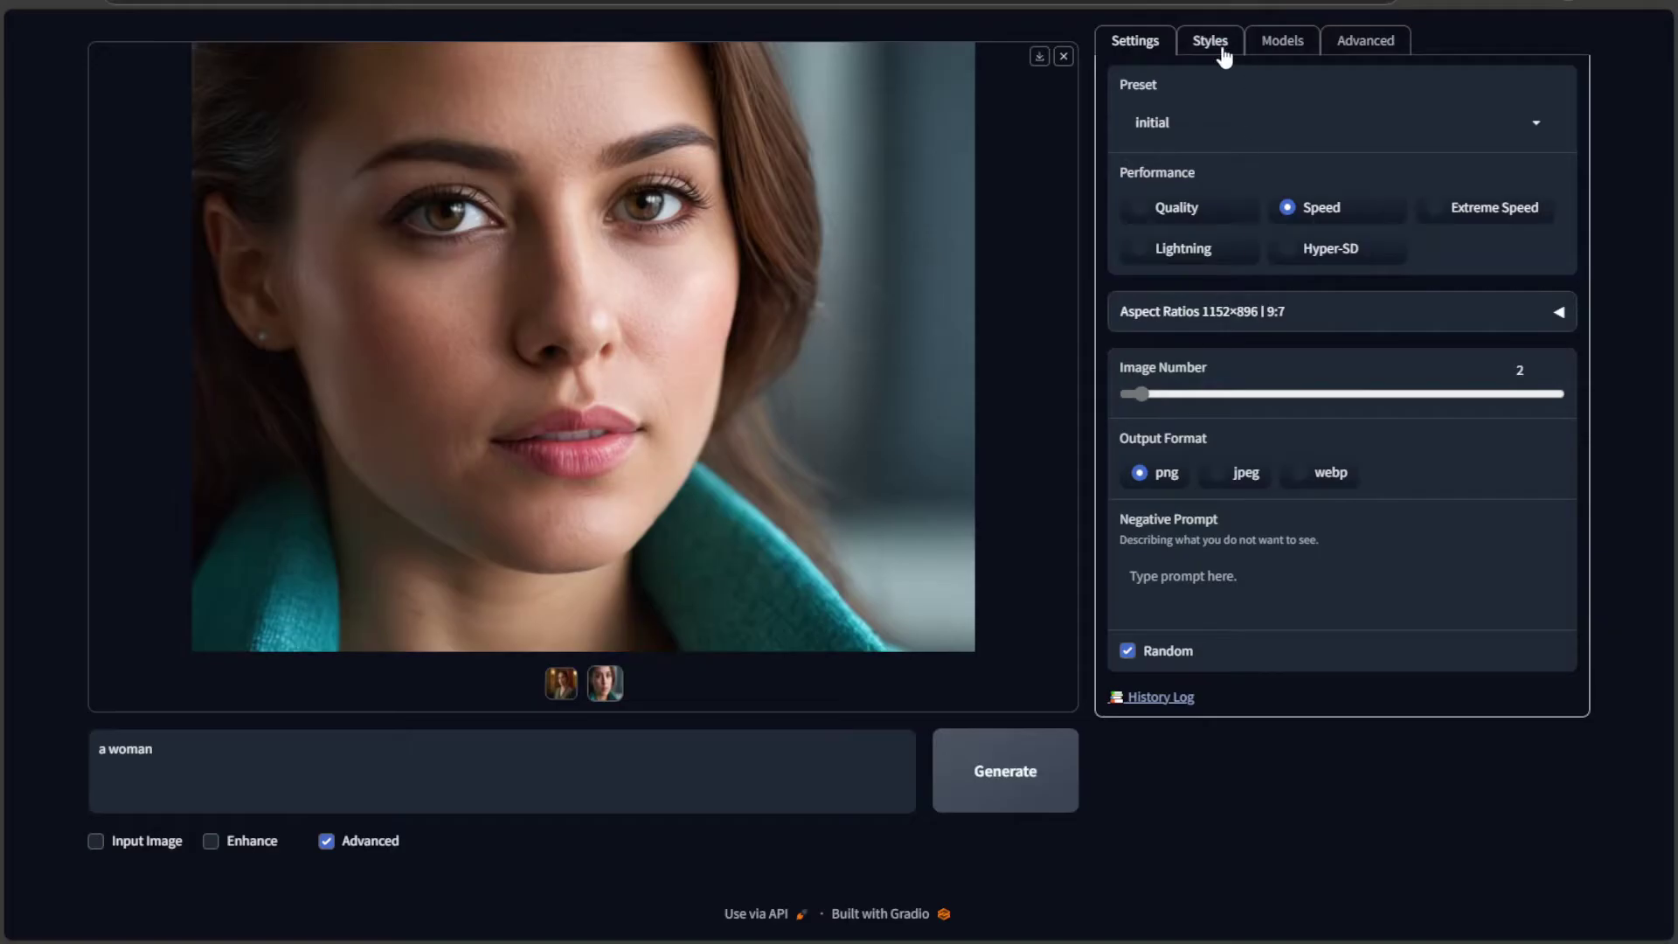
Check the Base Model list under Advanced > Models, showing juggernautXL and the LoRA slots.
left_click(1224, 55)
left_click(1300, 50)
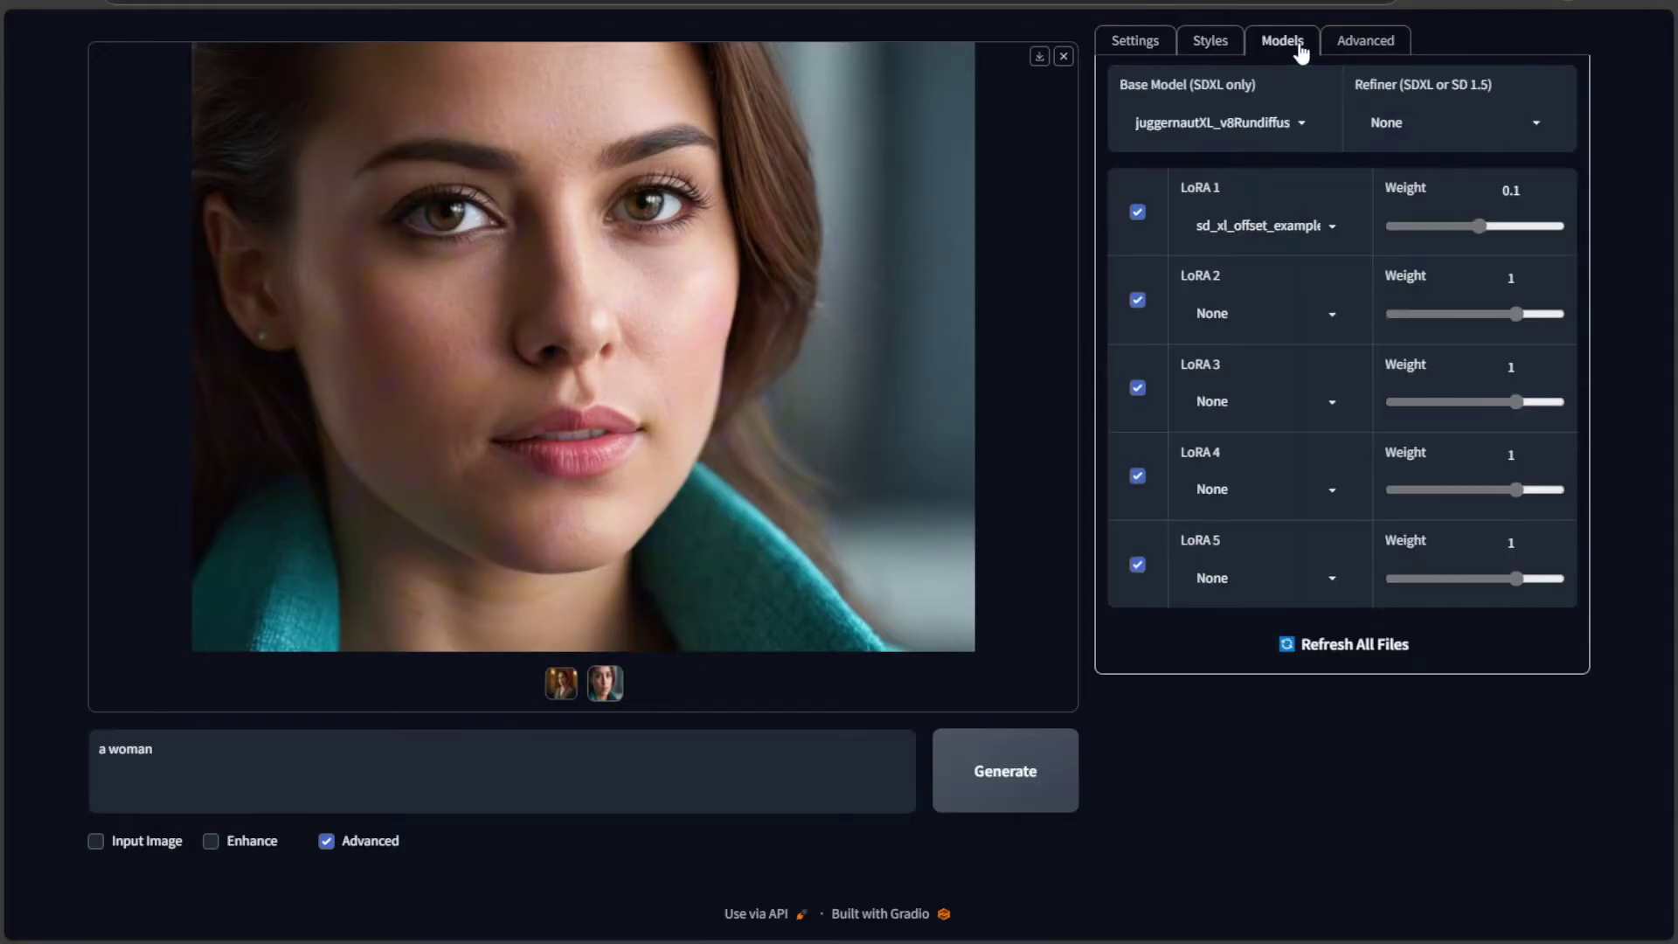
left_click(1256, 119)
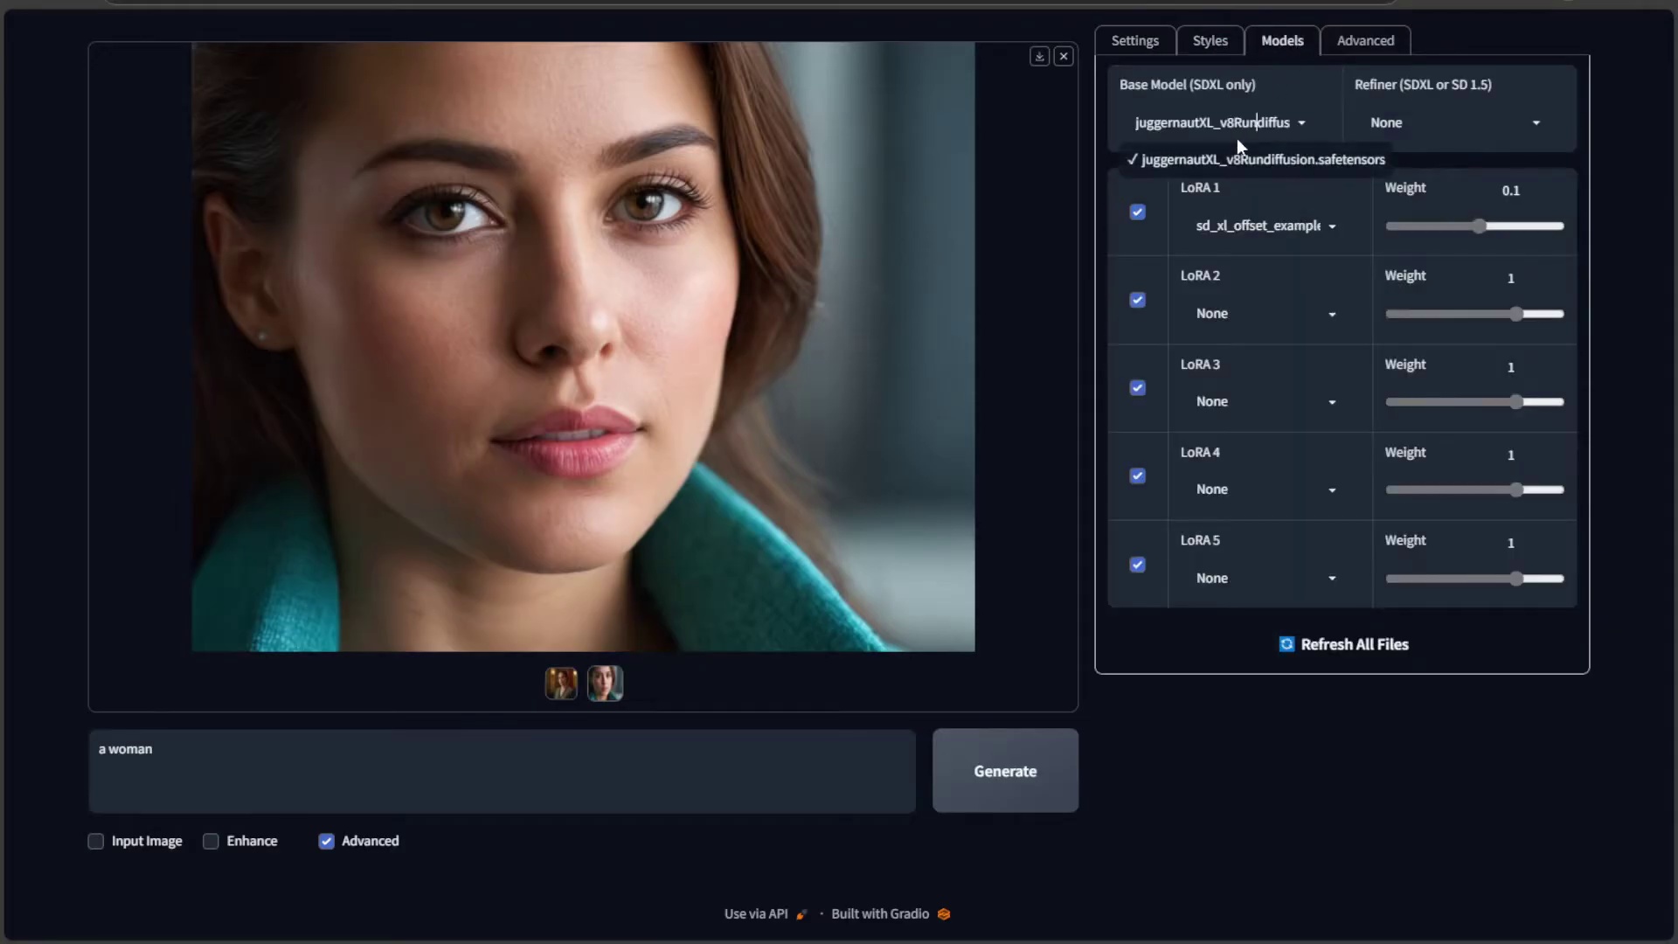
left_click(1090, 155)
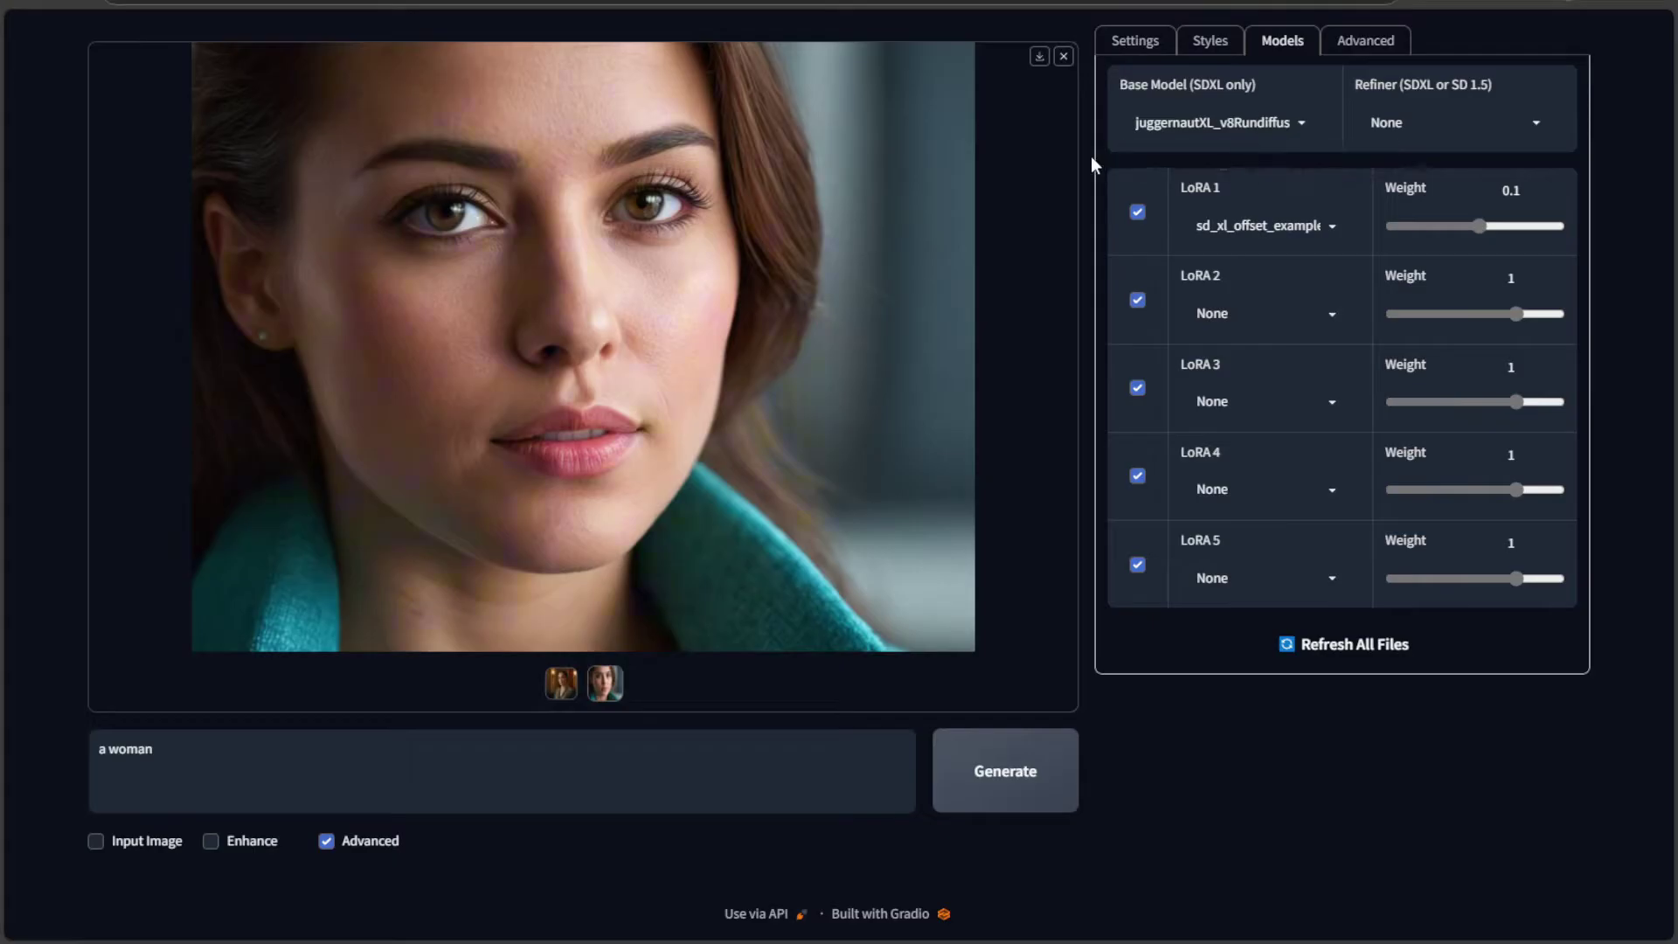
Save the Animagine XL V3.1 Full Model fp16 (6.46 GB) file as animagineXLV31_v31.
left_click(1181, 122)
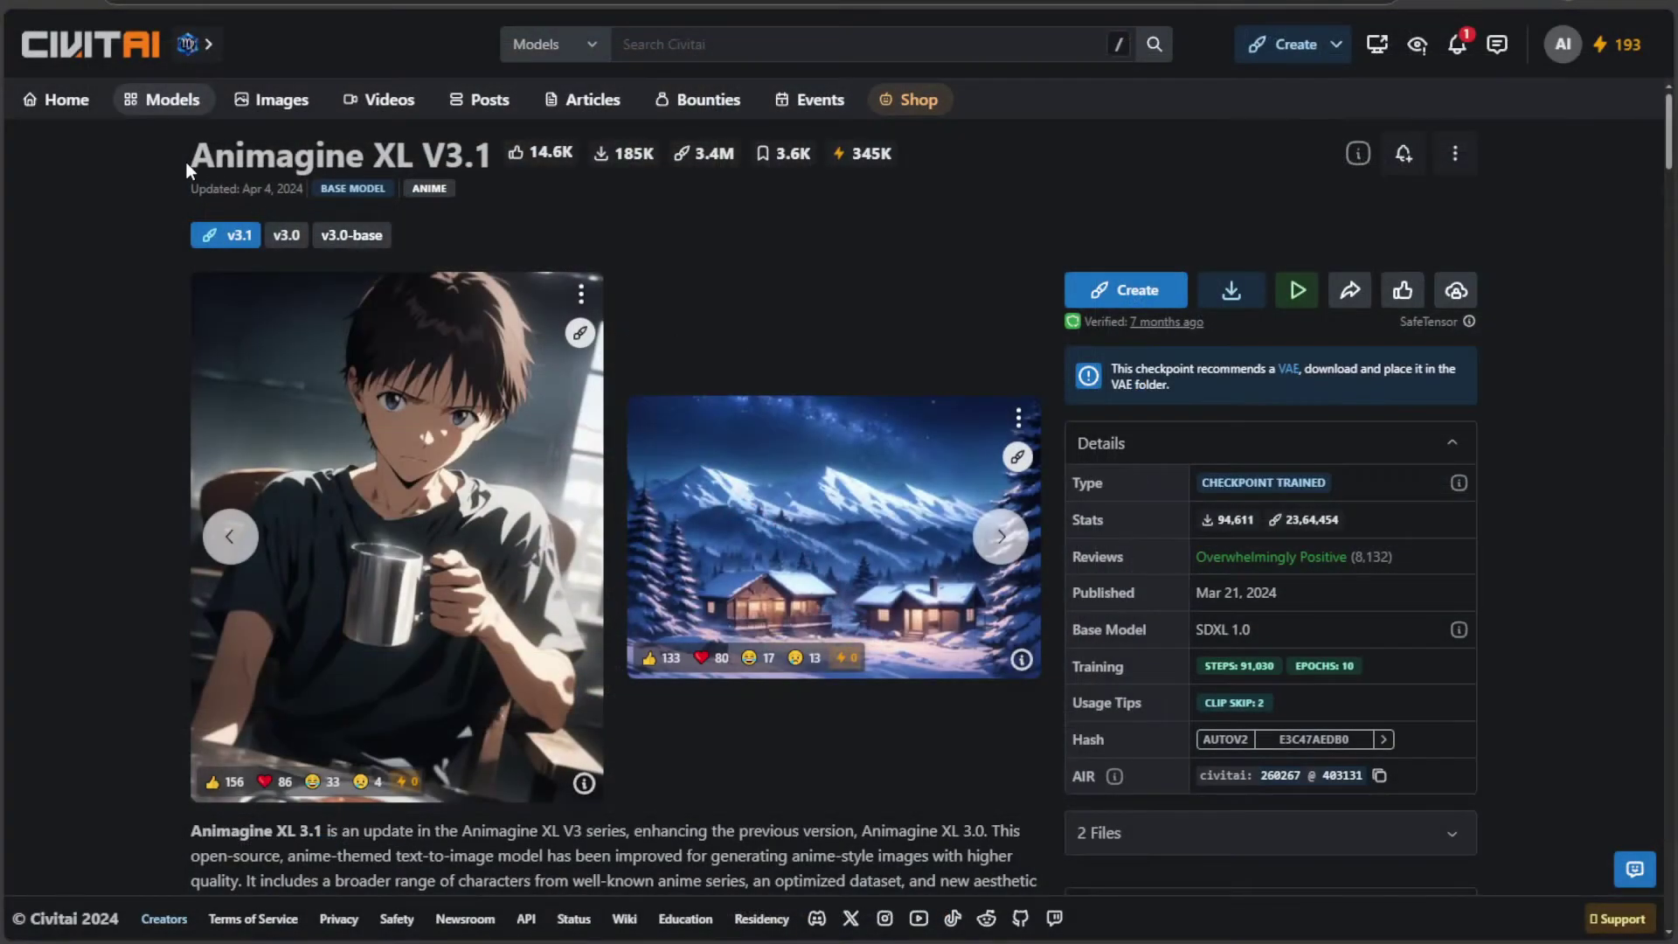
left_click_drag(186, 161, 422, 162)
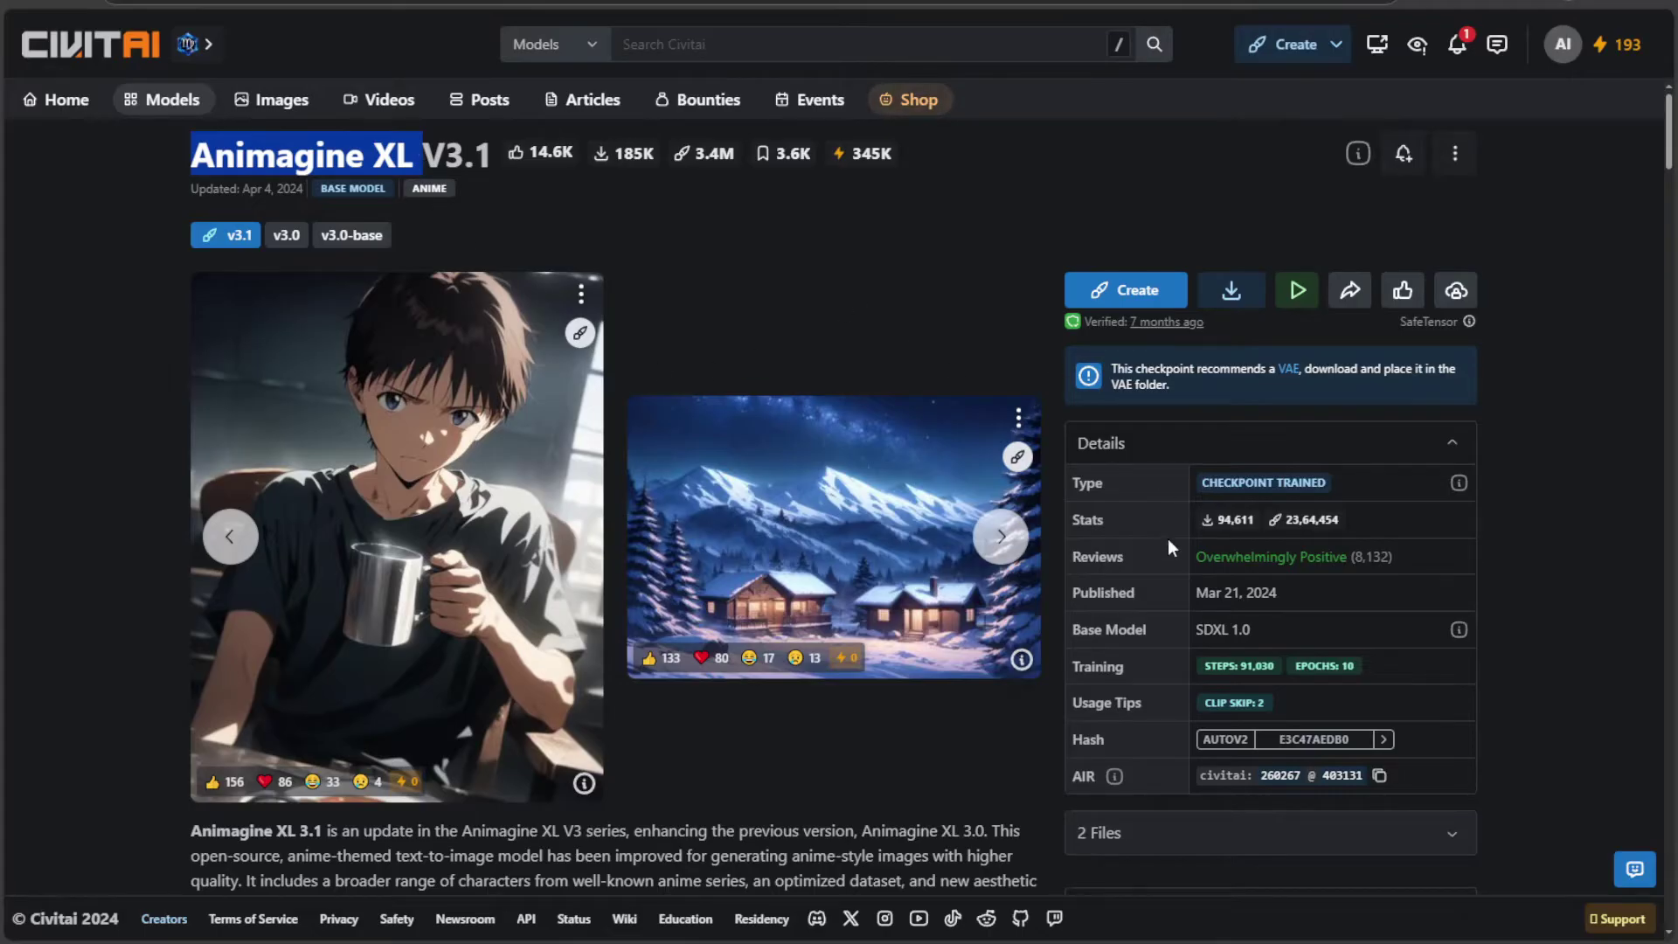
double_click(1206, 631)
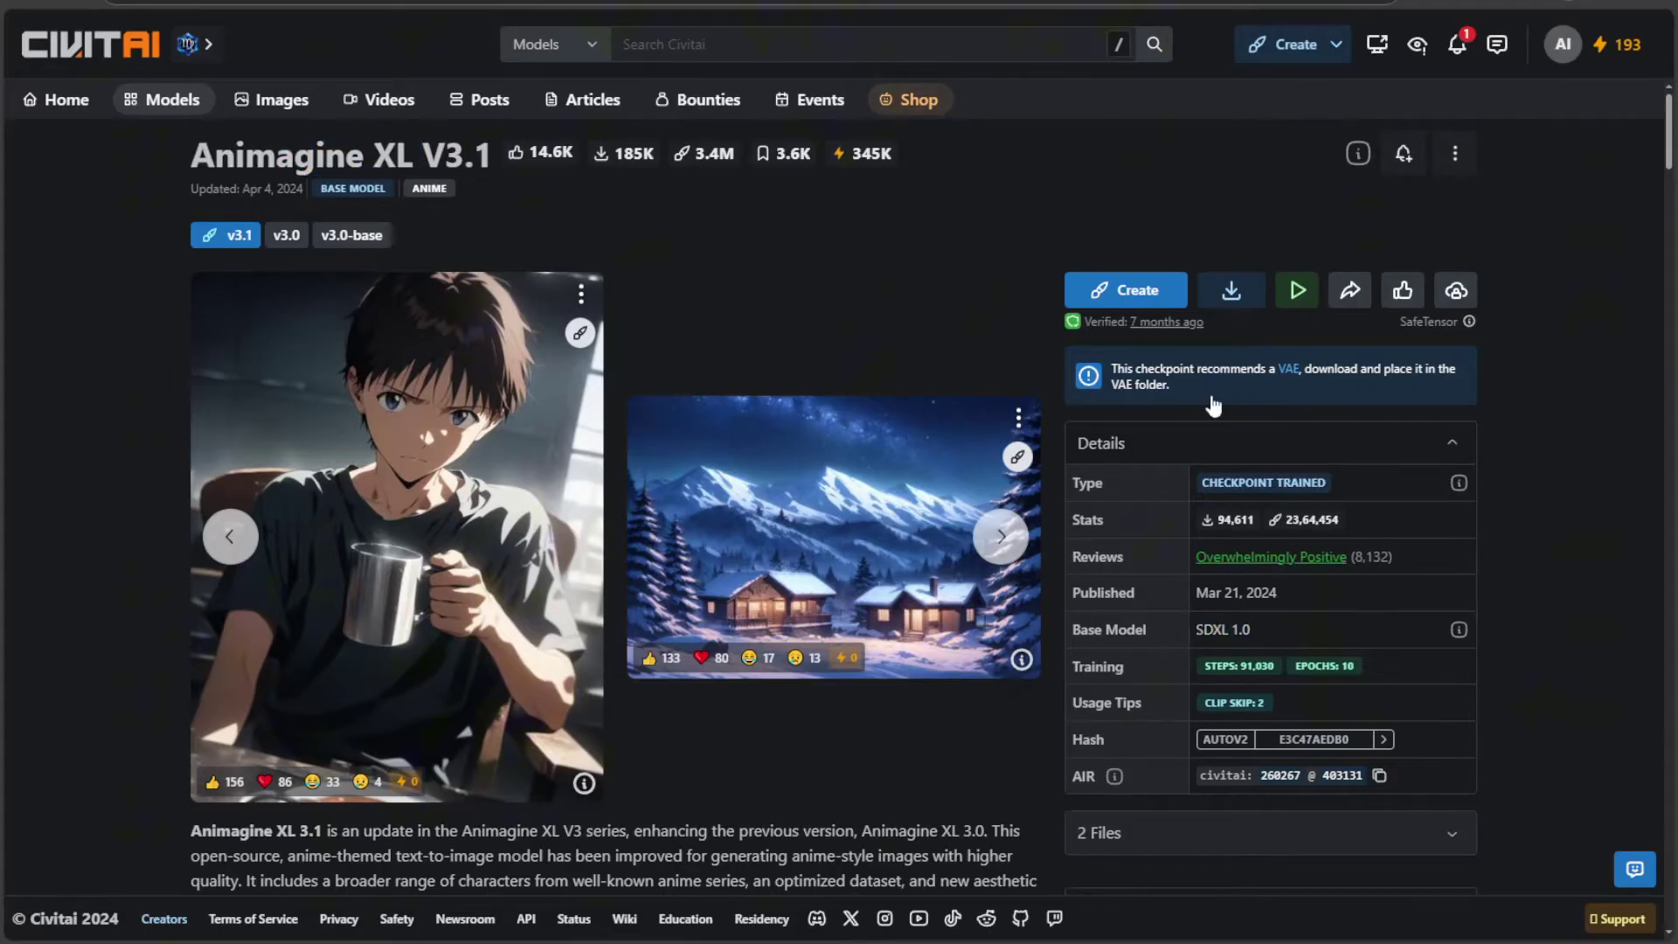
left_click(1231, 291)
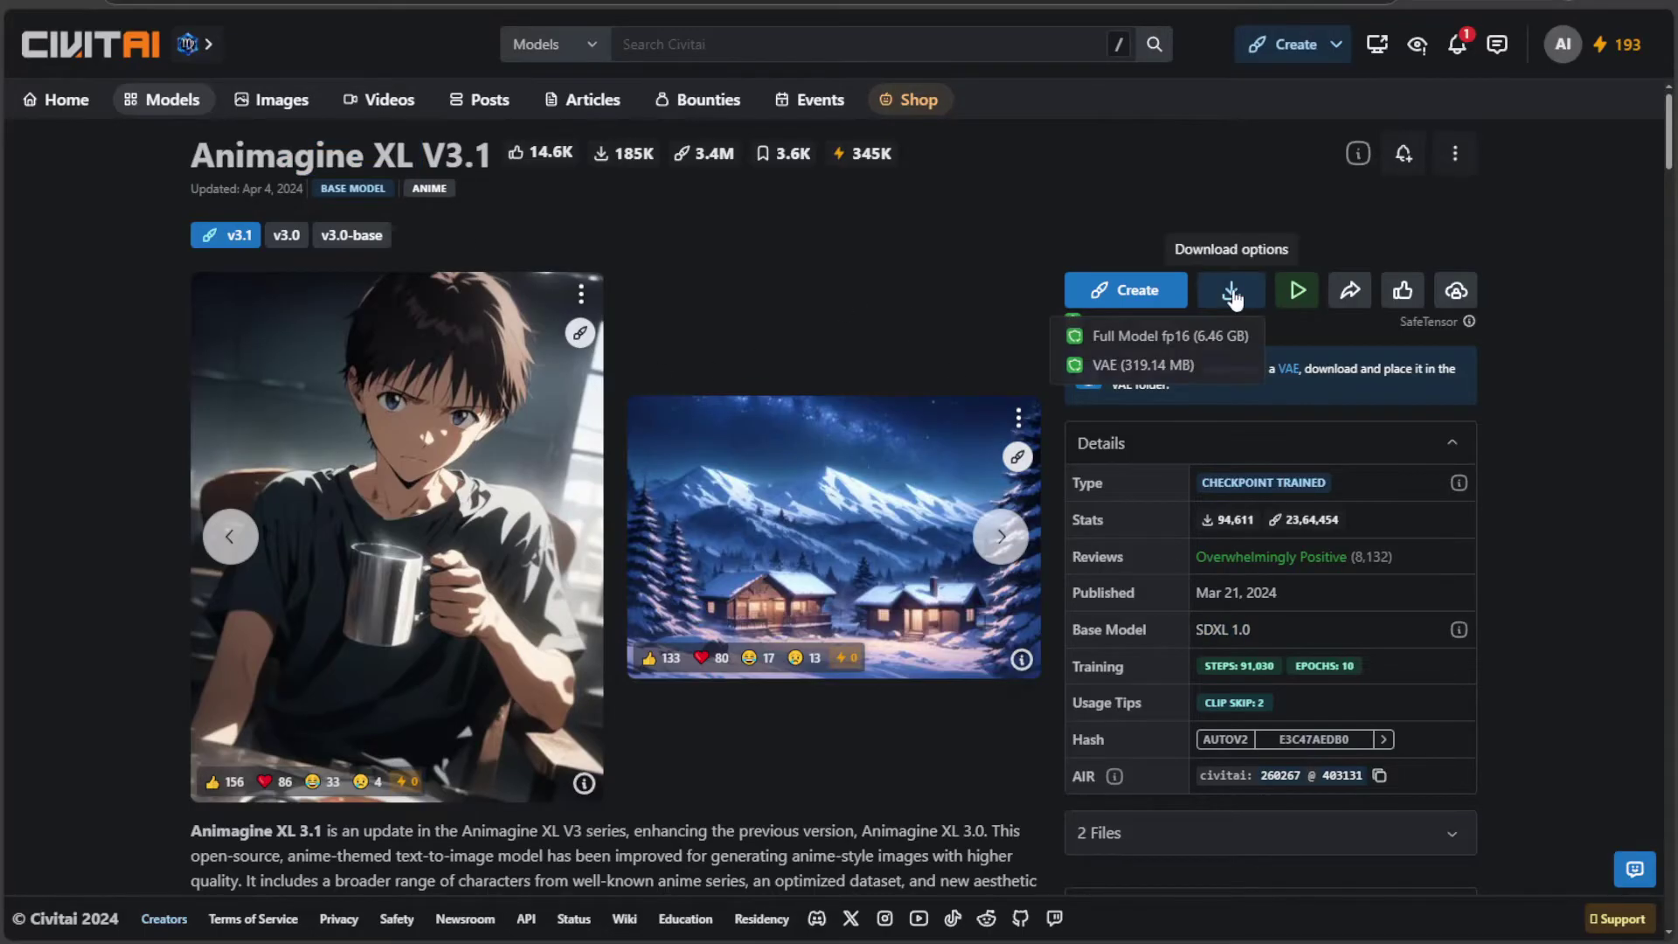
left_click(1177, 337)
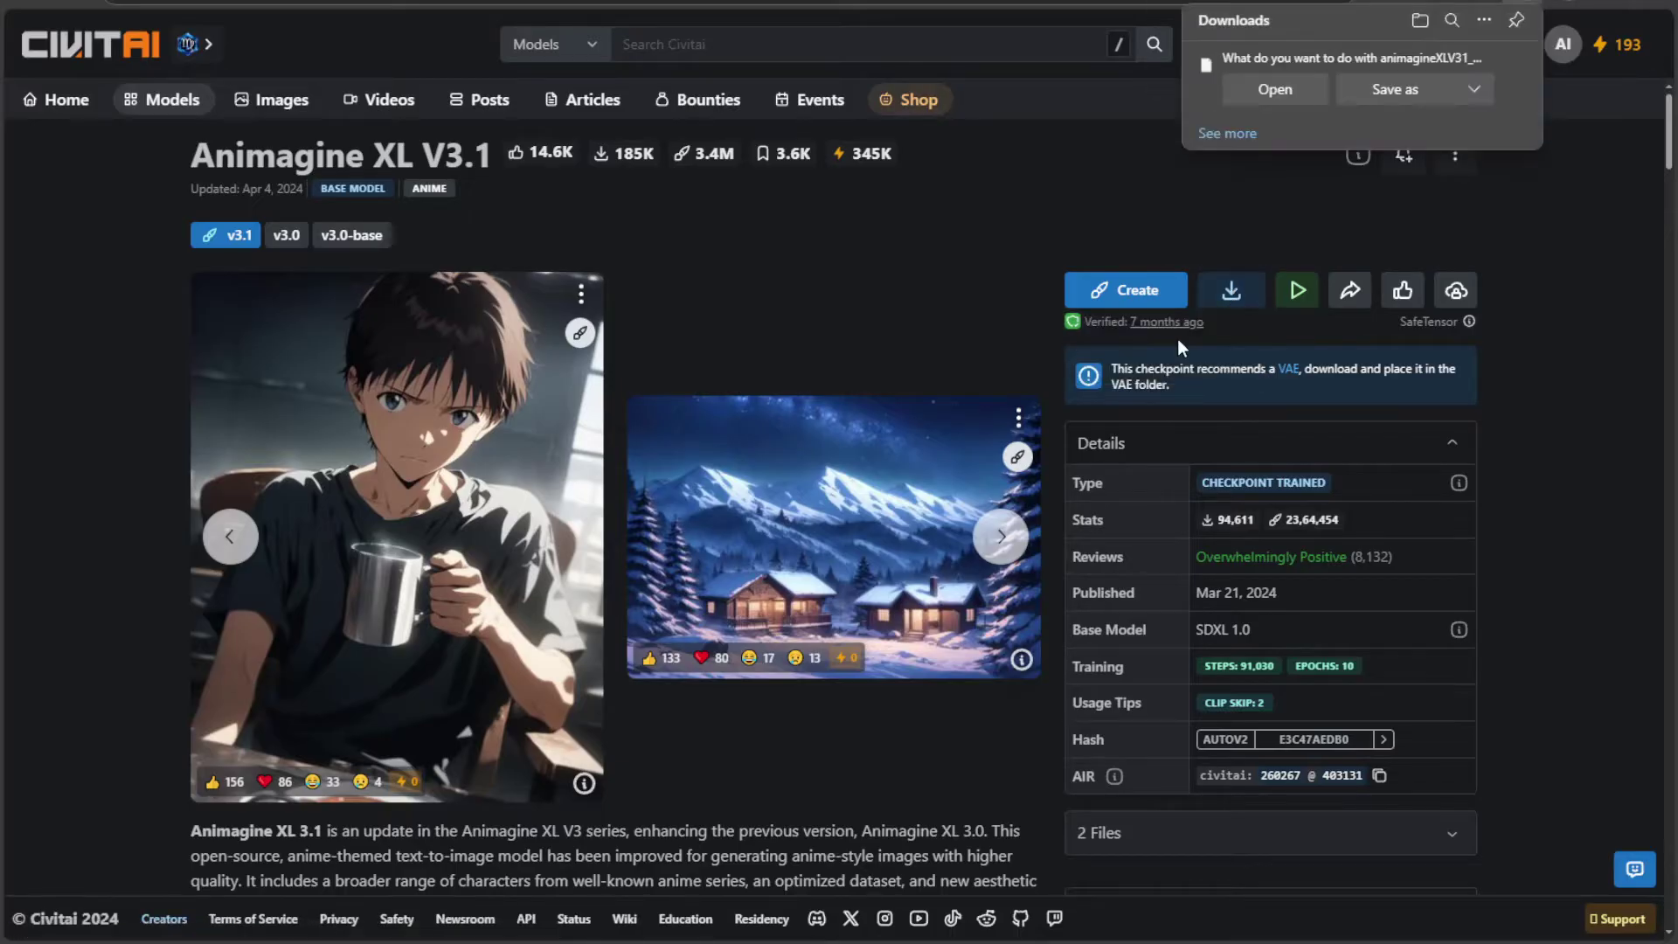
left_click(1391, 91)
left_click(915, 529)
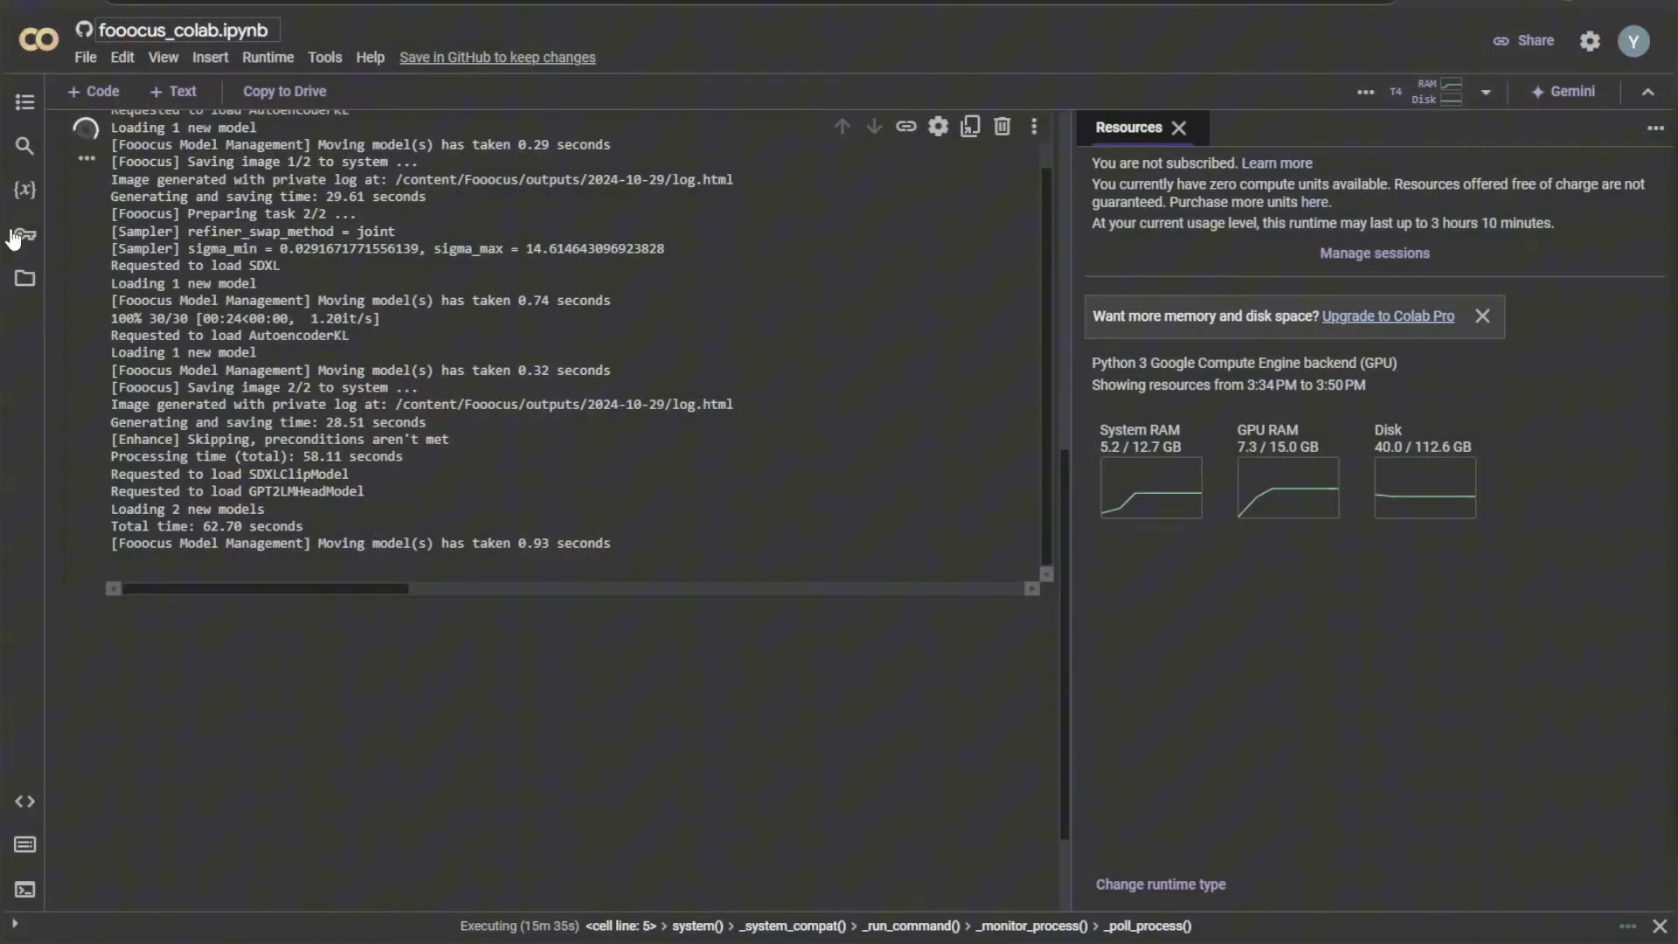
In the Files panel, expand Fooocus > models > checkpoints.
left_click(25, 279)
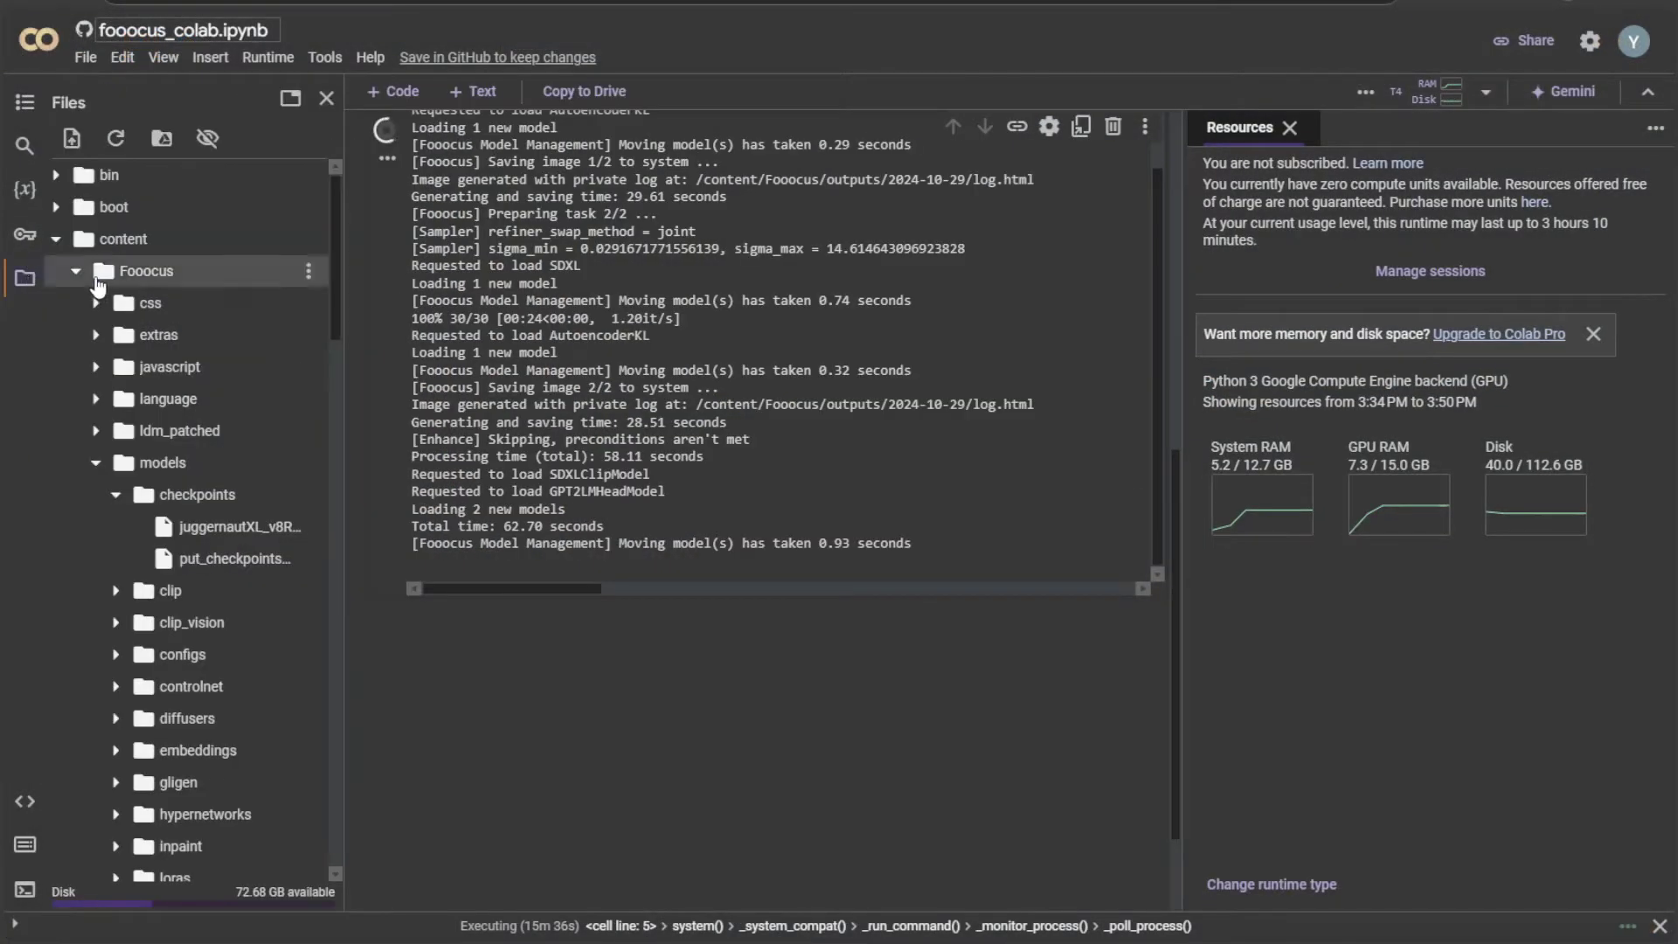
left_click(75, 271)
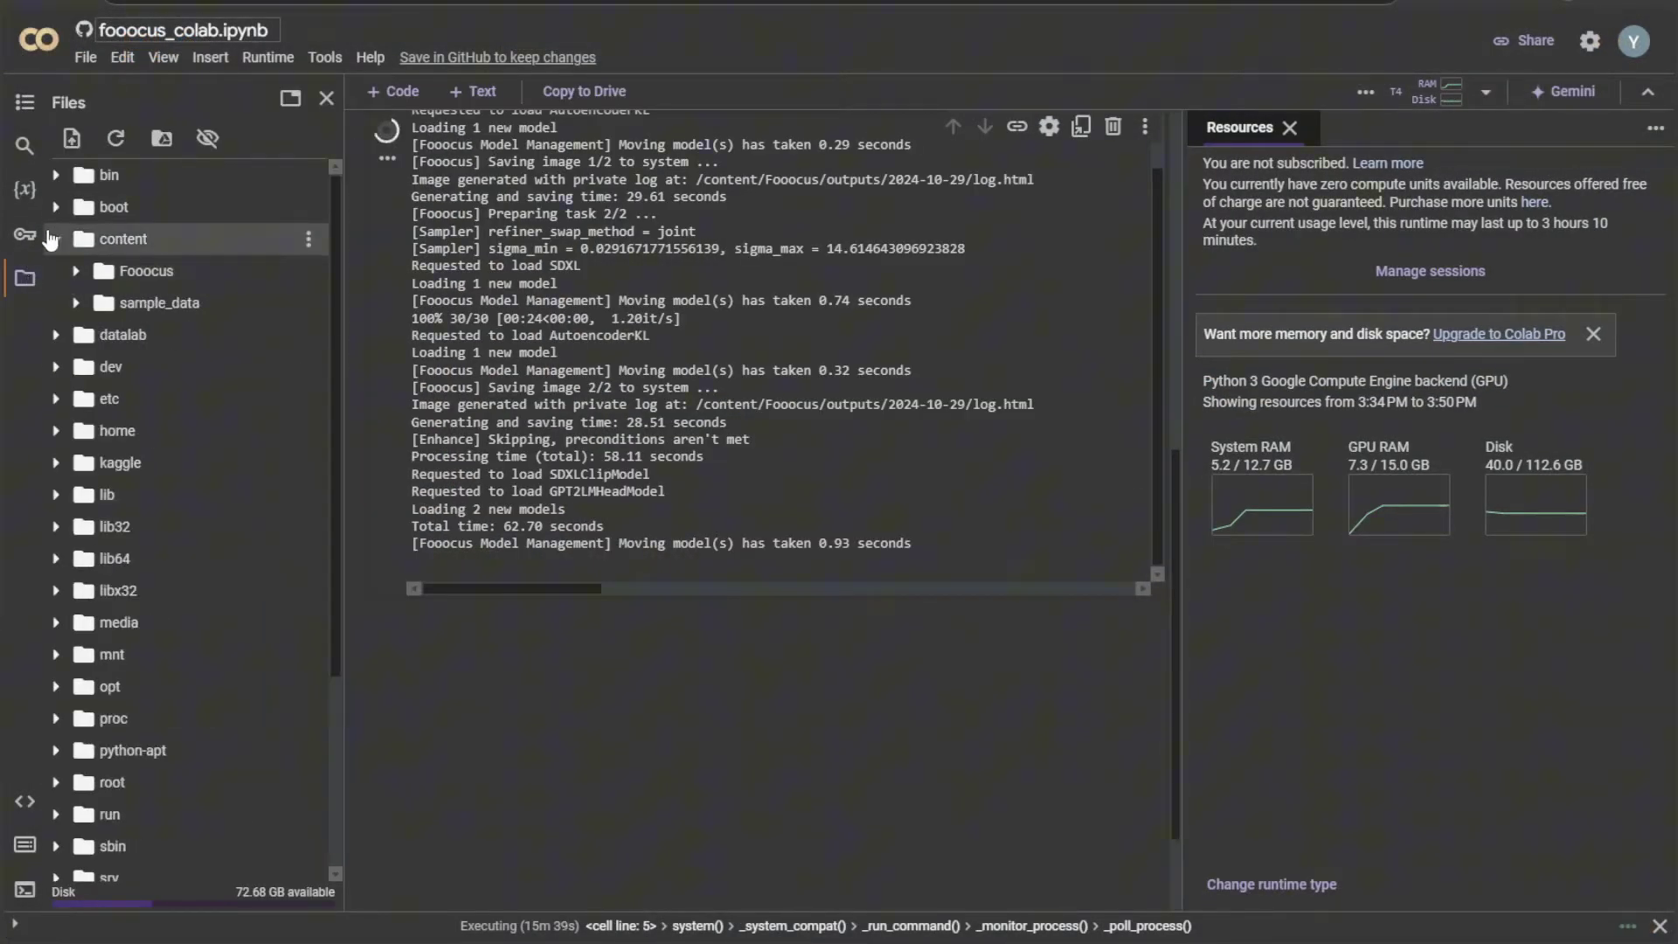
left_click(75, 273)
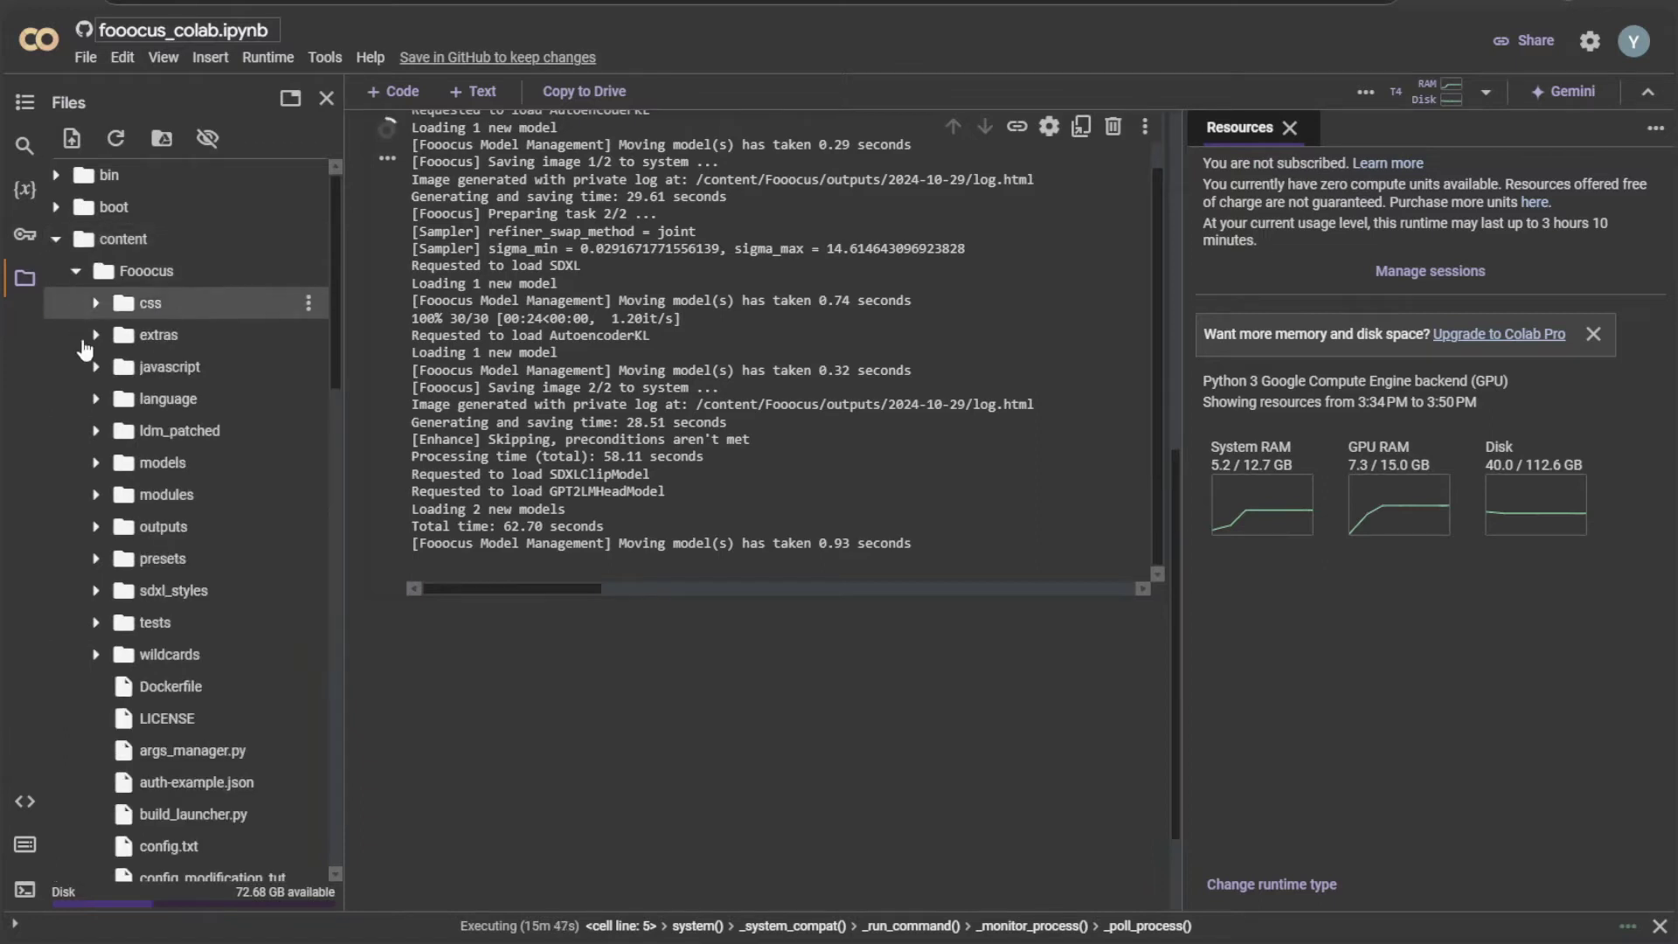
left_click(94, 466)
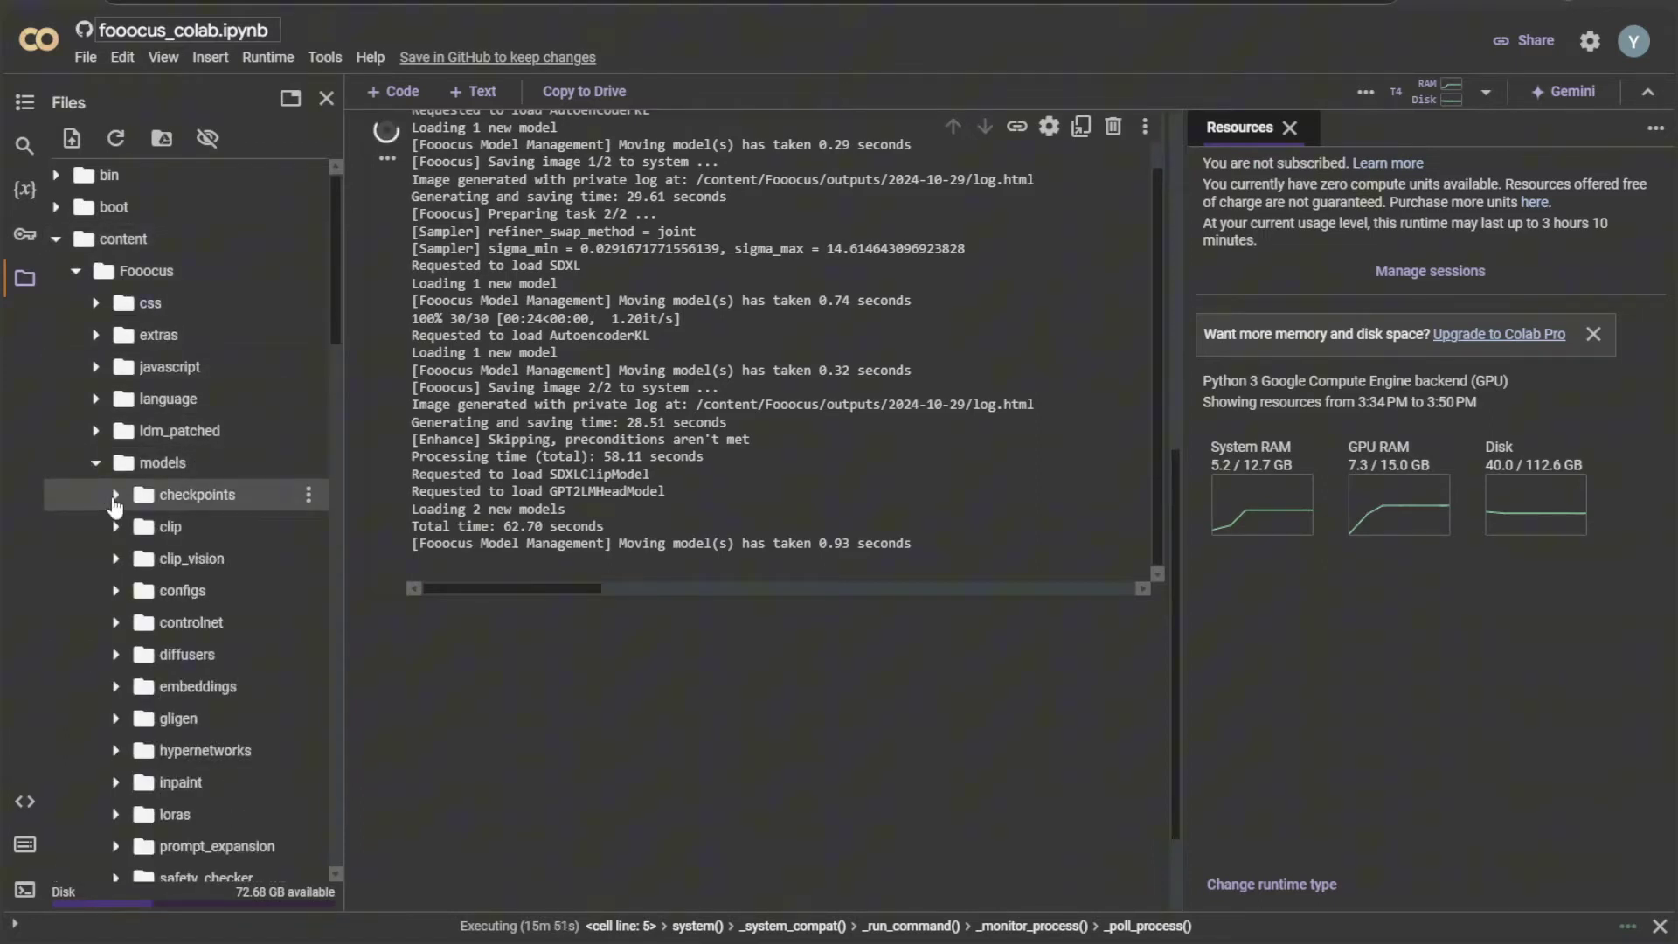
left_click(116, 495)
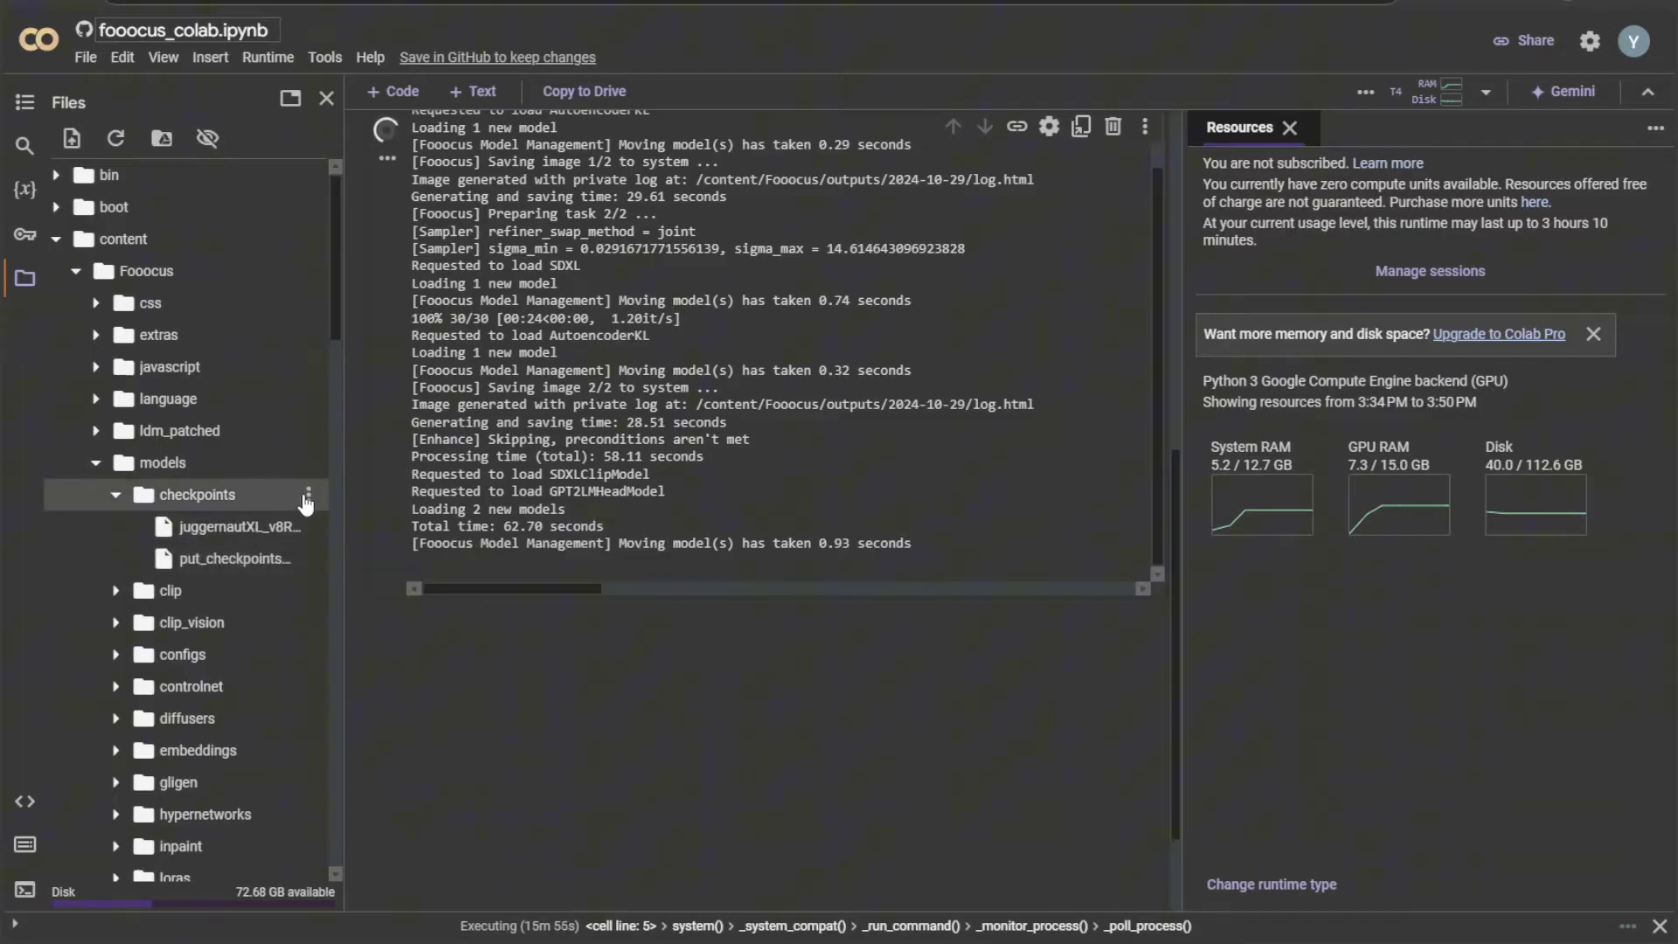
Upload animagineXLV31_v31.safetensors into checkpoints and acknowledge the runtime file-deletion warning.
left_click(307, 495)
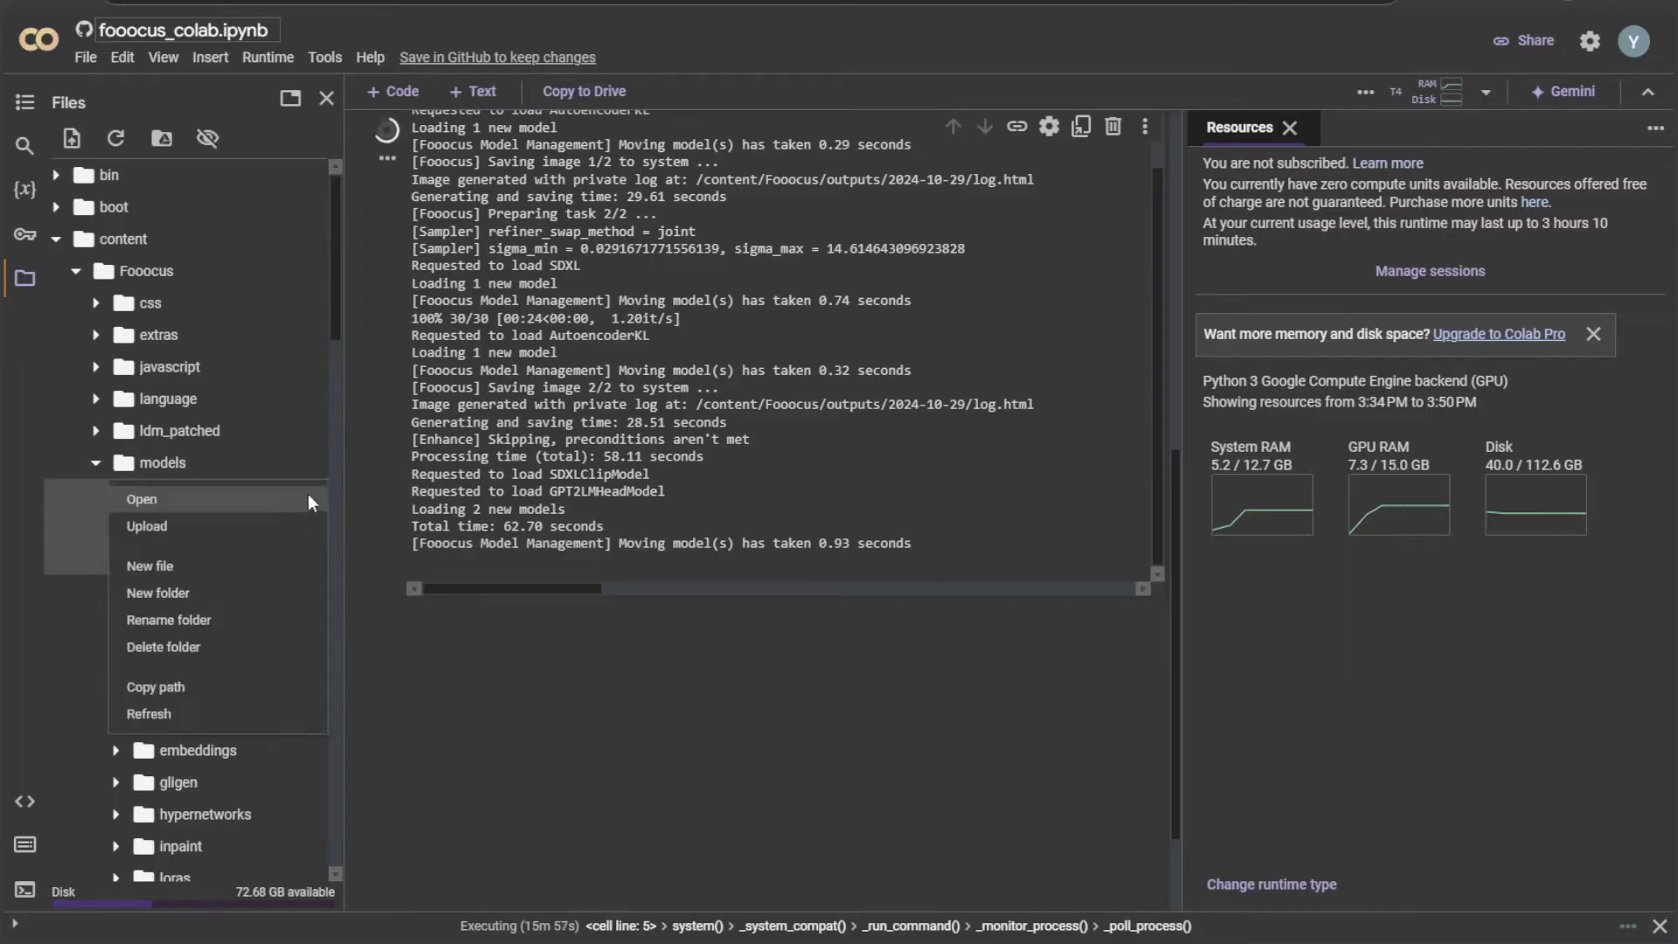
left_click(203, 527)
left_click(275, 340)
double_click(276, 339)
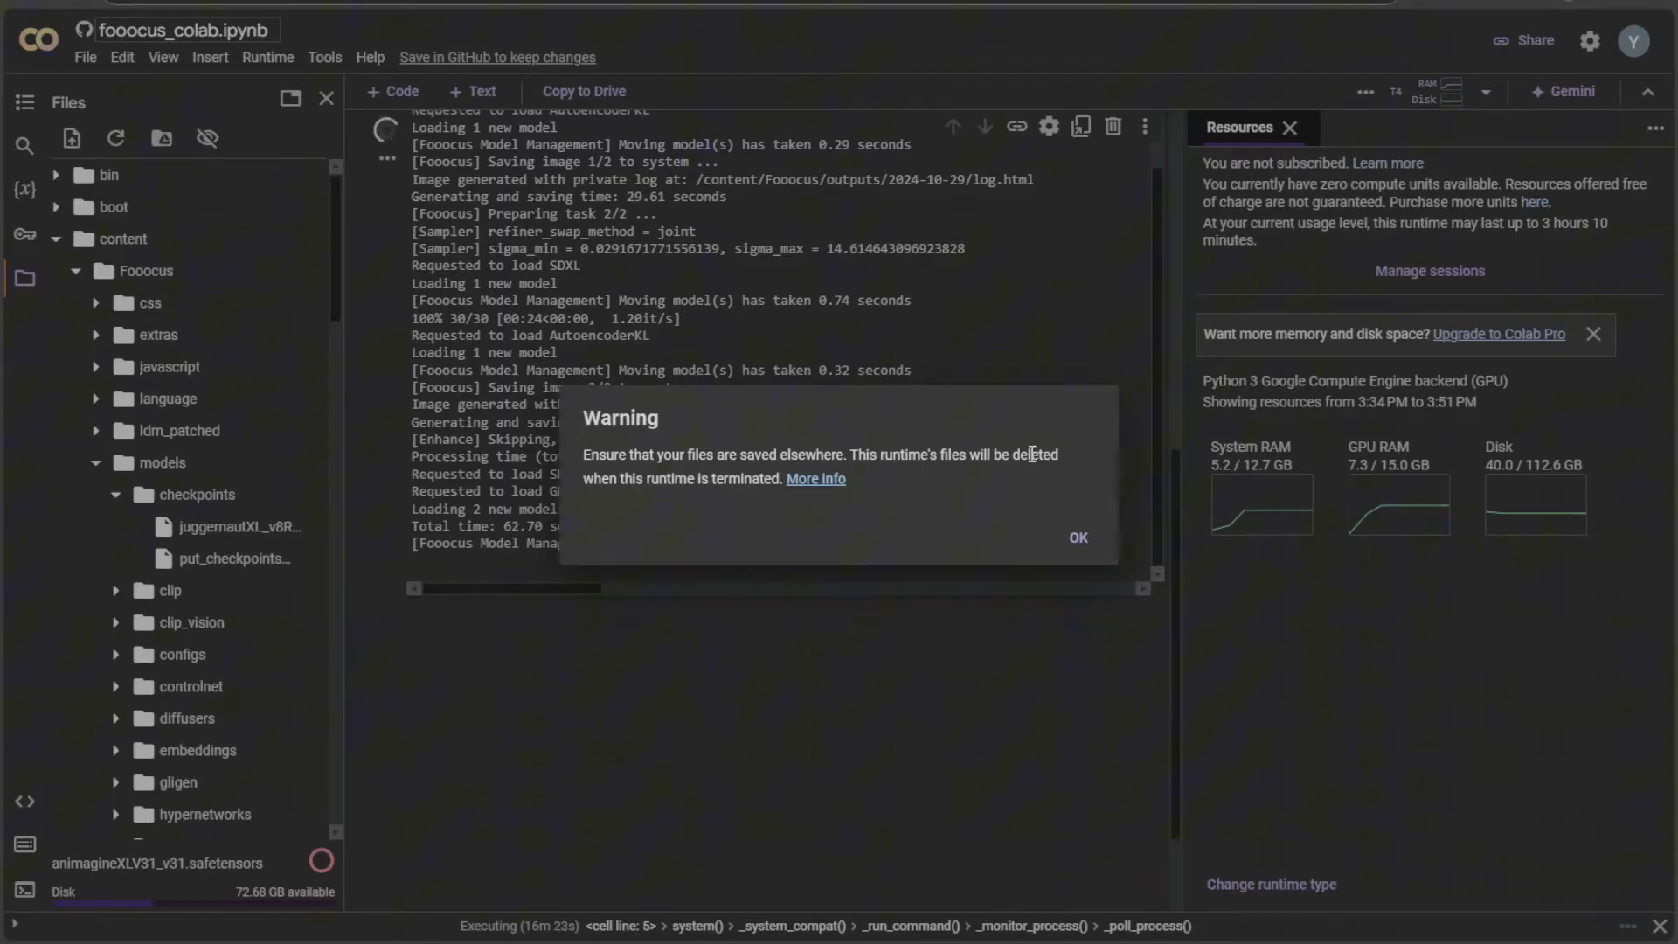
left_click(1072, 538)
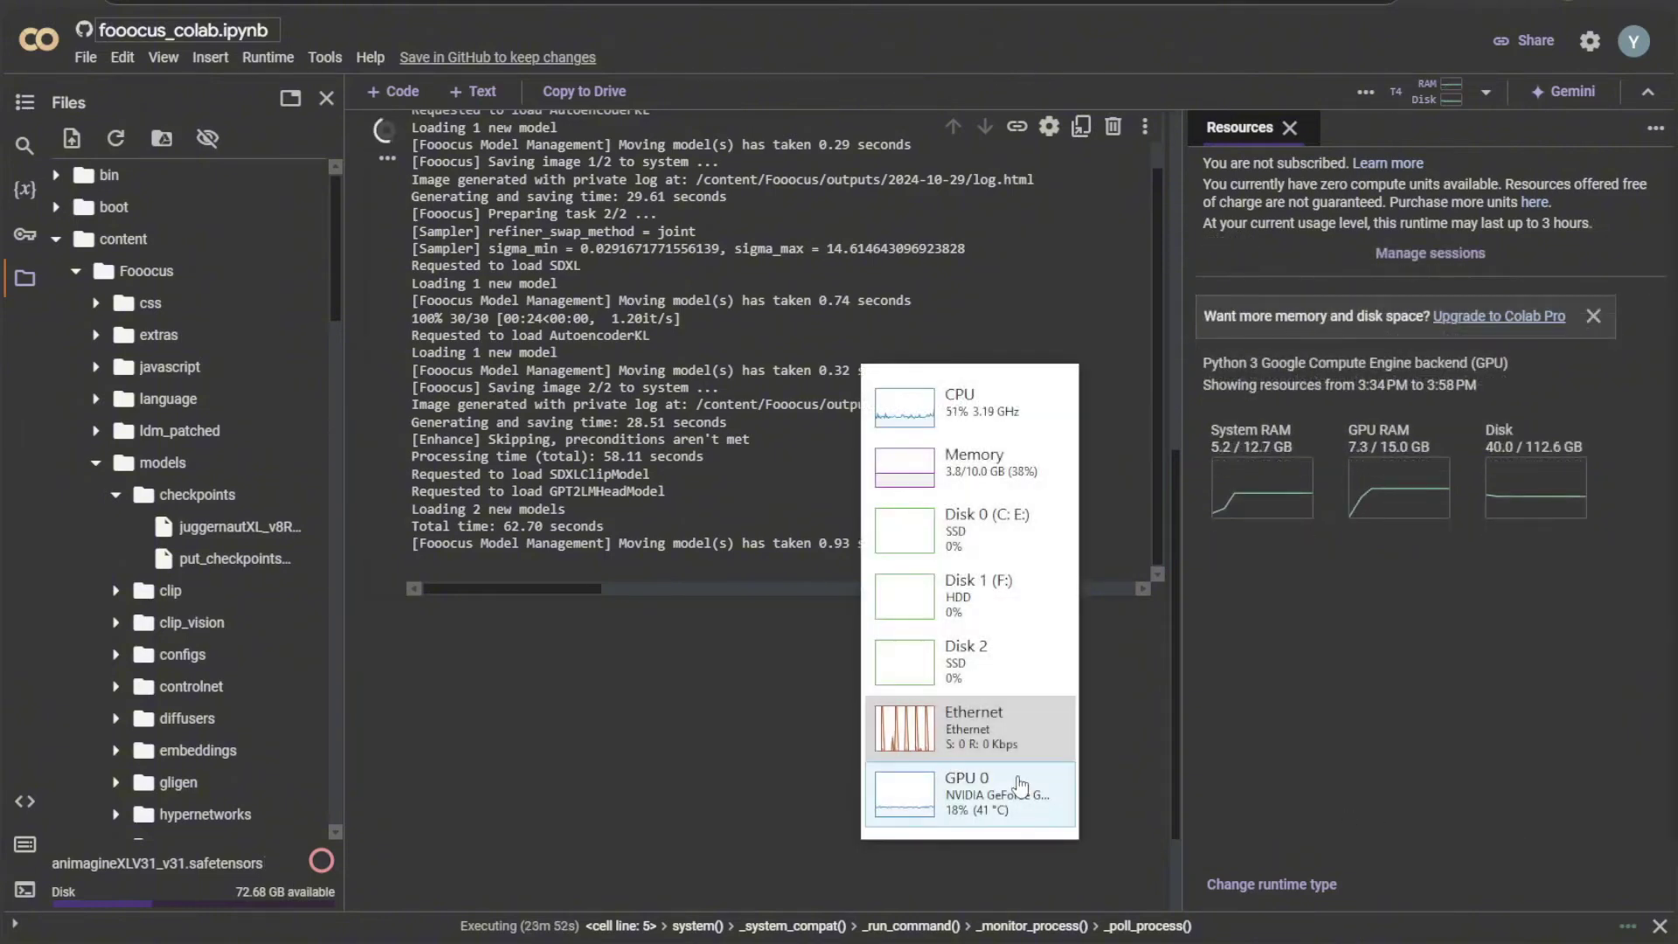
Cancel the pending animagineXLV31_v31.safetensors upload and scroll back to the checkpoints folder.
double_click(970, 726)
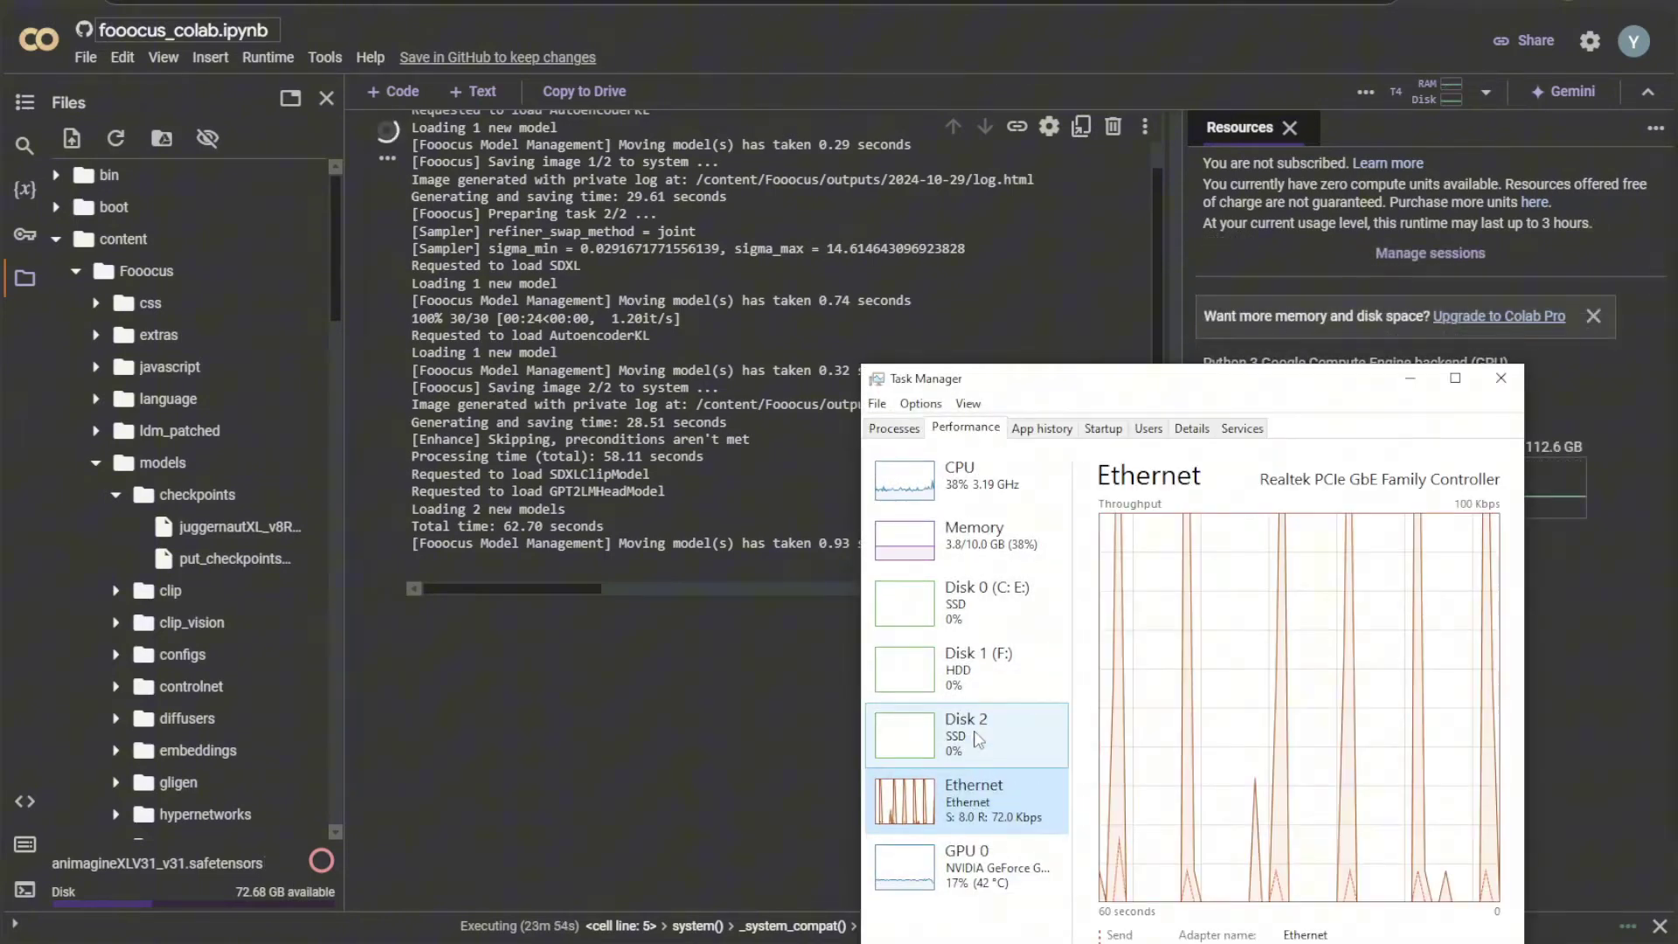
left_click_drag(1289, 387, 1228, 273)
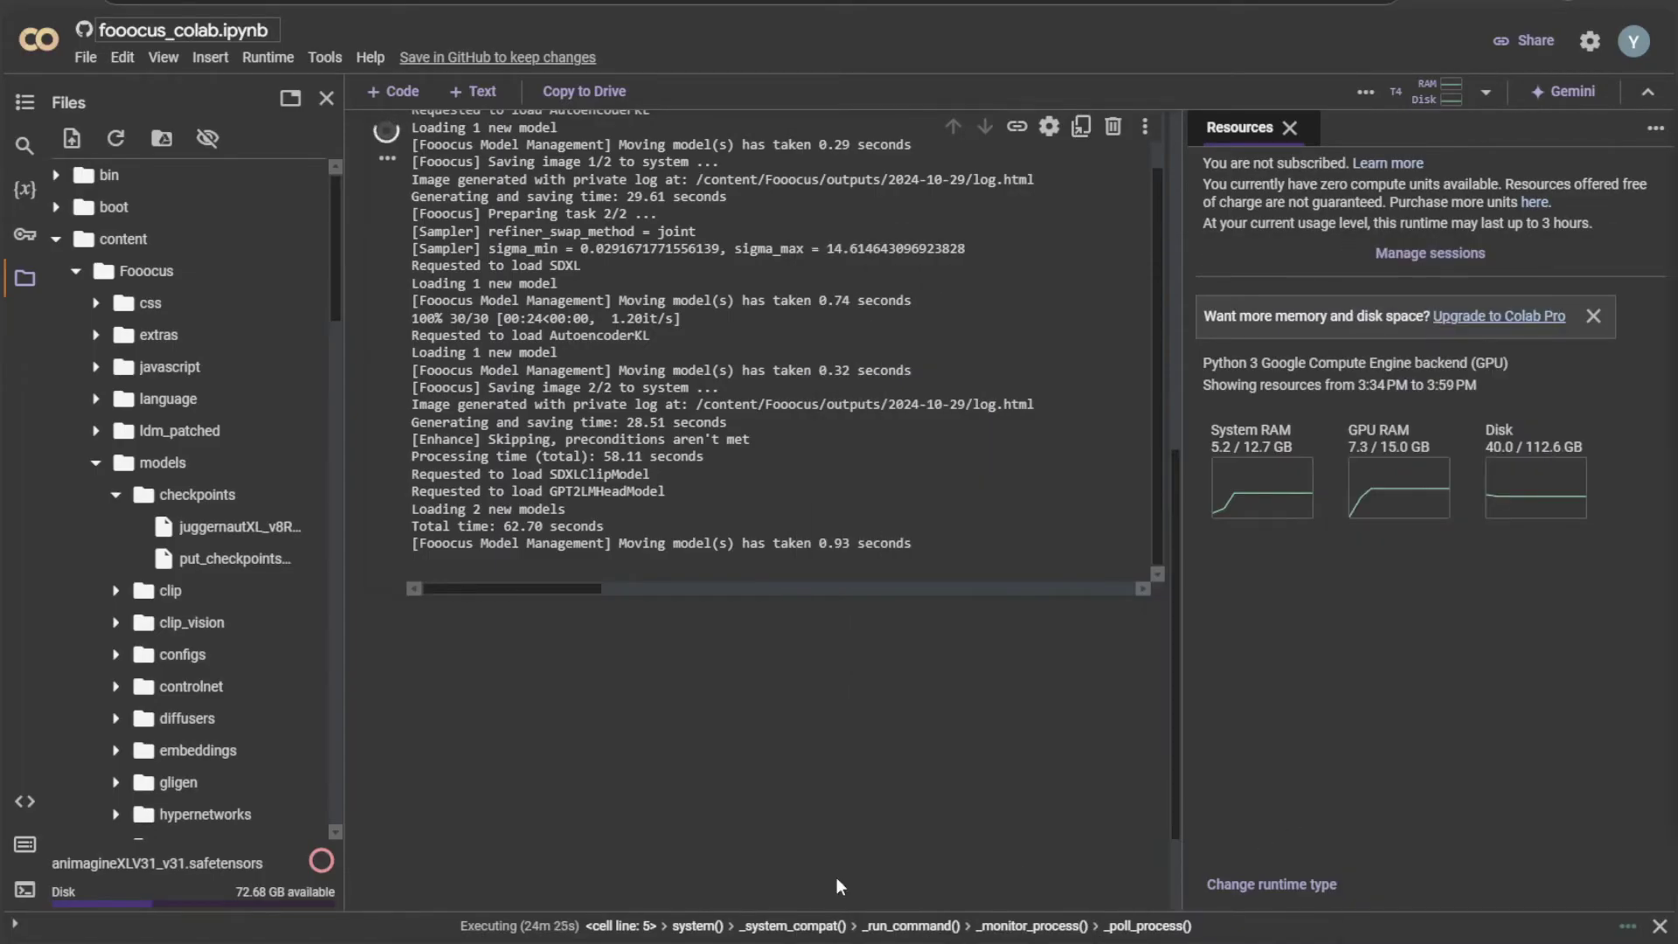
left_click(320, 862)
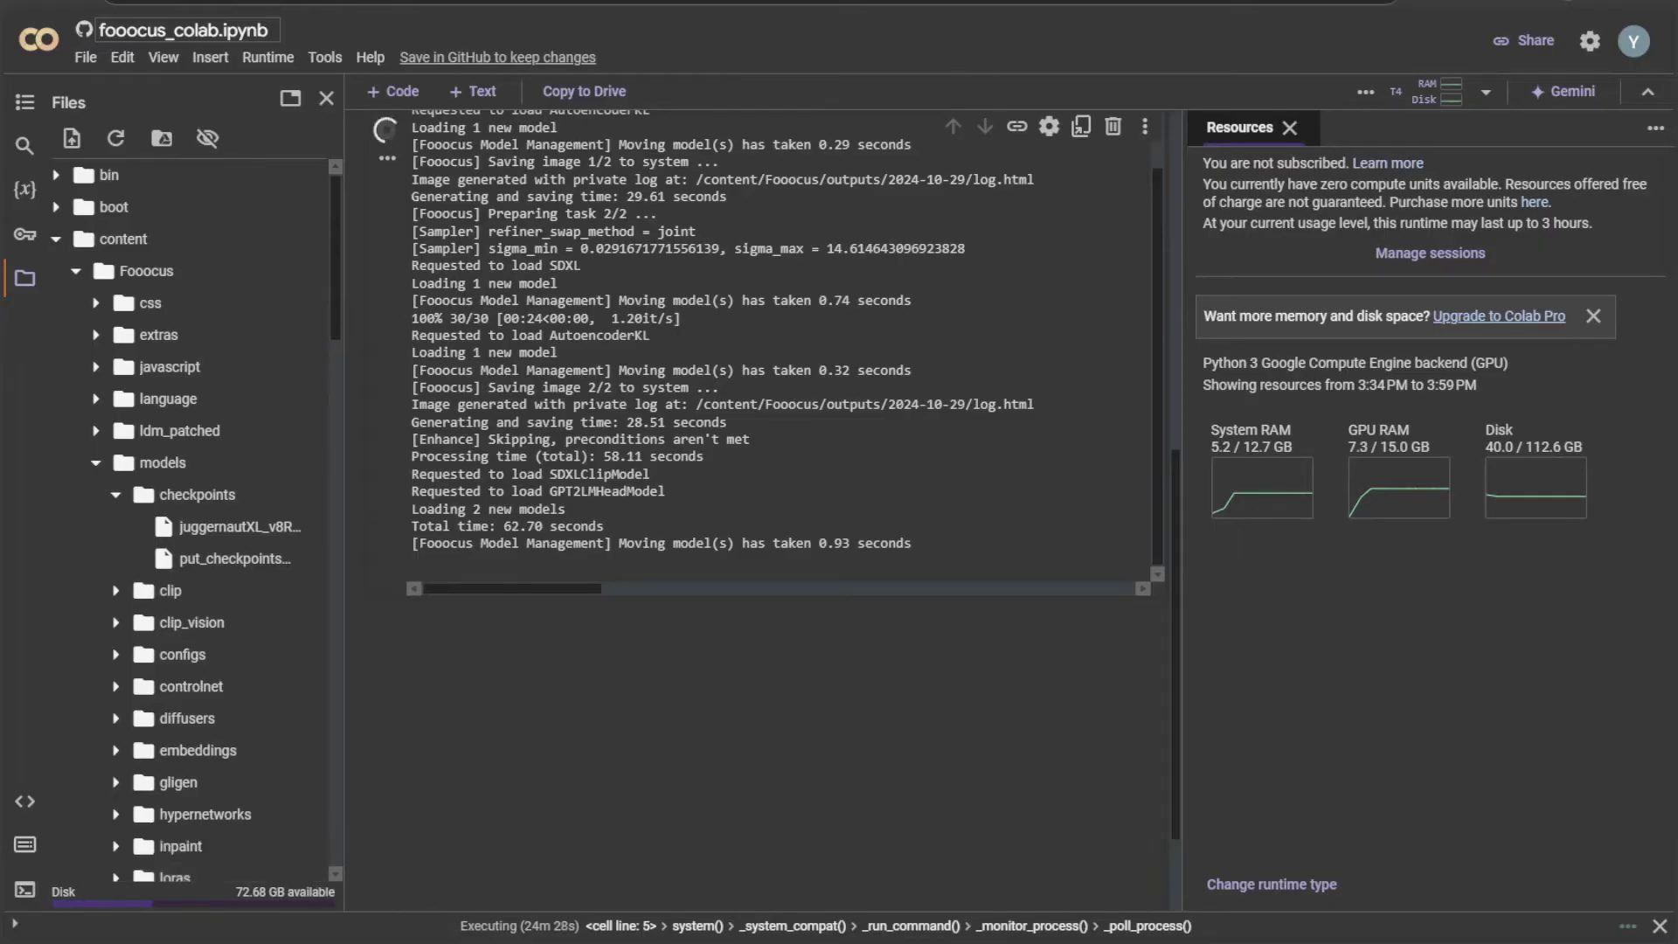
scroll(254, 816, "down", 10)
scroll(255, 816, "up", 6)
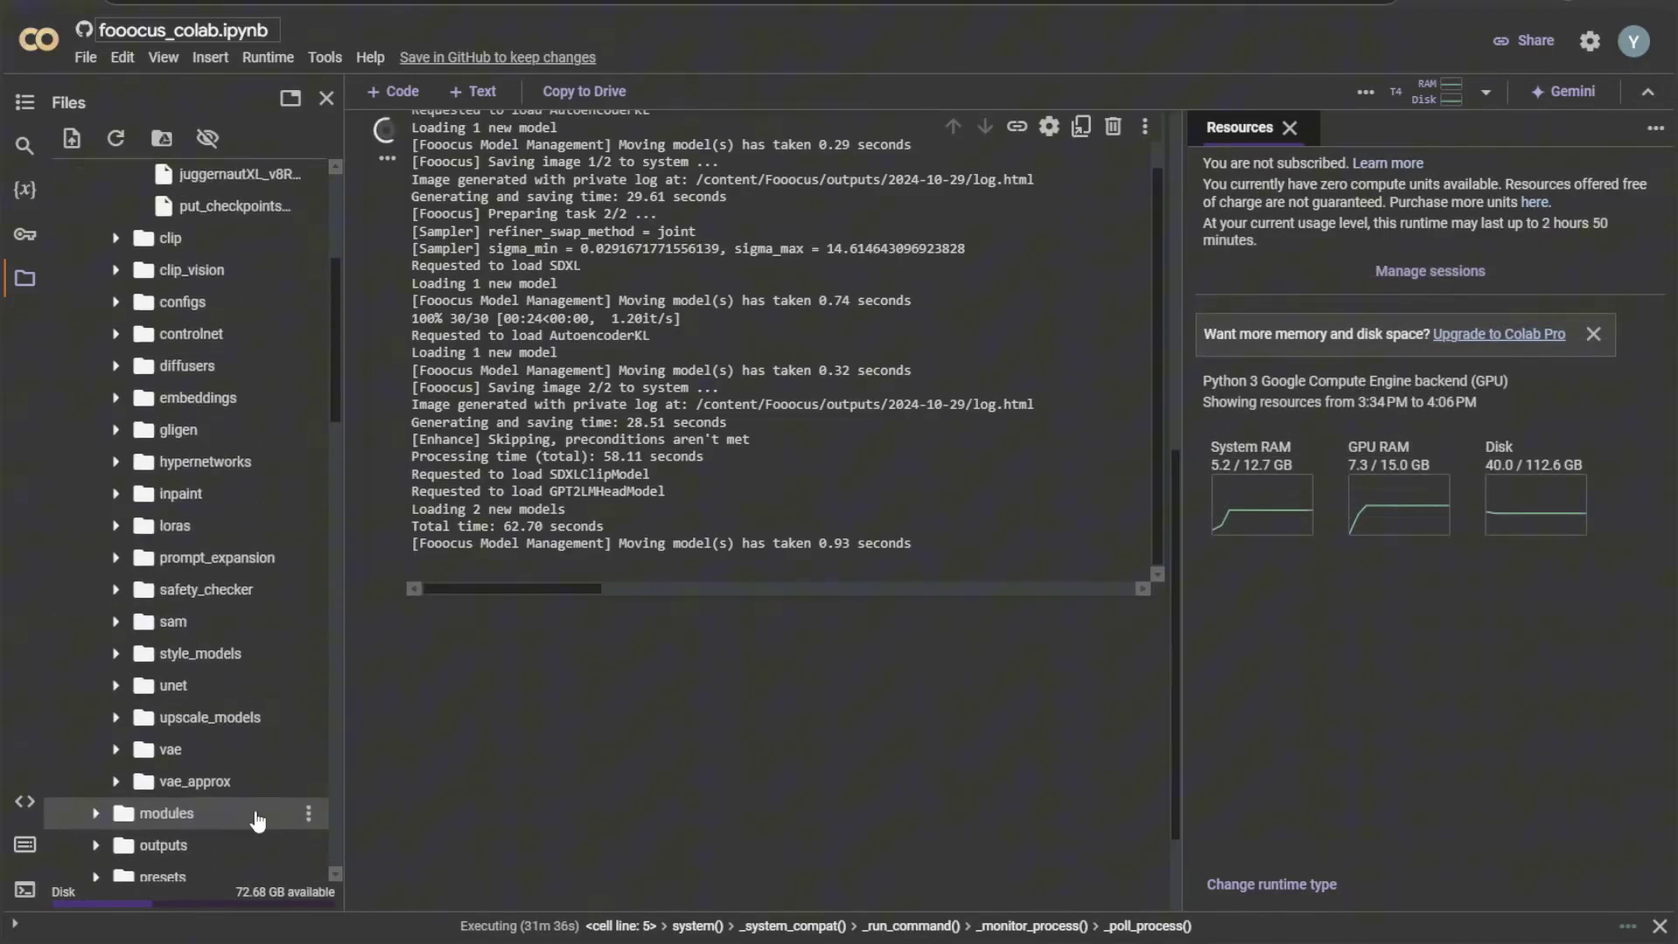
scroll(254, 817, "down", 3)
scroll(256, 818, "up", 7)
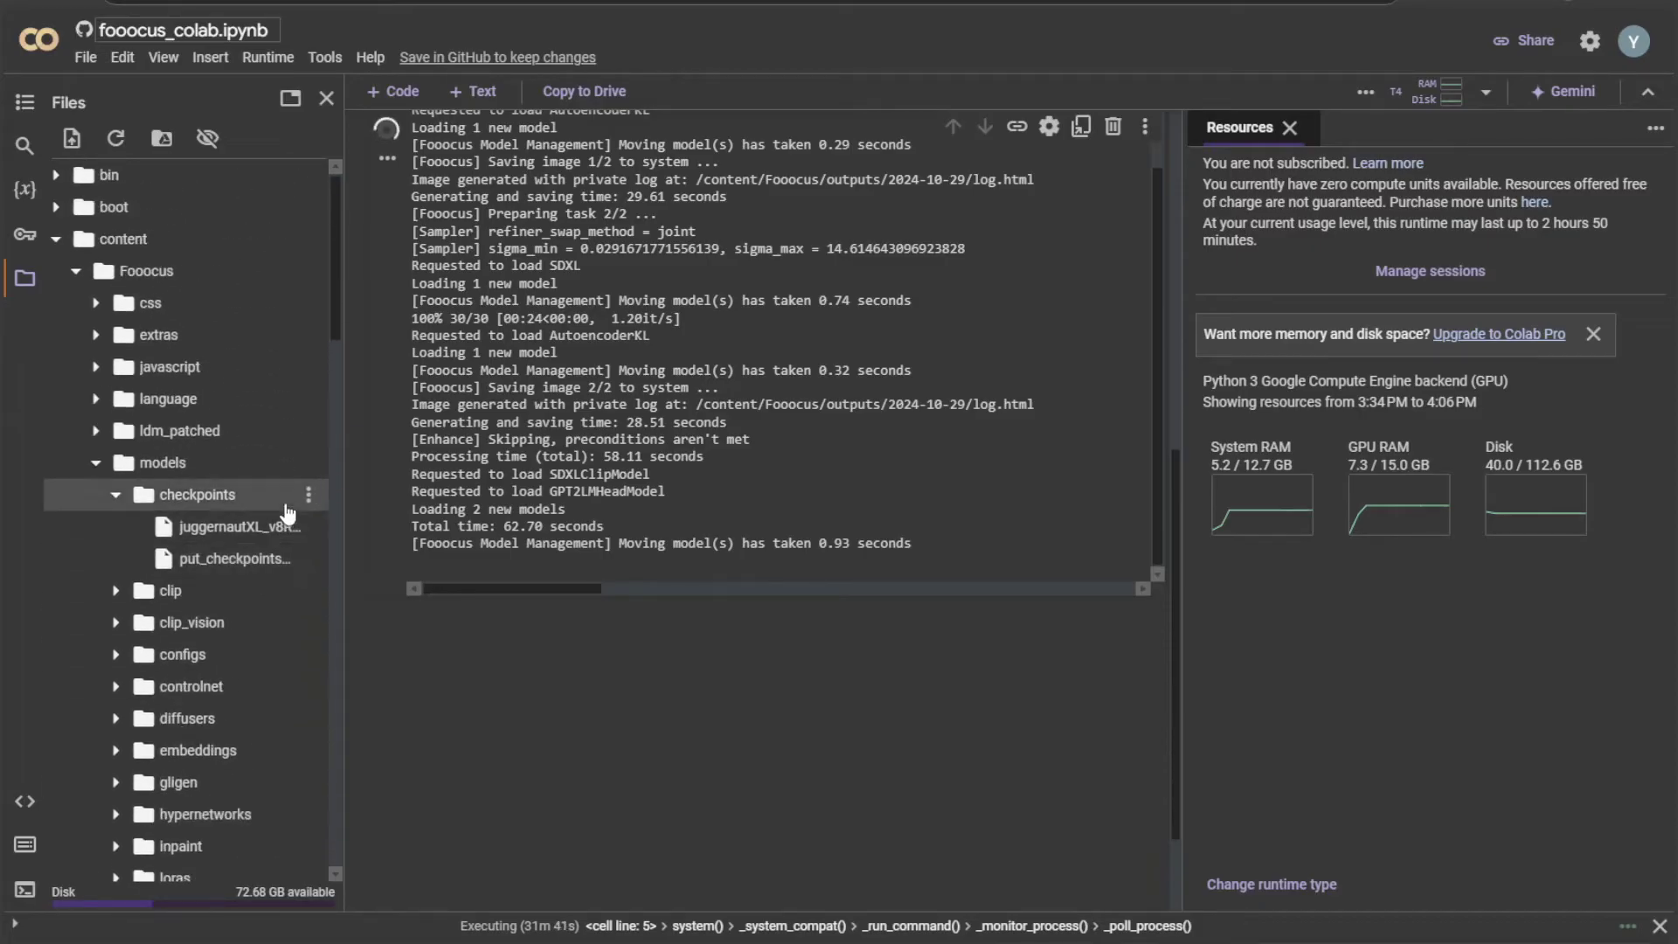
Add a new code cell containing !ls and run it.
left_click(403, 94)
type("ls")
key("ctrl+z")
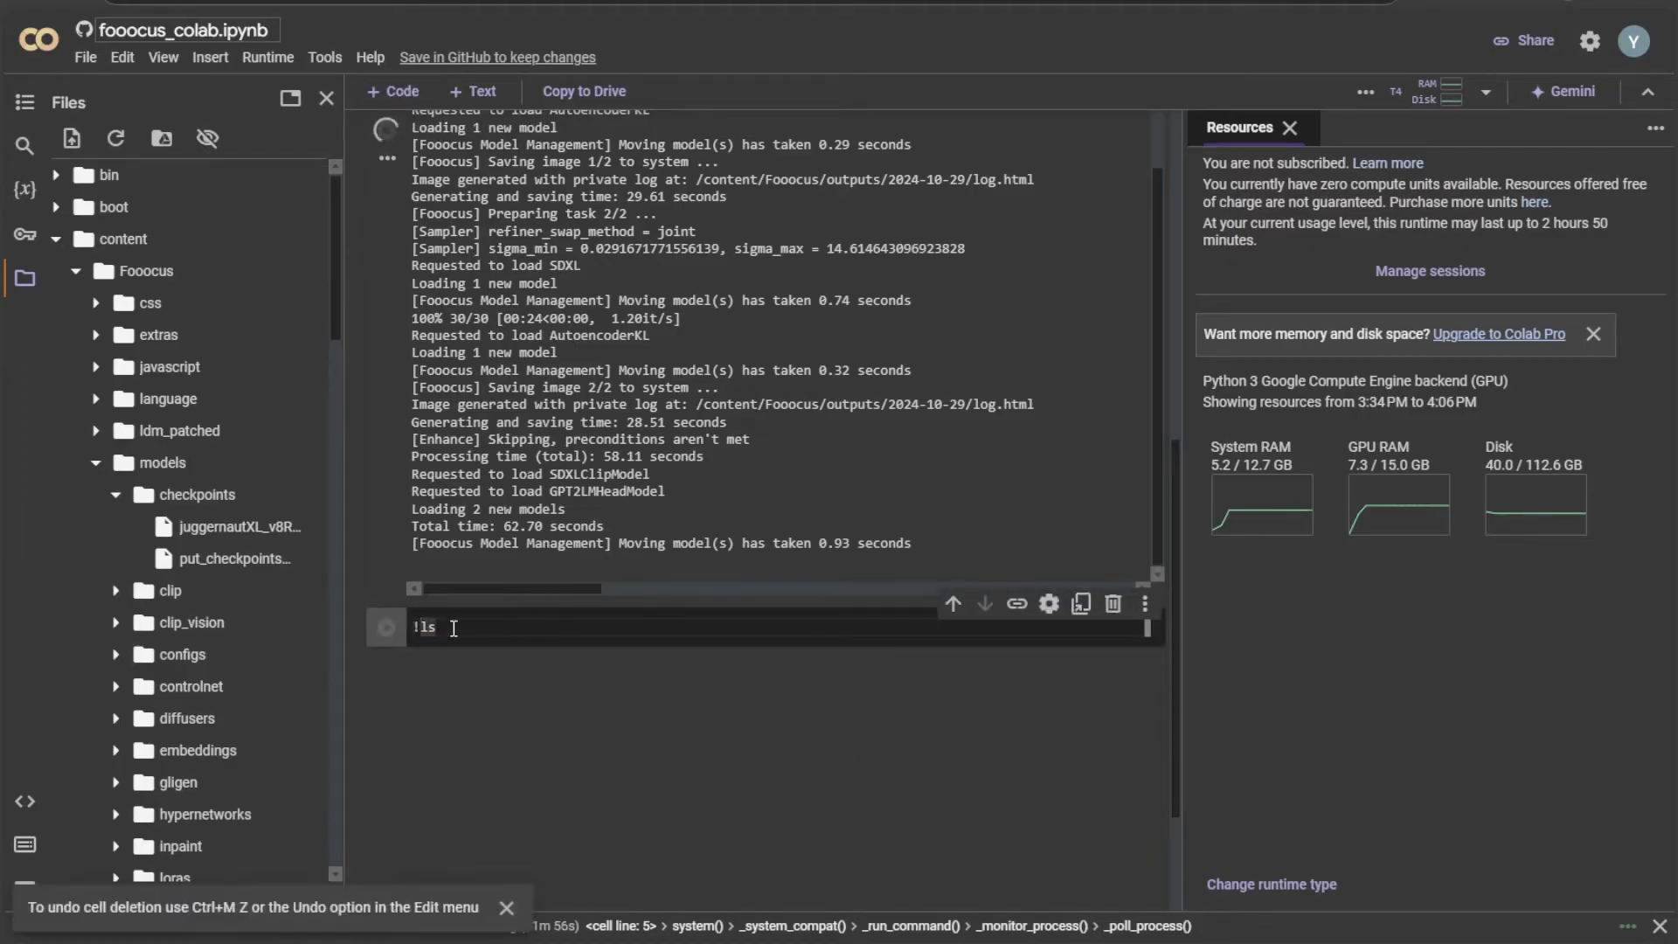
left_click(386, 627)
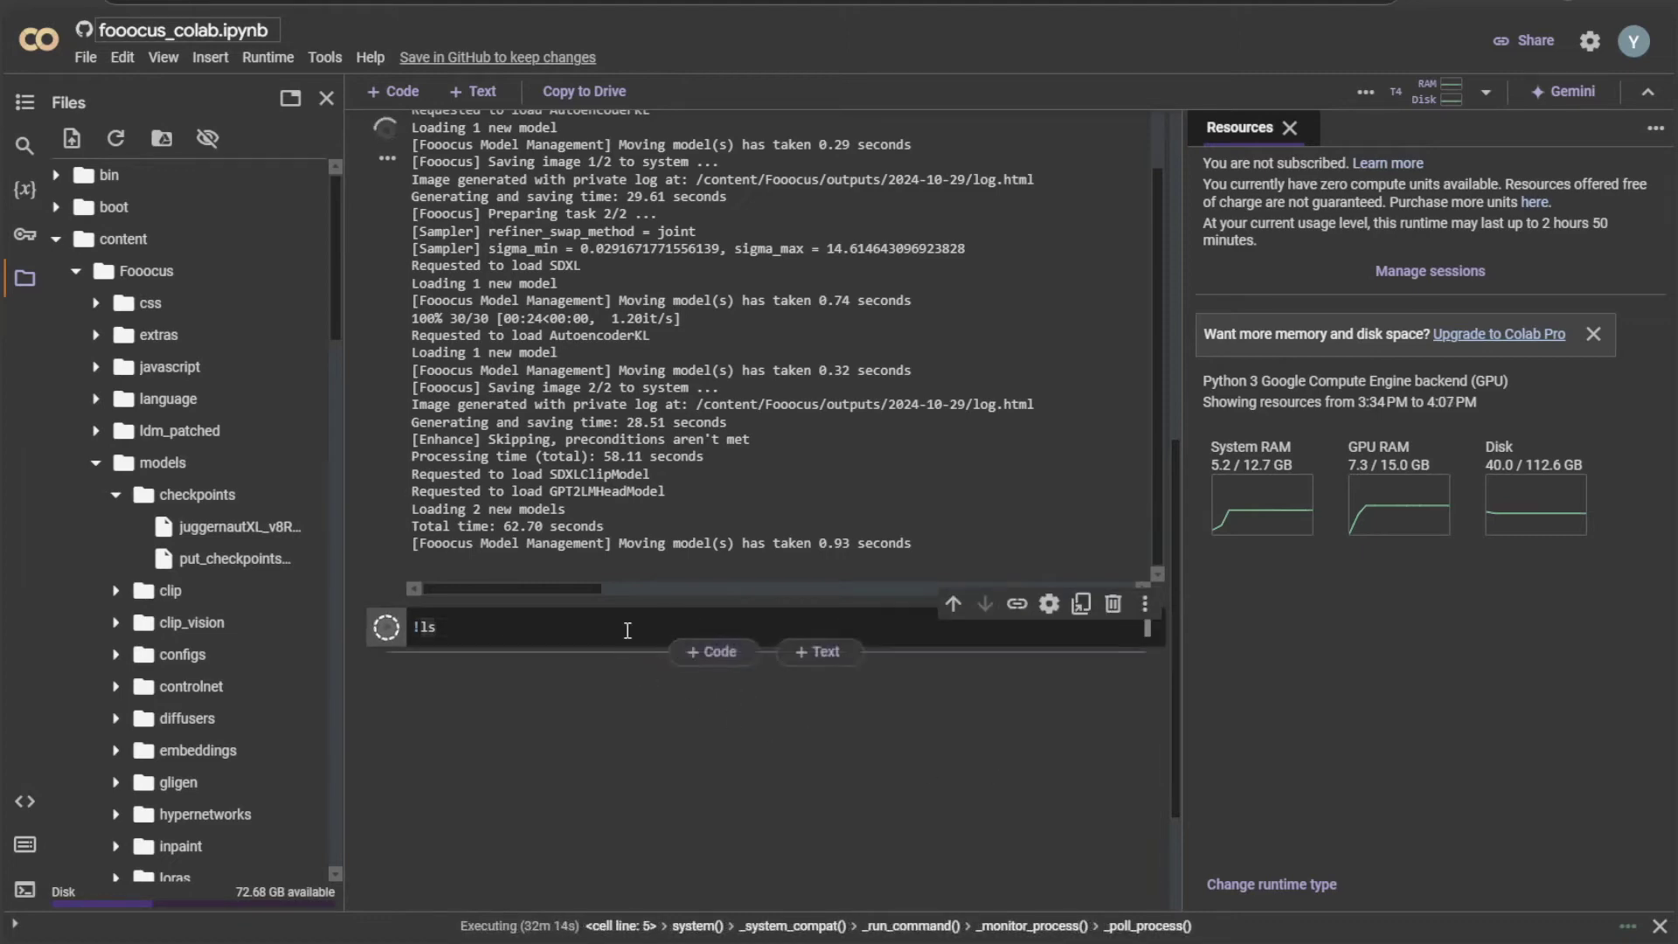
Interrupt the running Fooocus server cell and review the Killing tunnel message and file listing.
left_click(380, 395)
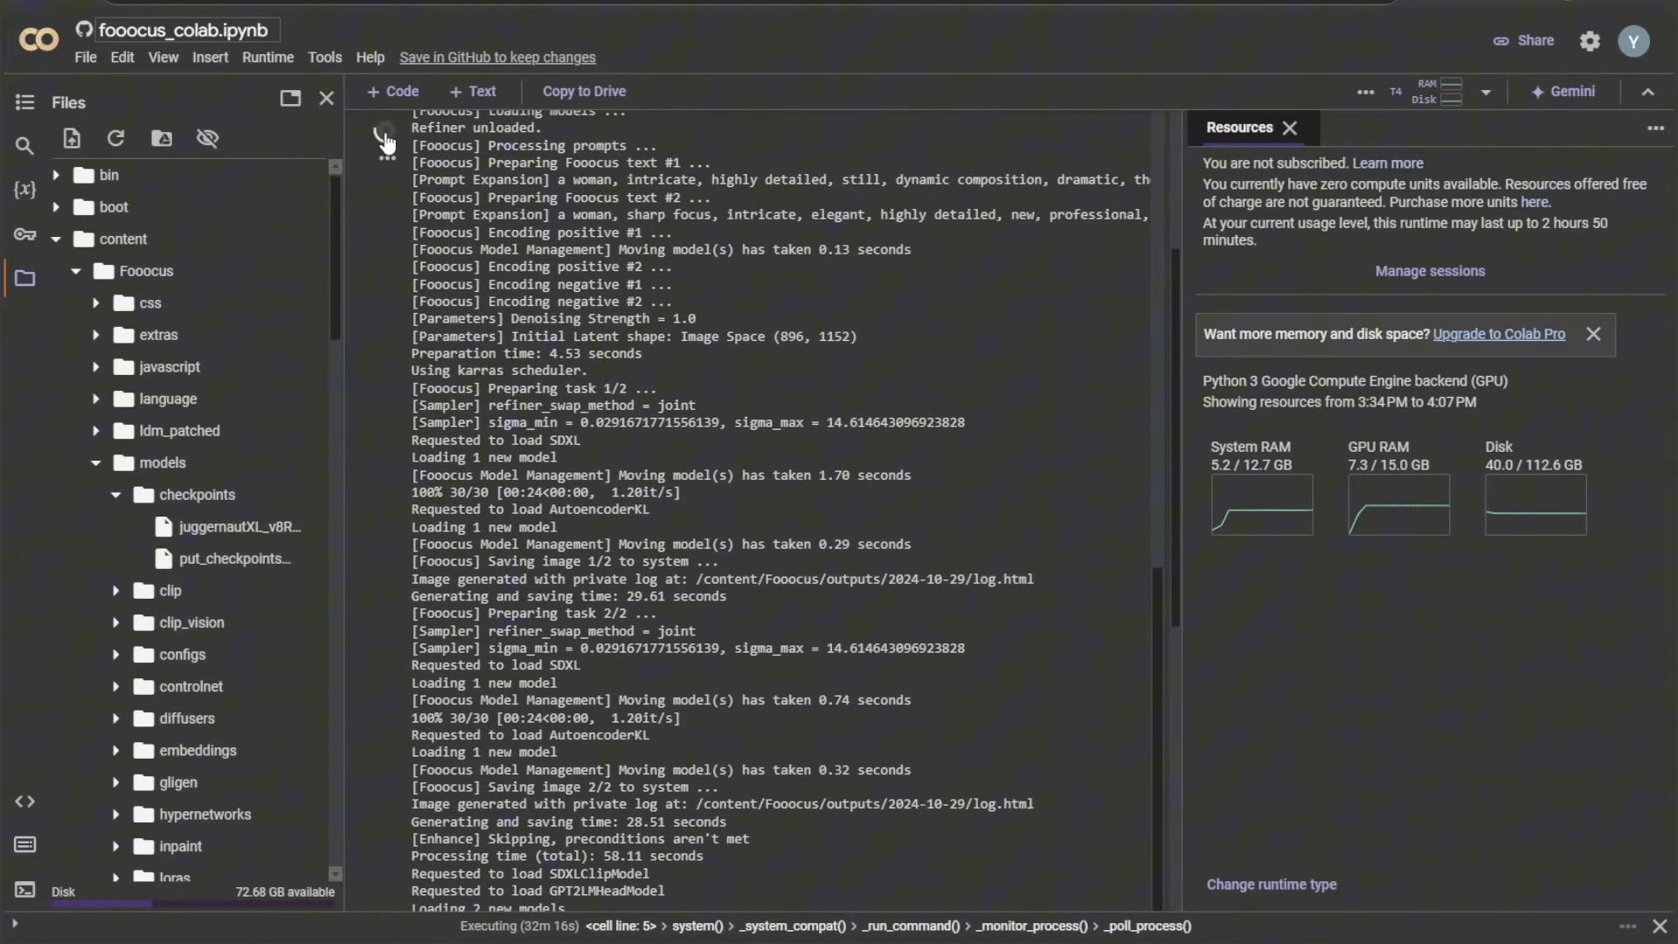
left_click(385, 135)
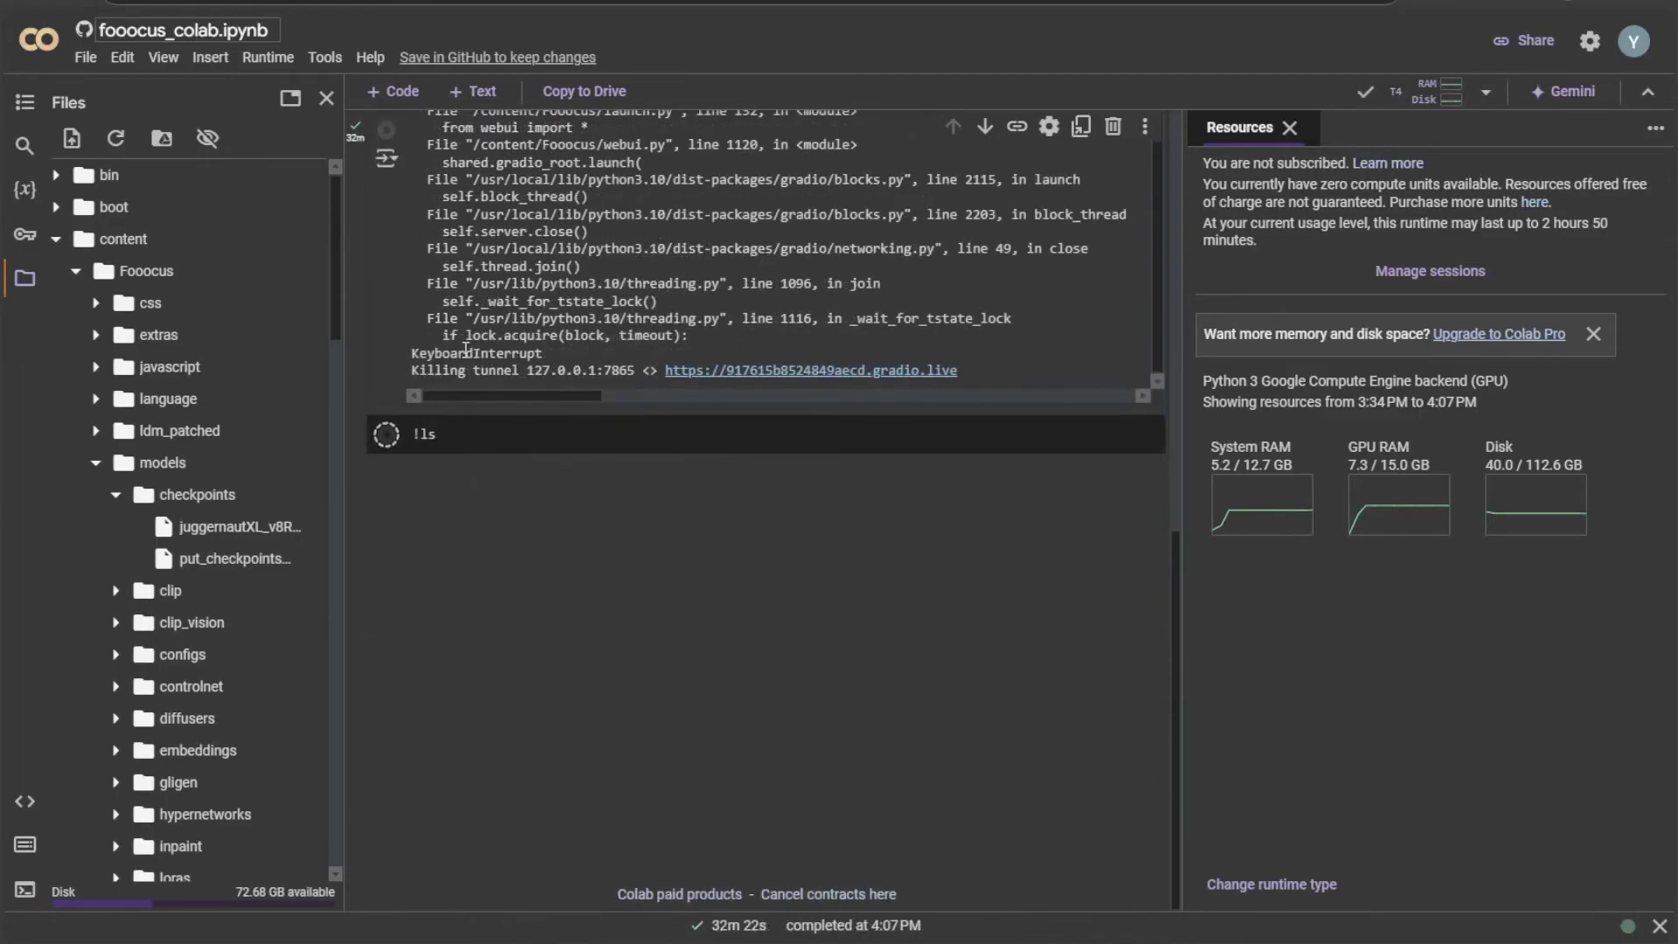
left_click_drag(420, 371, 928, 375)
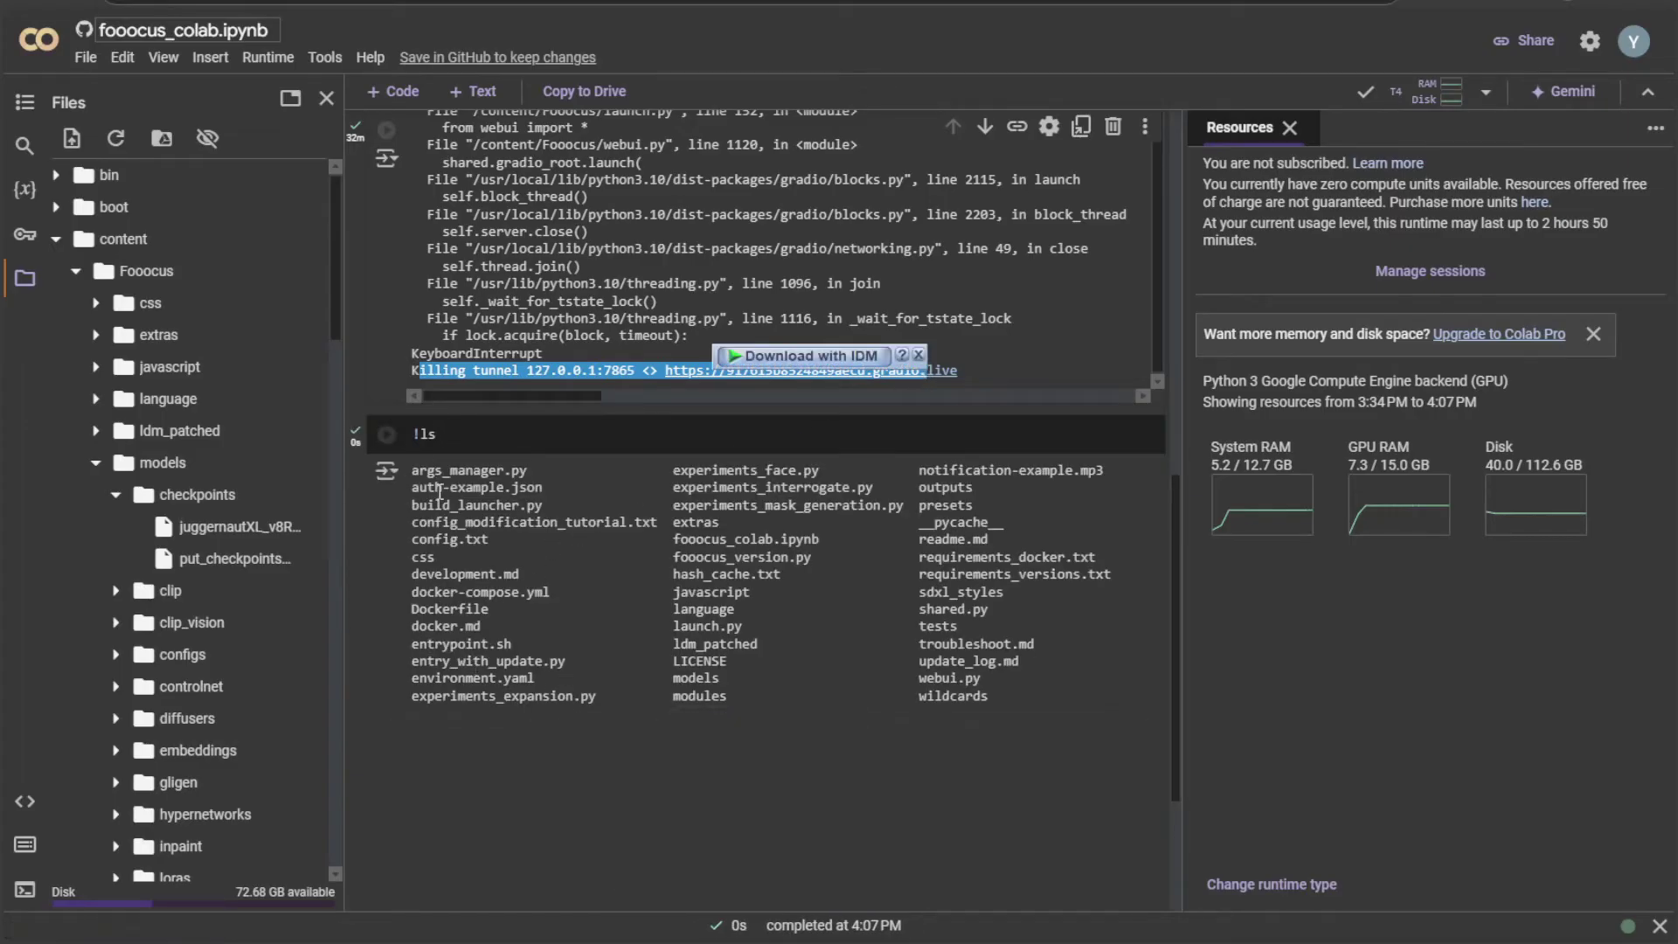
left_click(512, 717)
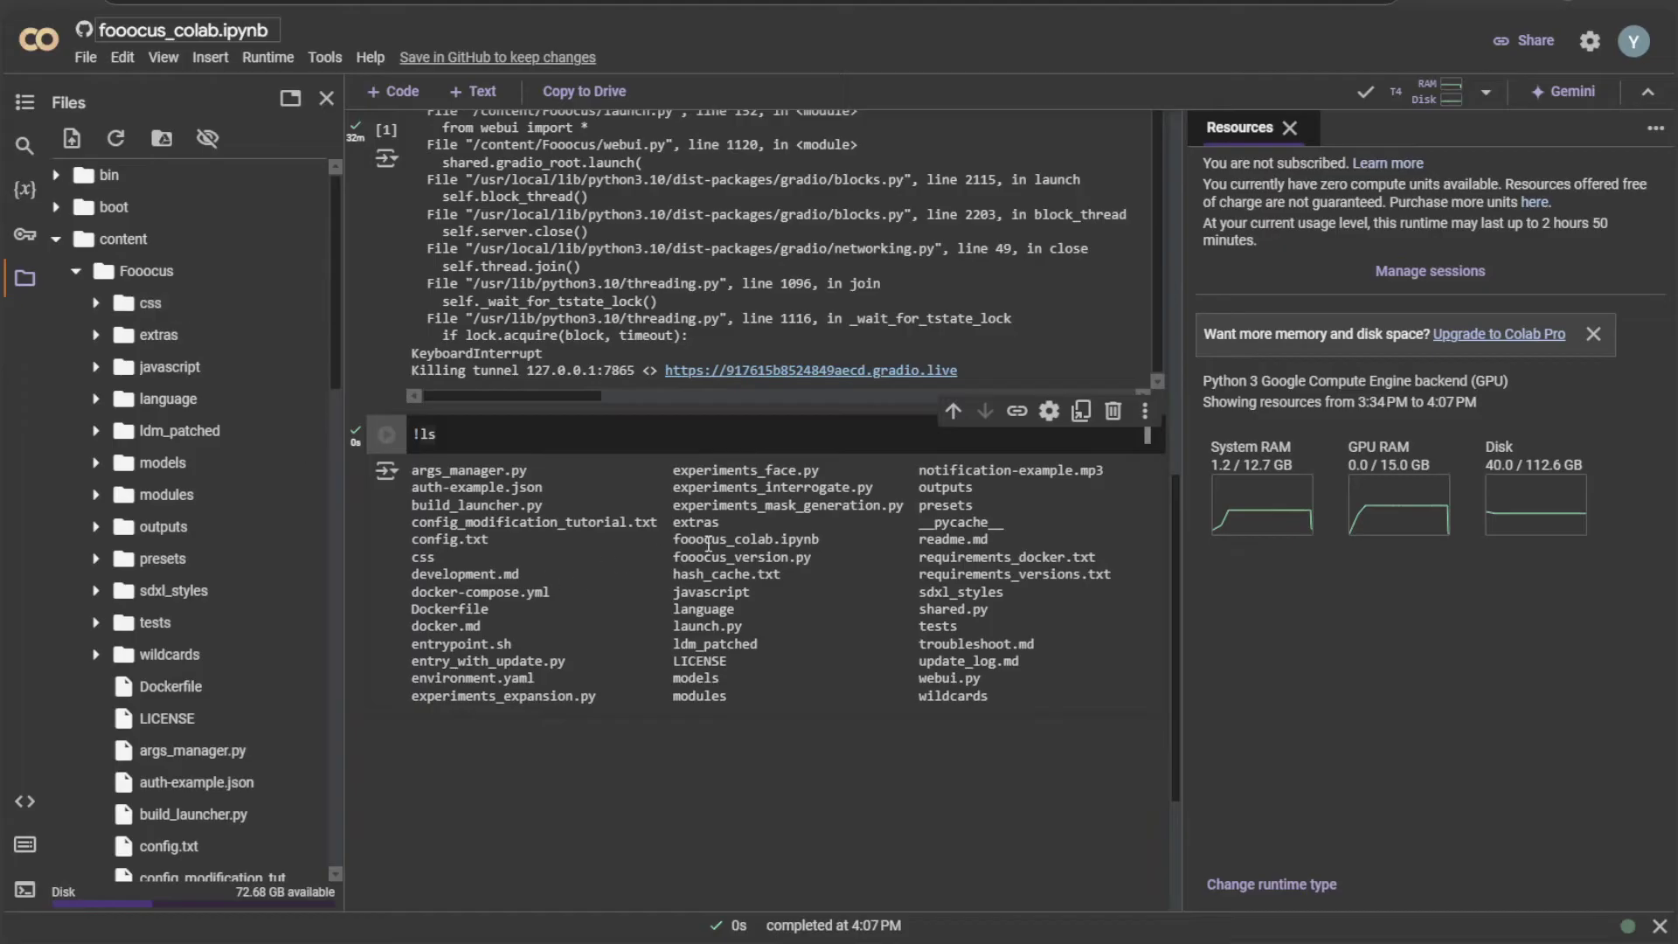
left_click_drag(675, 526, 712, 527)
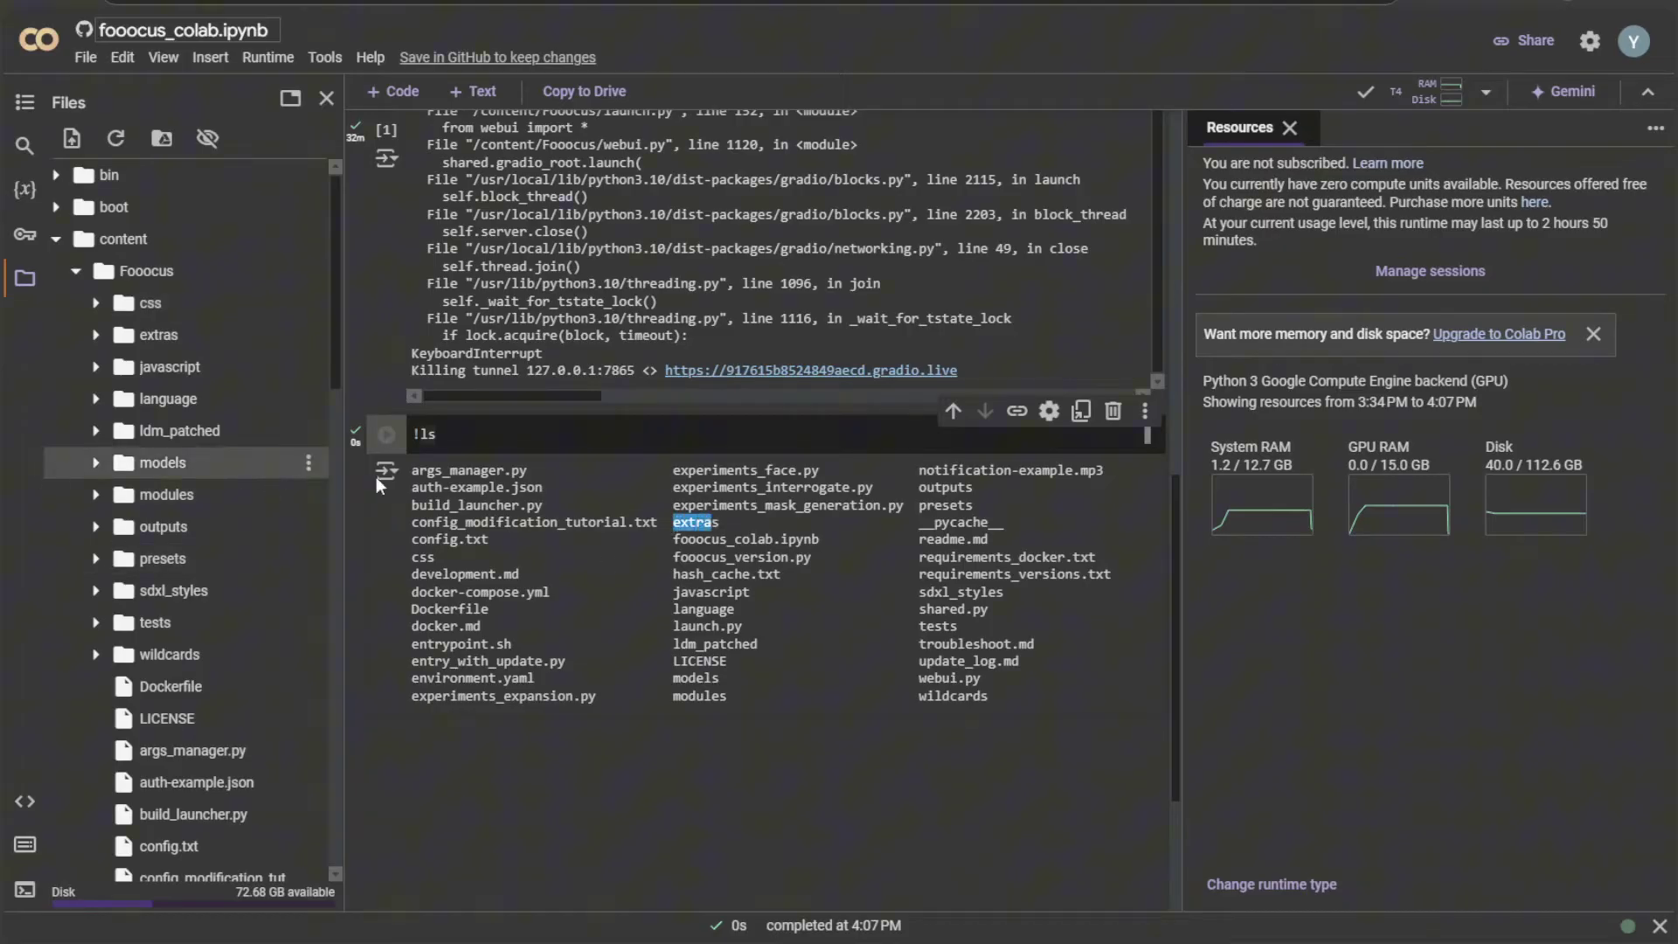
double_click(456, 445)
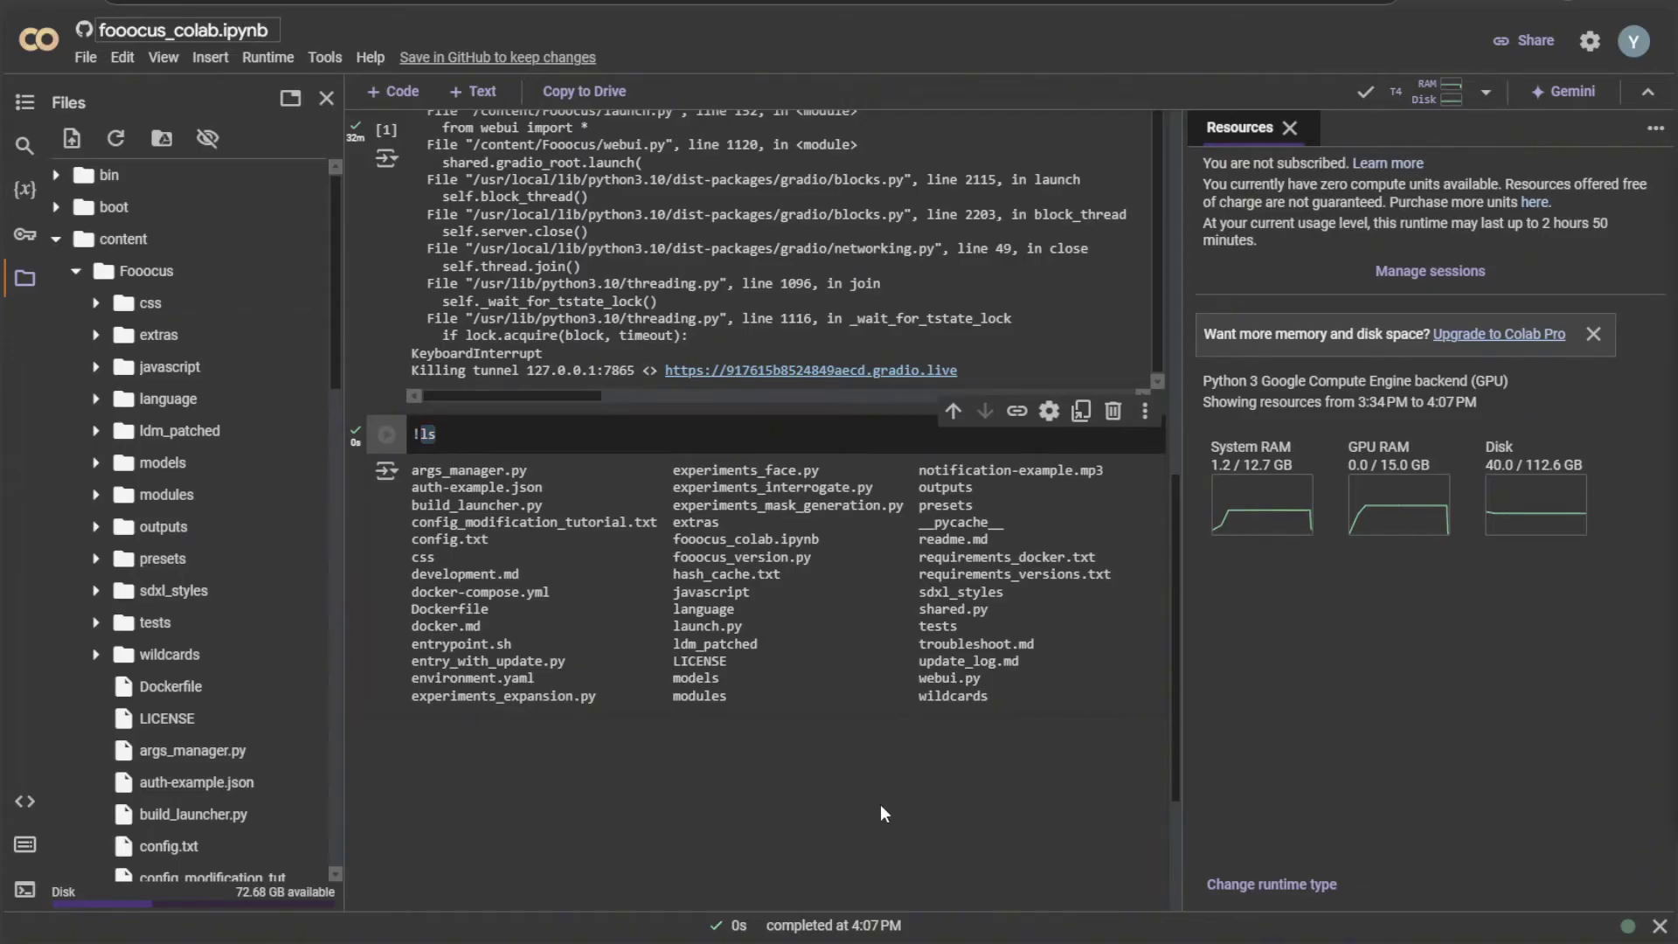
Write a !wget cell with Civitai's Full Model fp16 download link inside the quotes.
left_click(390, 95)
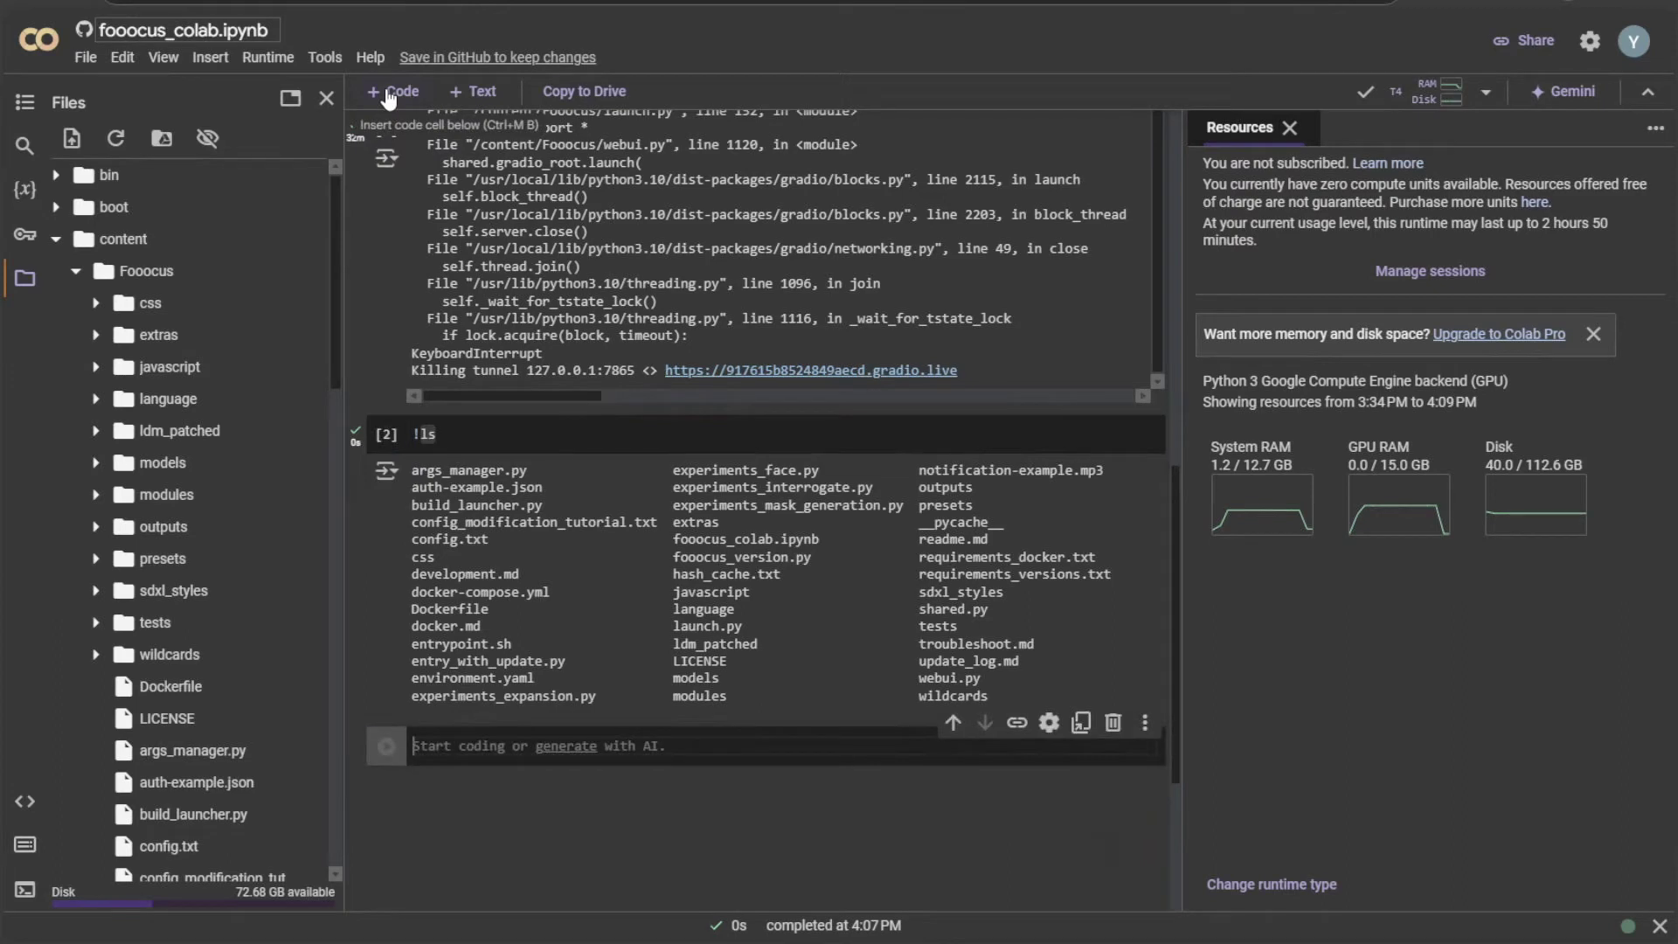
left_click(477, 741)
type("!wget")
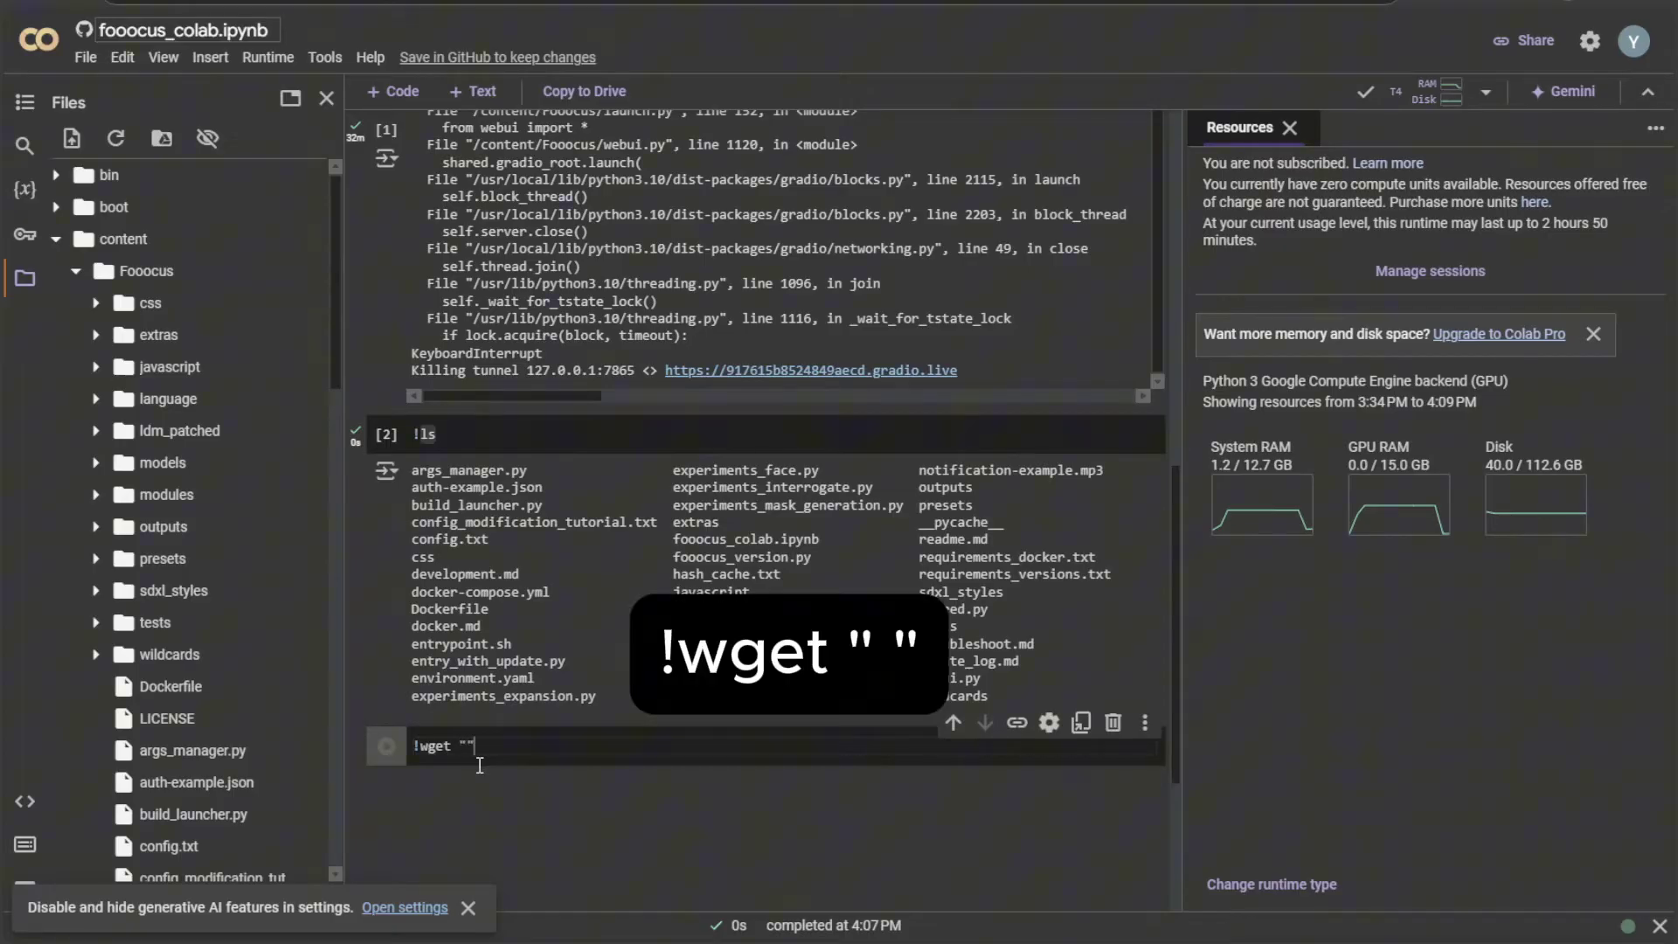
type(" \"\"")
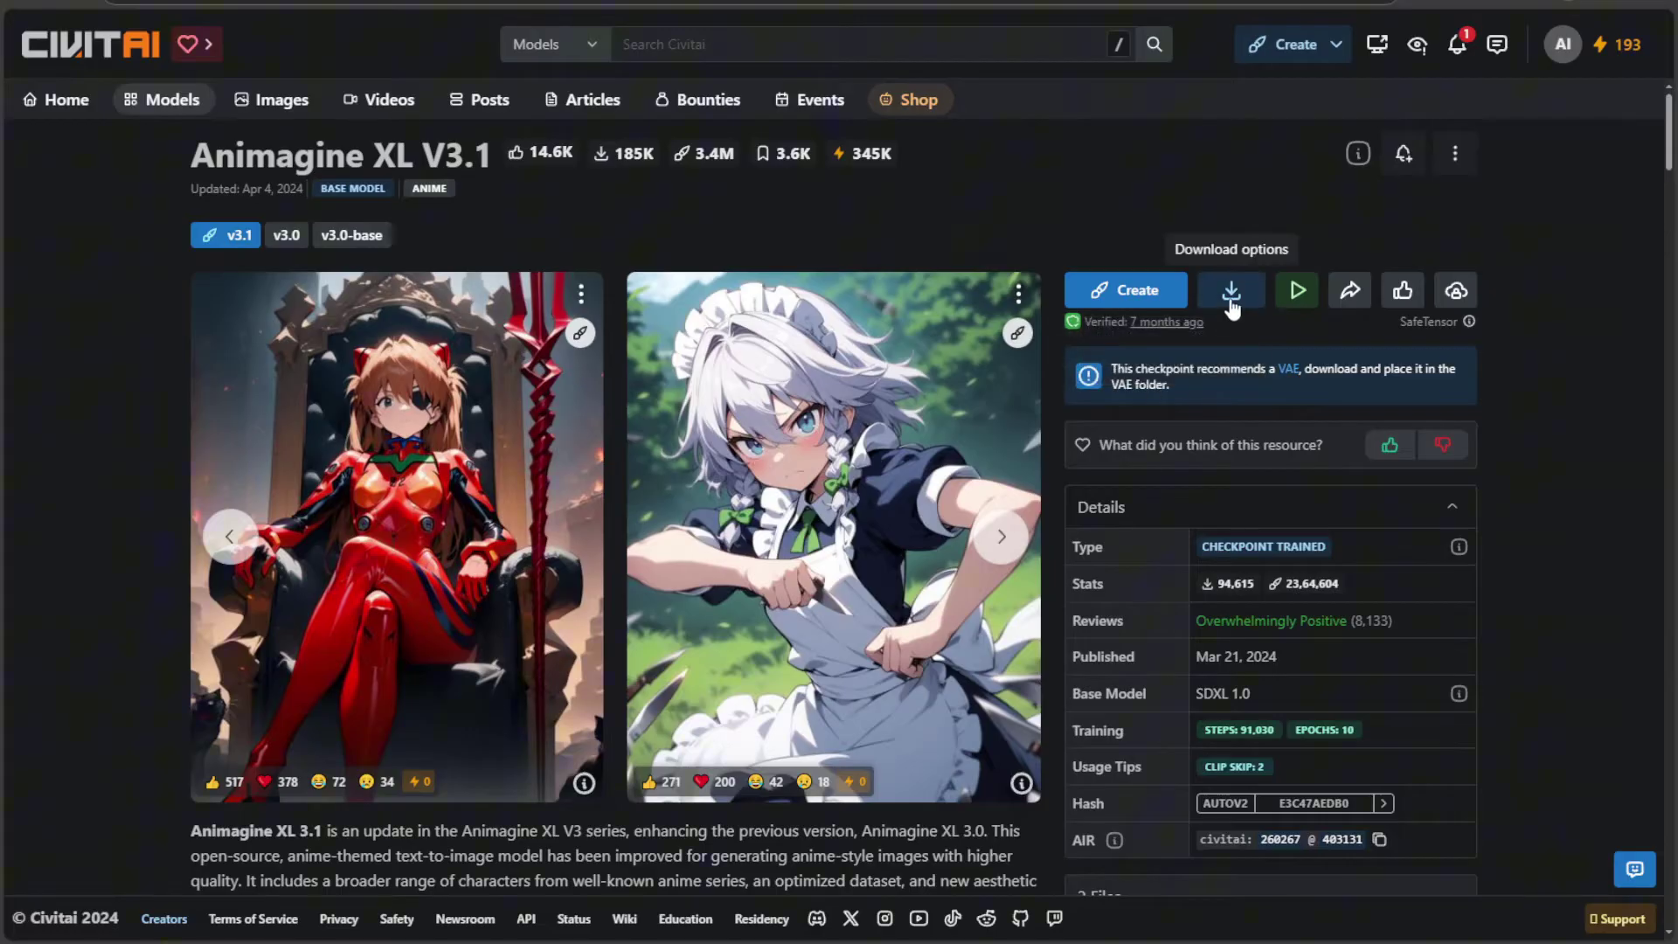
left_click(1231, 297)
right_click(1115, 337)
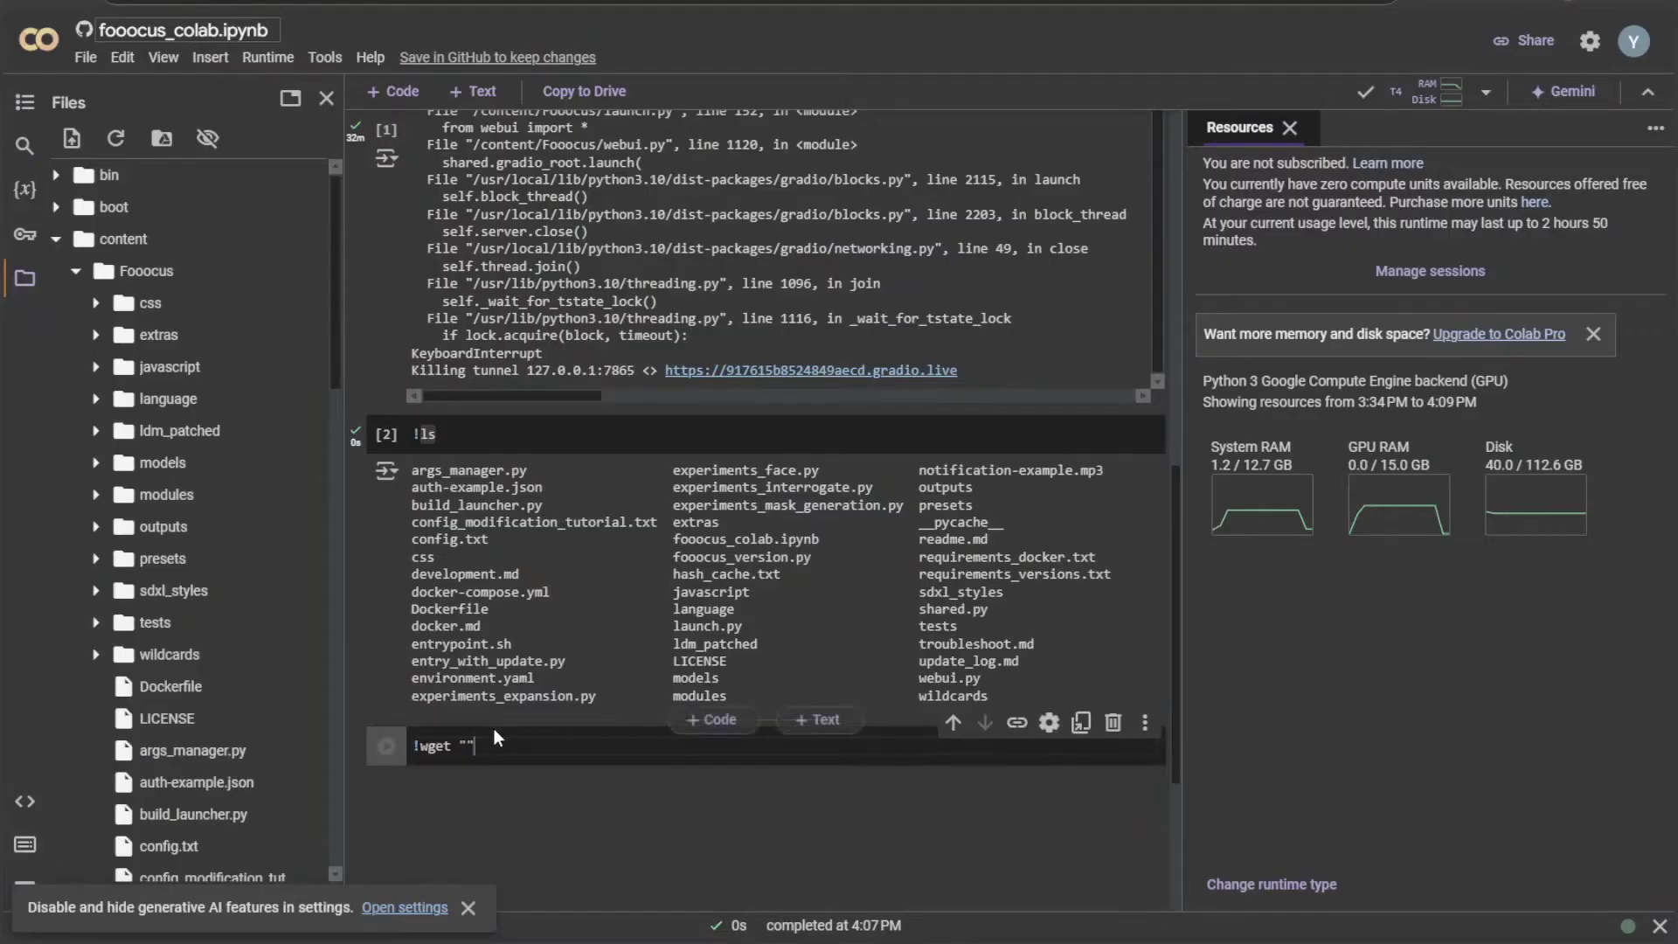
key("ctrl+v")
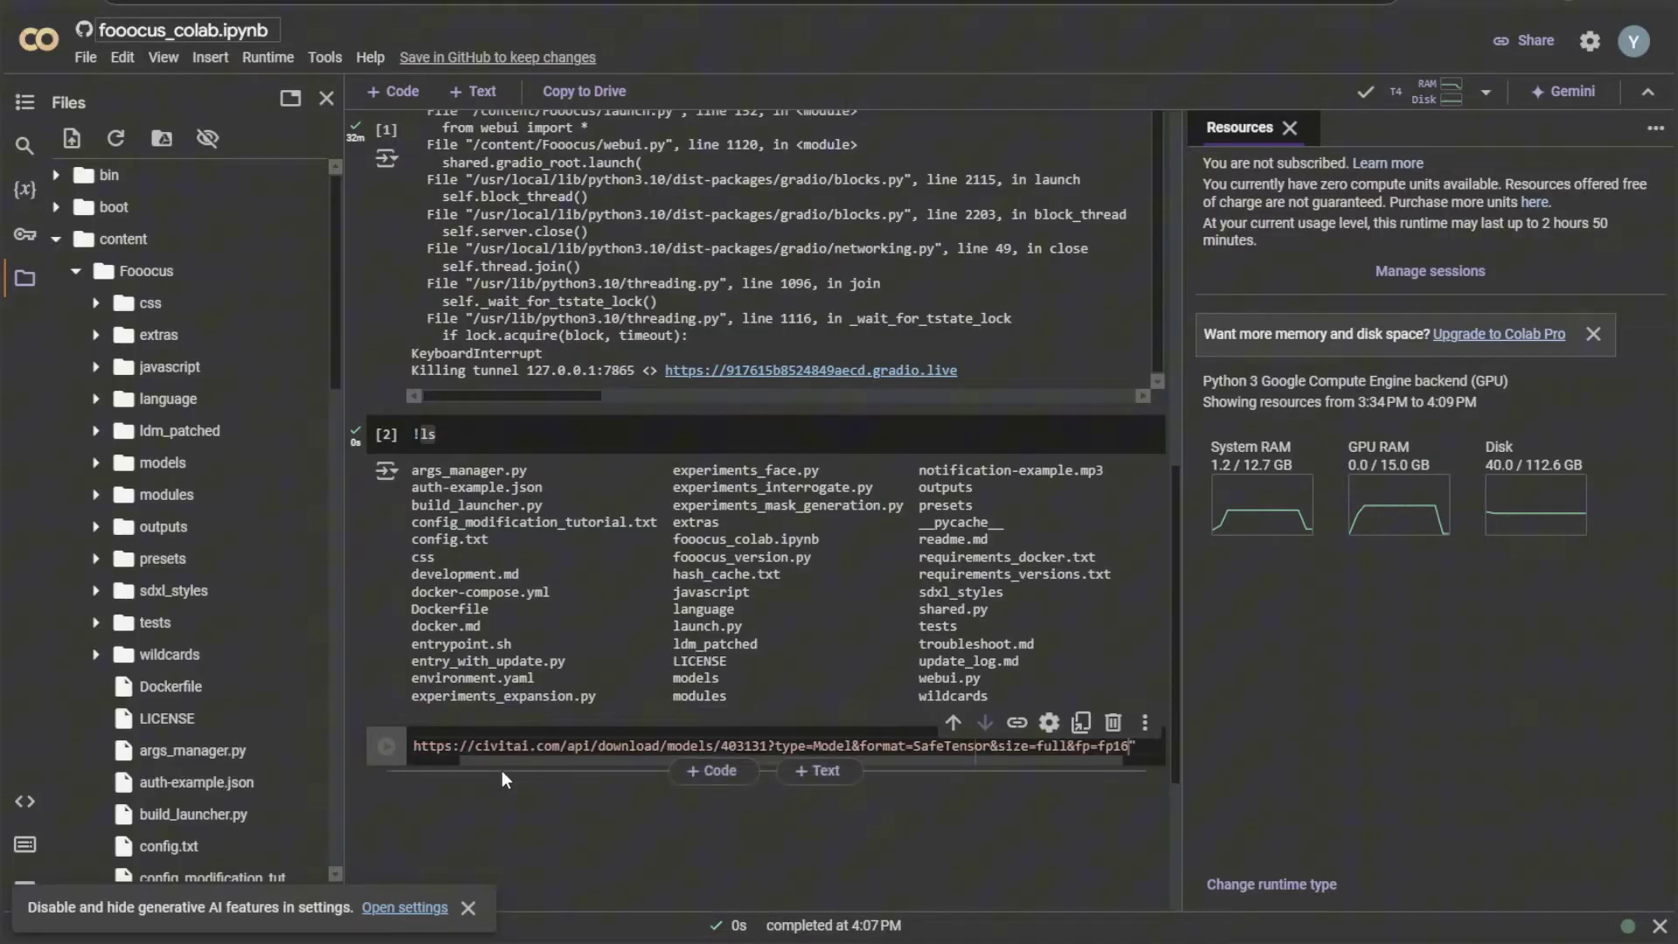
Run the download cell, which fails with 401 Unauthorized.
left_click(386, 745)
scroll(392, 817, "down", 3)
left_click_drag(717, 636, 847, 635)
left_click(848, 652)
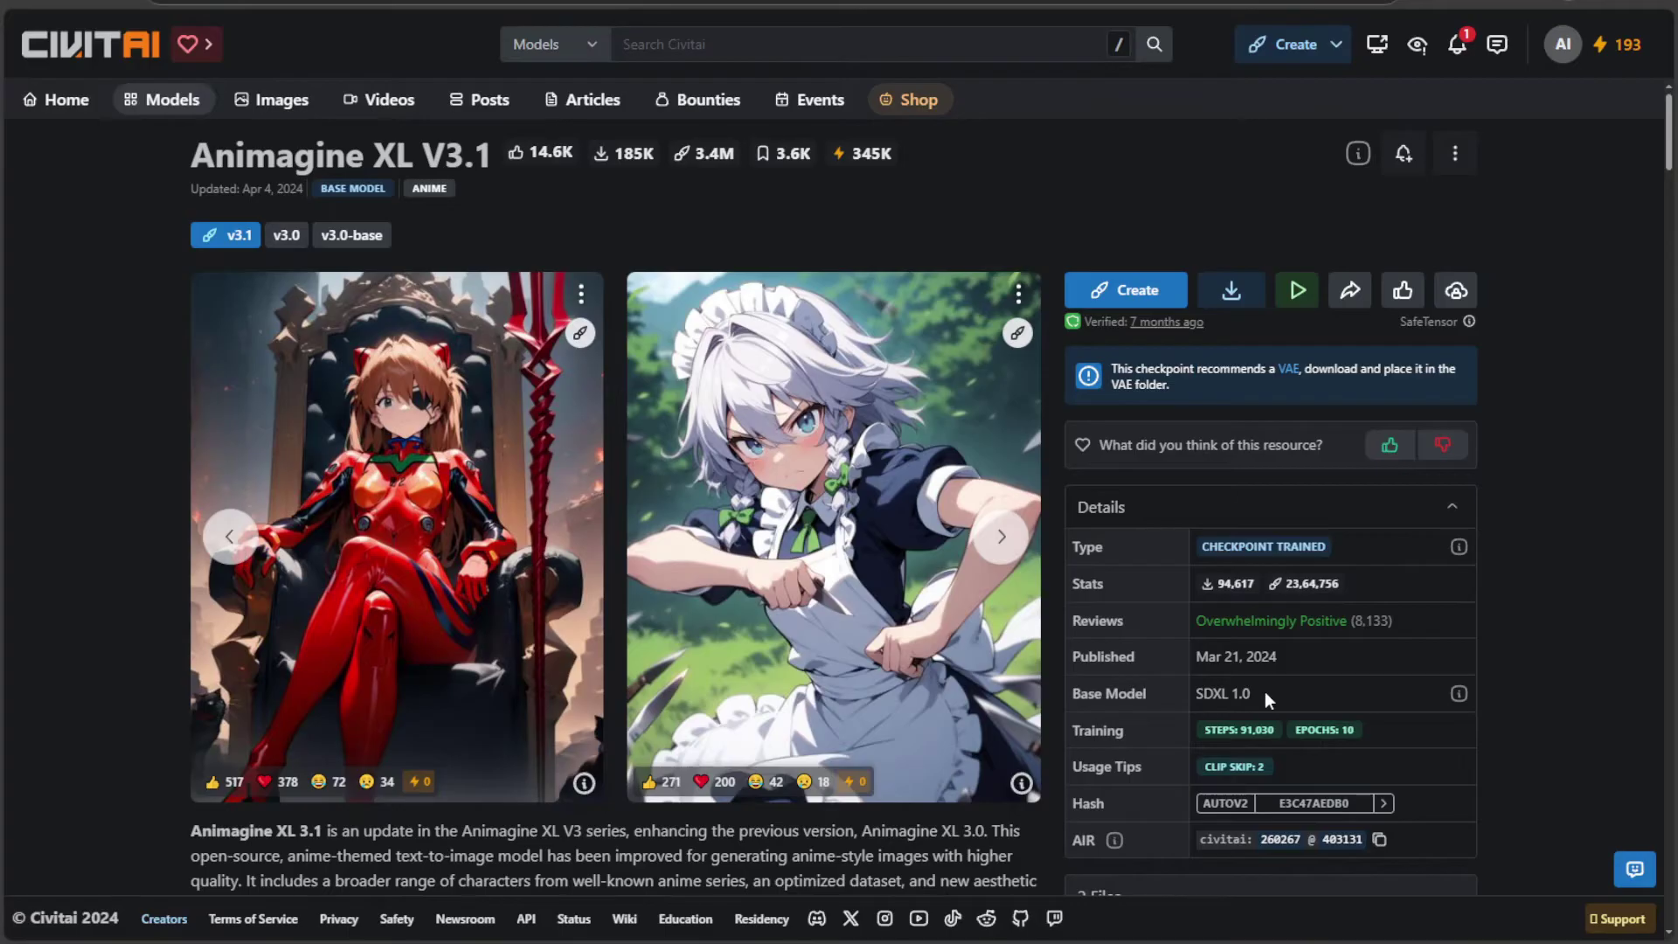
Go to Civitai's Account Settings and find the API Keys section.
left_click(1562, 55)
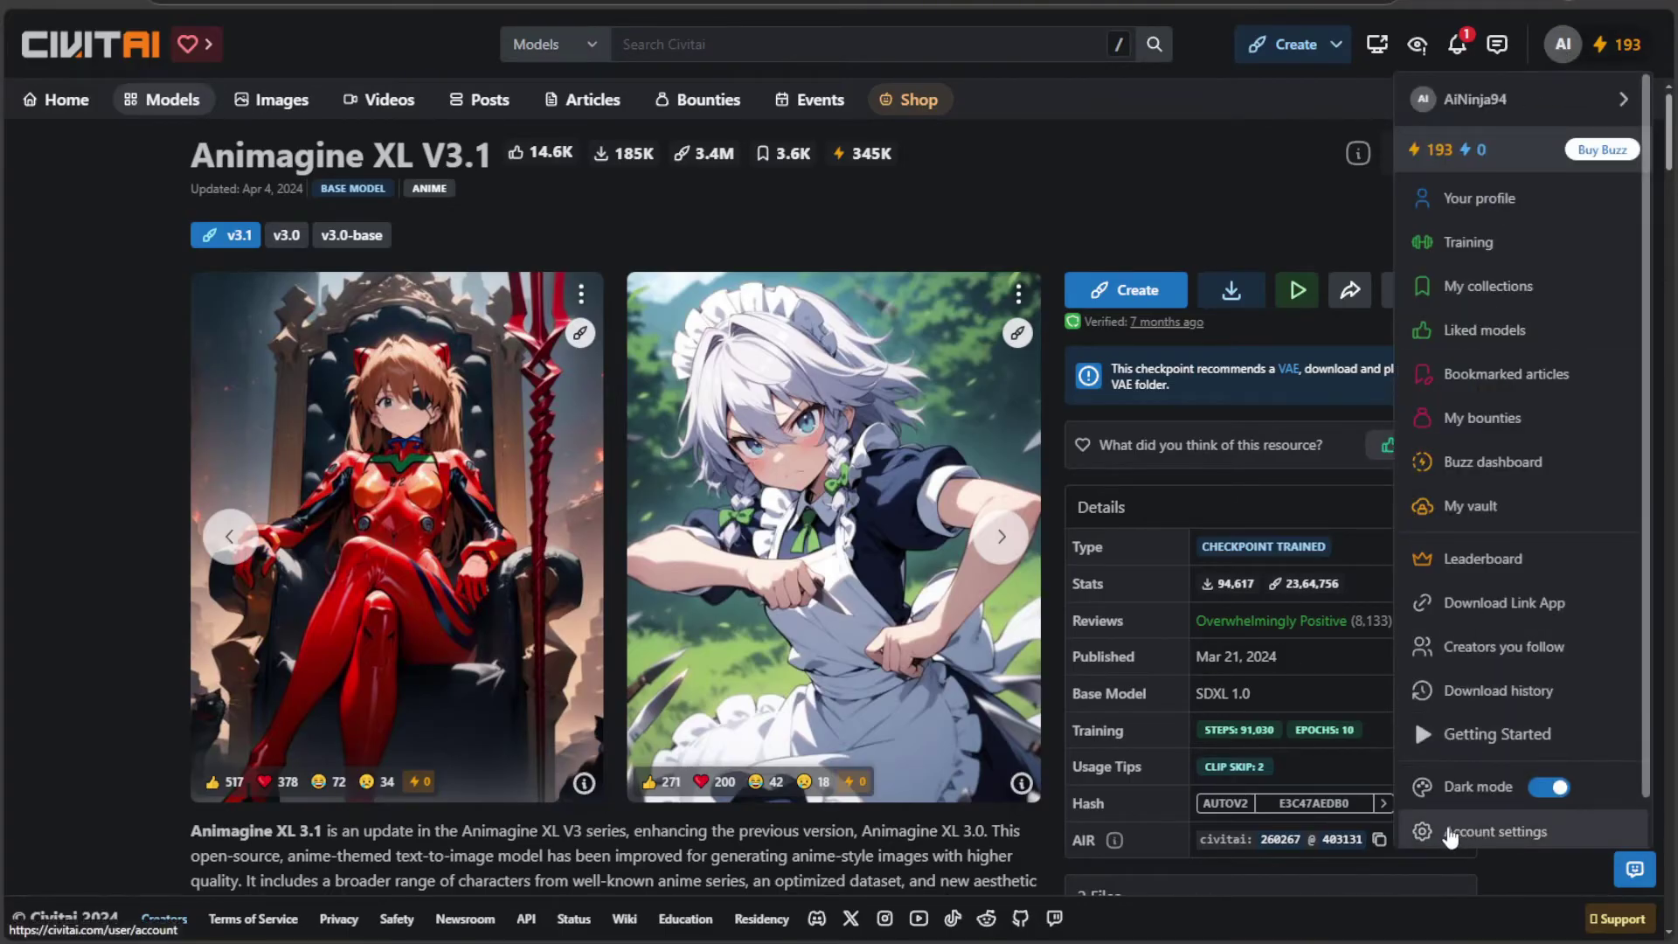
left_click(1472, 831)
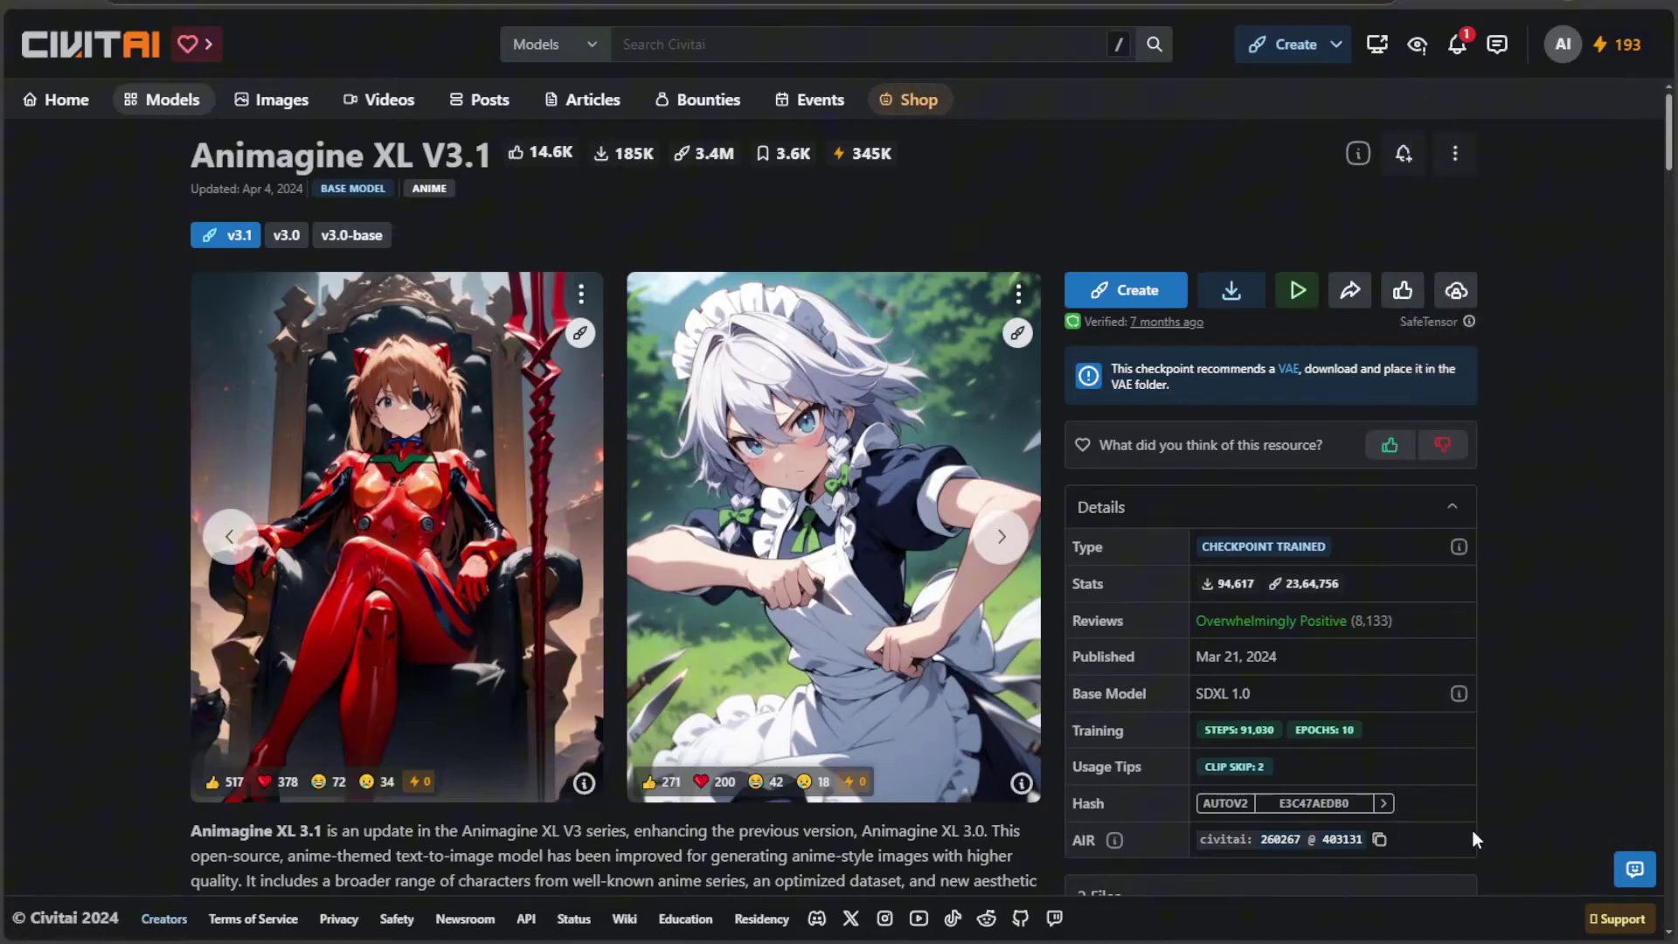
scroll(1298, 697, "down", 10)
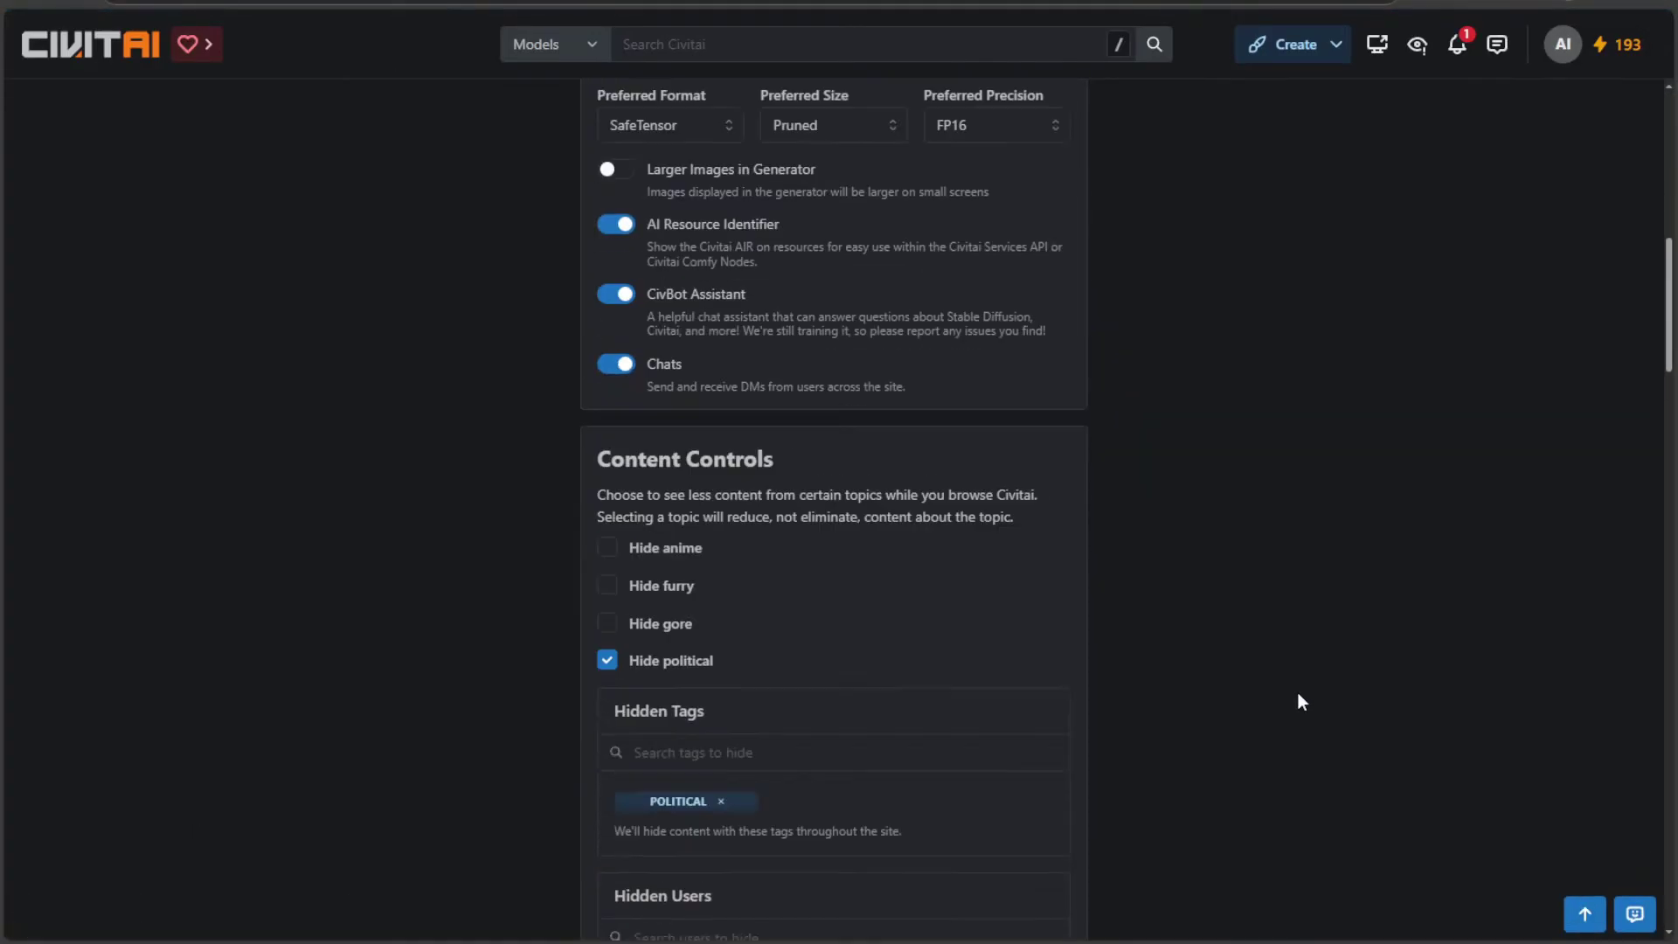
scroll(1298, 694, "down", 20)
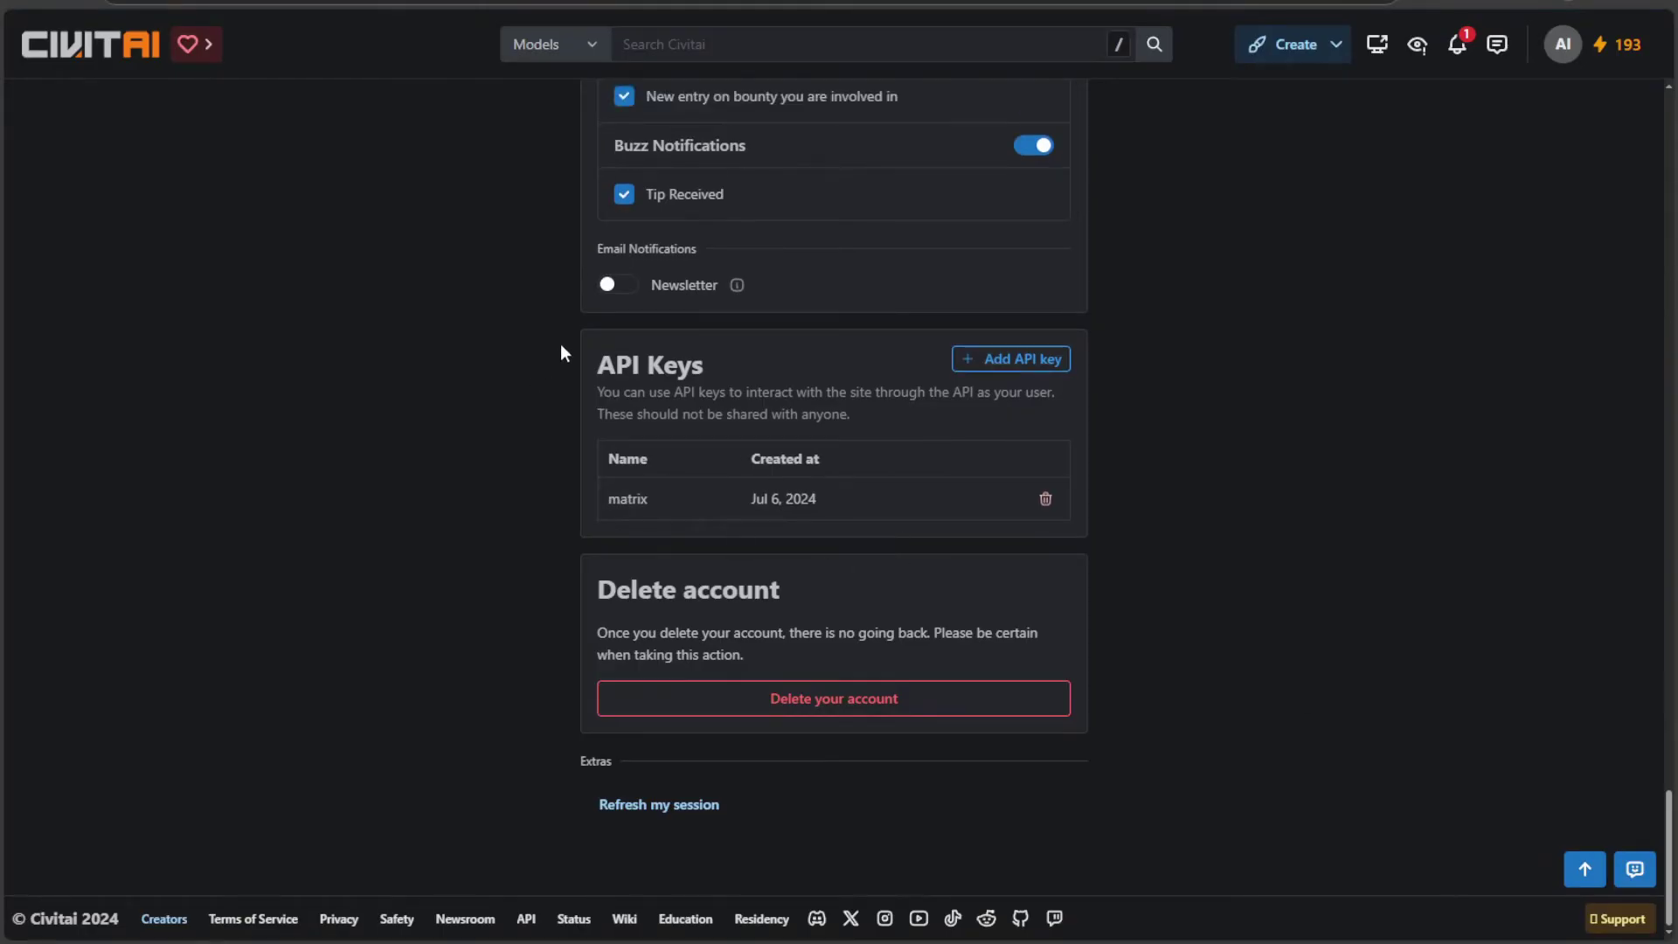
left_click_drag(603, 359, 728, 366)
Save a new API key named googleColab and copy it.
left_click(1011, 362)
left_click(770, 172)
type("googleColab")
left_click(977, 217)
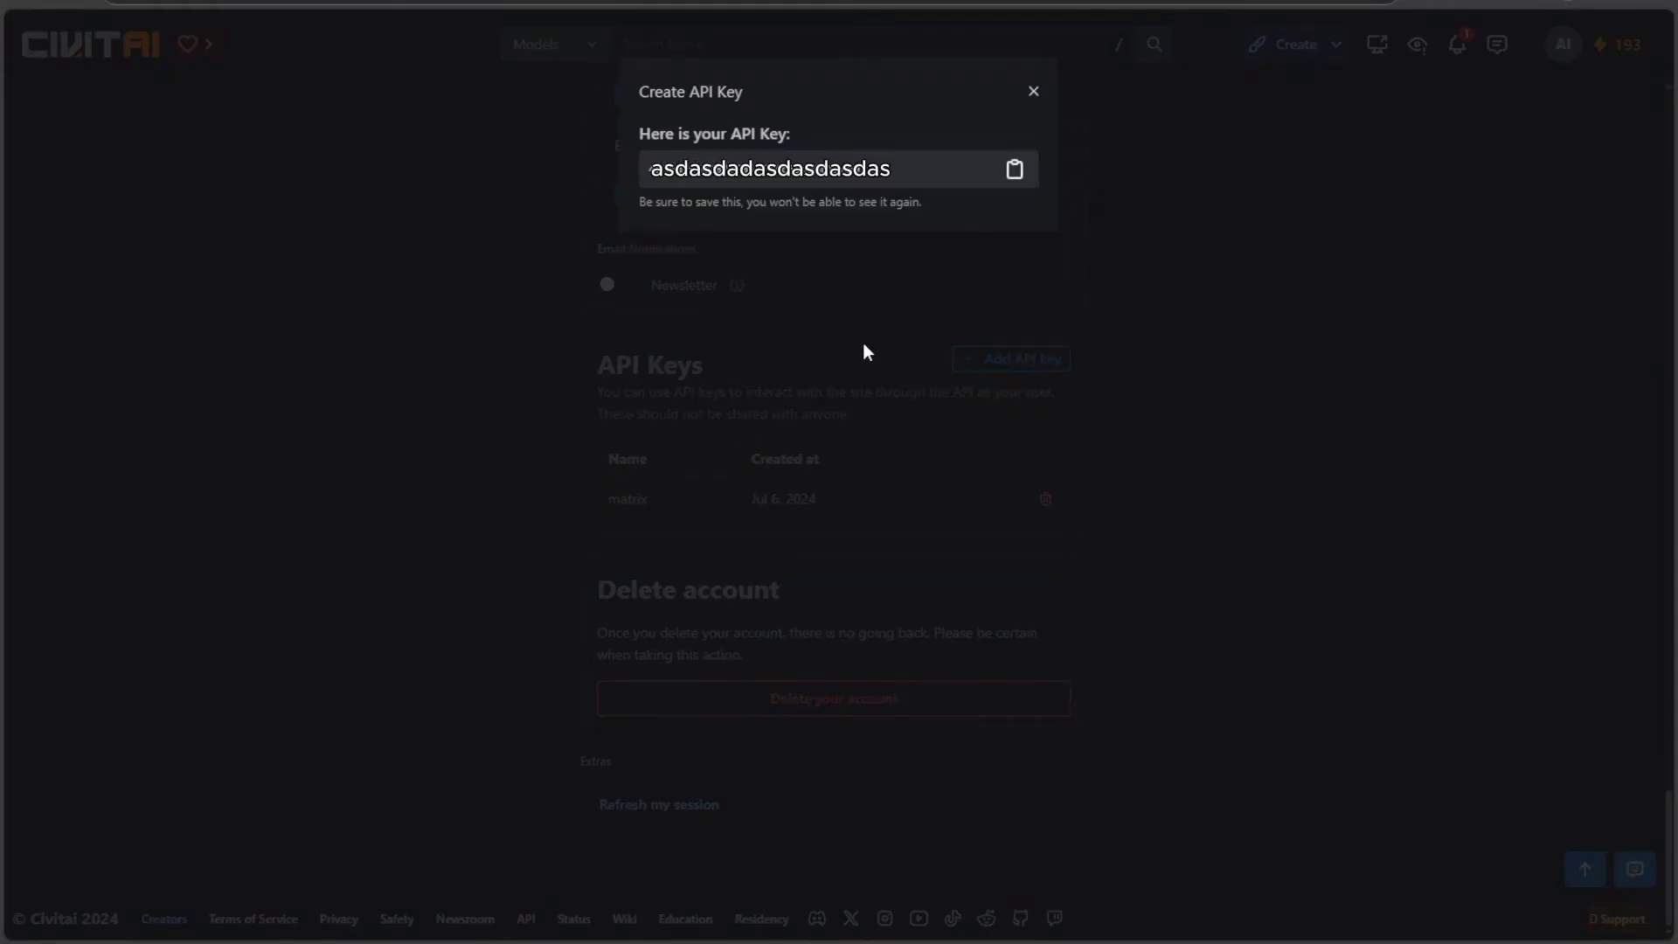
left_click(1001, 179)
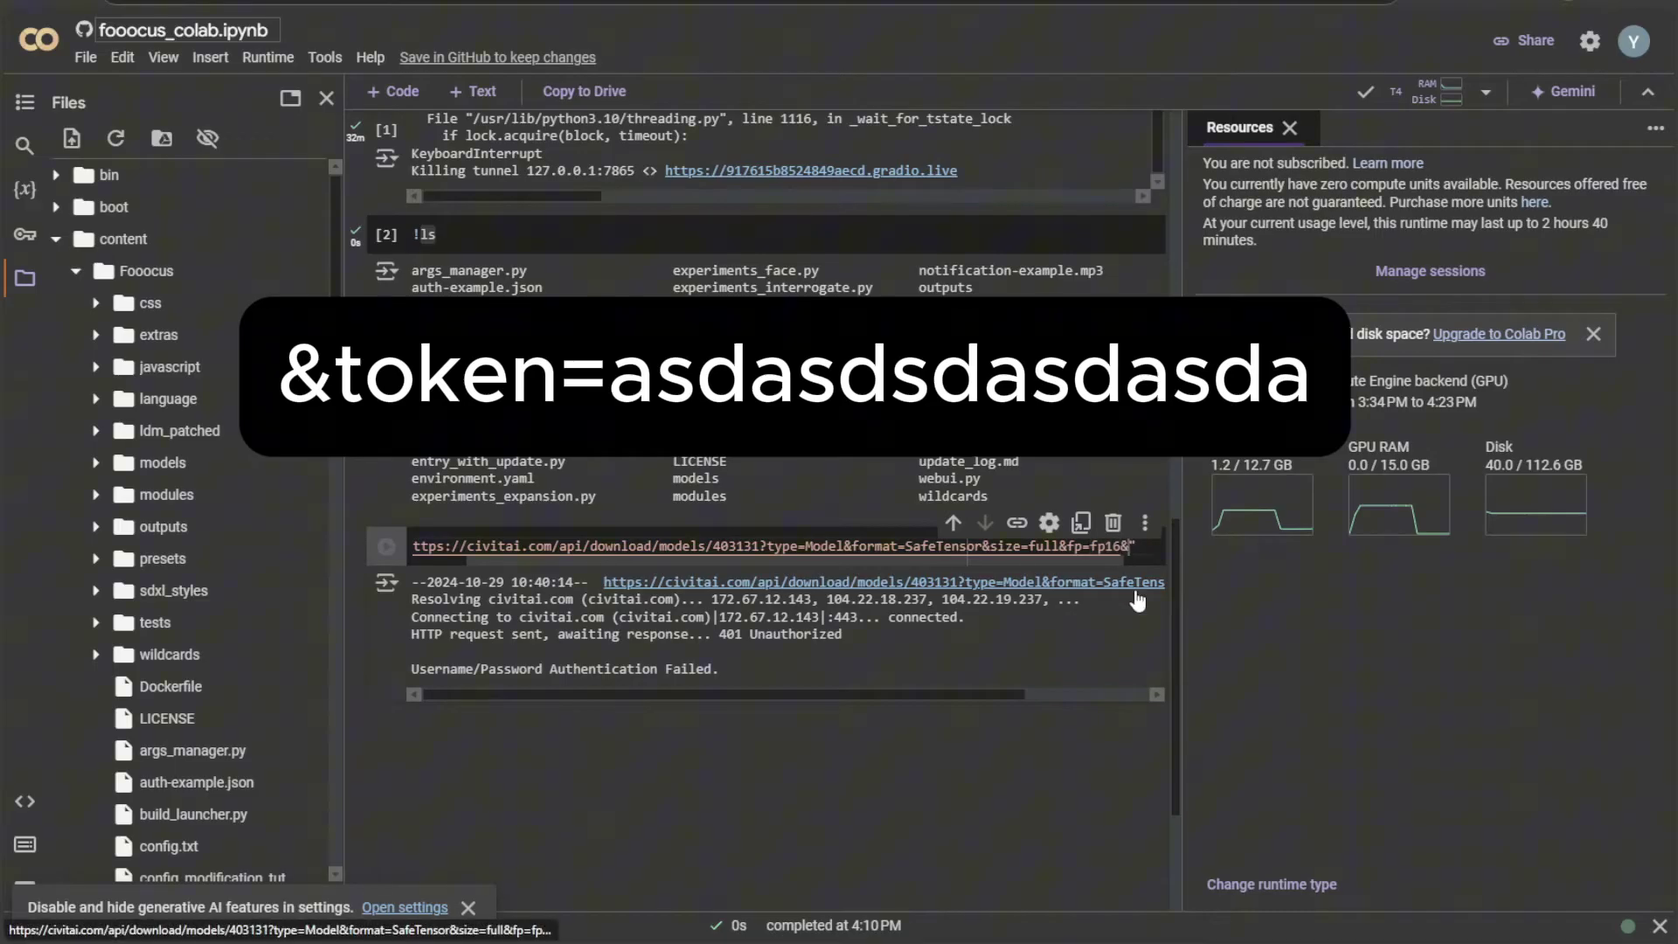
Append &token= with the API key to the wget URL and rerun the download.
type("token")
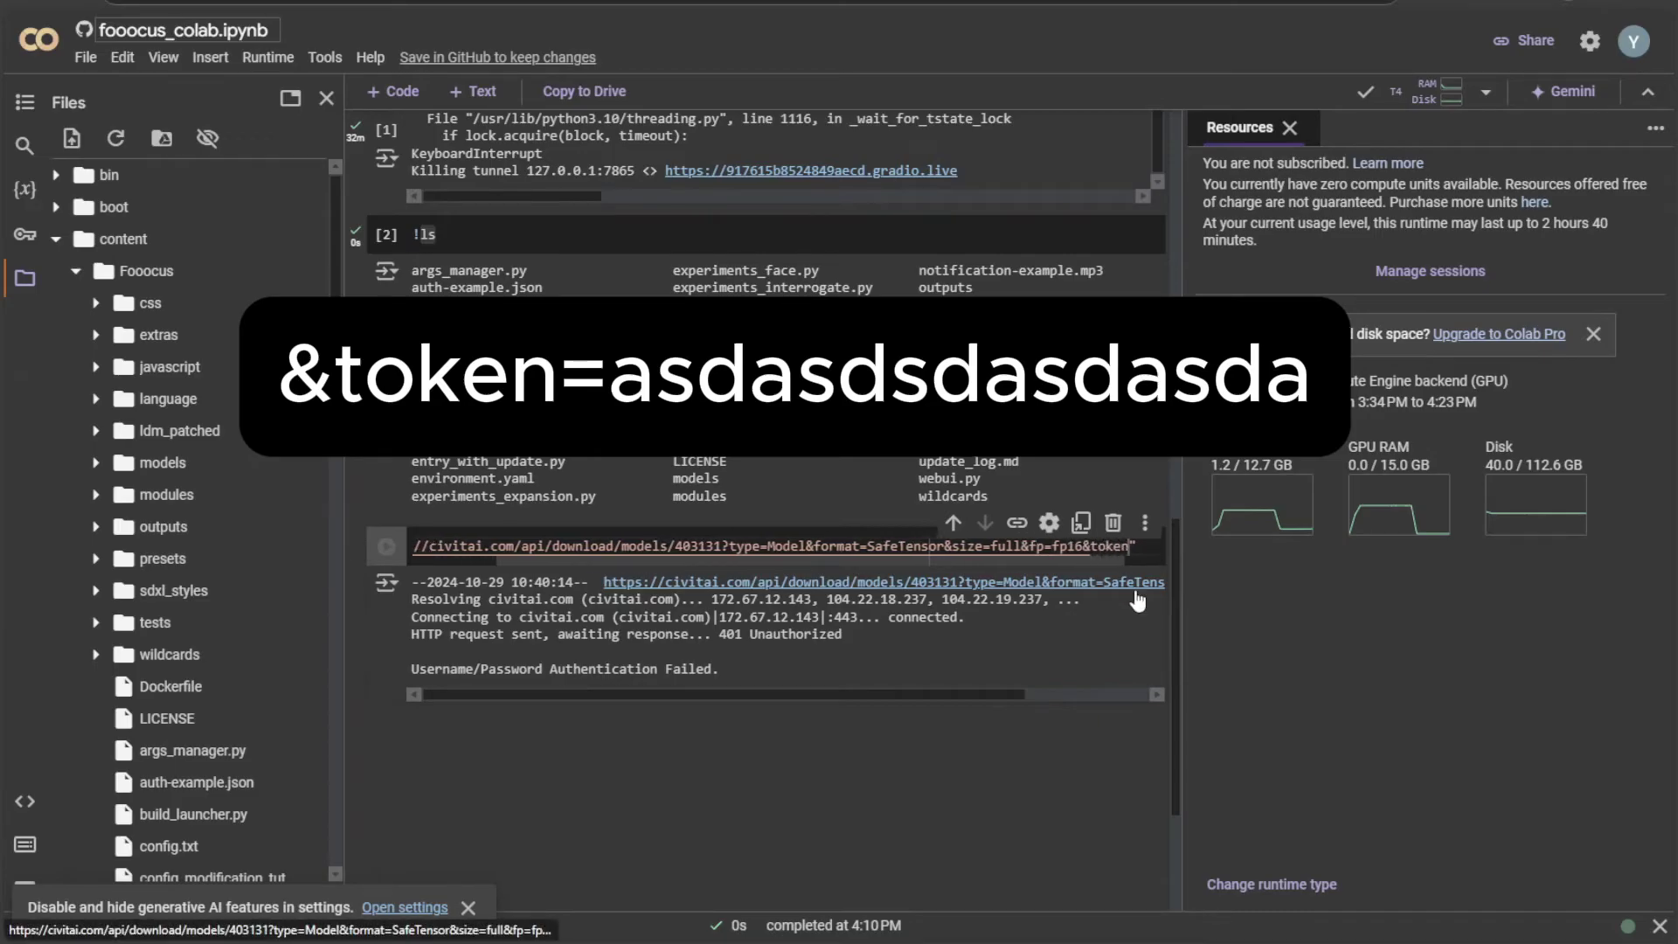
type("=")
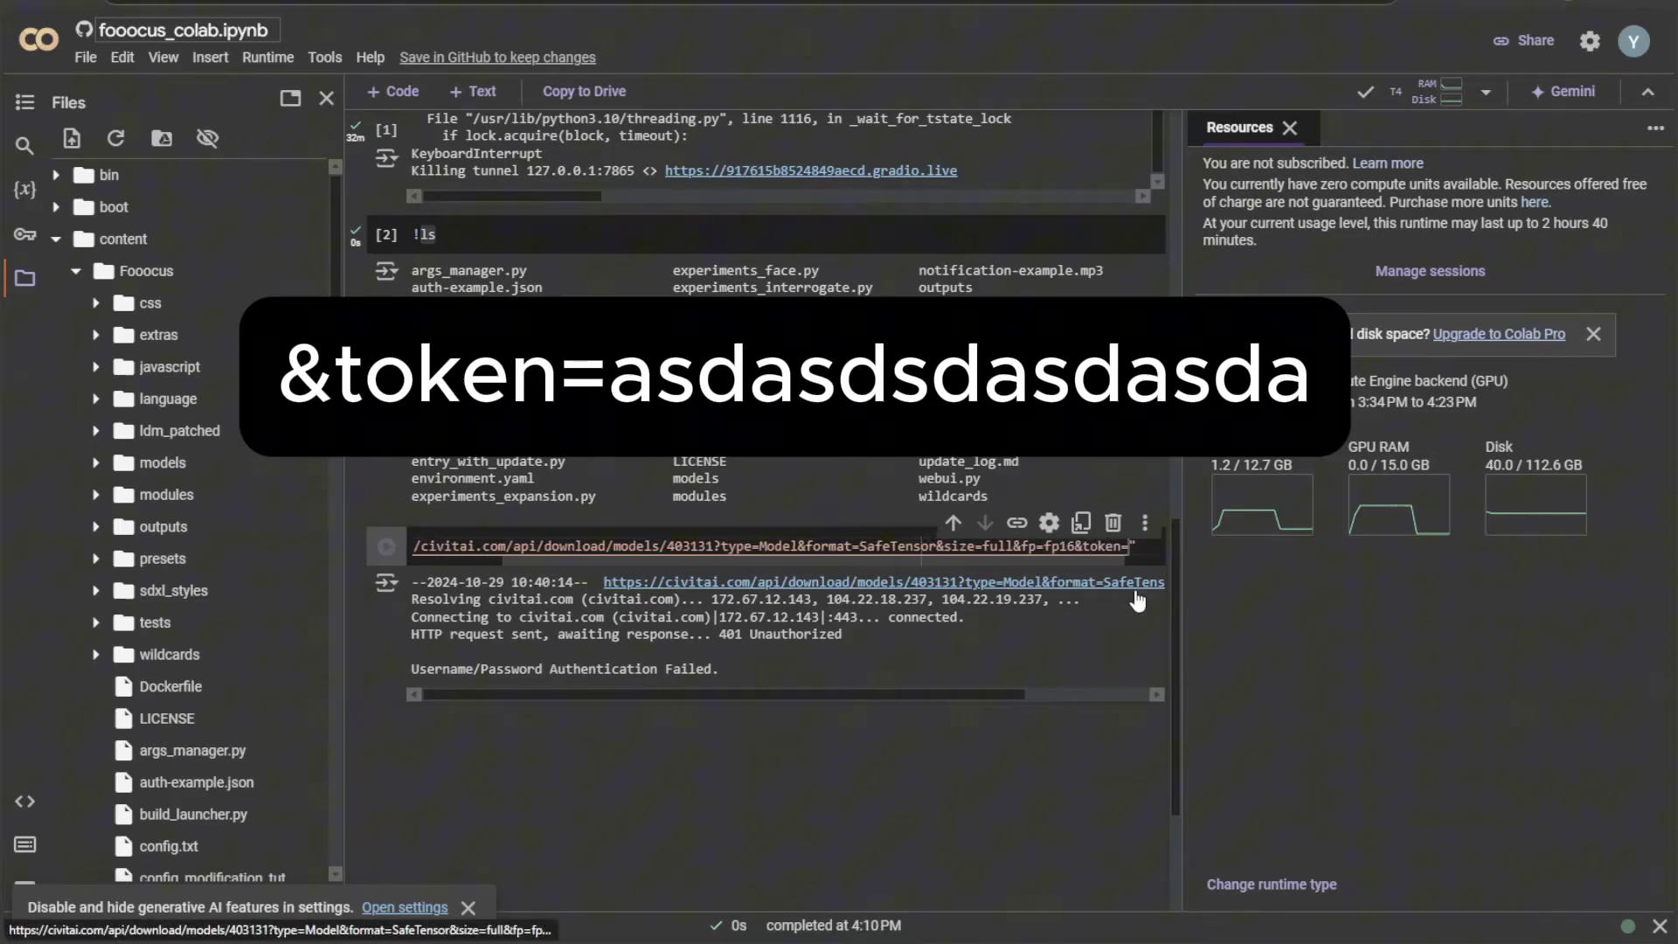
key("Home")
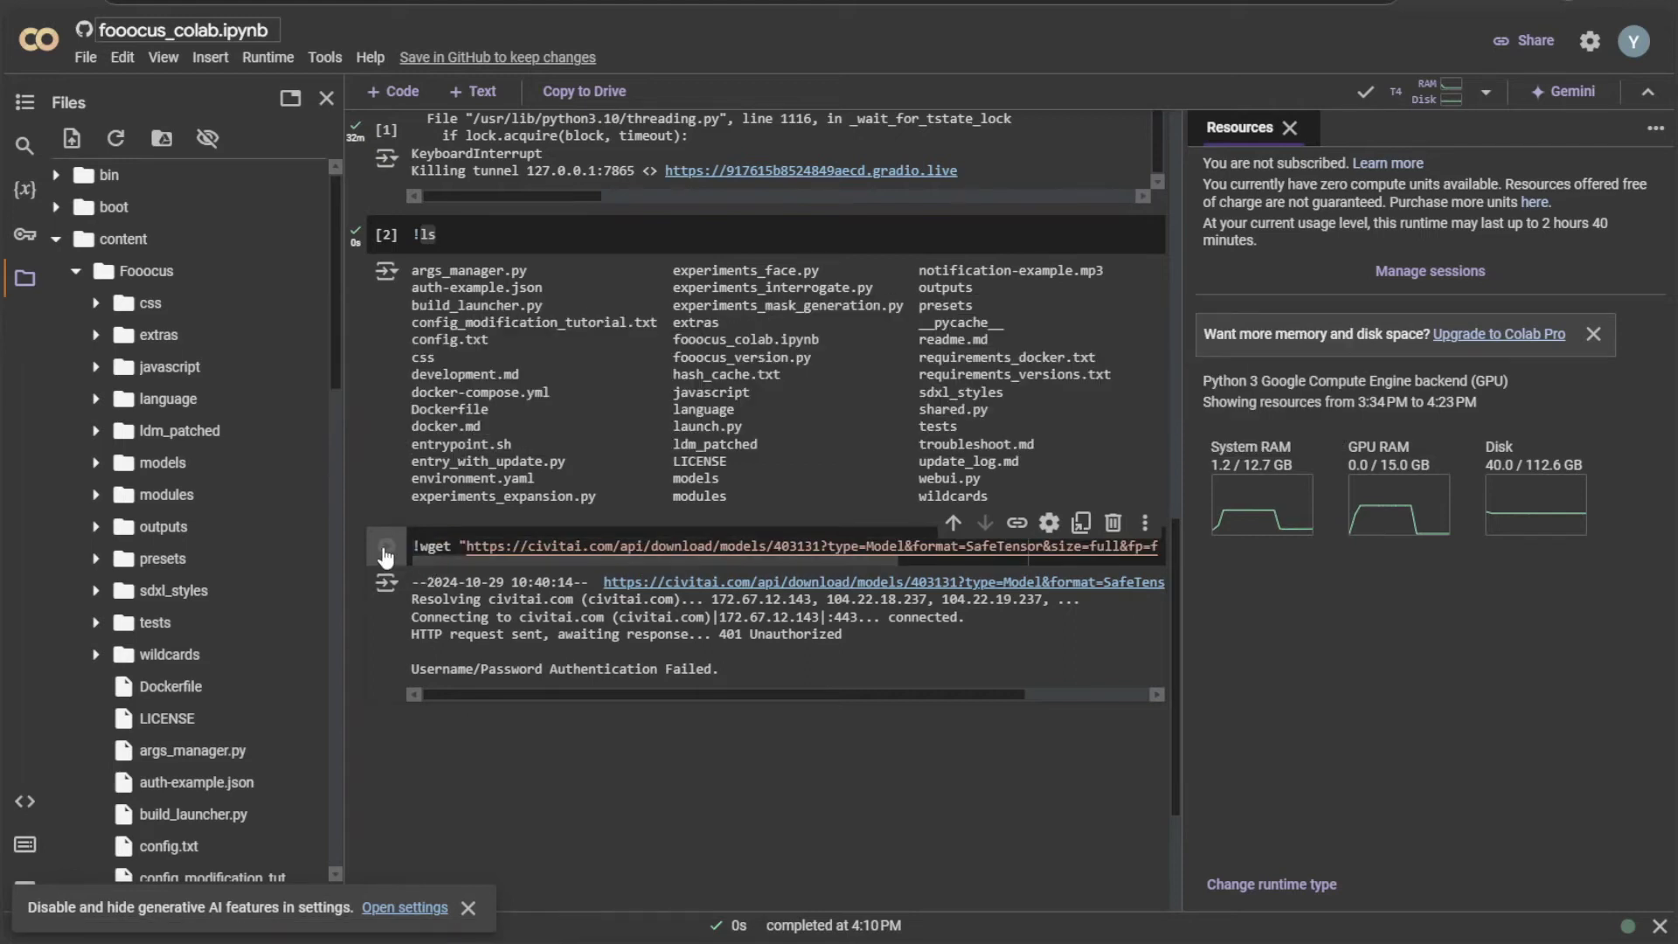
left_click(386, 551)
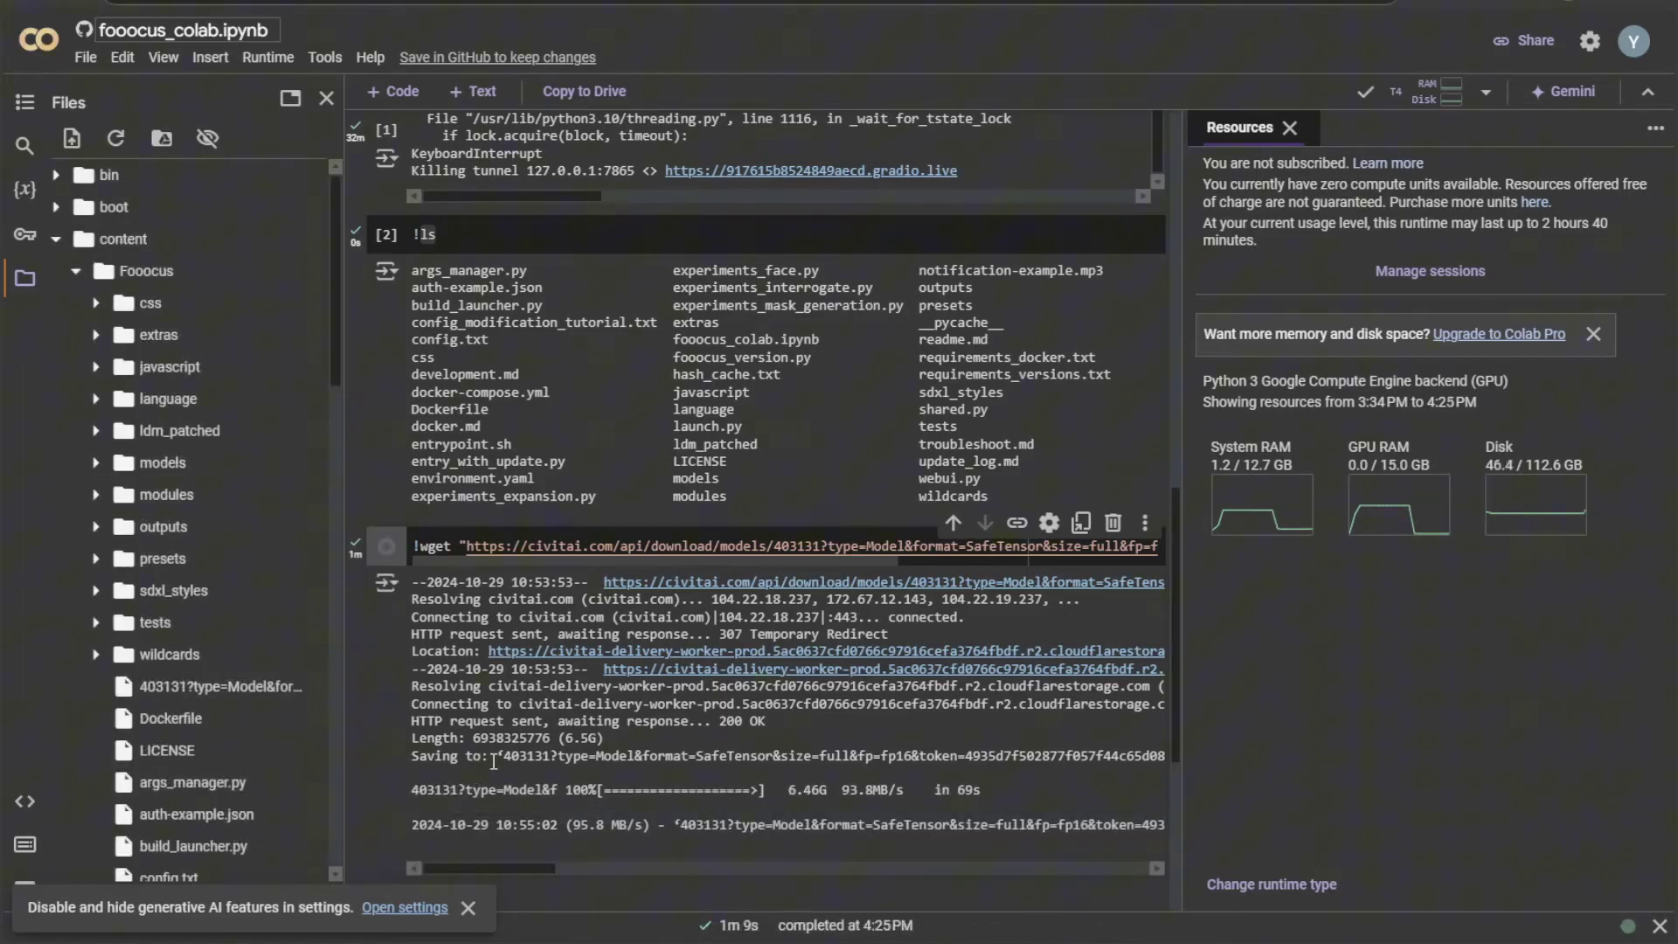
Move the downloaded 6.46 GB 403131 file into the Fooocus models folder.
double_click(520, 757)
left_click(179, 695)
left_click_drag(297, 690, 253, 454)
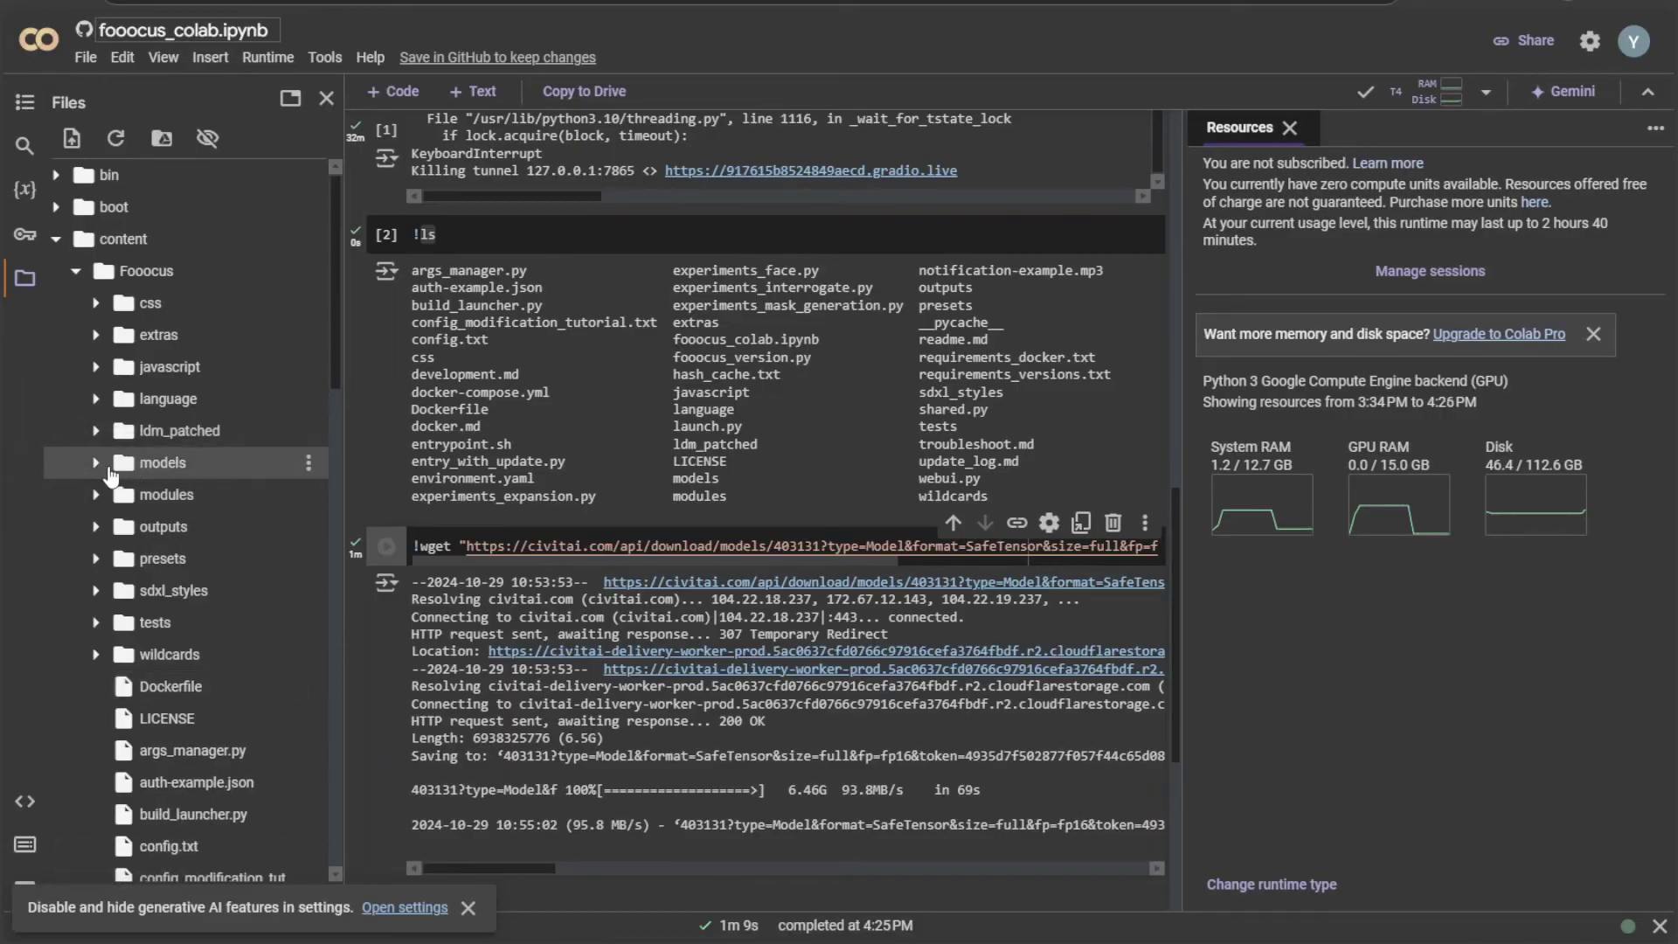
Drag the downloaded model file into the models/checkpoints folder.
left_click(94, 467)
scroll(94, 480, "down", 4)
left_click_drag(143, 811, 203, 214)
scroll(216, 509, "up", 3)
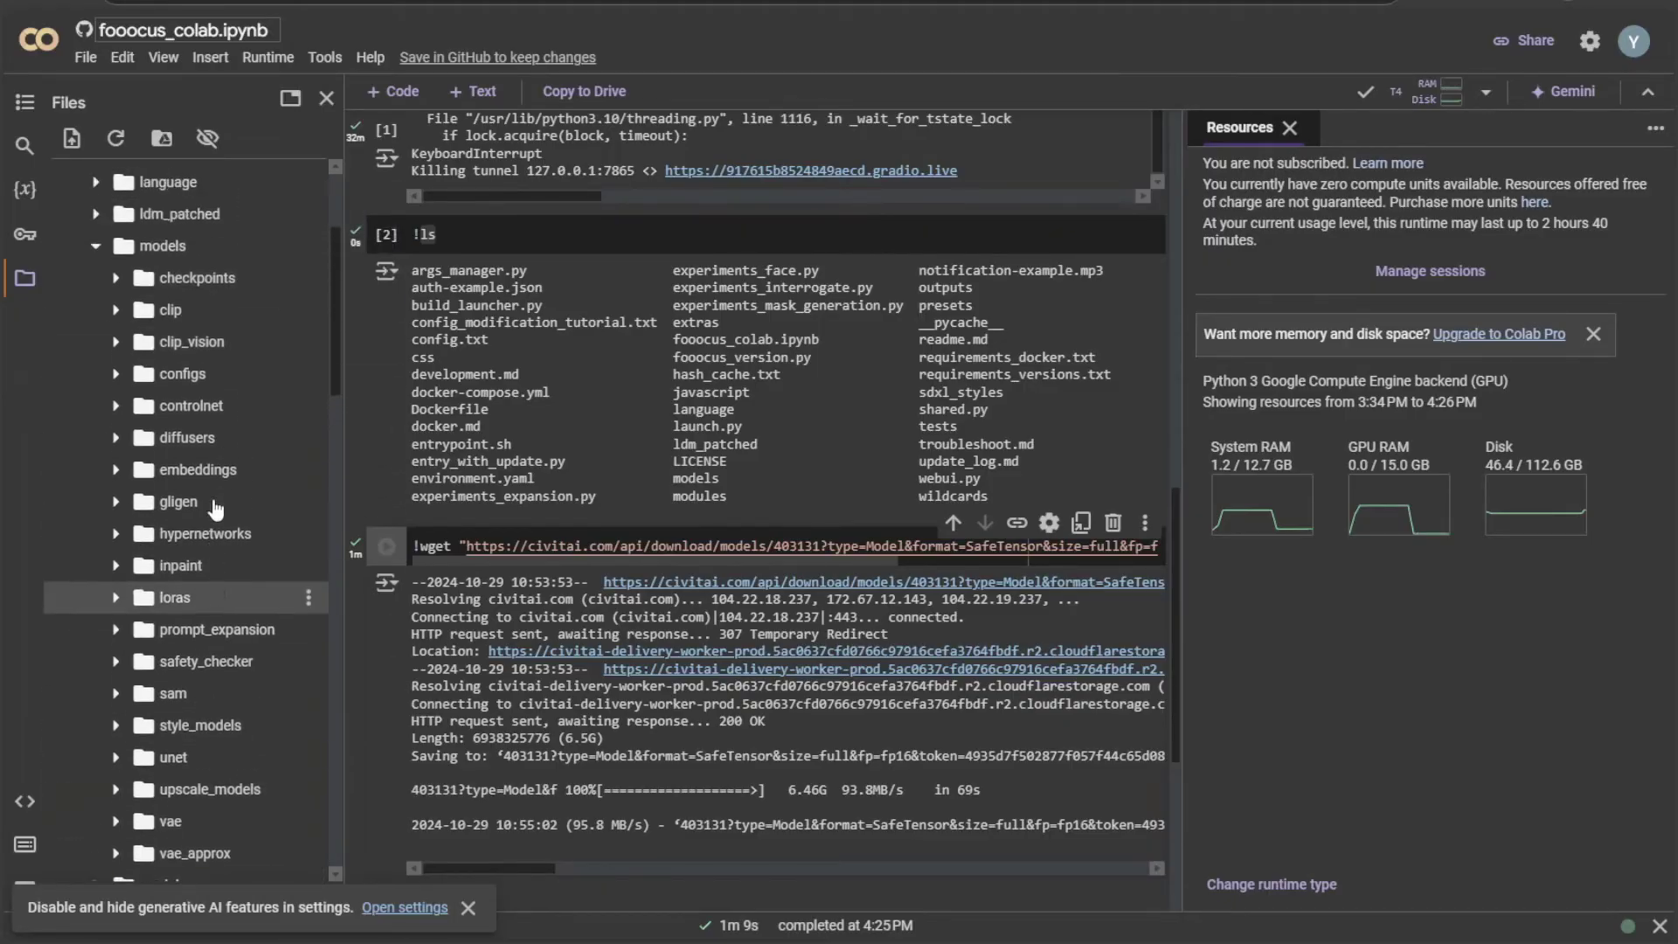
Rename the checkpoint file to AnimeModel.
left_click(115, 395)
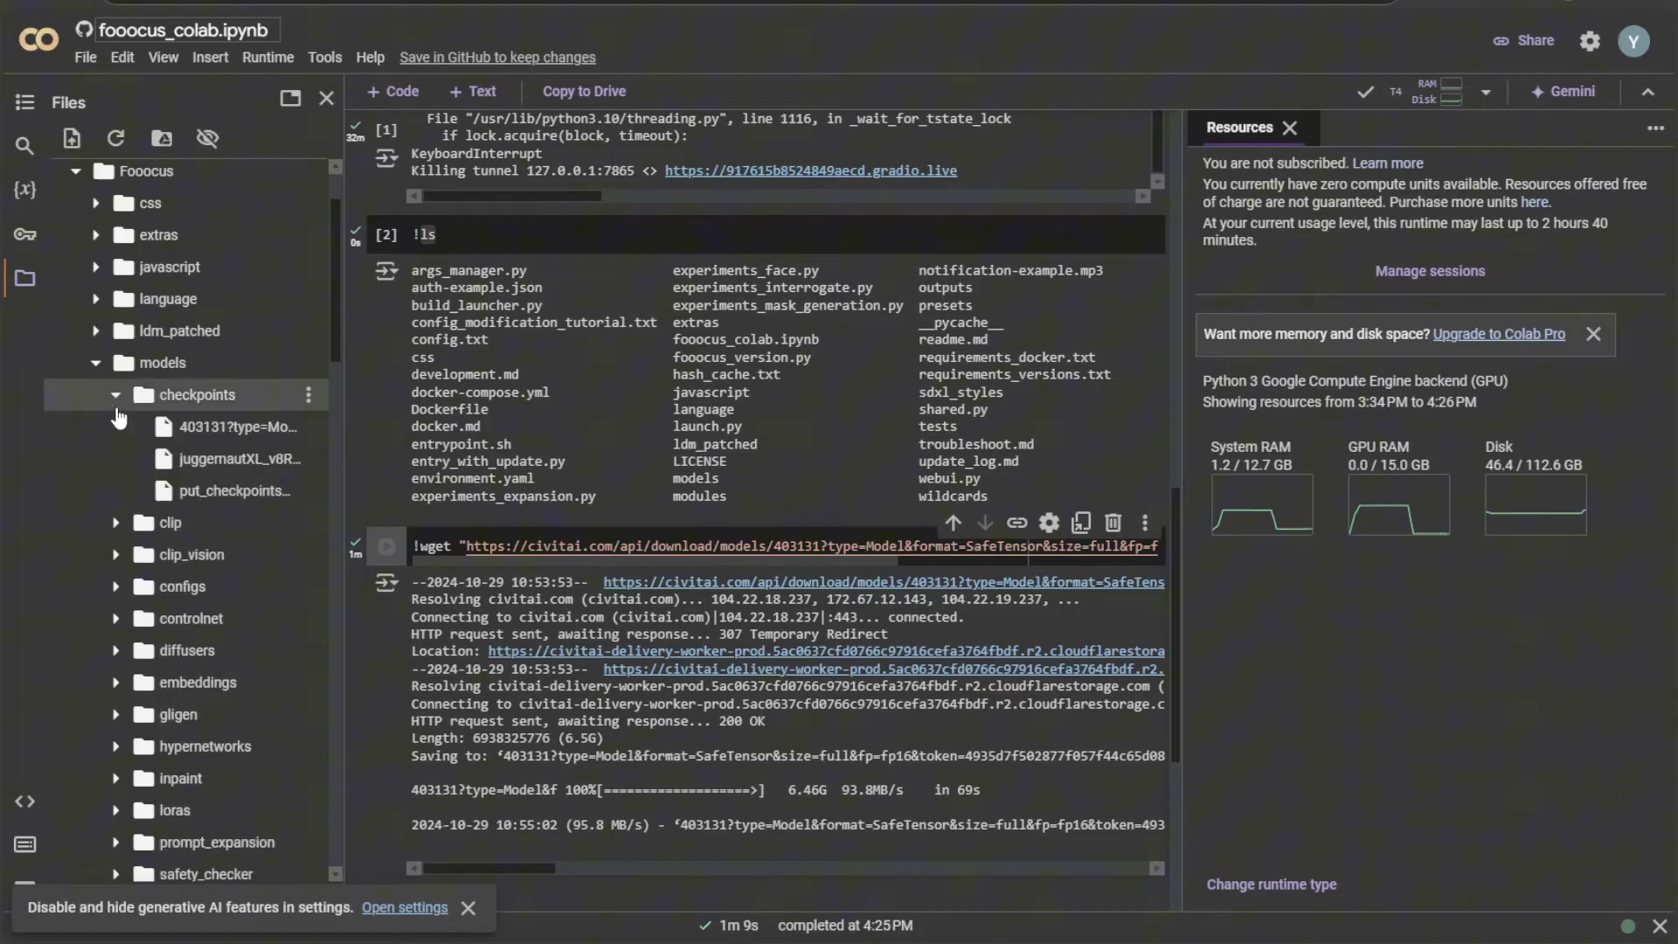
right_click(221, 434)
left_click(239, 498)
type("AnimeModel")
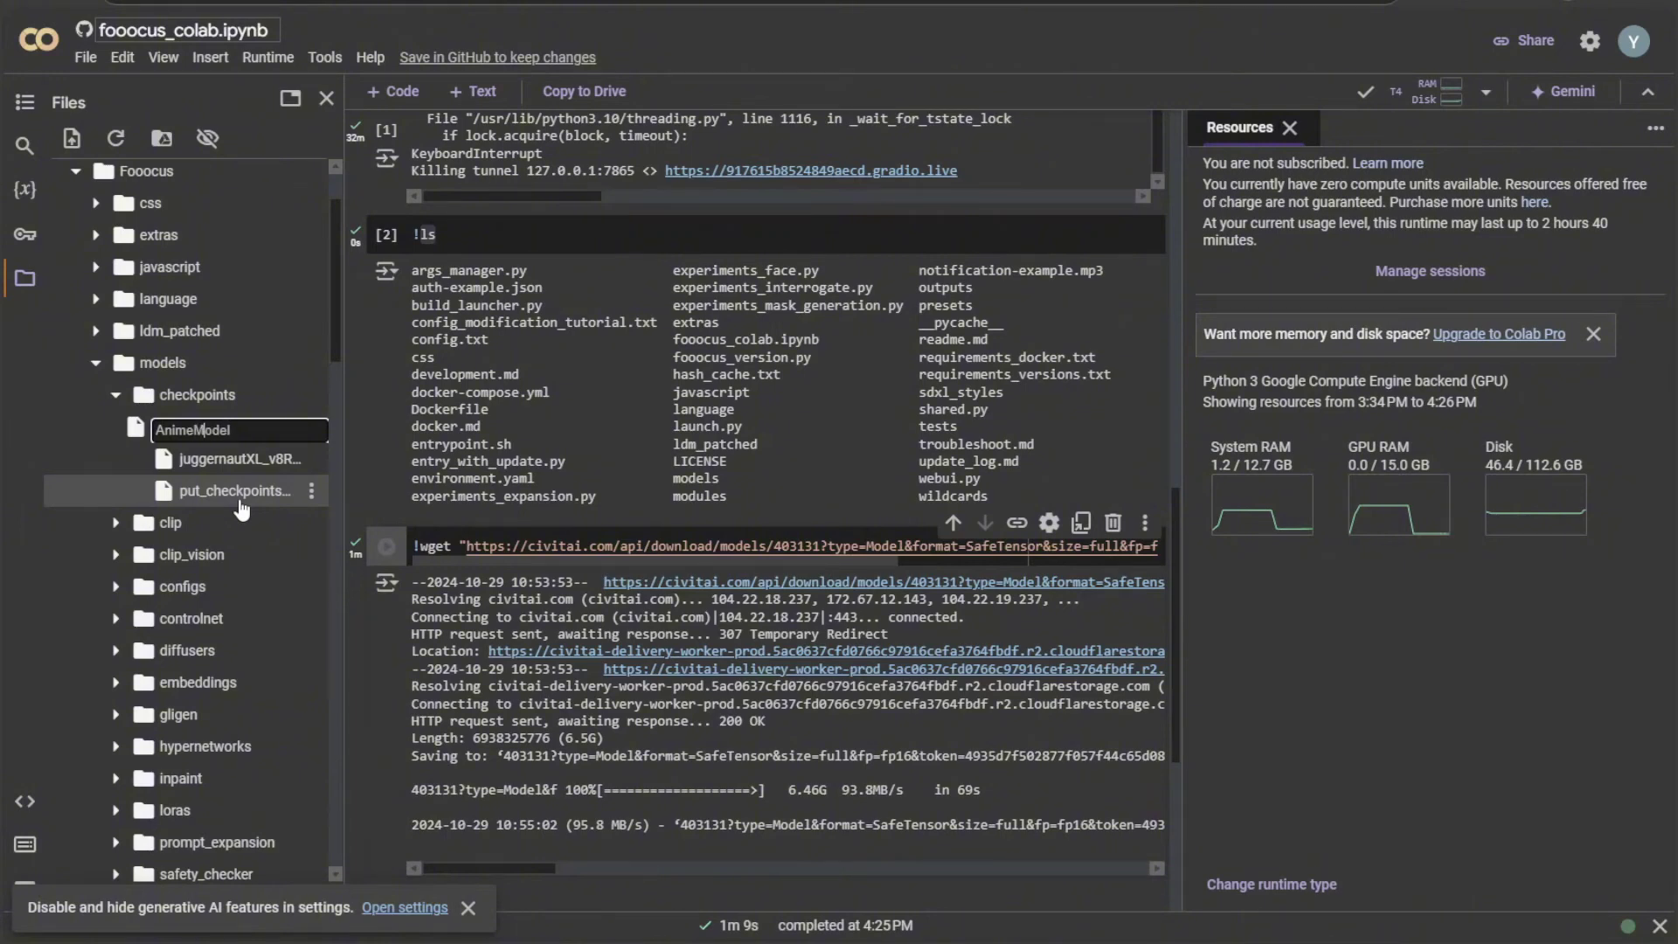
Confirm the AnimeModel name and copy the !python entry_with_update.py launch line.
key("Escape")
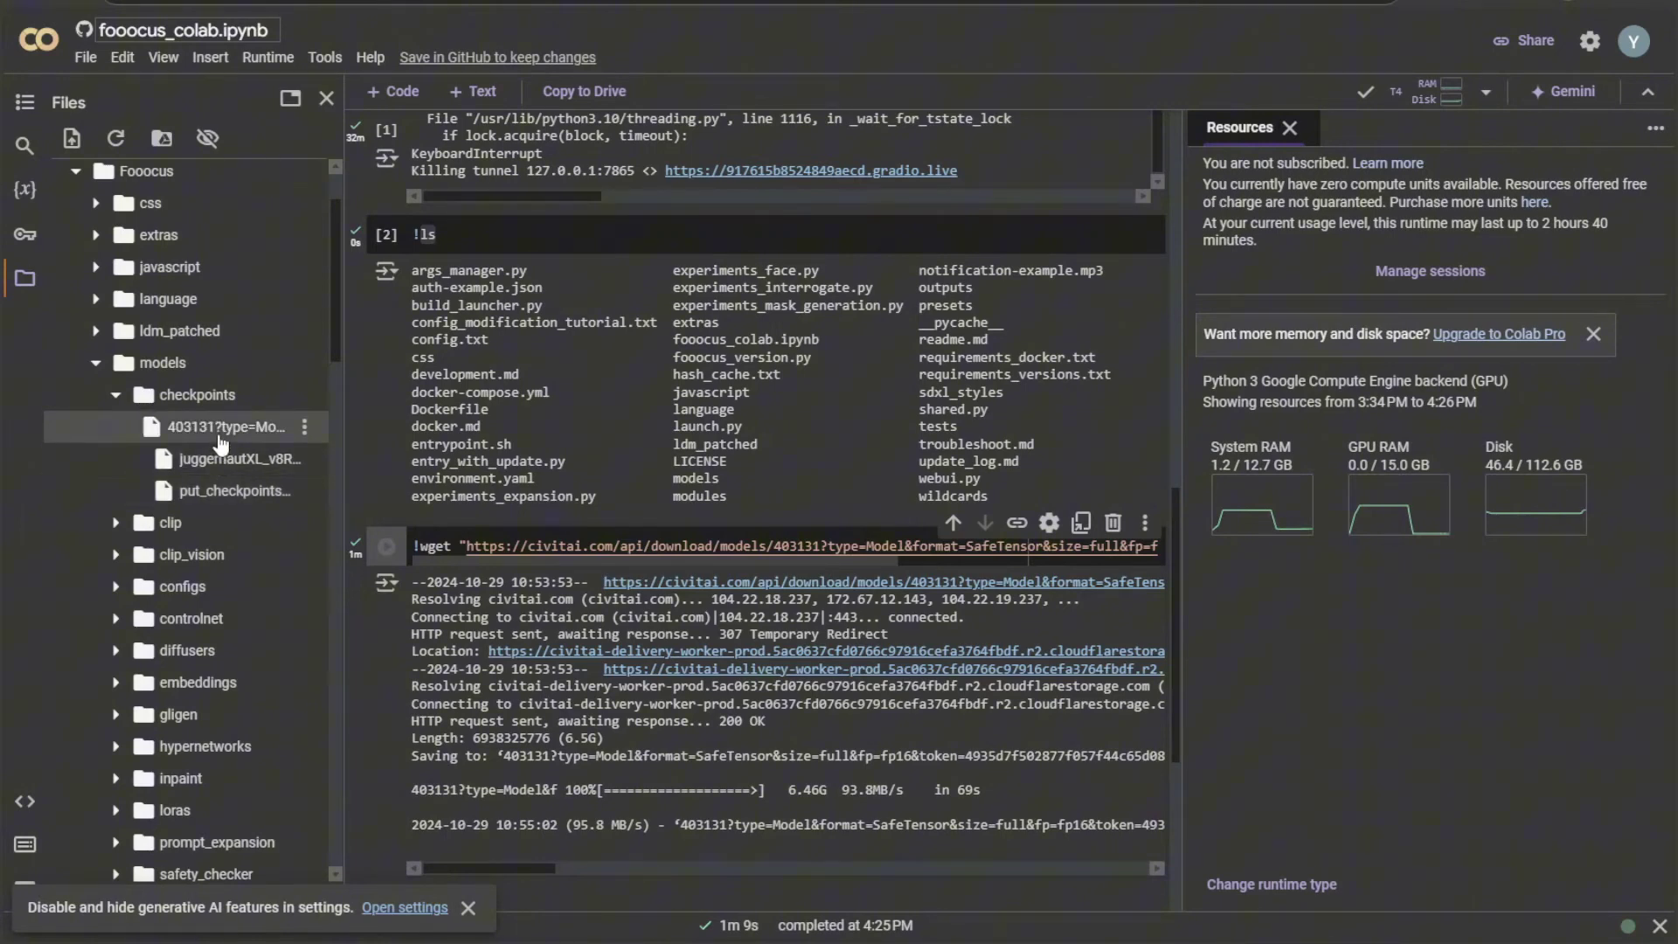
scroll(472, 735, "down", 3)
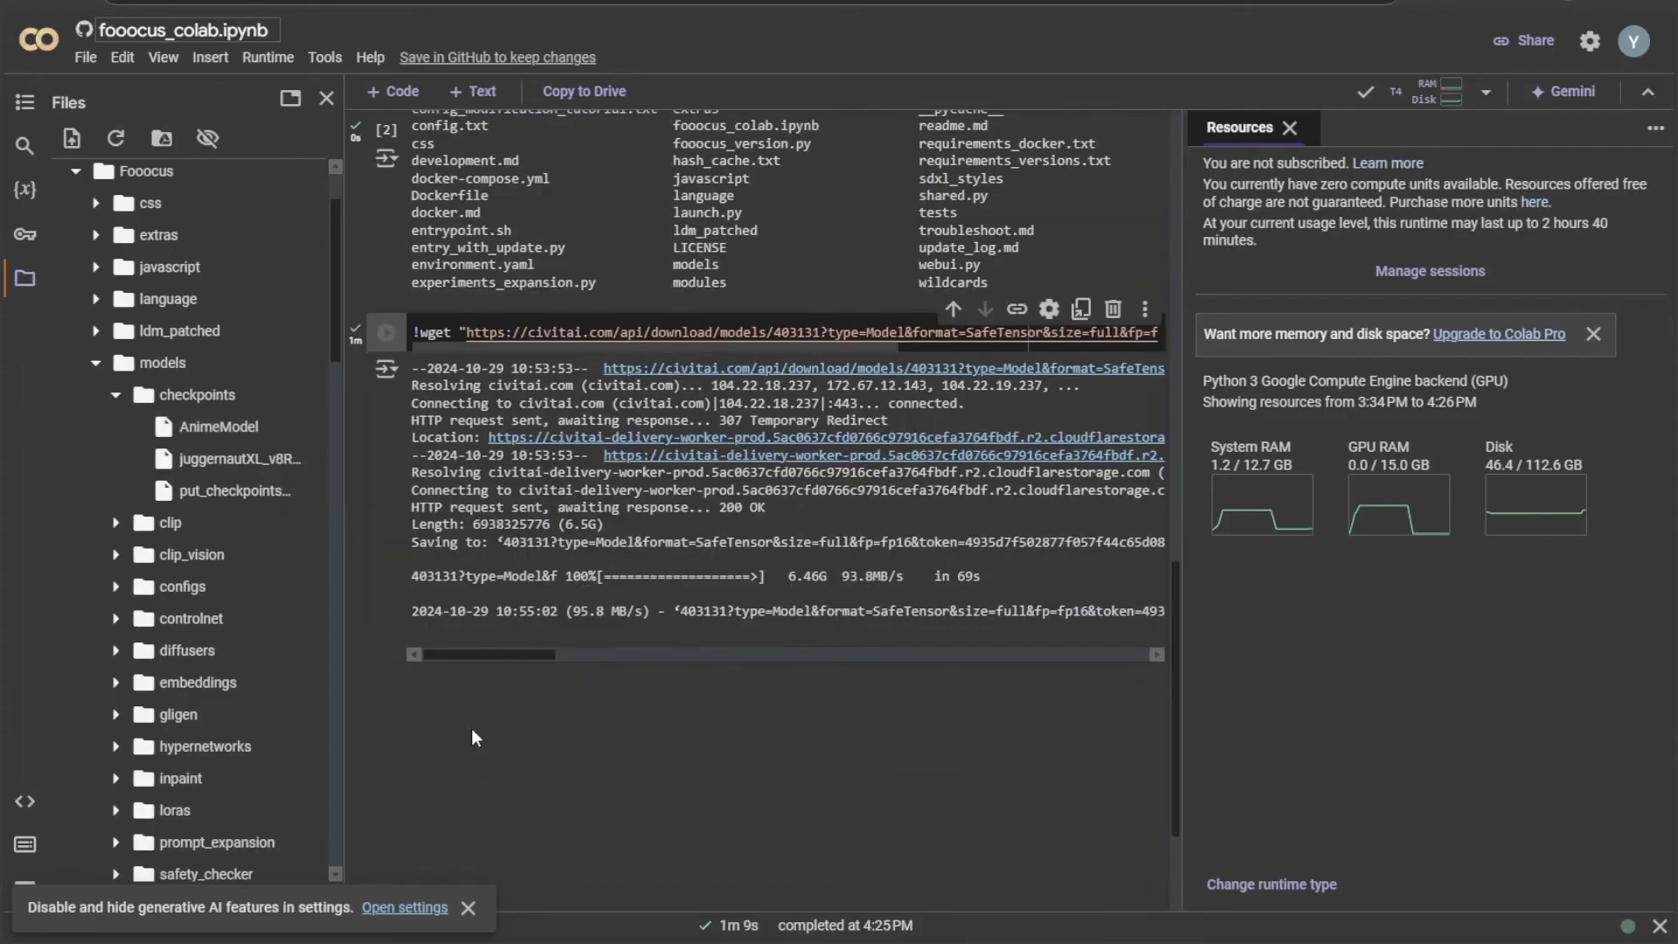
scroll(470, 727, "up", 6)
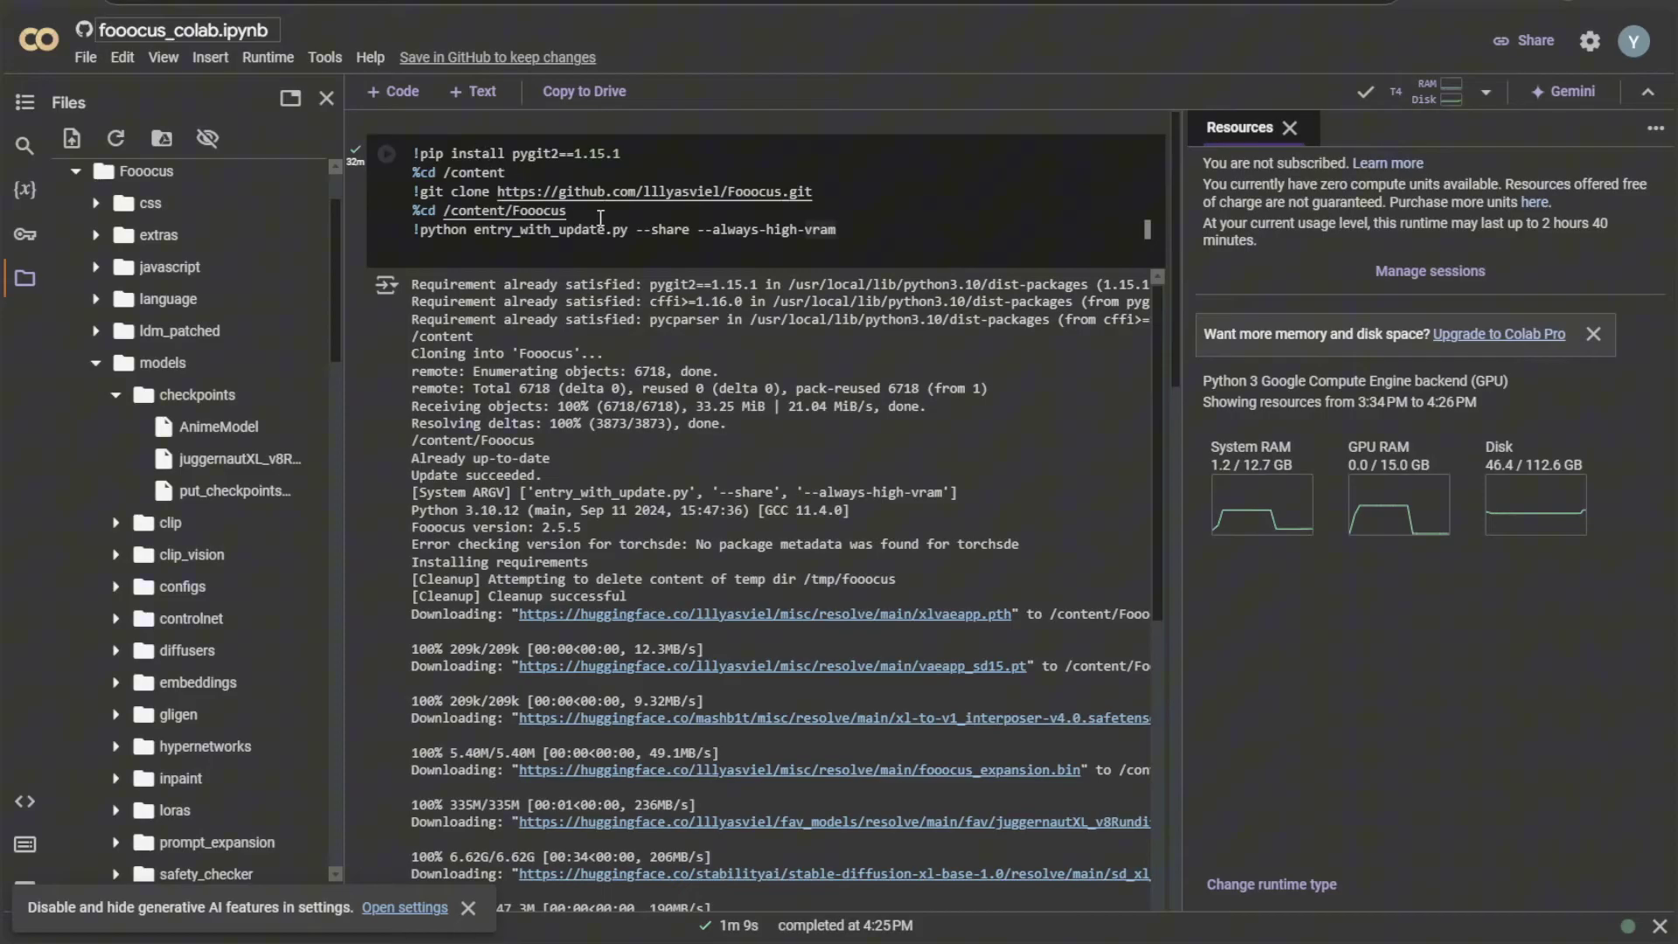
left_click_drag(600, 217, 401, 146)
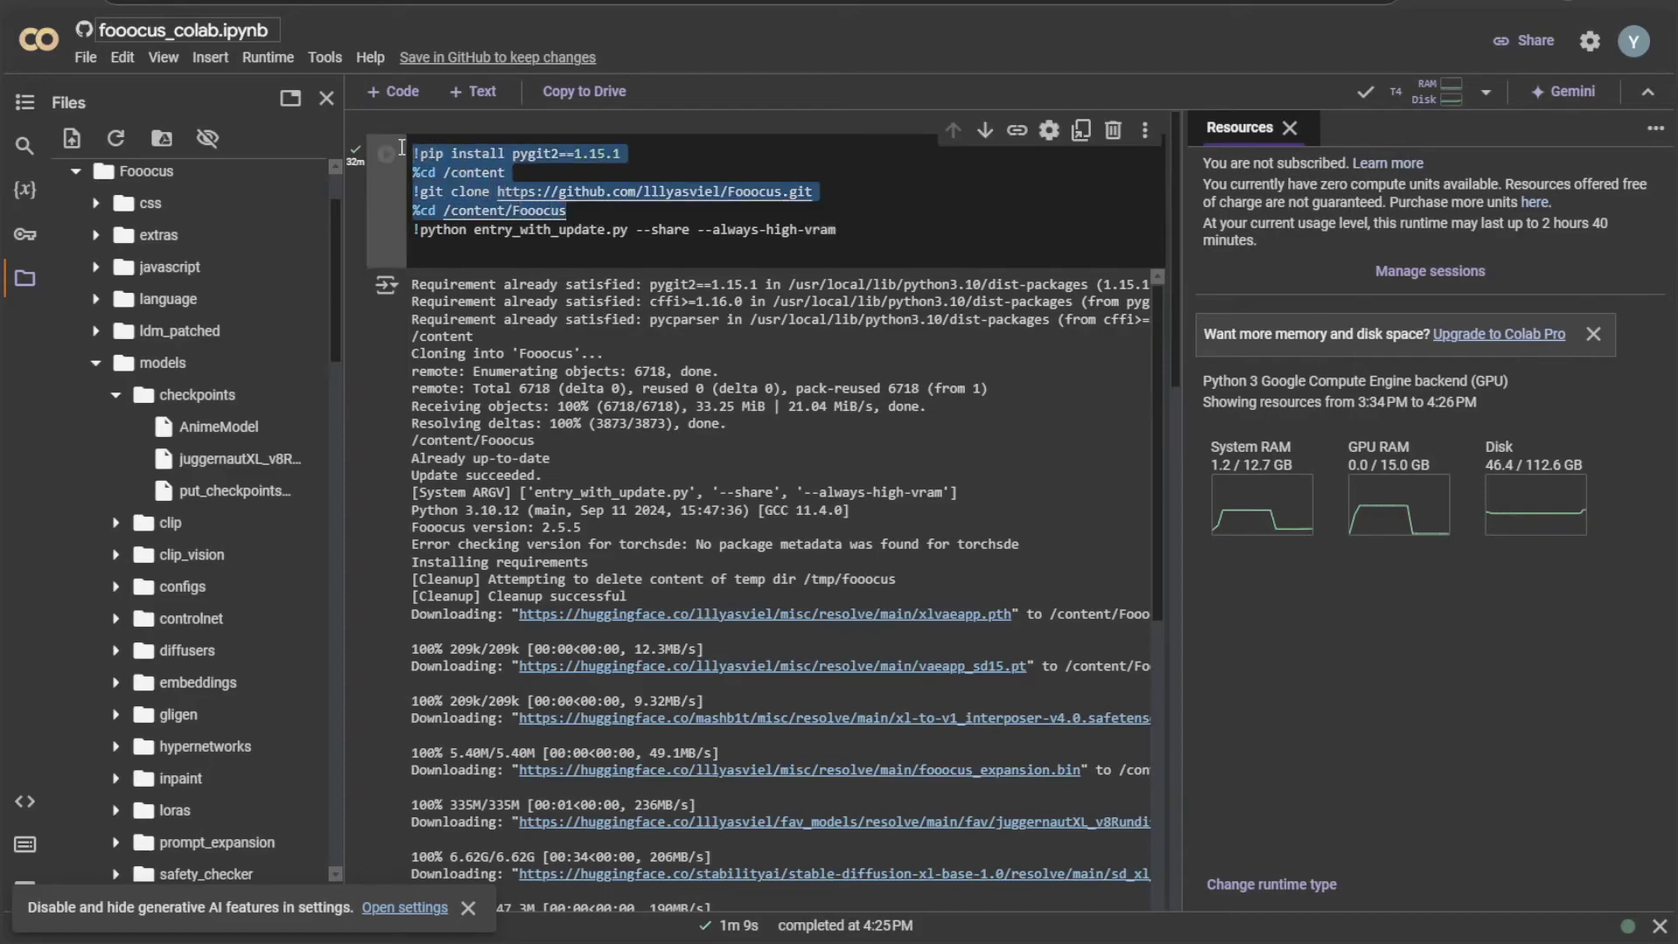
left_click(533, 264)
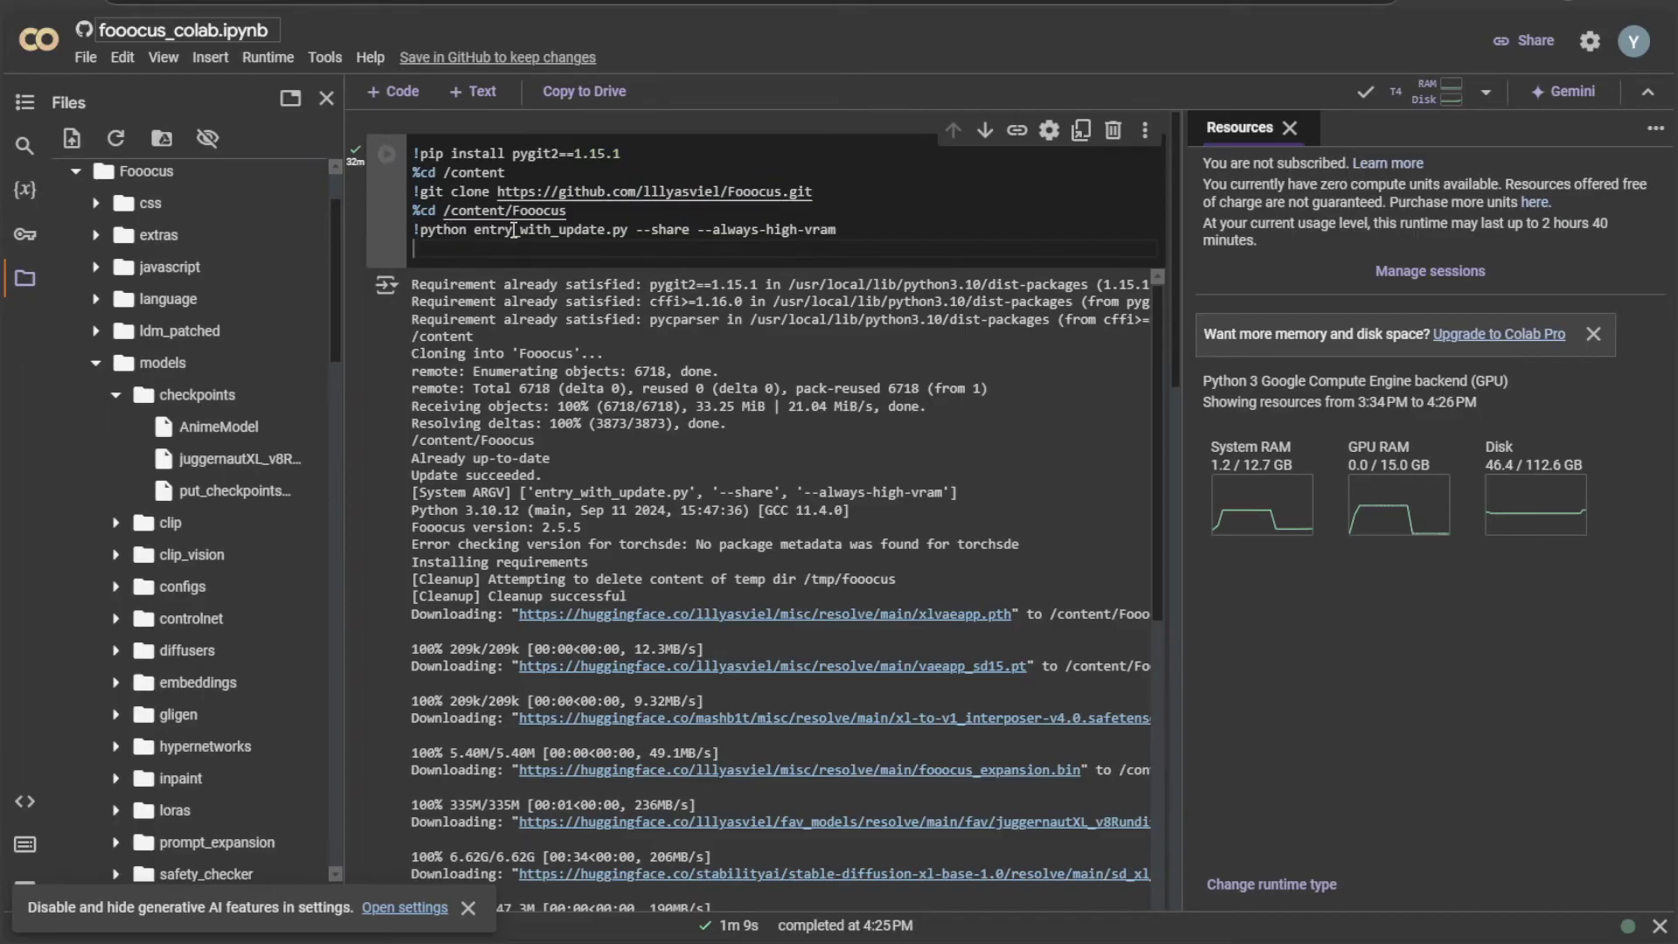
left_click_drag(840, 230, 407, 235)
key("ctrl+c")
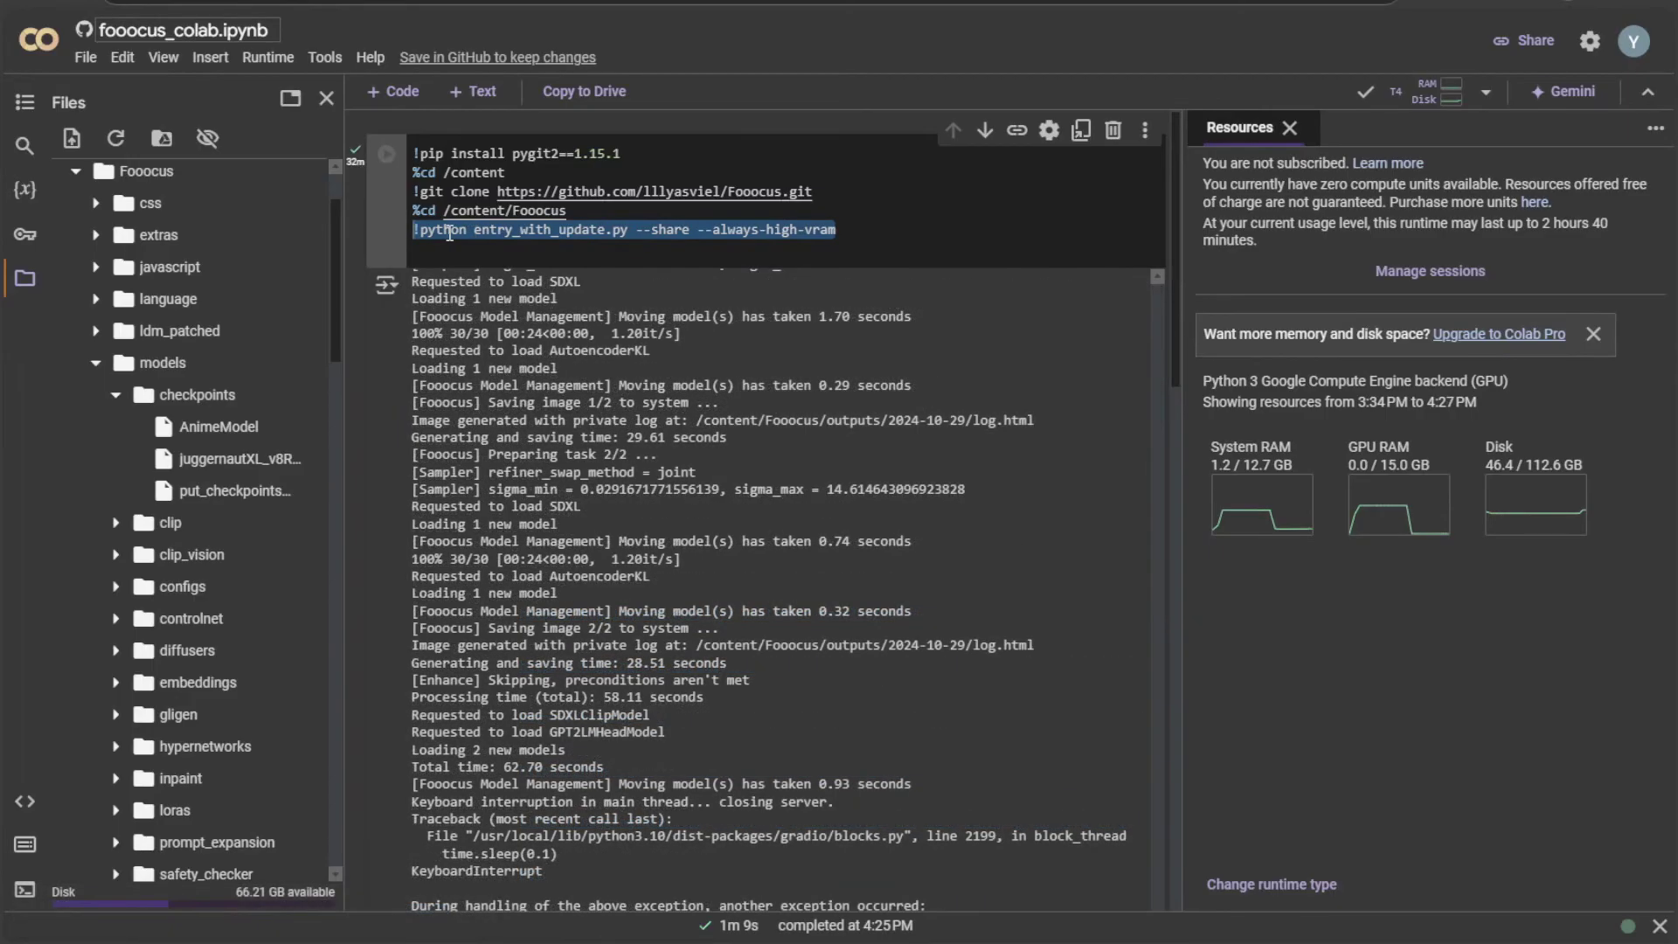
scroll(446, 376, "down", 8)
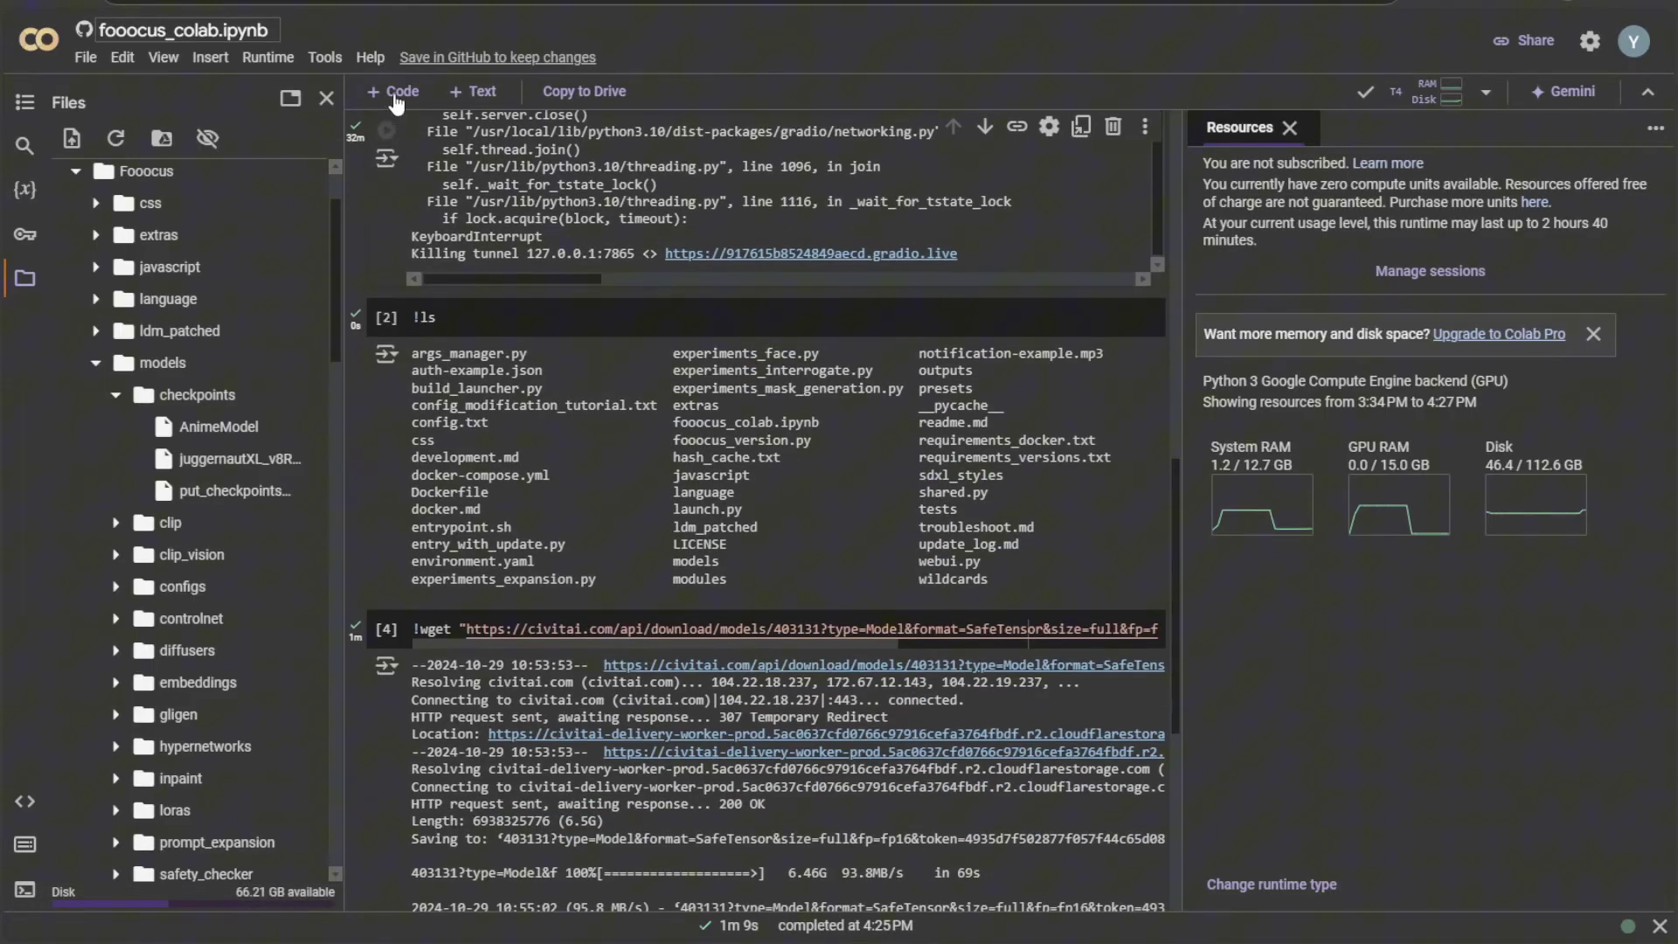
Run the launch command in a new cell and open the gradio.live link in a new tab.
left_click(396, 95)
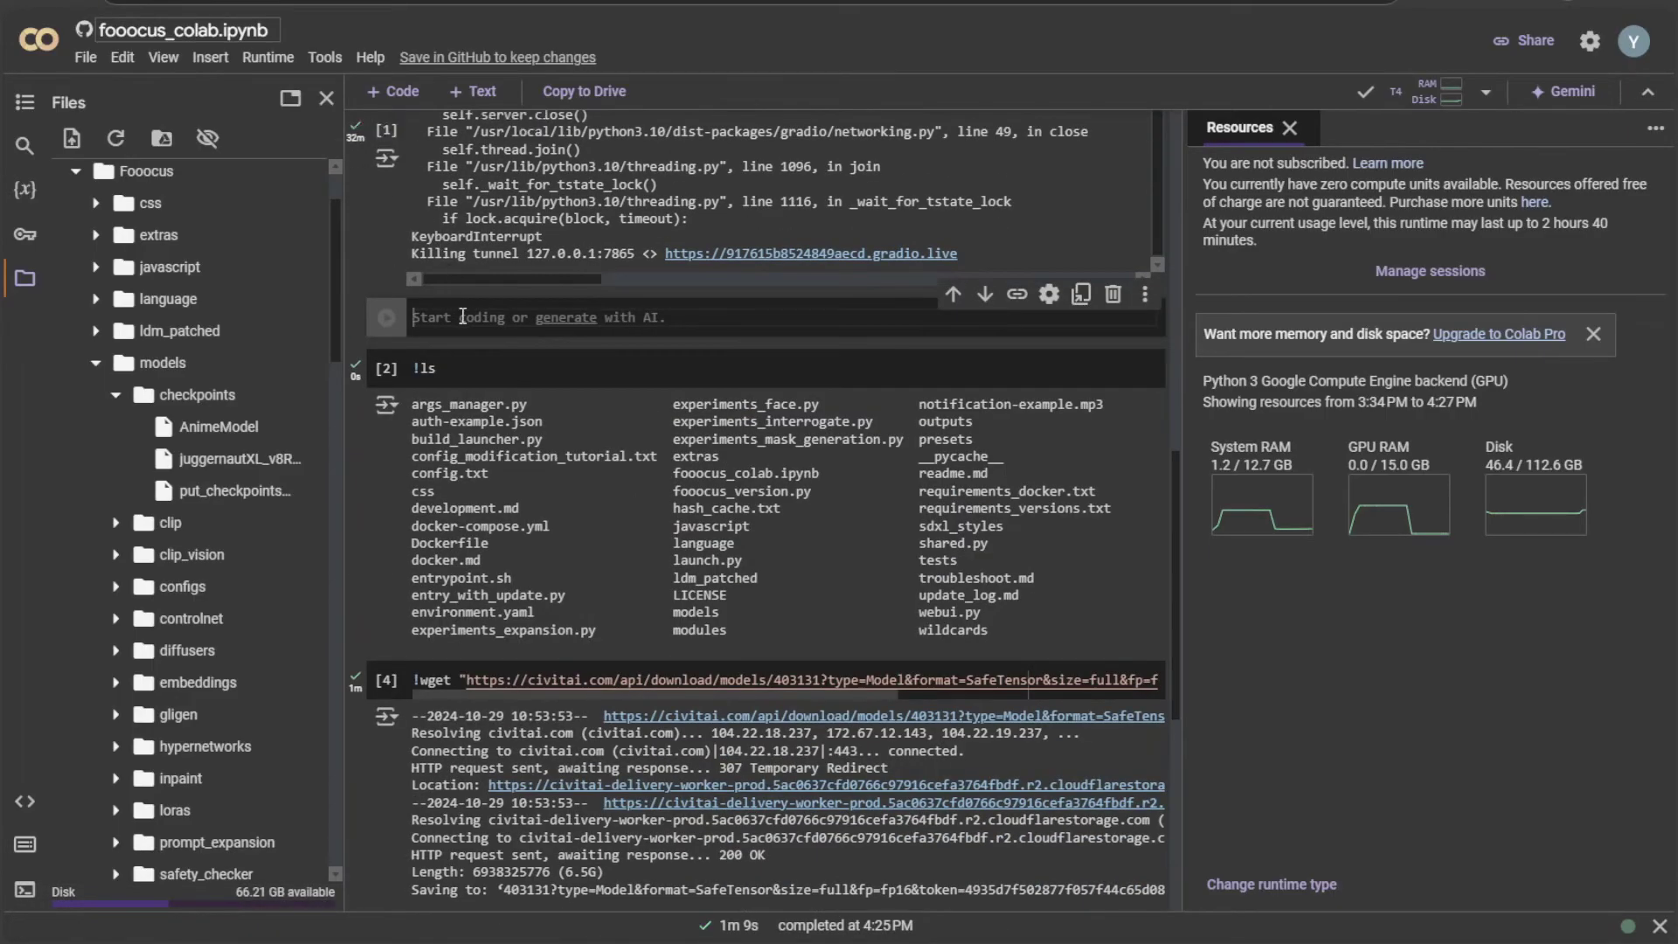
key("ctrl+v")
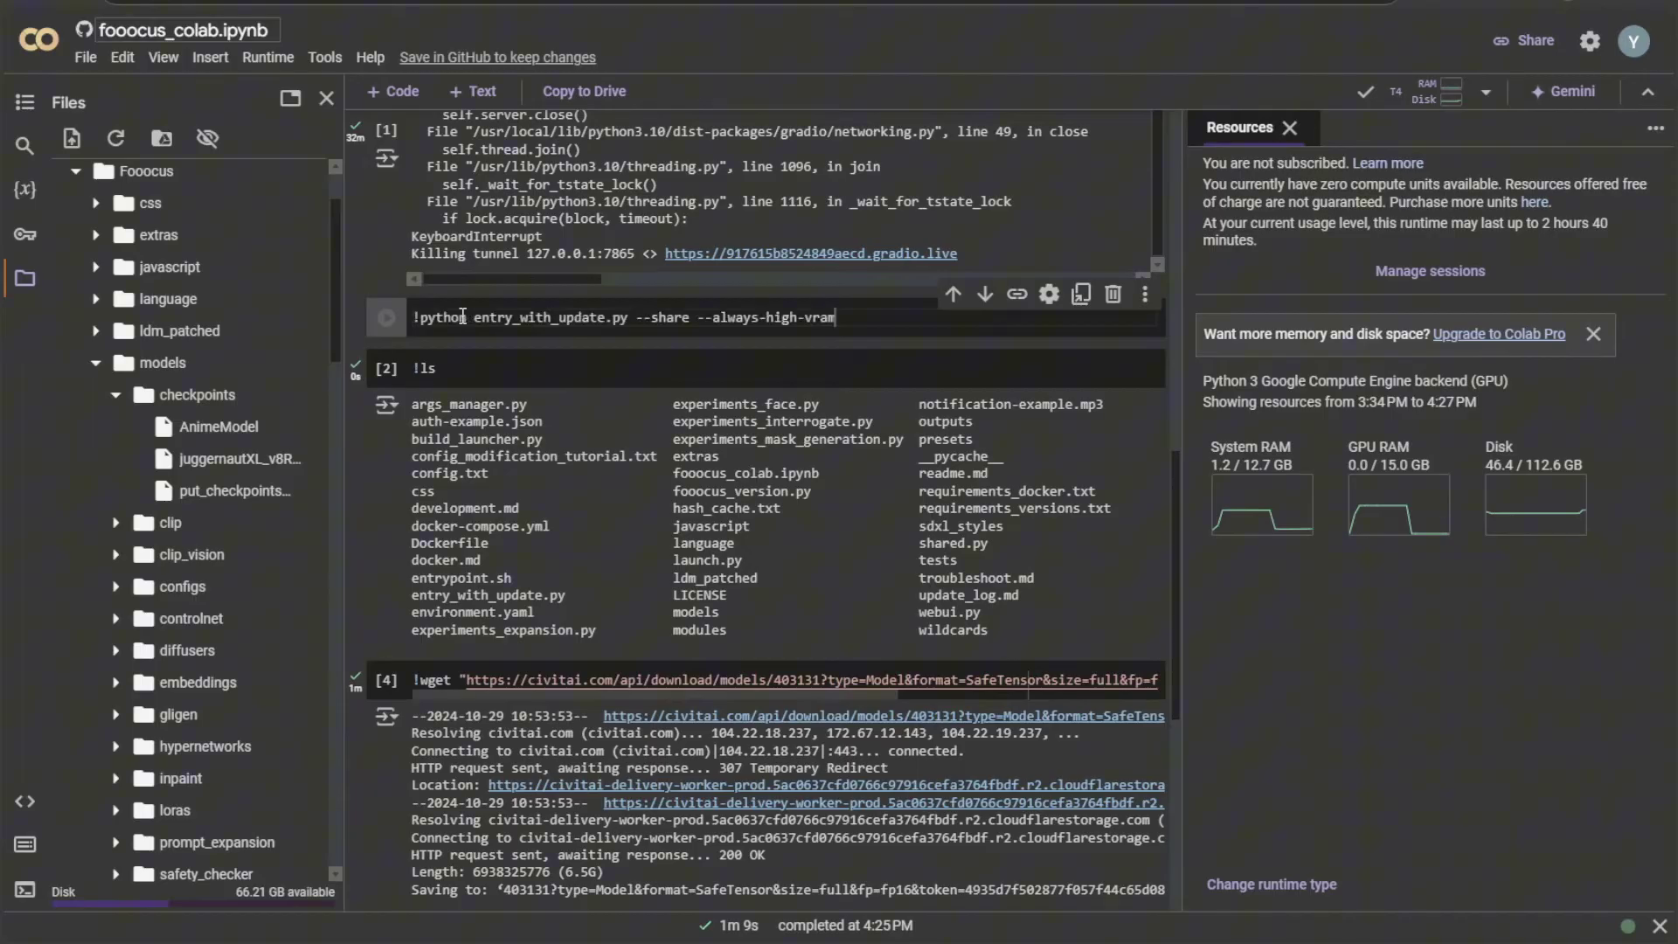
left_click(385, 320)
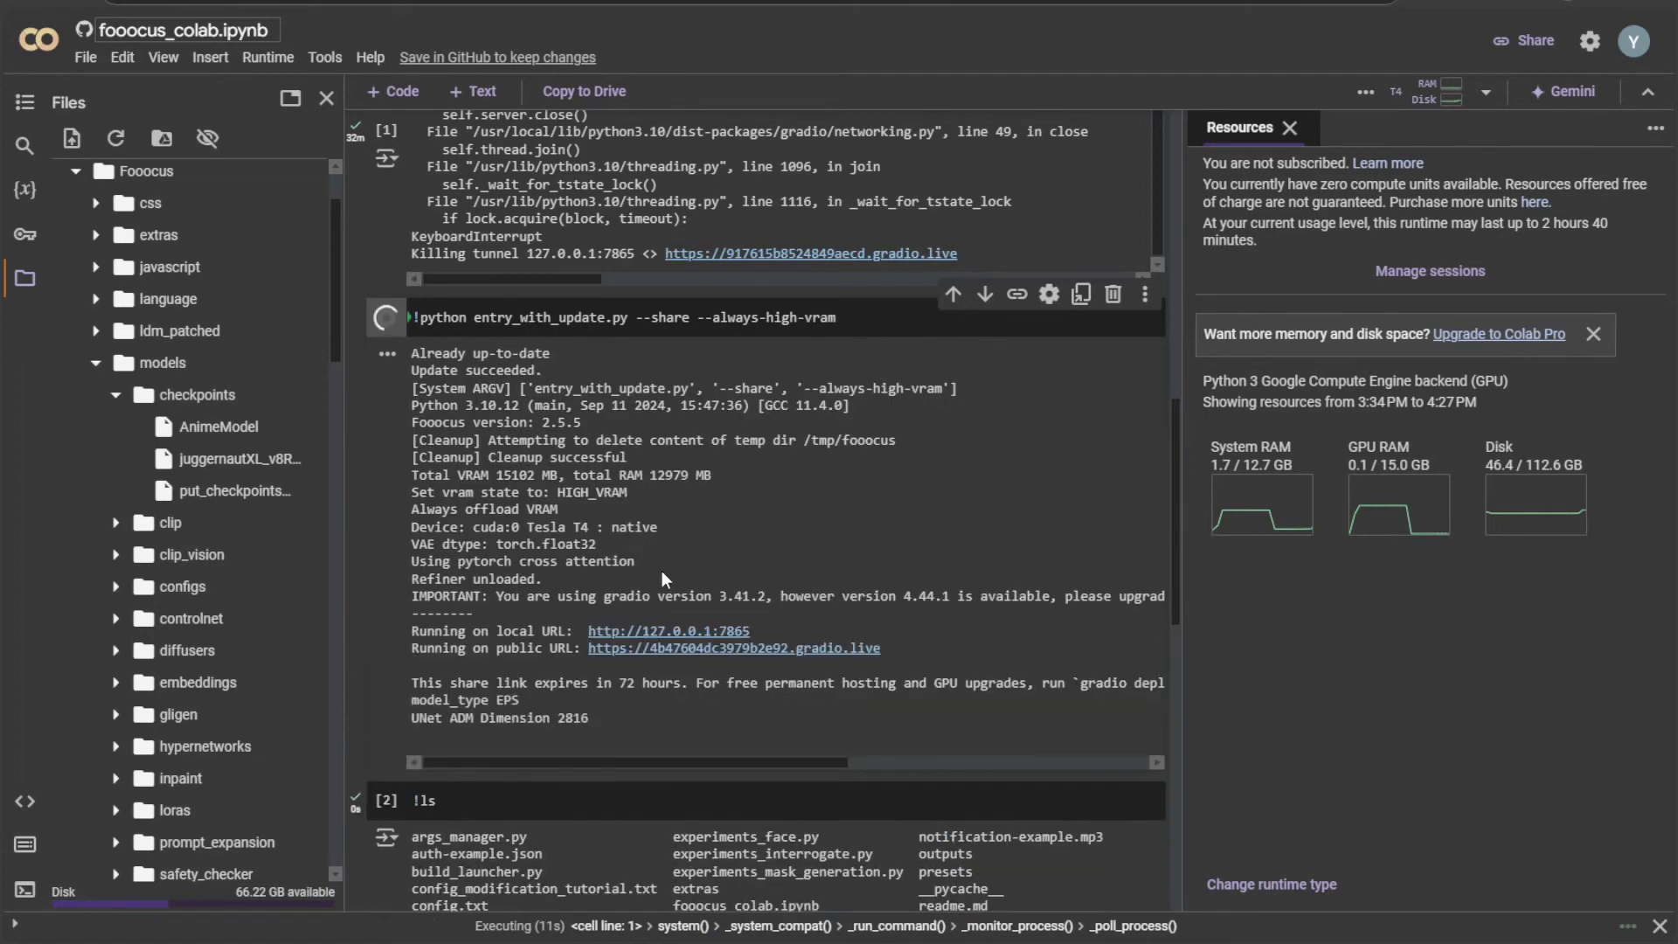
right_click(717, 648)
left_click(815, 283)
Check Fooocus's Base Model list in the Models tab, where AnimeModel is missing.
left_click(509, 6)
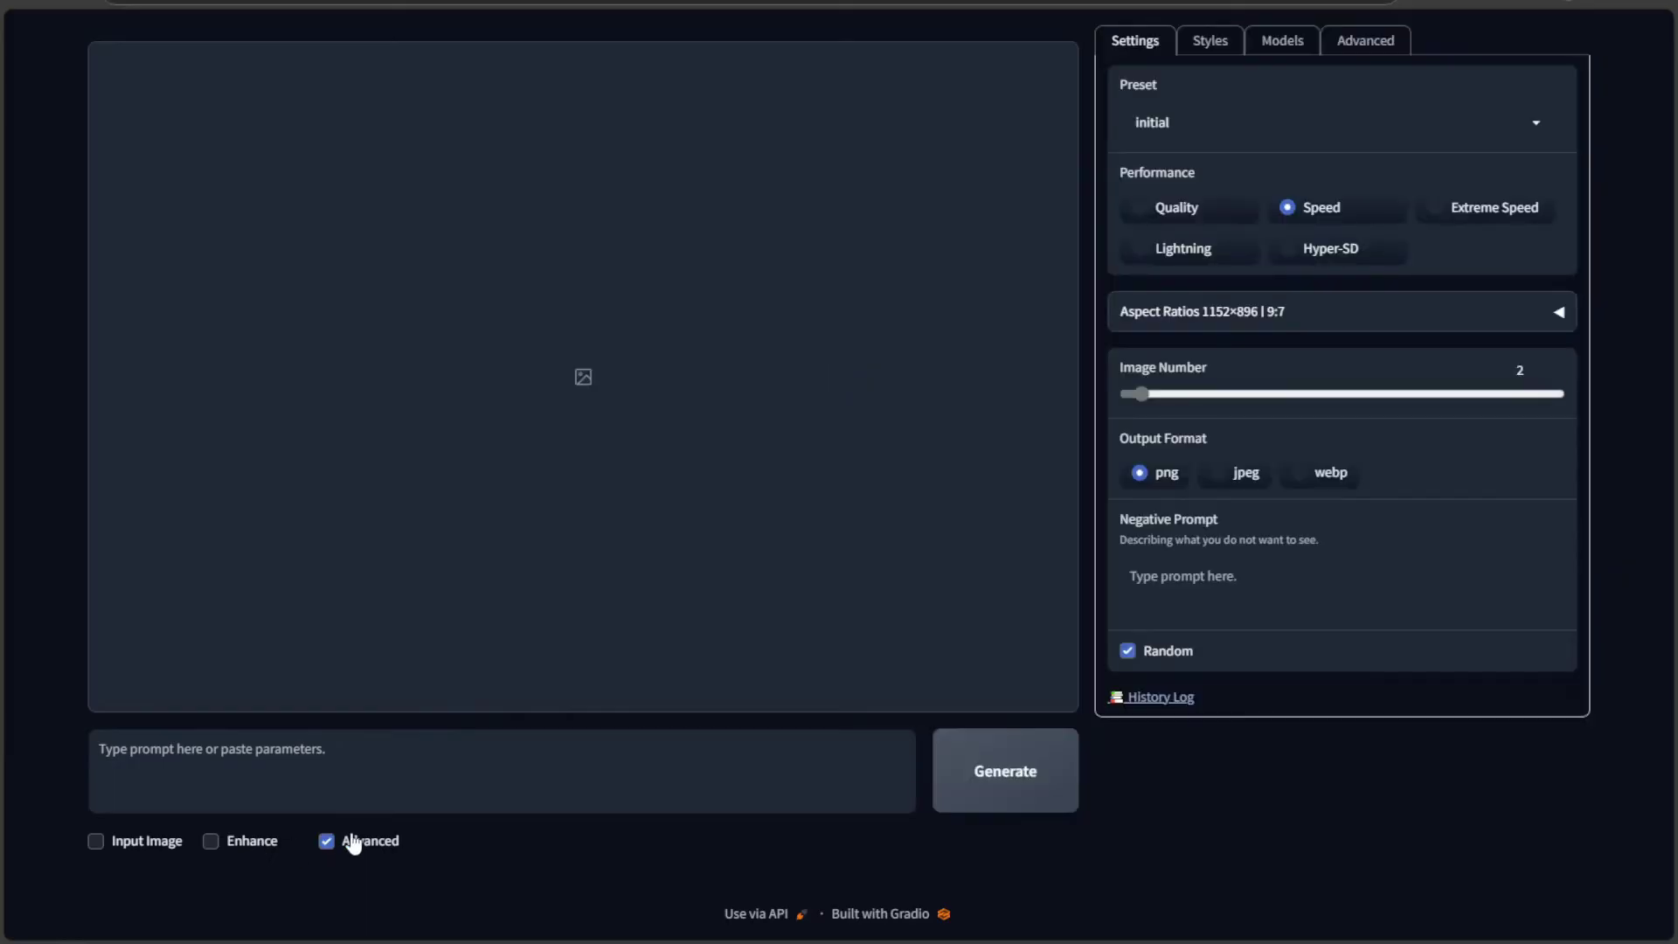
left_click(1276, 44)
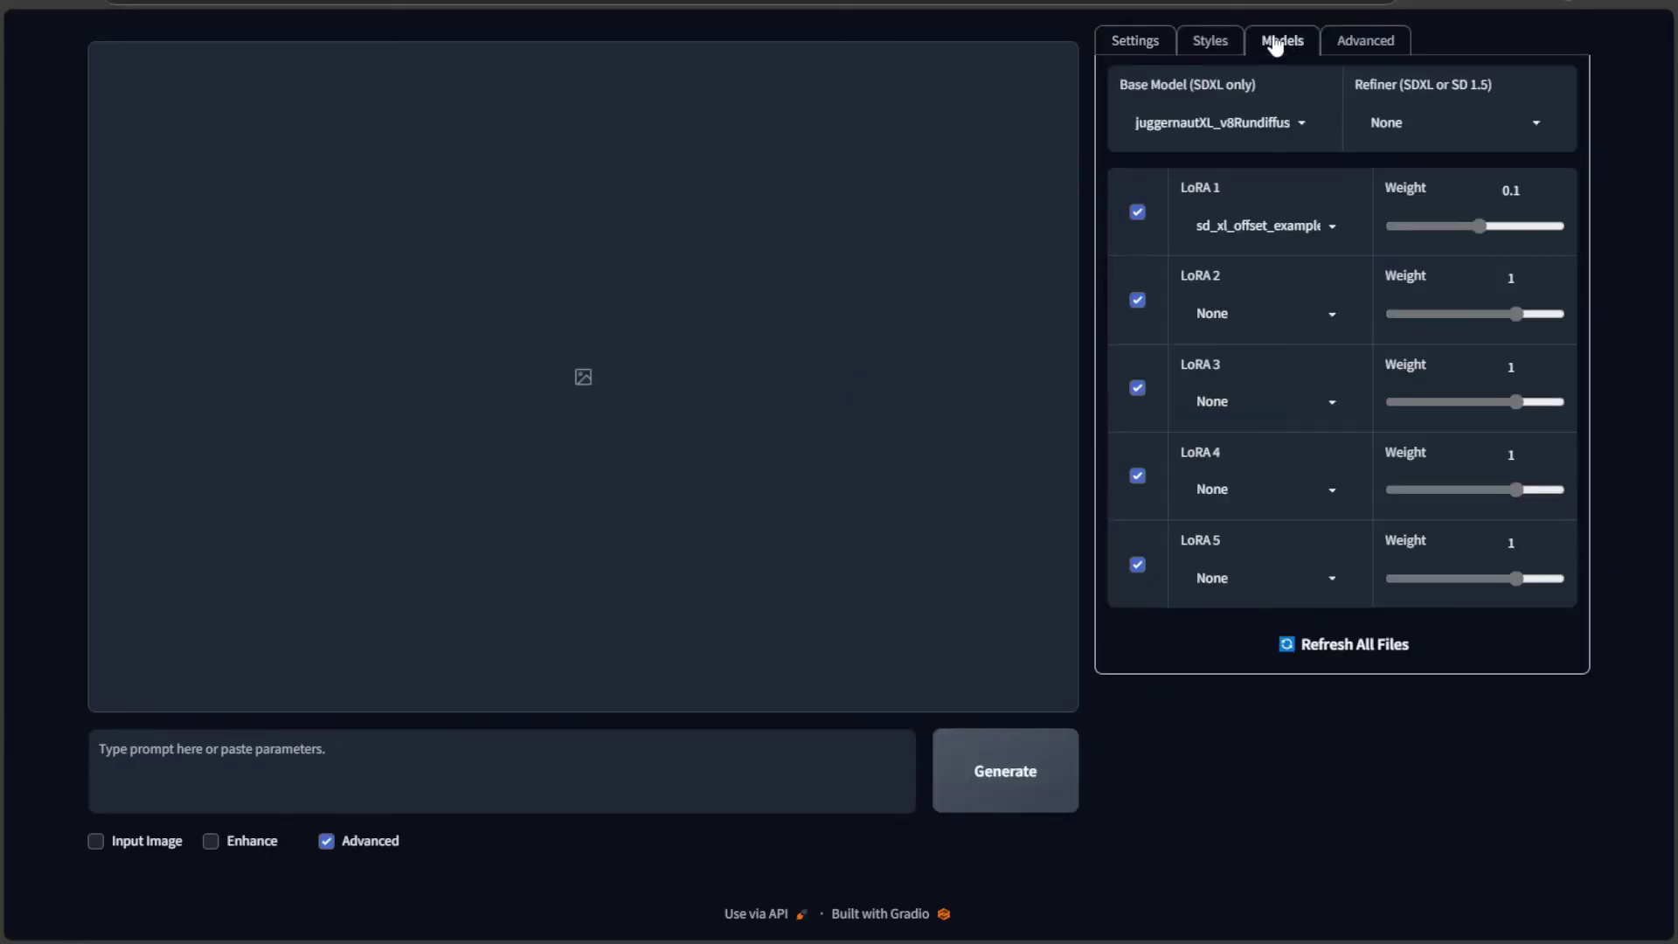
left_click(1222, 119)
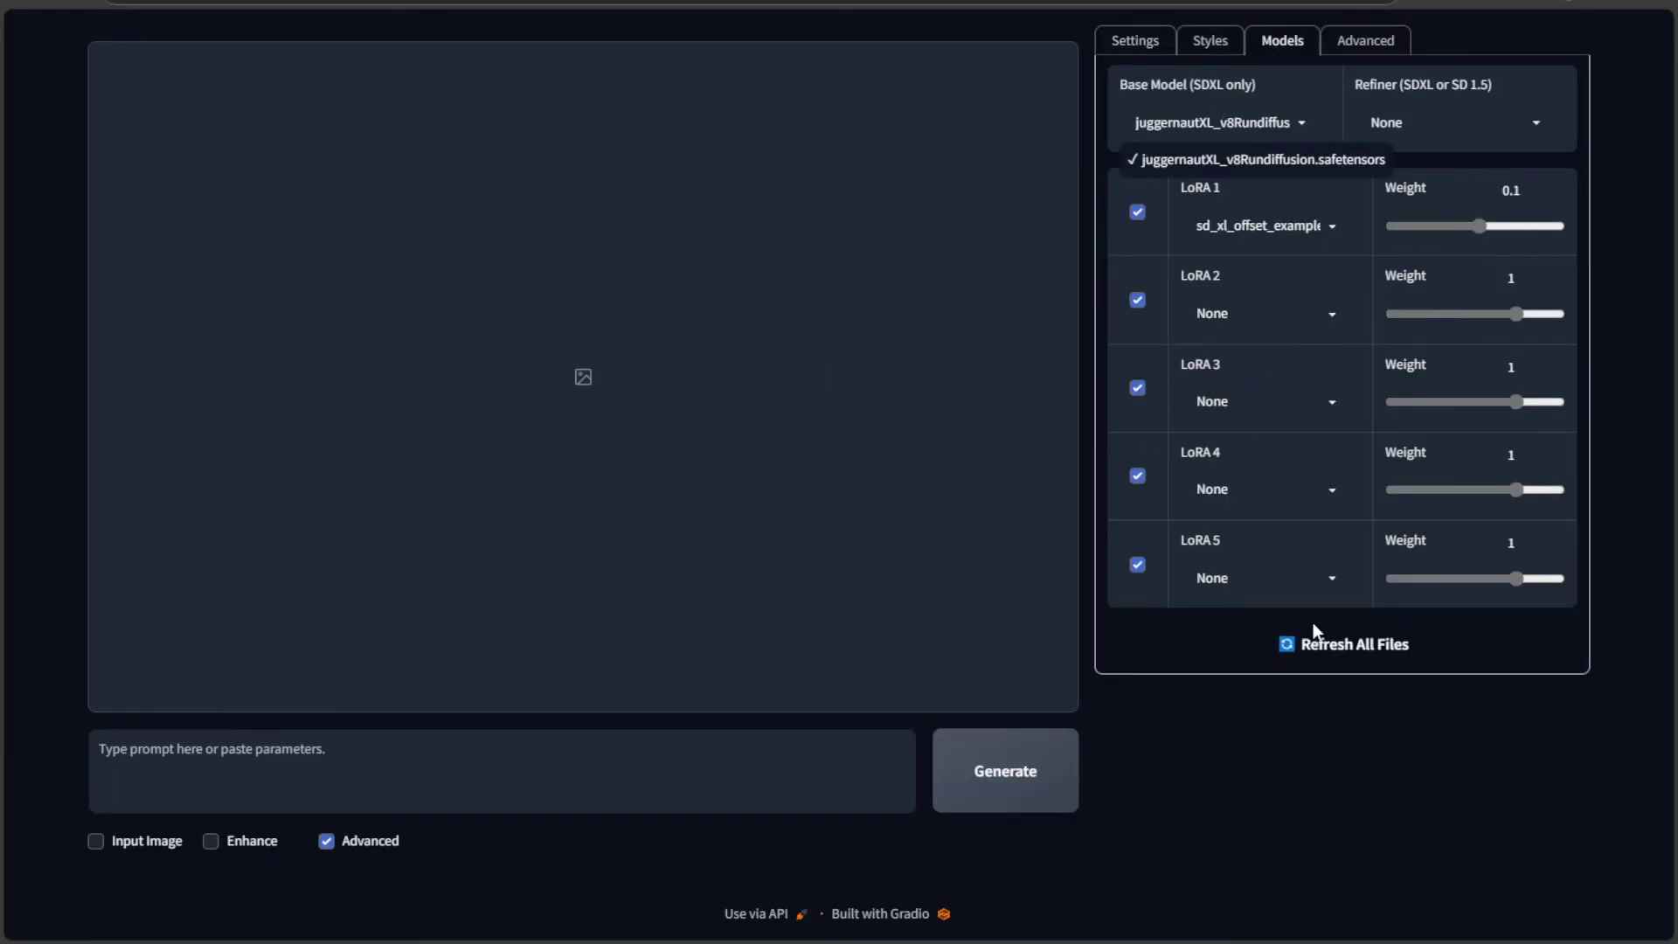
left_click(1316, 645)
left_click(1277, 121)
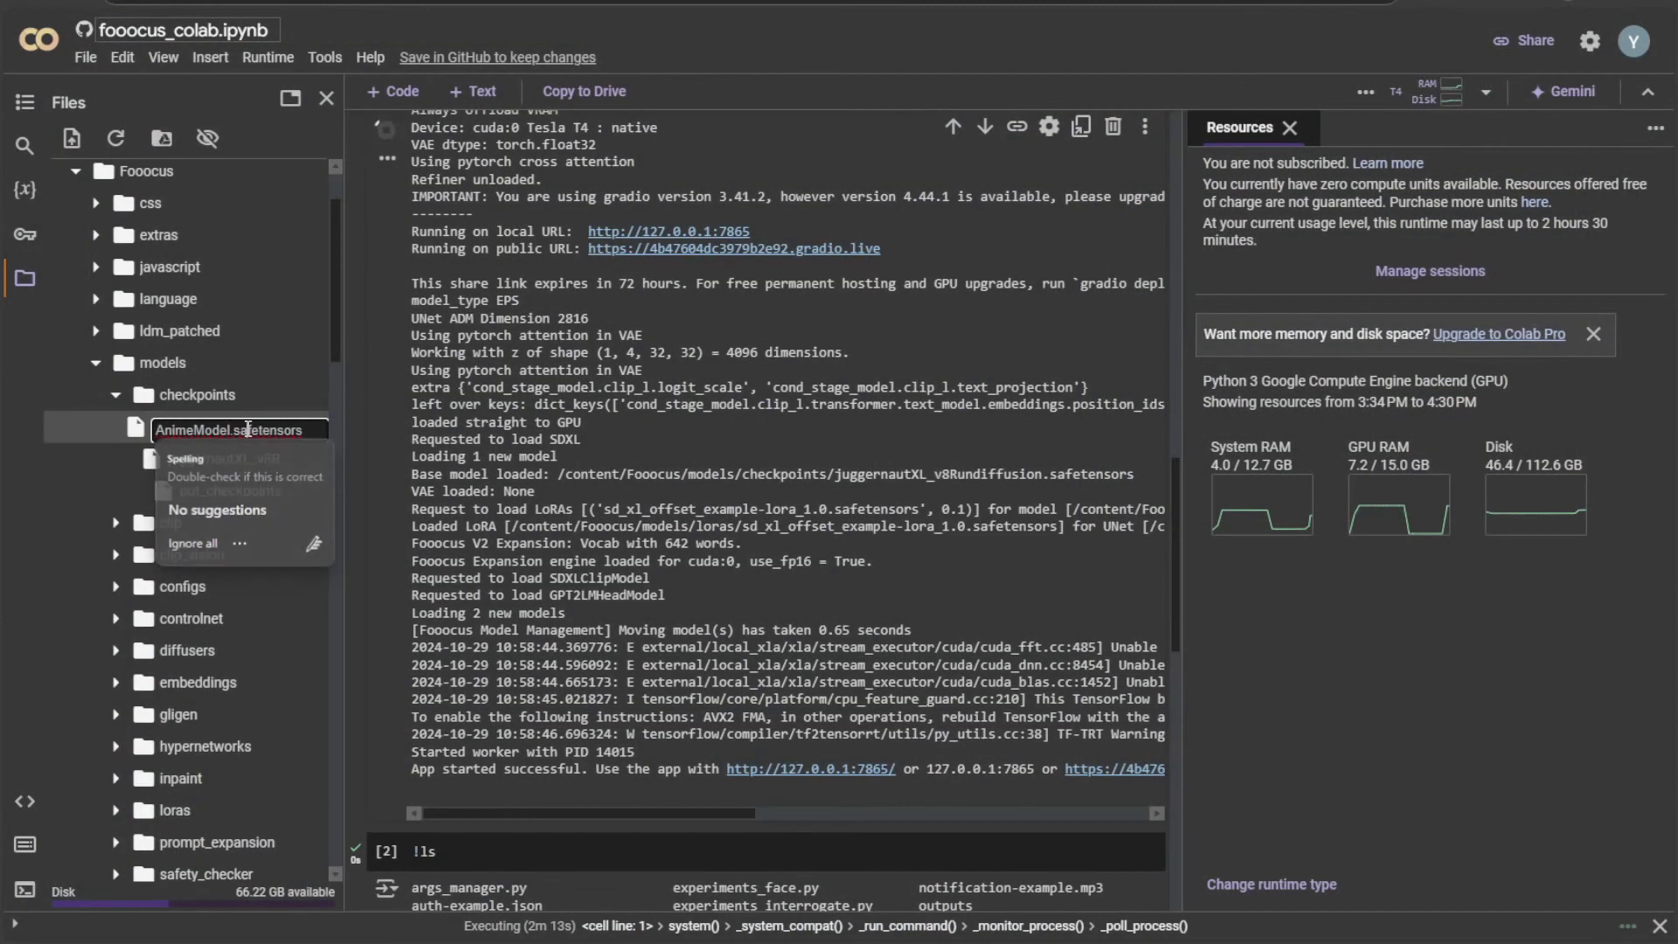
Rename the checkpoint to AnimeModel.safetensors in Colab's file tree.
double_click(259, 429)
left_click(308, 431)
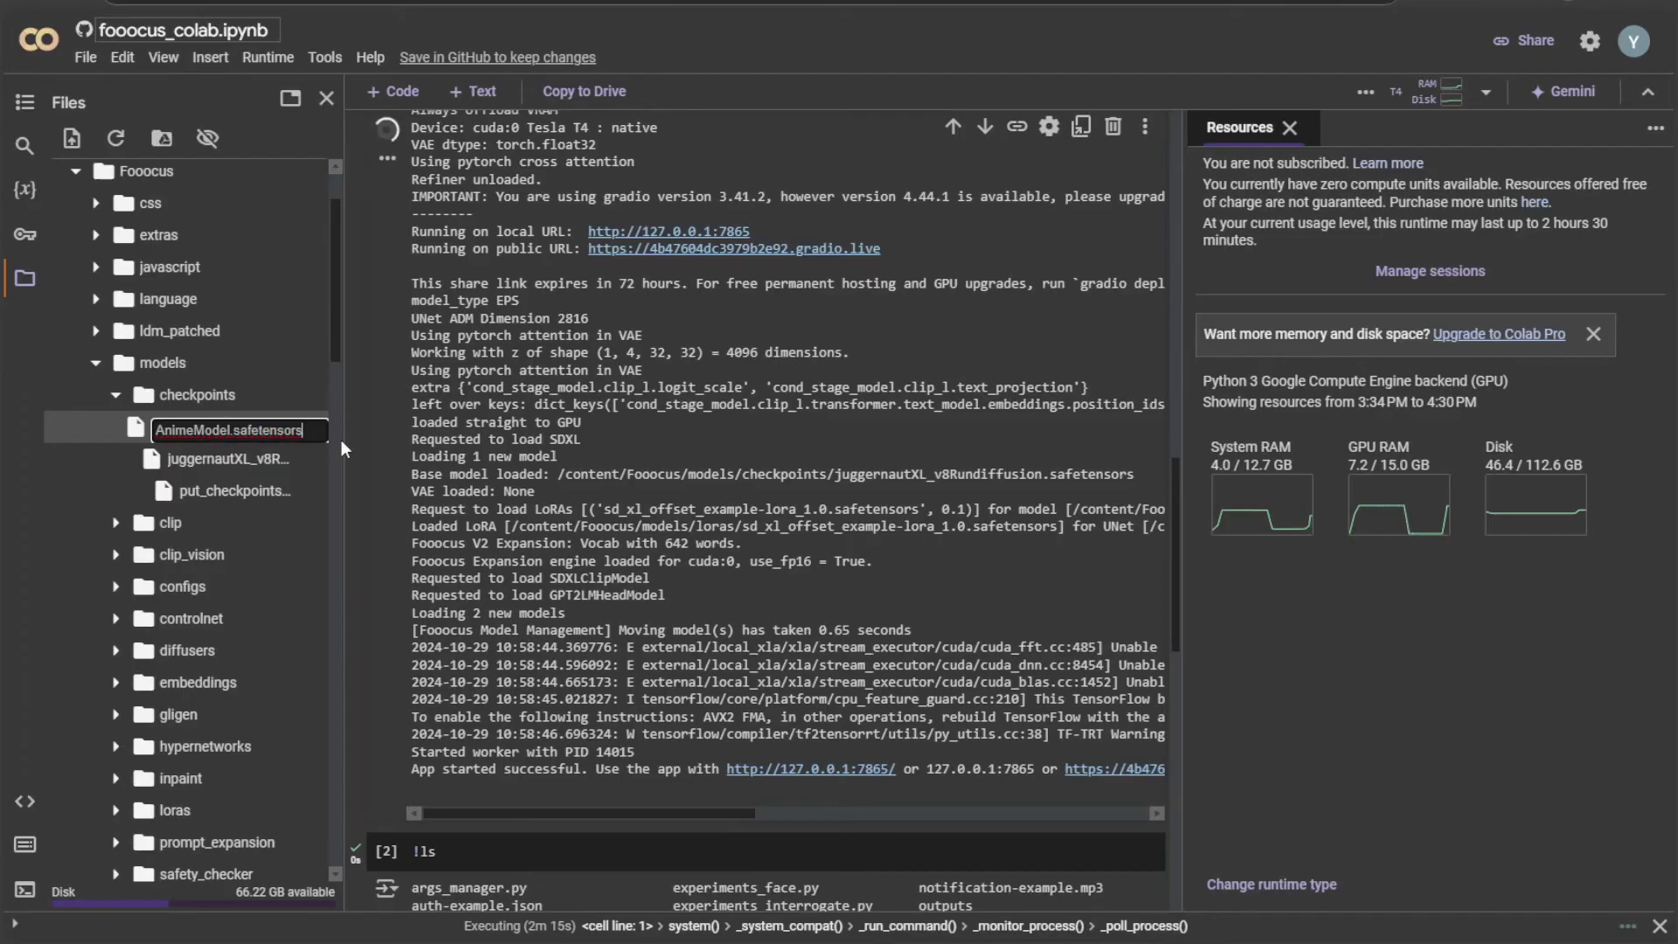
key("Return")
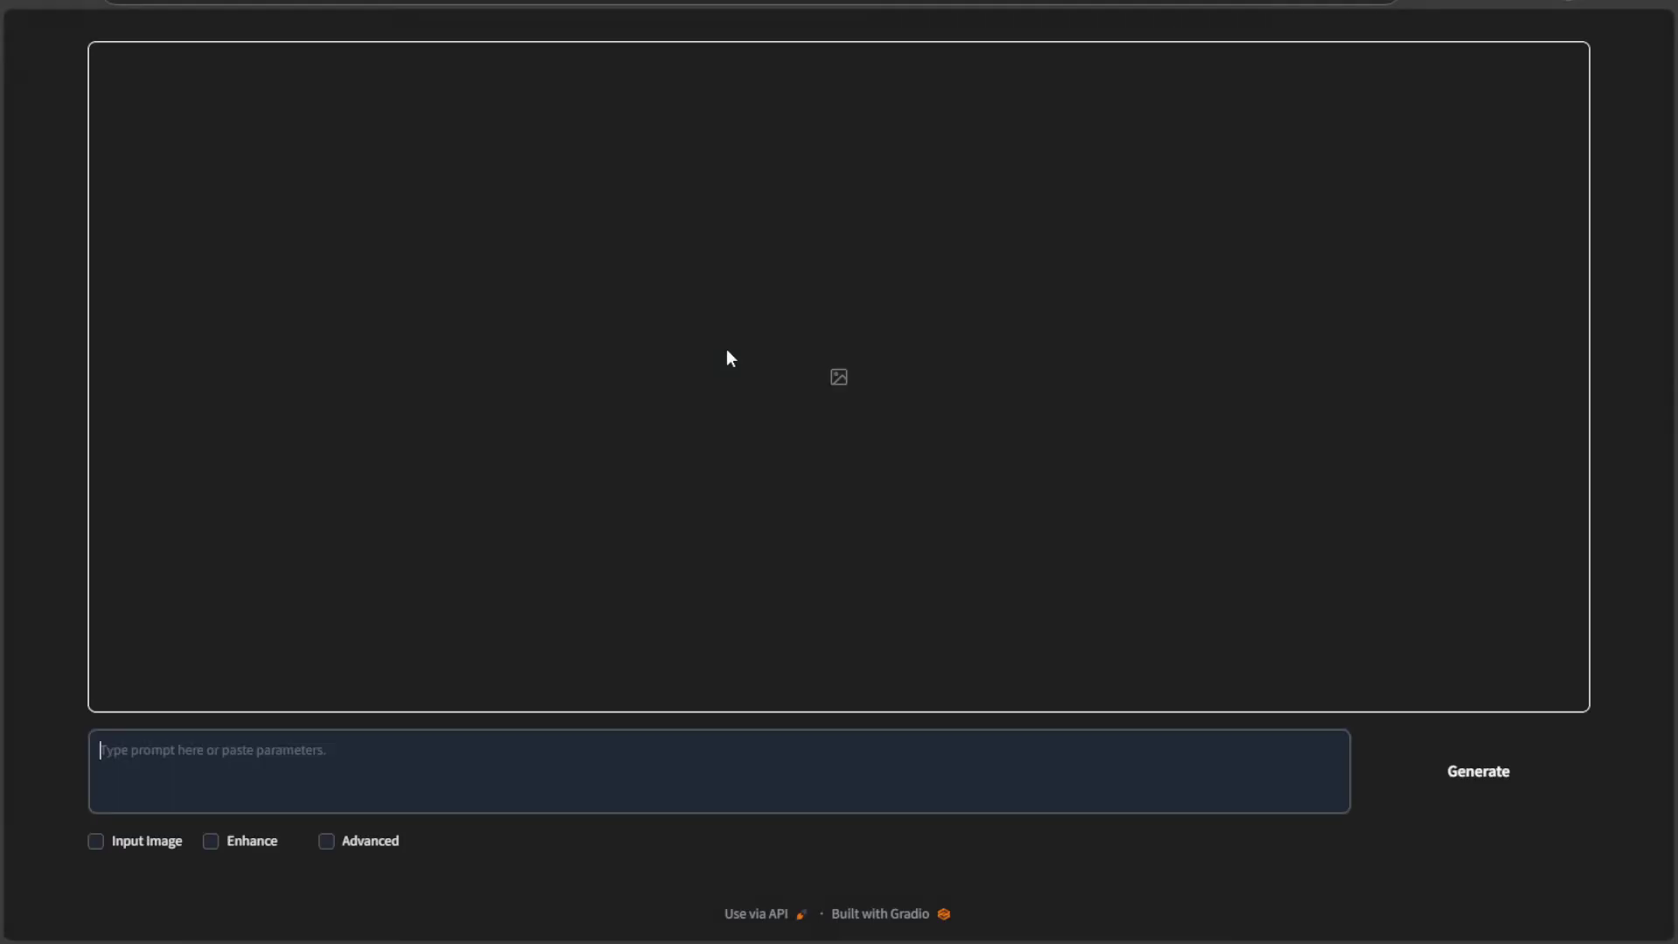
Set the Fooocus base model to AnimeModel.safetensors.
left_click(328, 842)
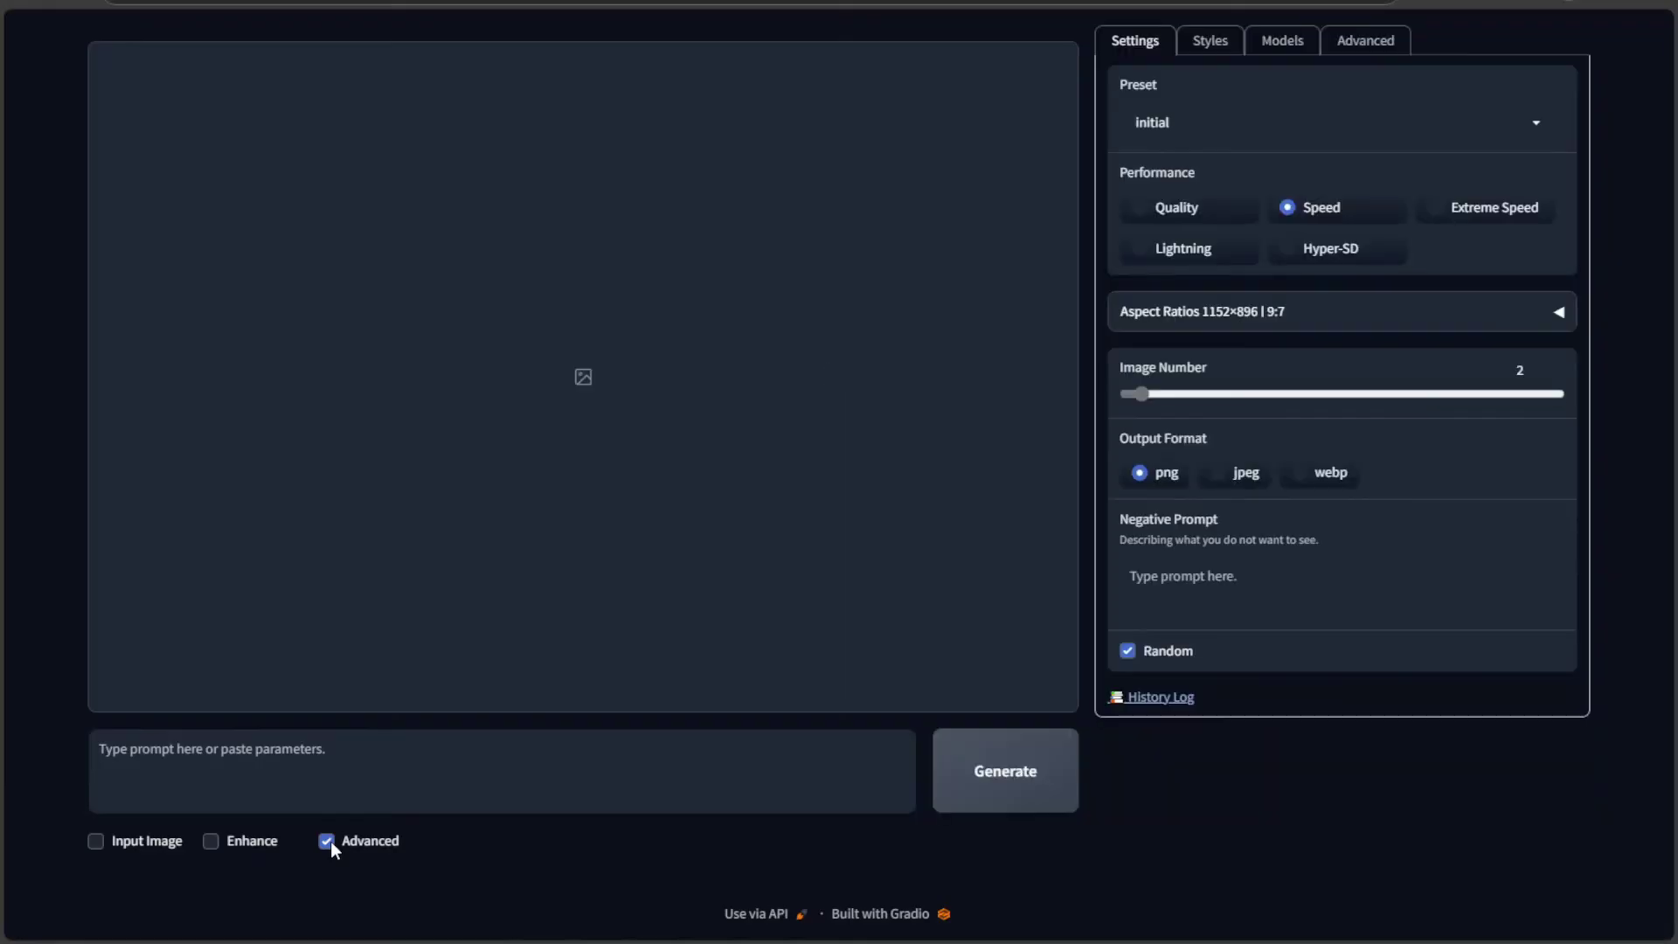
left_click(1287, 44)
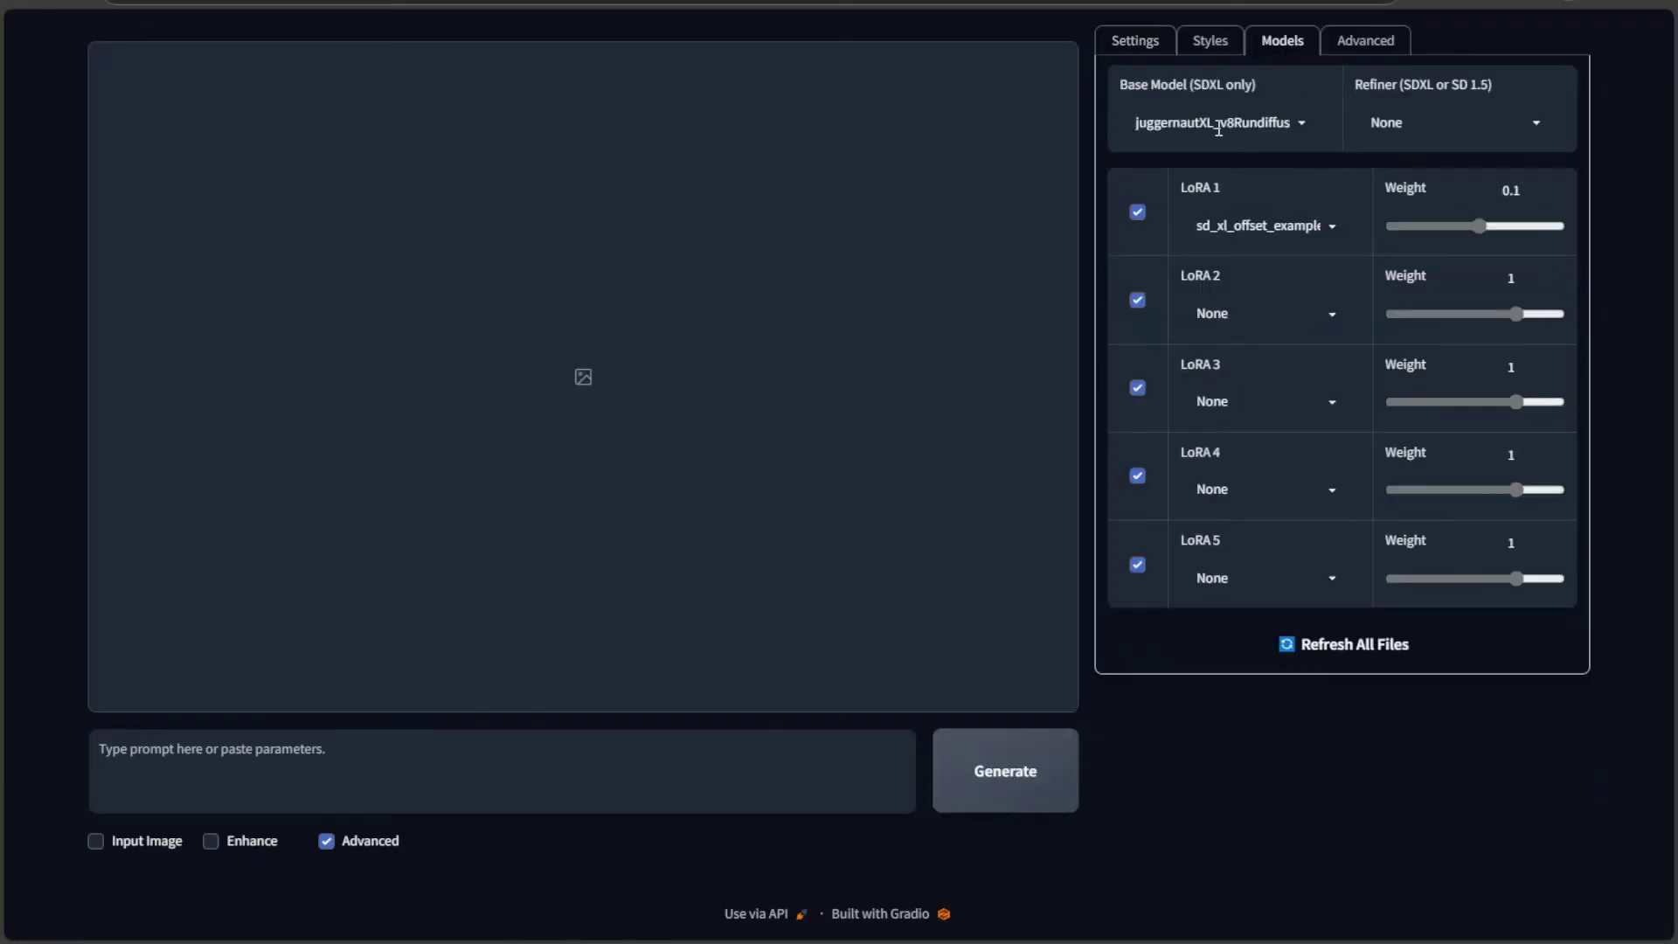
left_click(1229, 123)
left_click(1341, 642)
left_click(1258, 129)
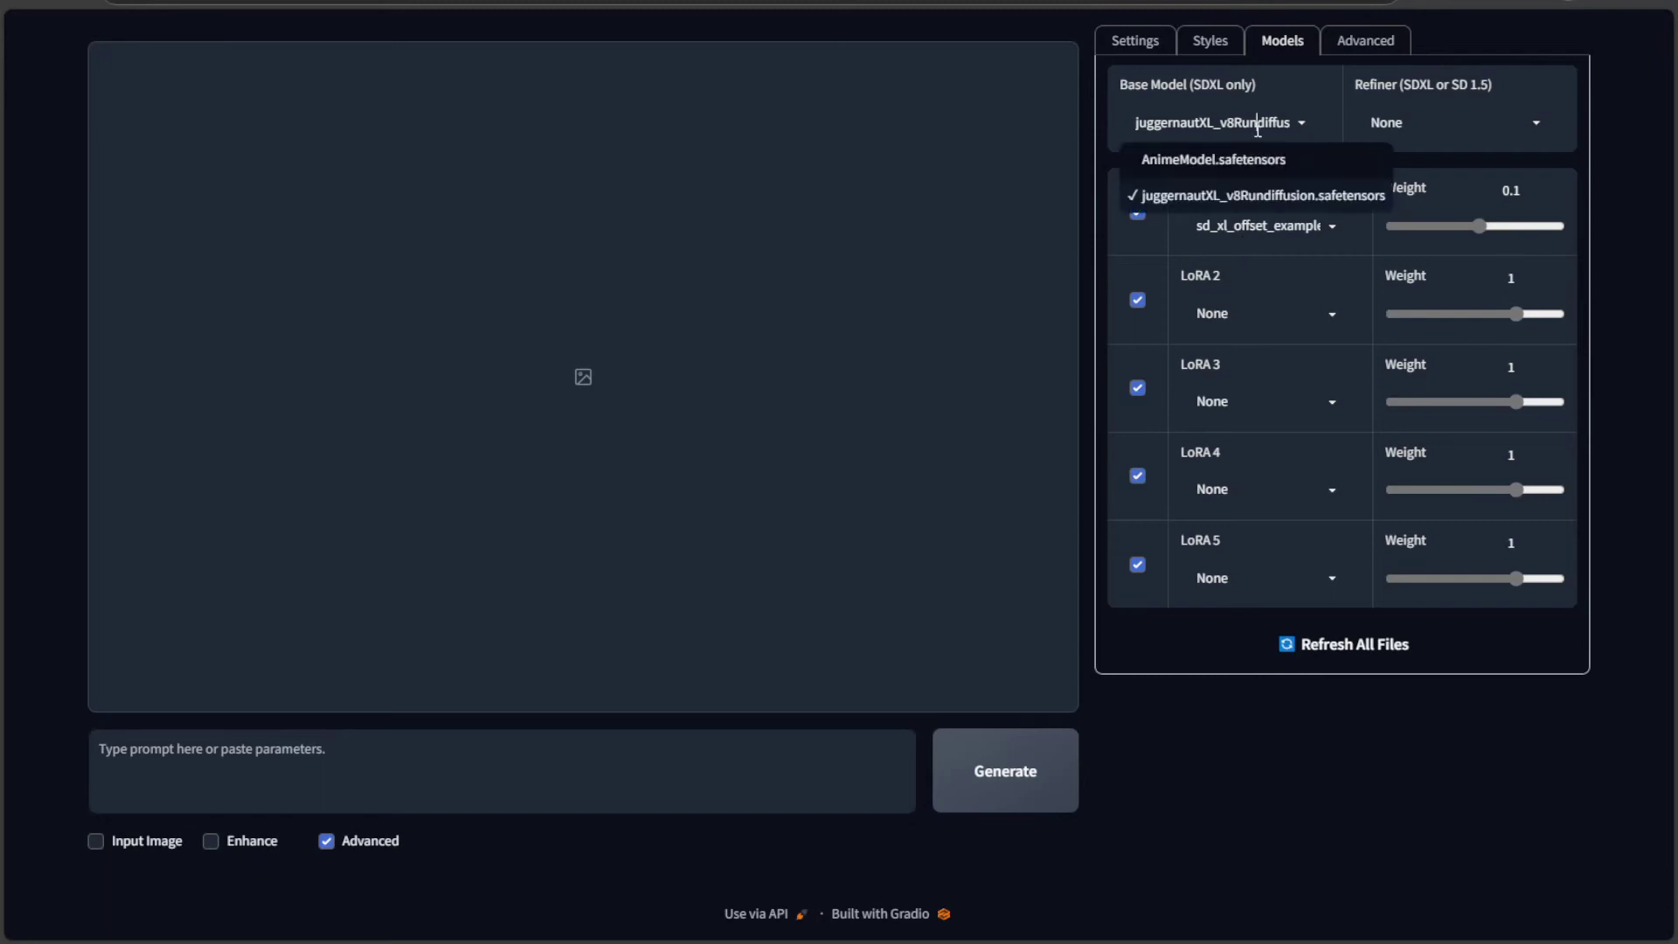
left_click(1173, 163)
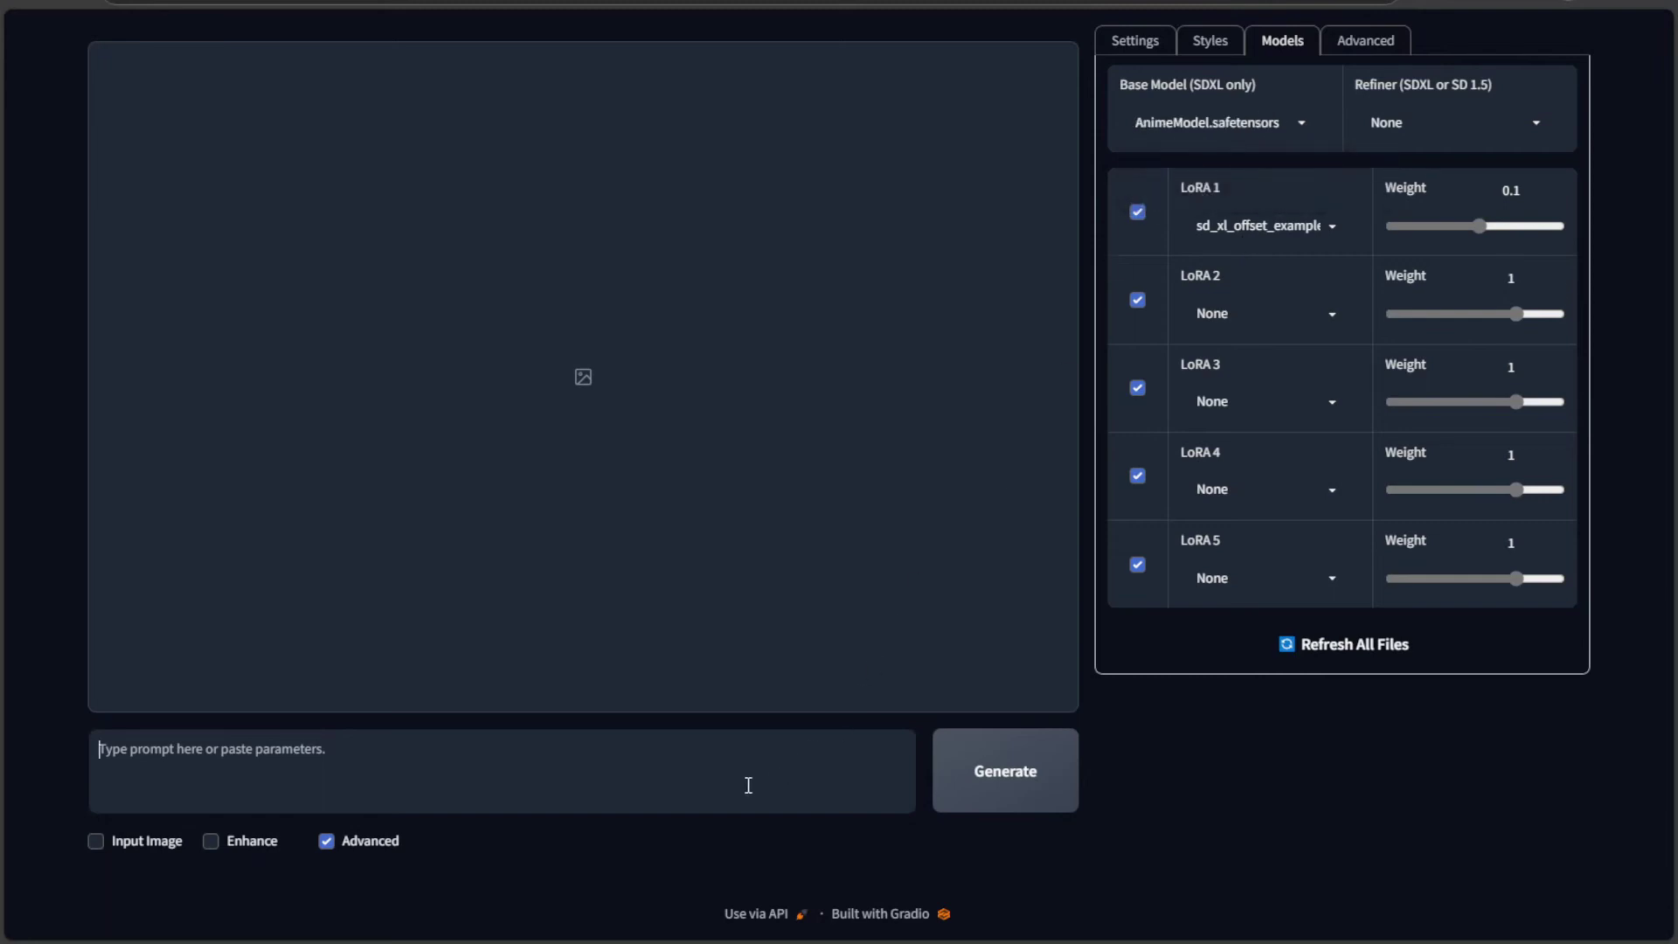
Generate images for the prompt 'a woman' and view both results full size.
type("a woman")
left_click(979, 774)
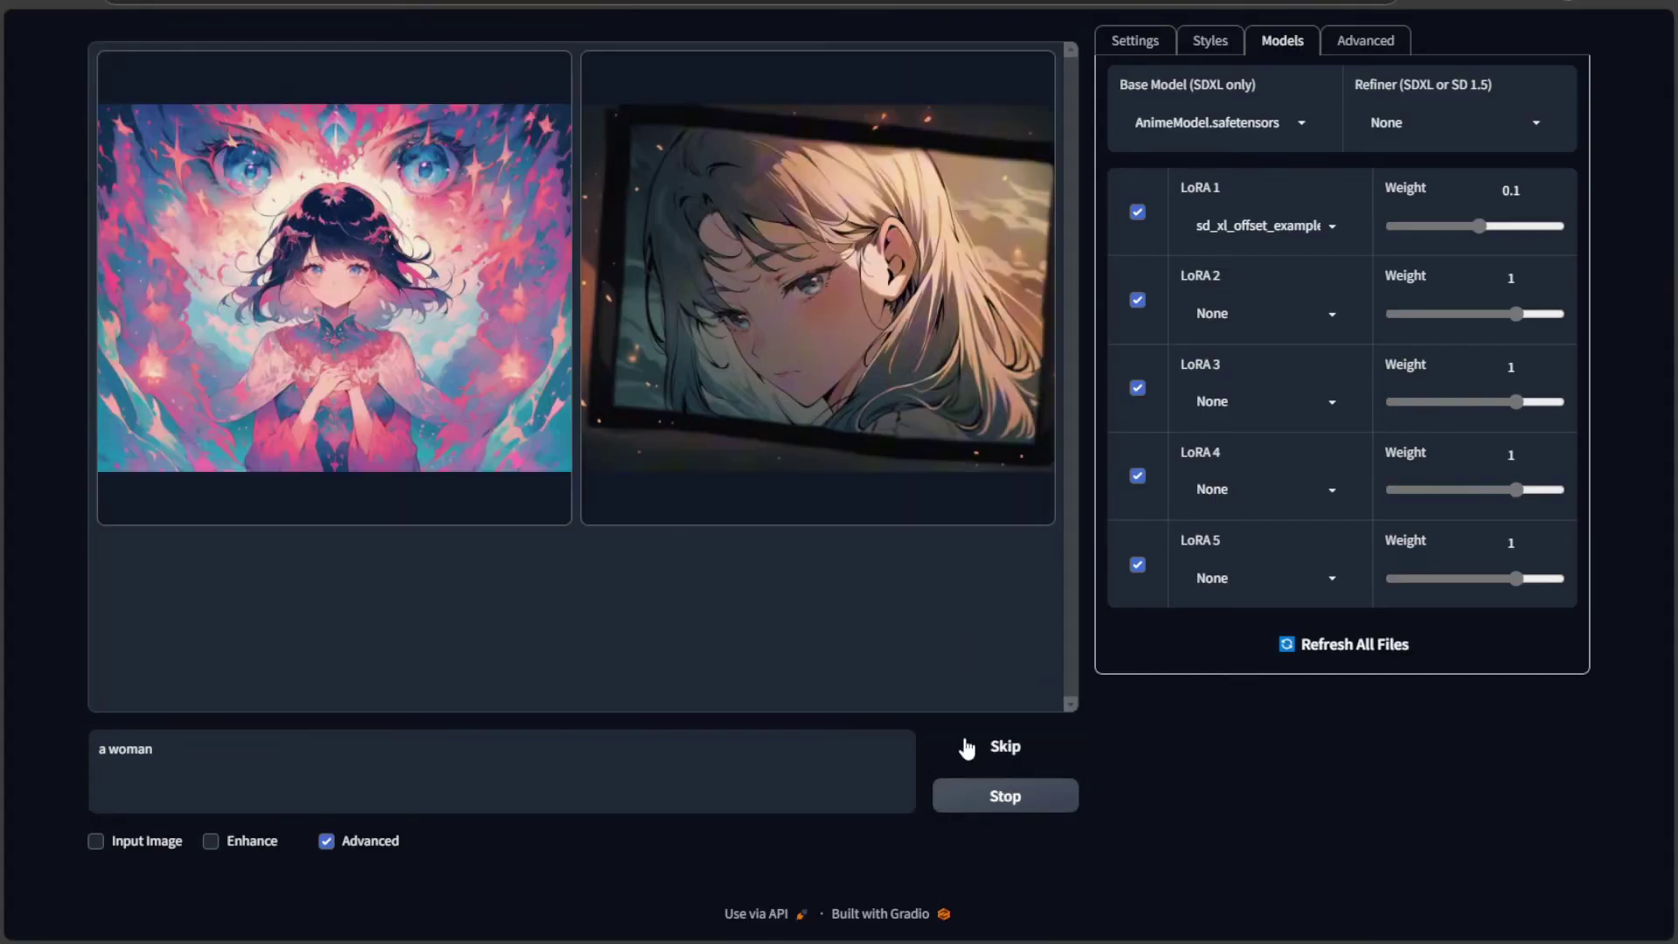
left_click(790, 360)
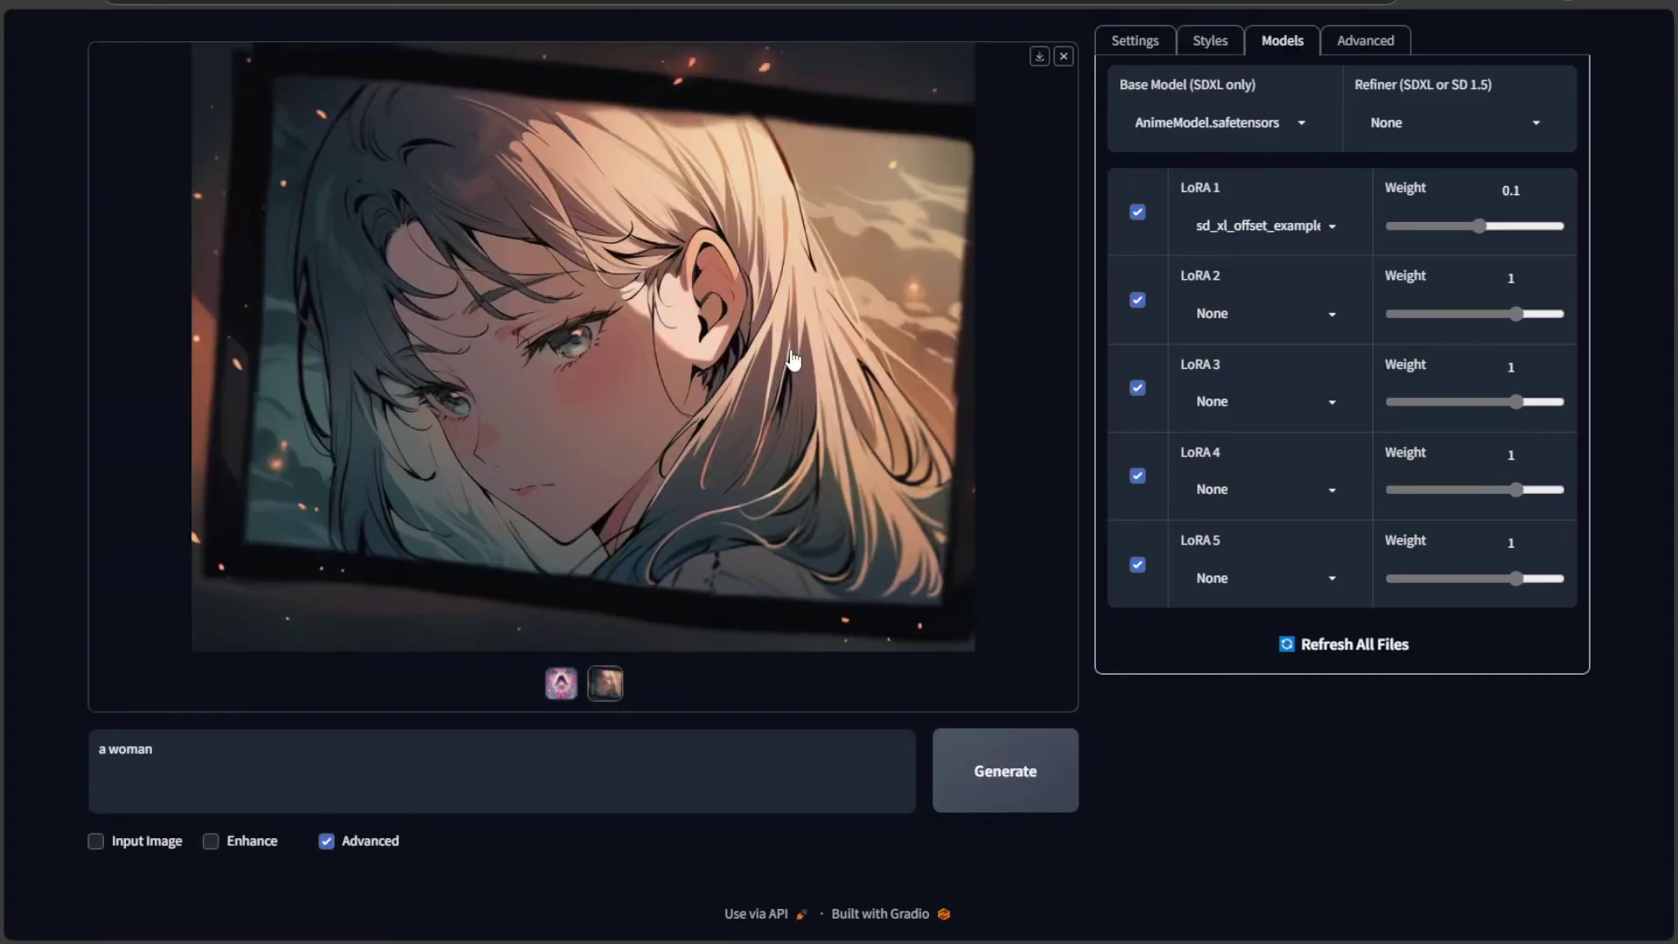
left_click(563, 696)
left_click(686, 511)
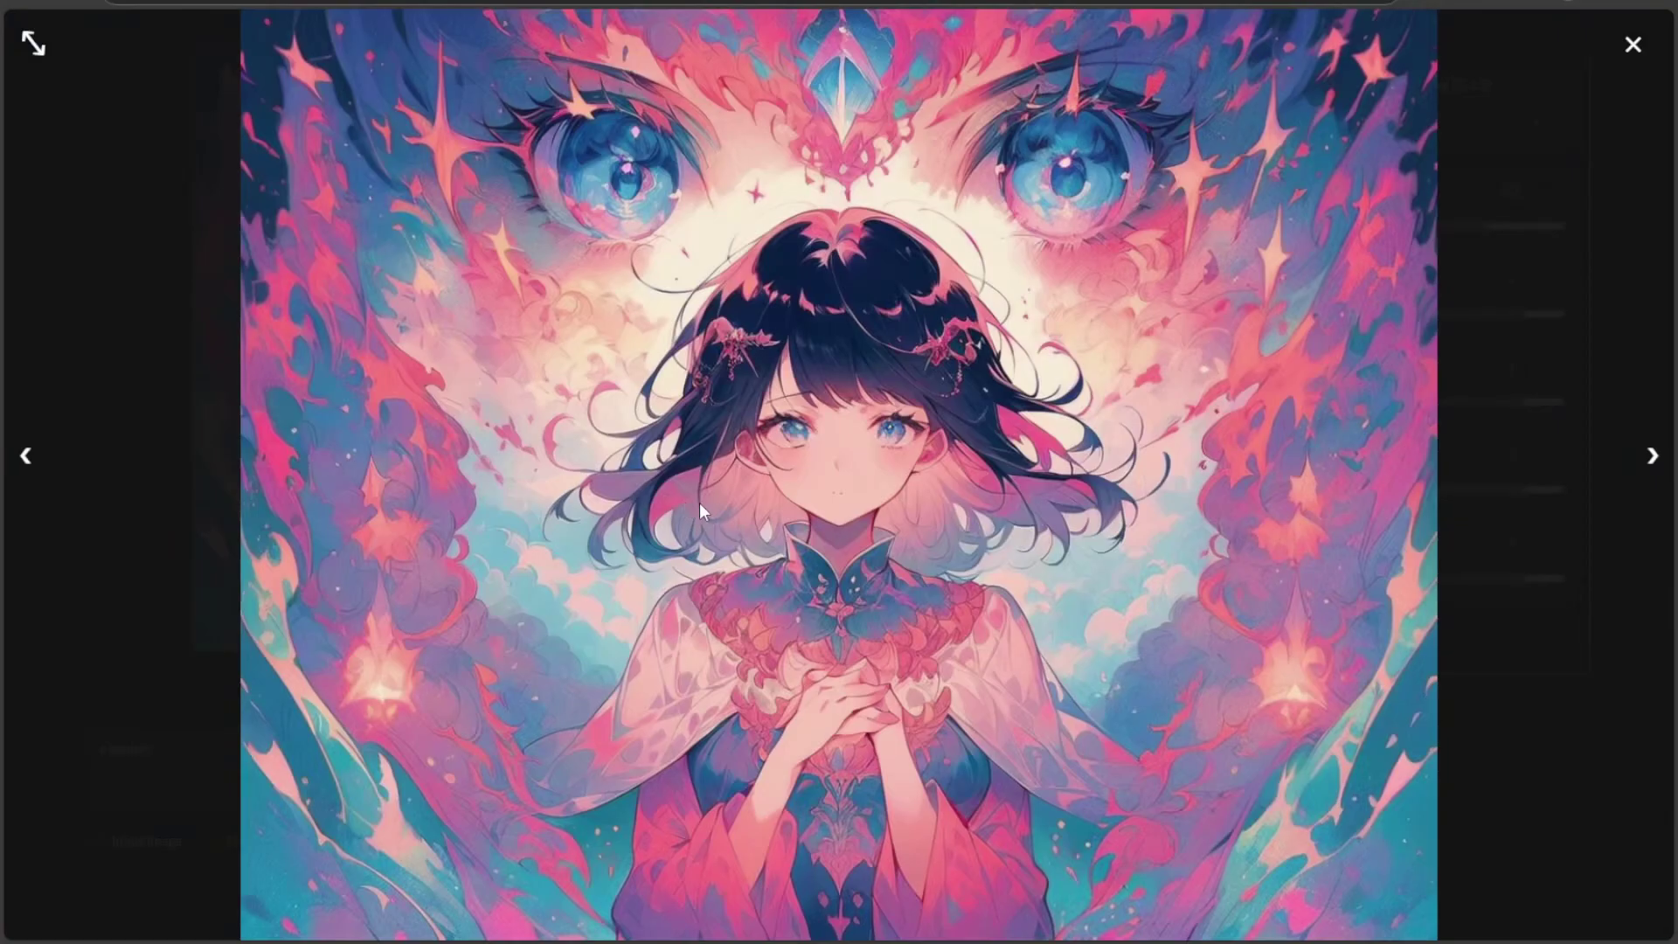
left_click(1644, 464)
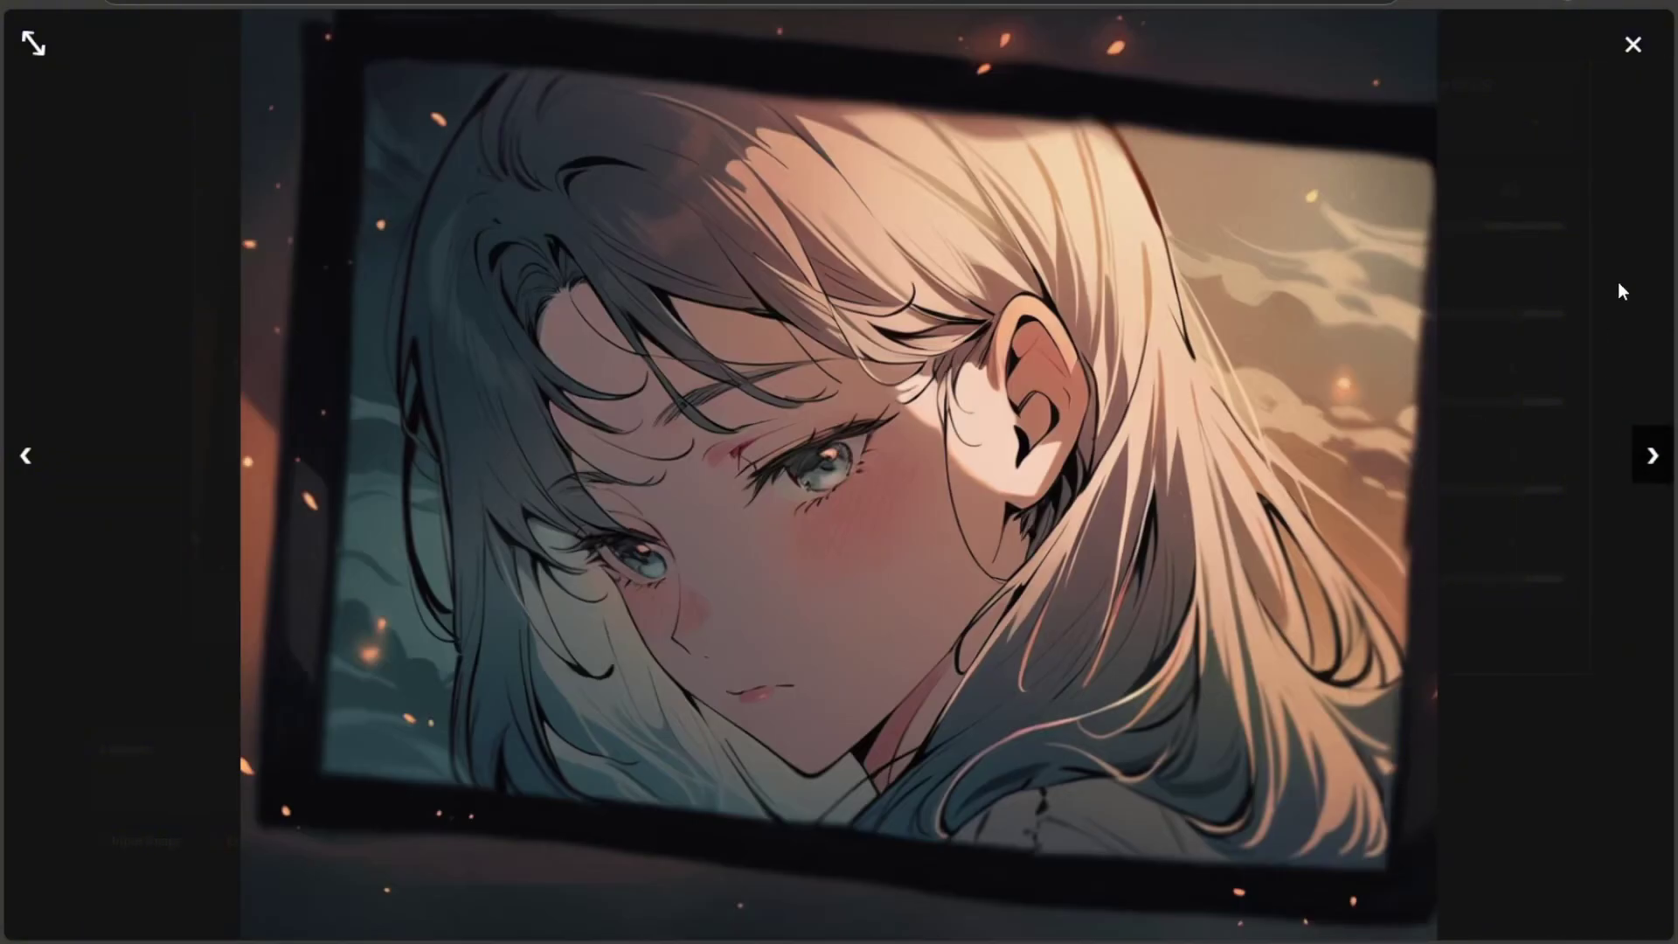
left_click(1633, 46)
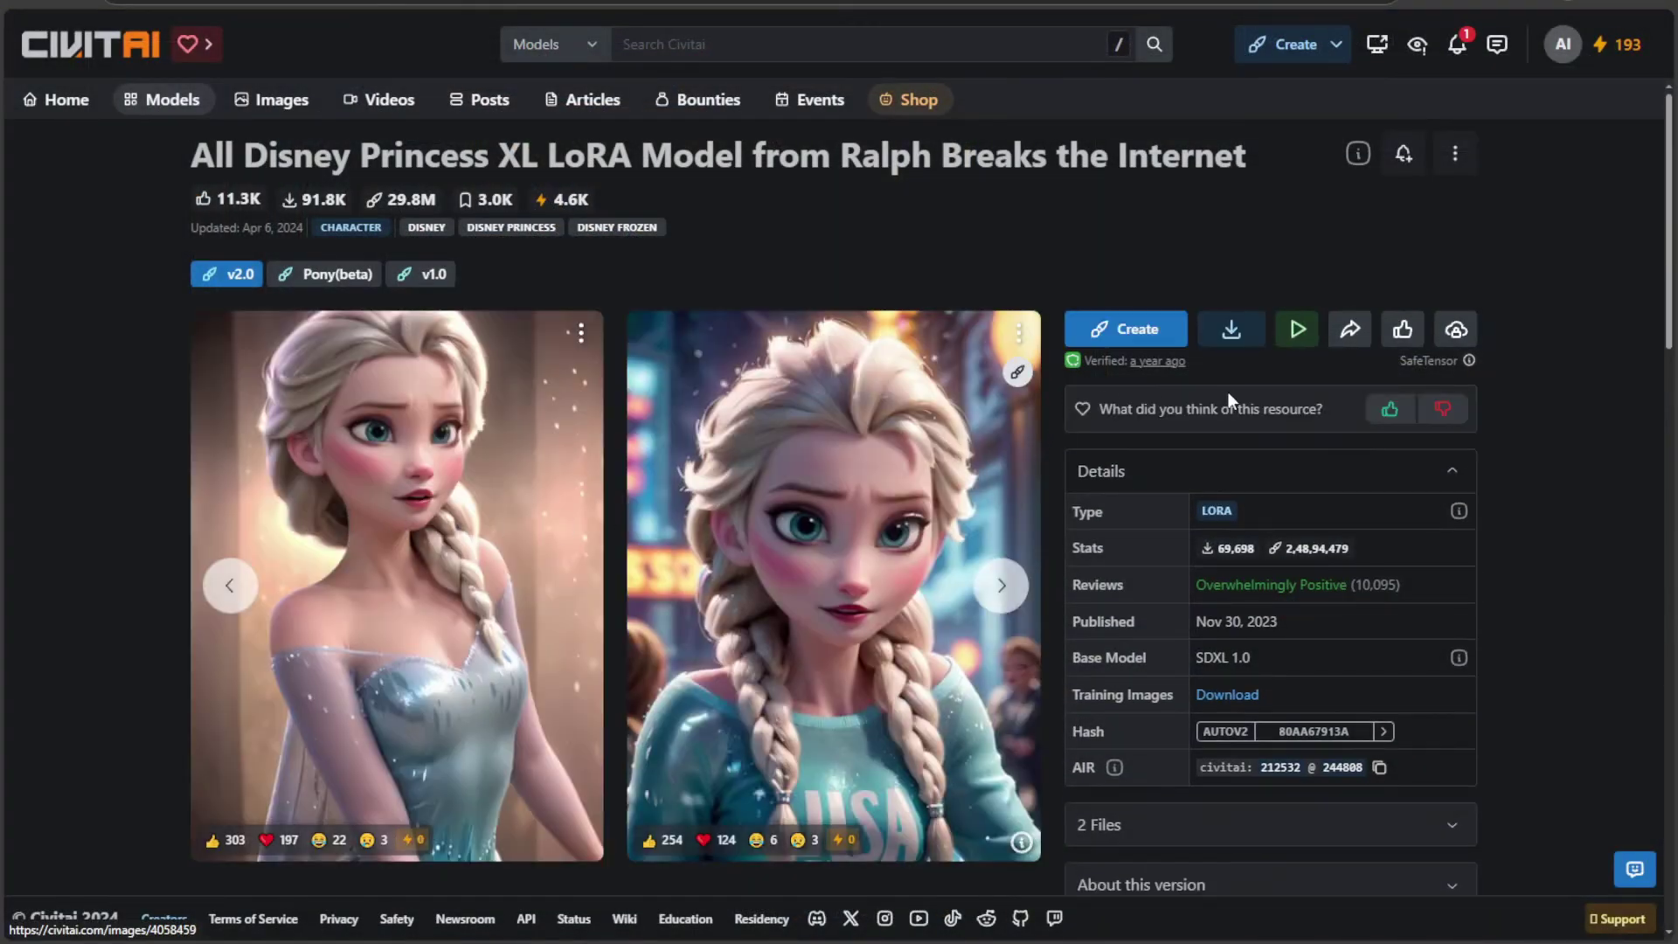
Copy the download link of the 47.93 MB All Disney Princess XL LoRA file.
left_click(1250, 332)
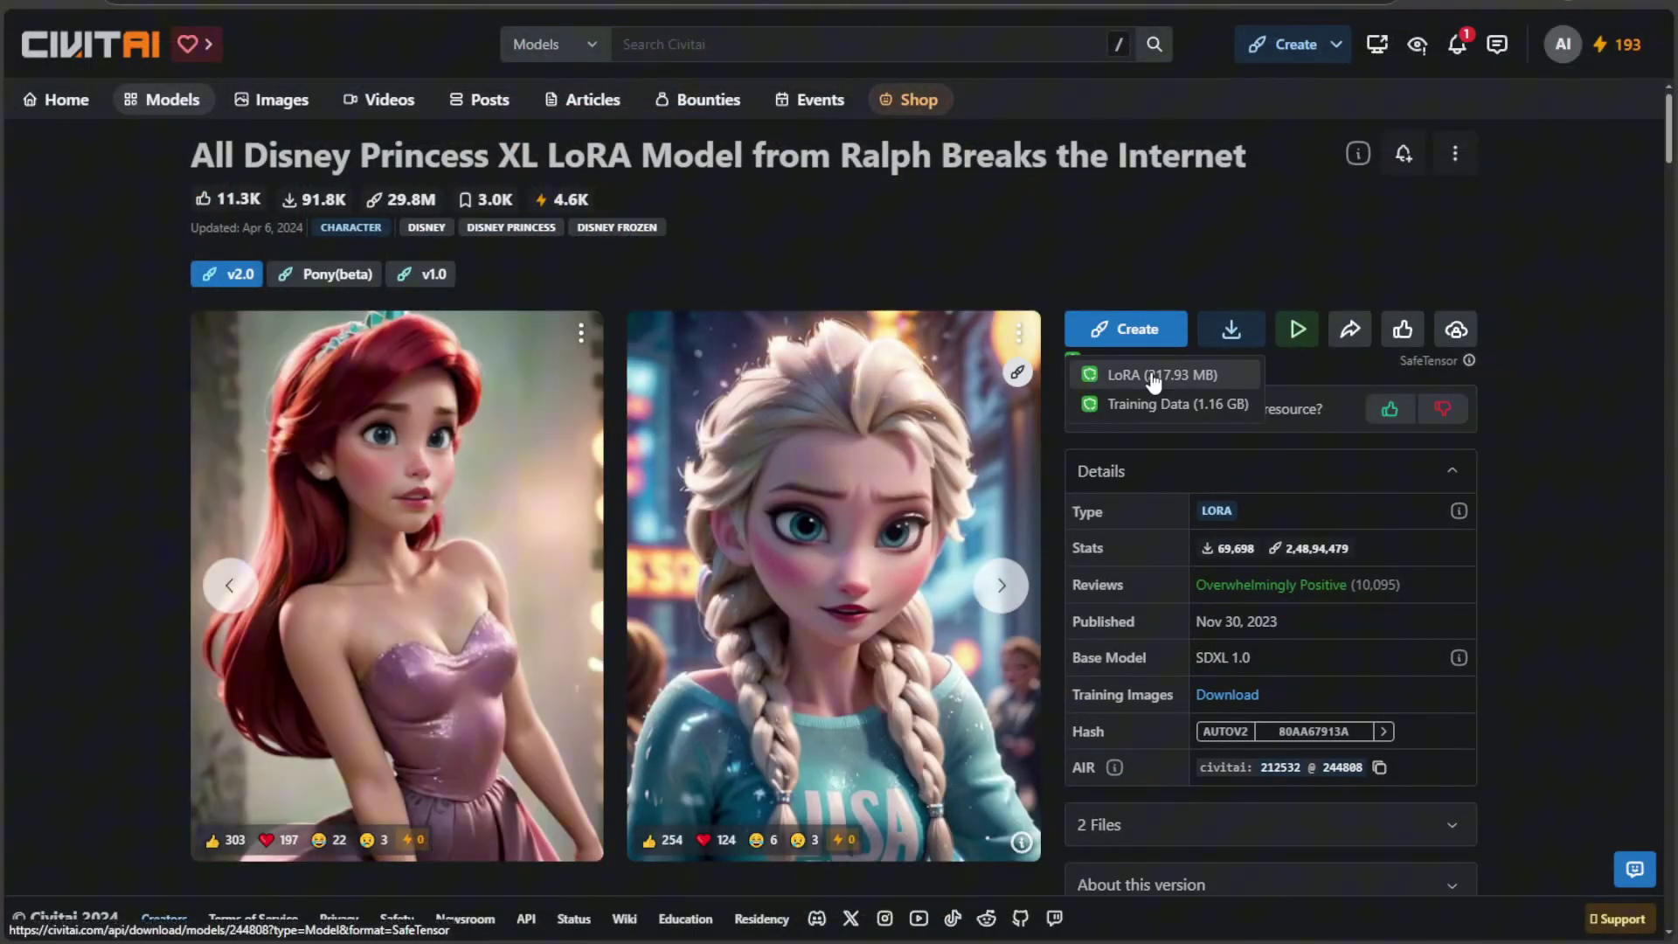
right_click(1151, 371)
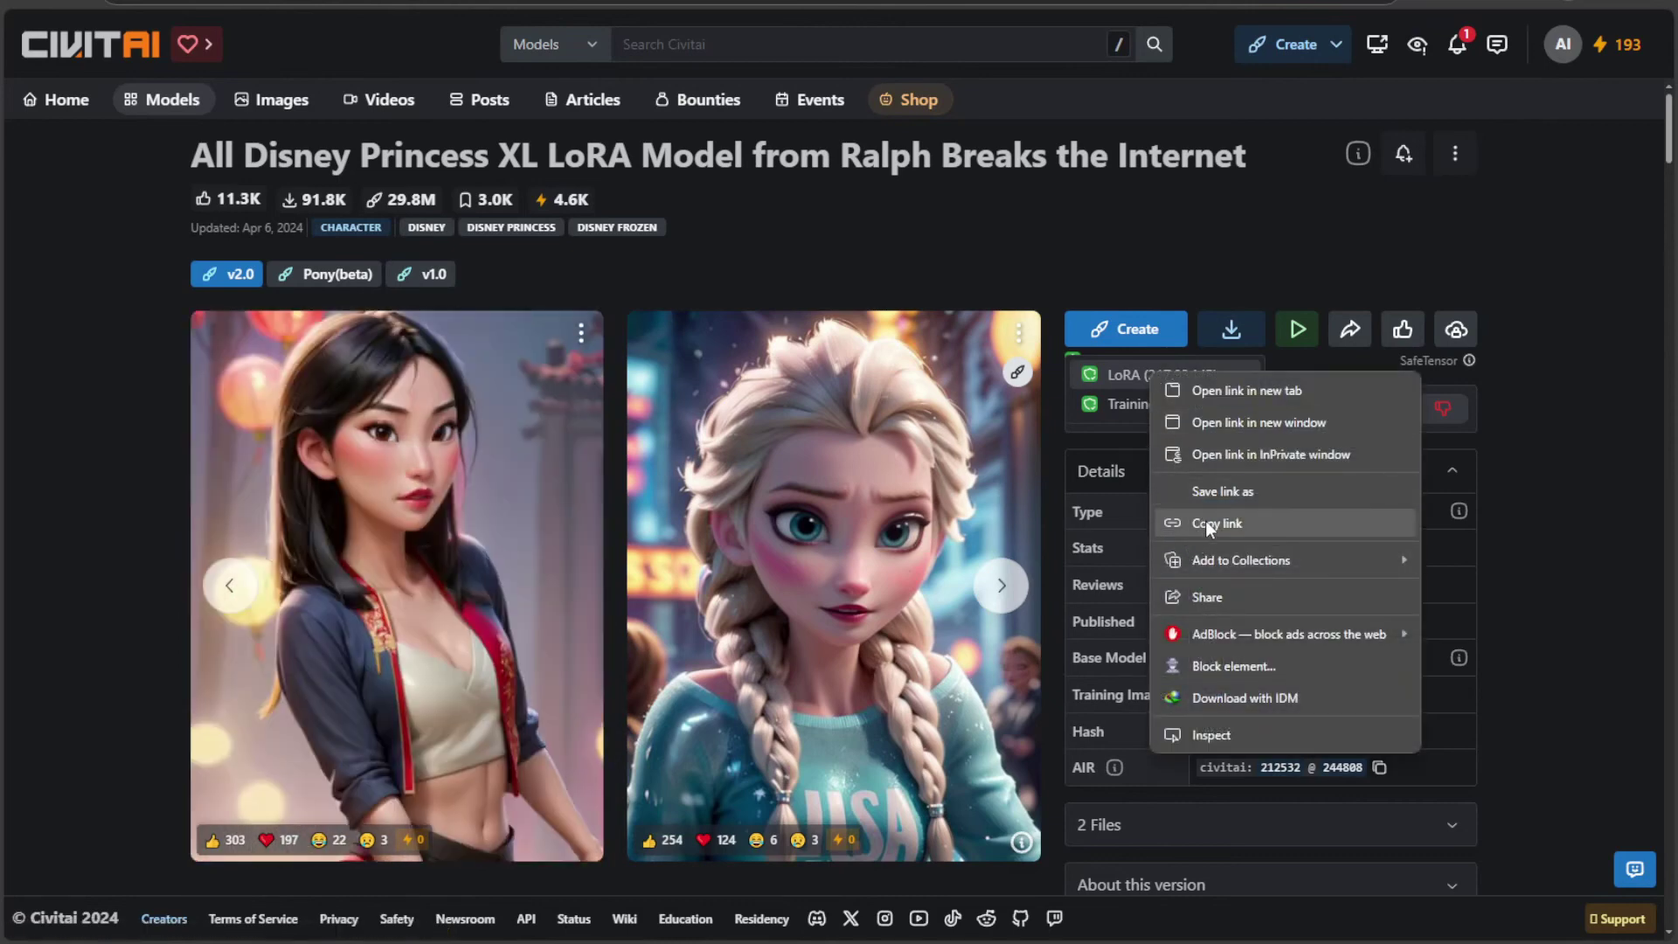
left_click(1206, 524)
Replace the old model URL in the wget cell with the Disney Princess LoRA link and run it.
key("ctrl+Tab")
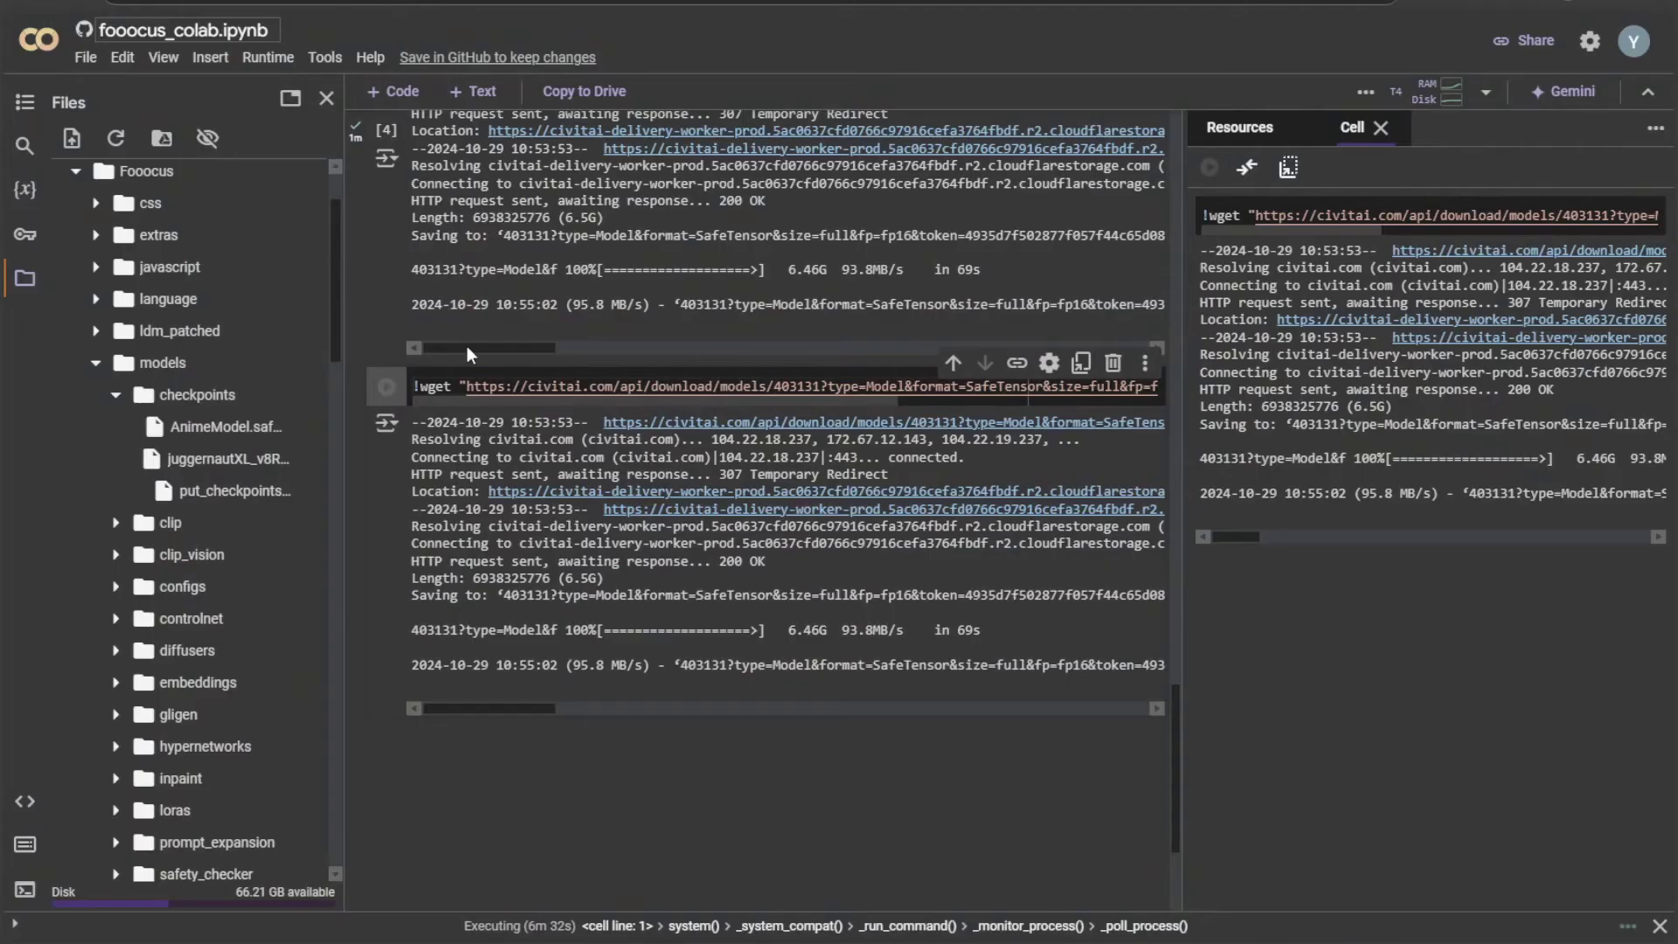
key("shift+Right")
key("shift+Right")
key("shift+Right")
key("shift+Right")
key("shift+Right")
key("shift+Right")
key("shift+Right")
key("shift+Right")
key("shift+Right")
key("shift+Right")
key("shift+Right")
key("shift+Right")
key("shift+Right")
key("shift+Right")
key("shift+Right")
key("shift+Right")
key("shift+Right")
key("shift+Right")
key("shift+Right")
key("shift+Right")
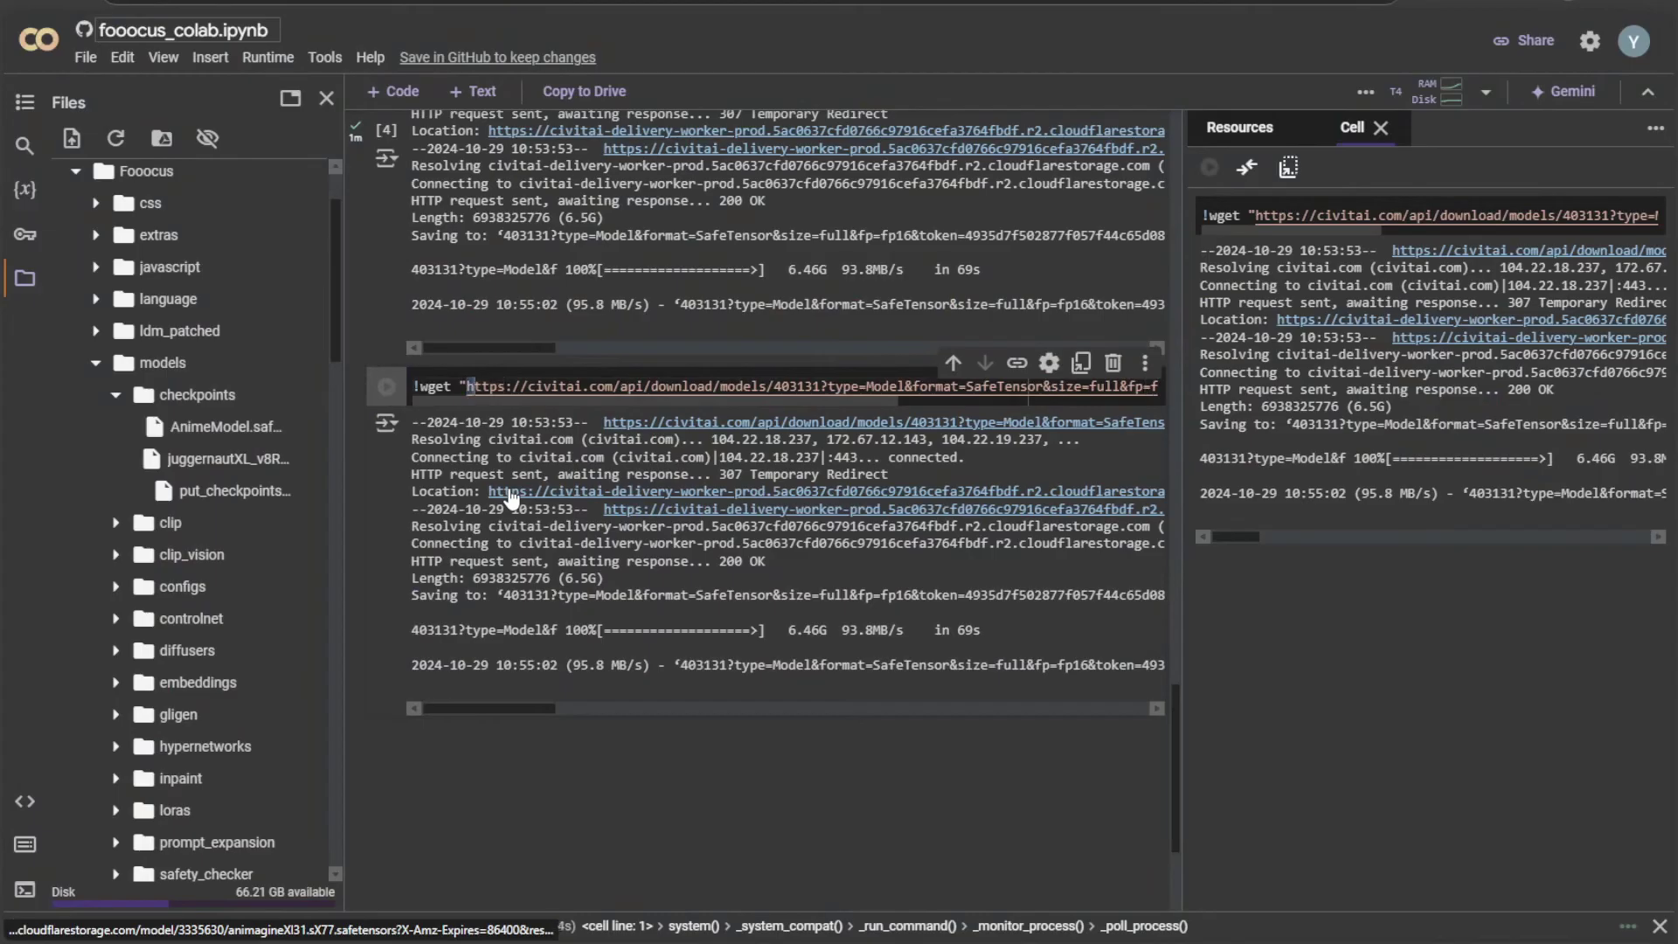
key("shift+Right")
key("shift+Right")
key("shift+Right")
key("shift+Right")
key("shift+Right")
key("shift+Right")
key("shift+Right")
key("shift+Right")
key("shift+Right")
key("shift+Right")
key("shift+Right")
key("shift+Right")
key("shift+Right")
key("shift+Right")
key("shift+Right")
key("shift+Right")
key("shift+Right")
key("shift+Right")
key("shift+Right")
key("shift+Right")
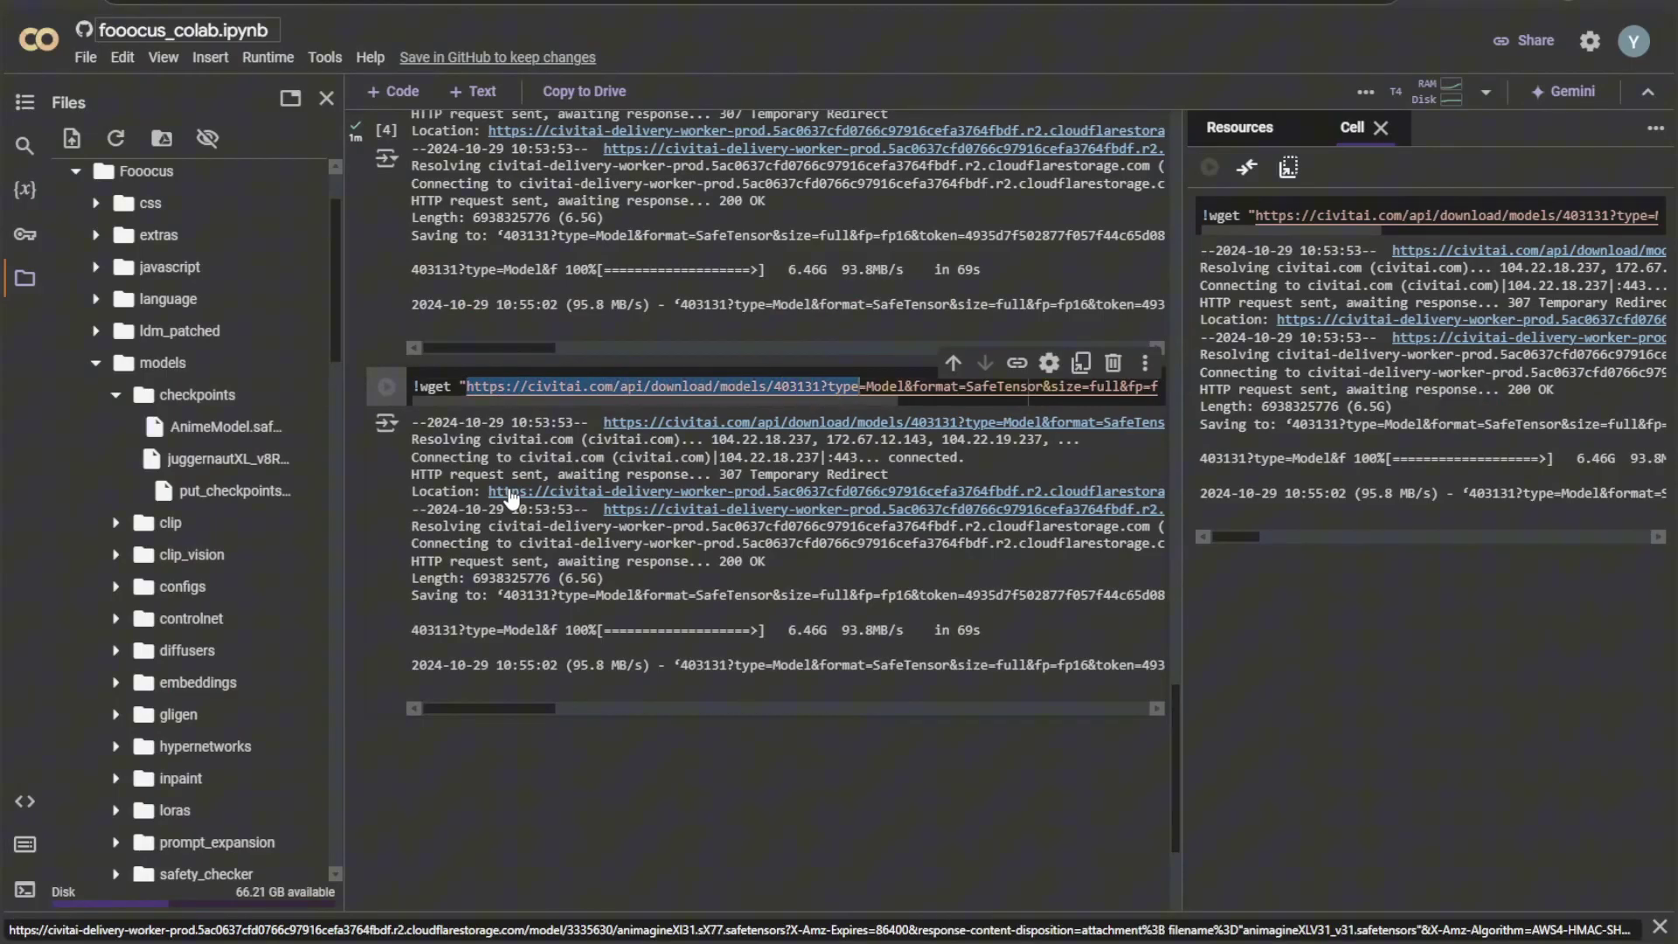
key("shift+Right")
key("shift+Right")
key("shift+Right")
key("shift+Right")
key("shift+Right")
key("shift+Right")
key("shift+Right")
key("shift+Right")
key("shift+Right")
key("shift+Right")
key("shift+Right")
key("shift+Right")
key("shift+Right")
key("shift+Right")
key("shift+Right")
key("shift+Right")
key("shift+Right")
key("shift+Right")
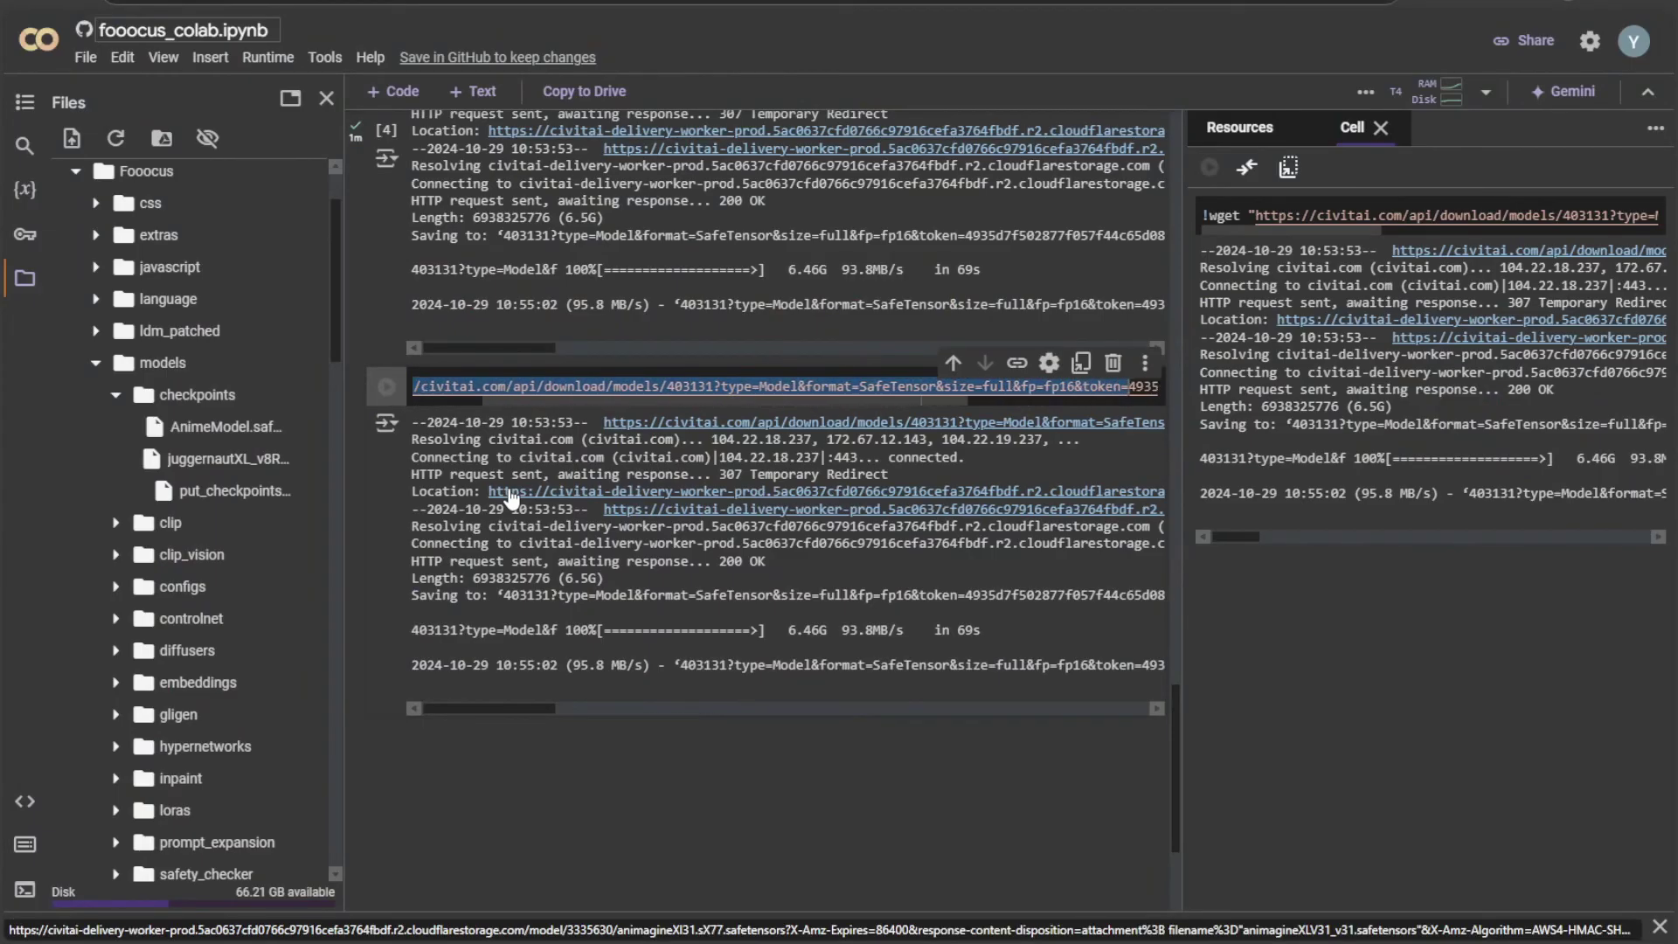
key("shift+Left")
key("shift+Left")
key("shift+Left")
key("shift+Left")
key("ctrl+v")
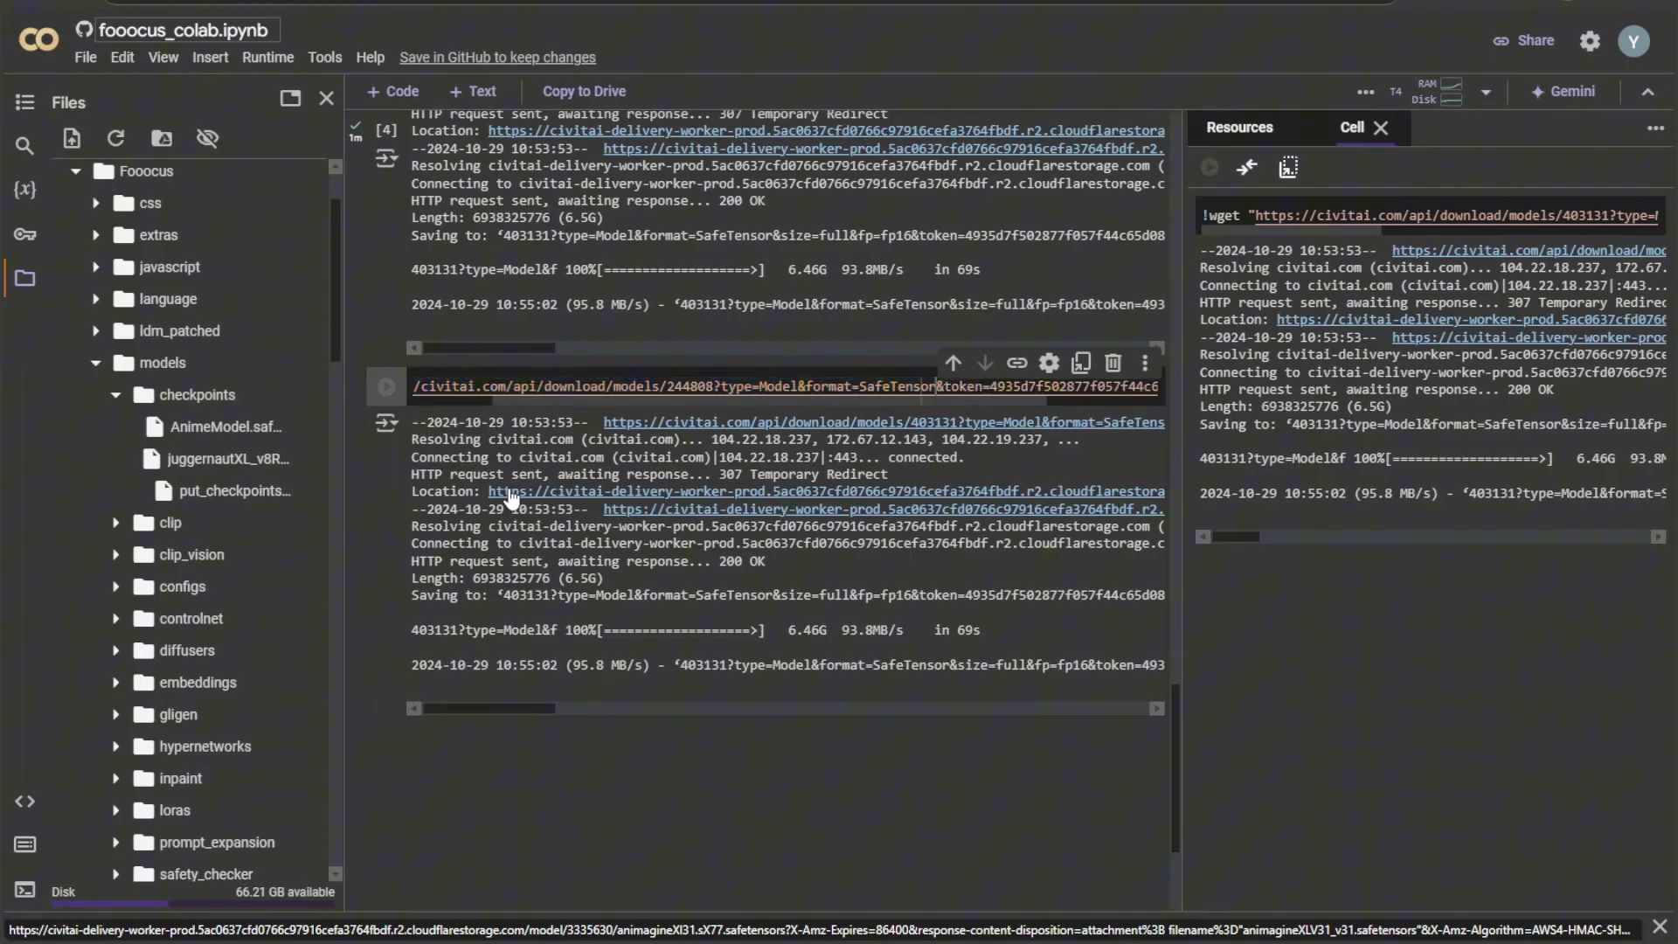
left_click(386, 386)
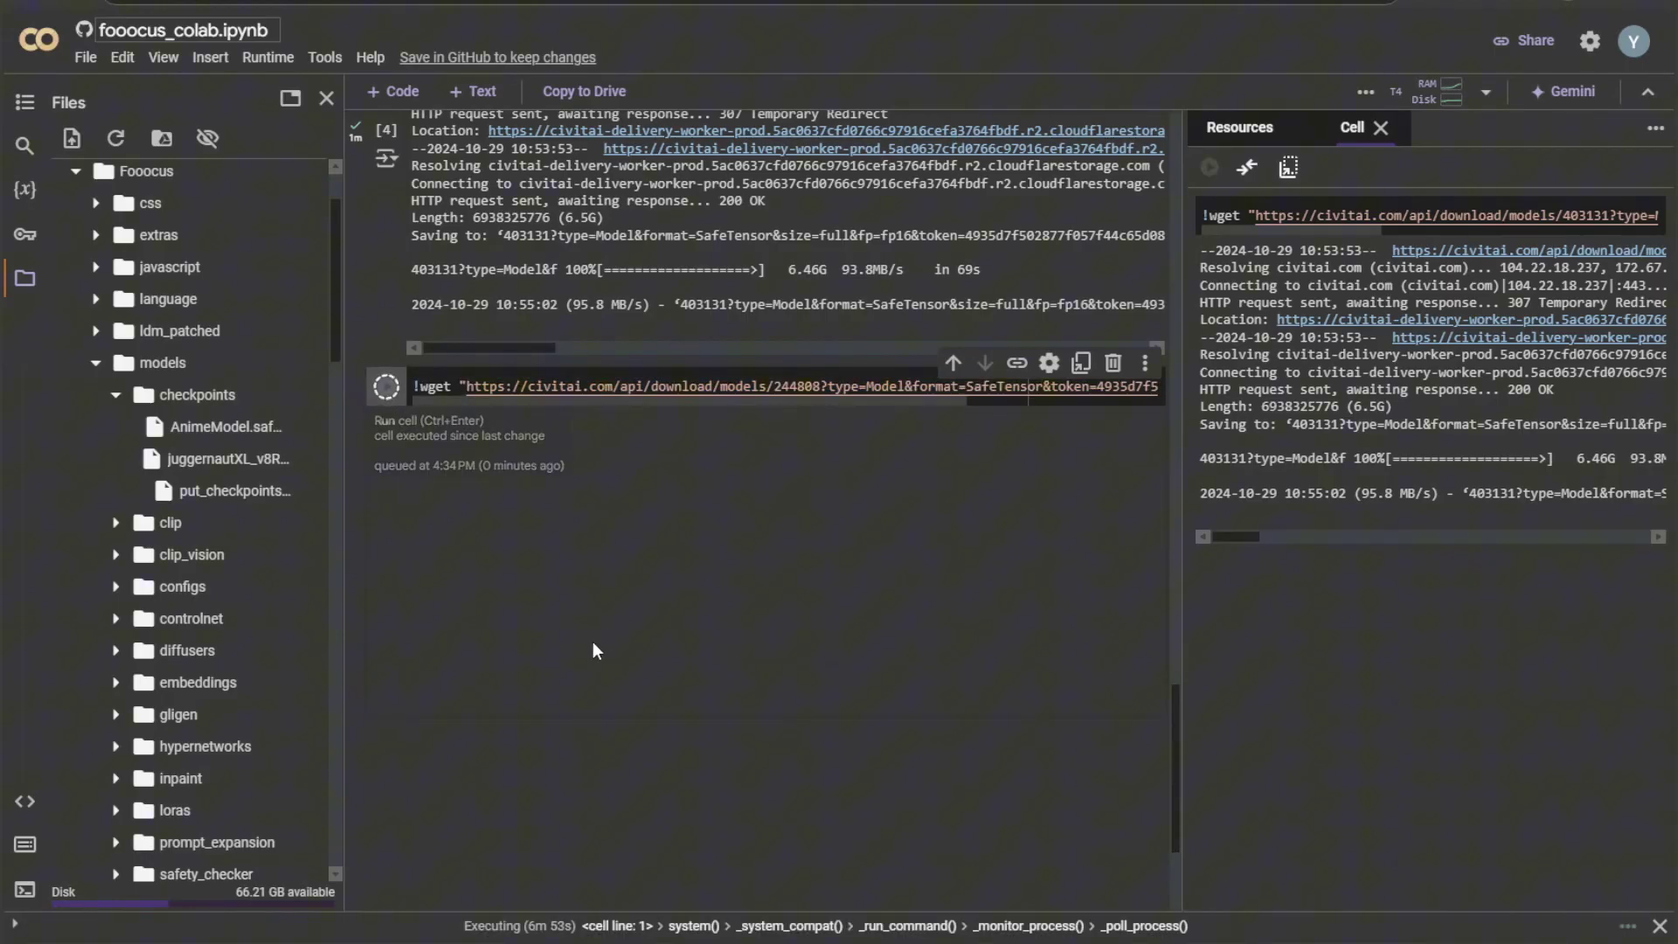
Check the running Fooocus server cell, then move the downloaded LoRA file into models/loras.
scroll(594, 643, "up", 8)
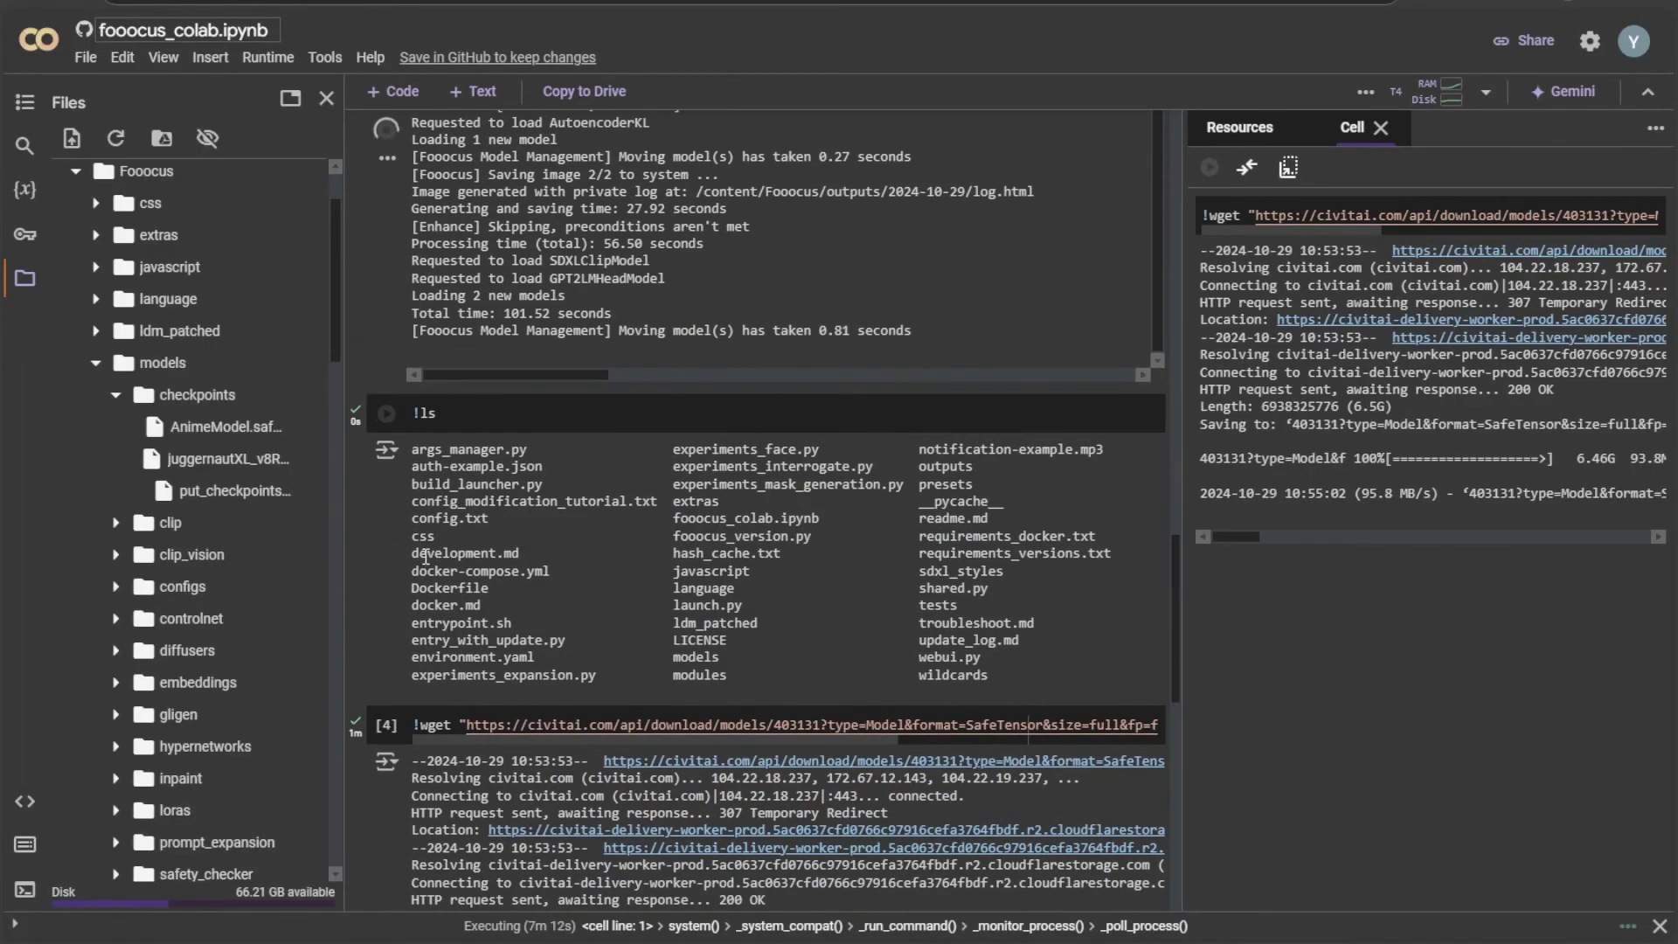
scroll(514, 612, "up", 15)
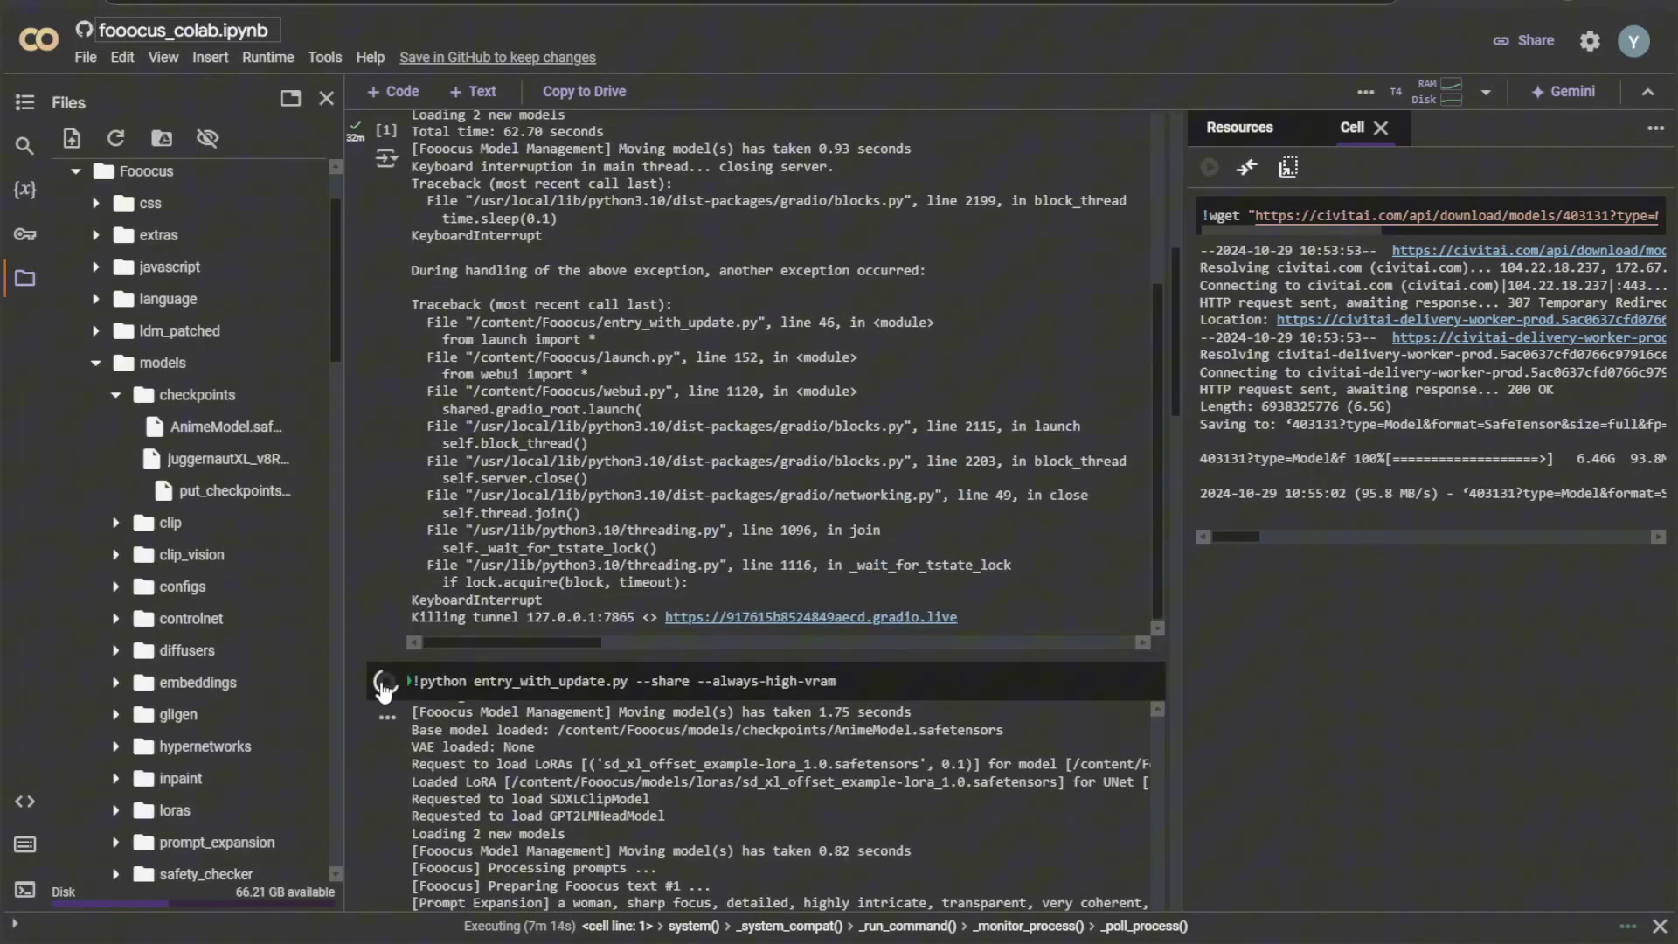
left_click(392, 695)
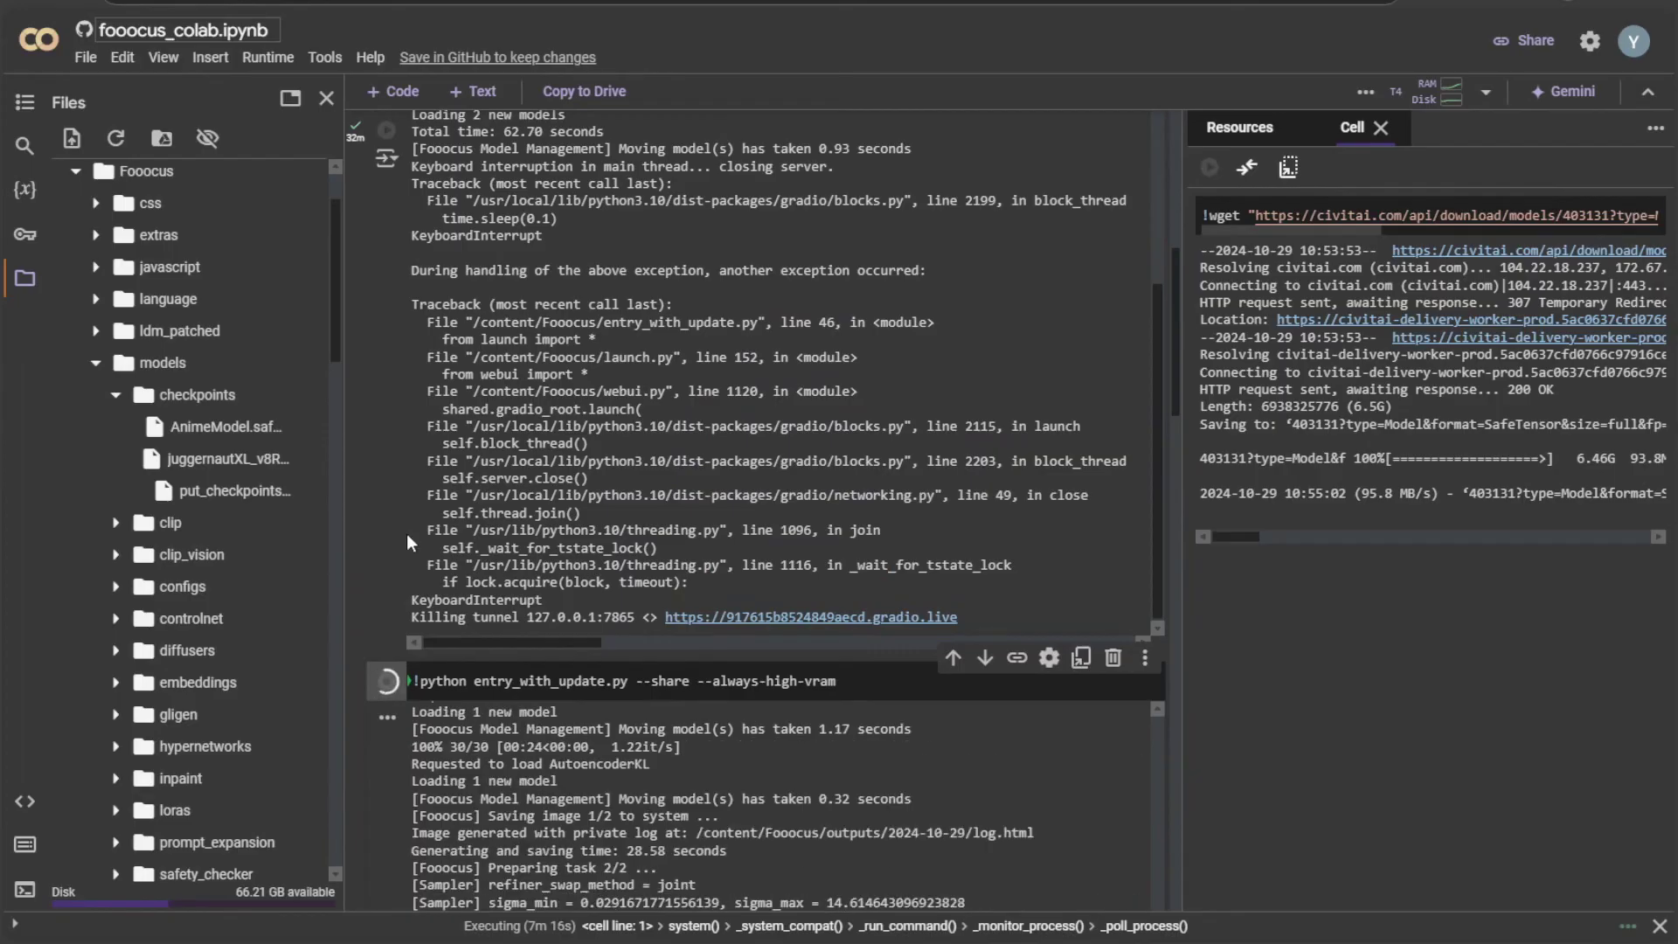
scroll(406, 533, "down", 10)
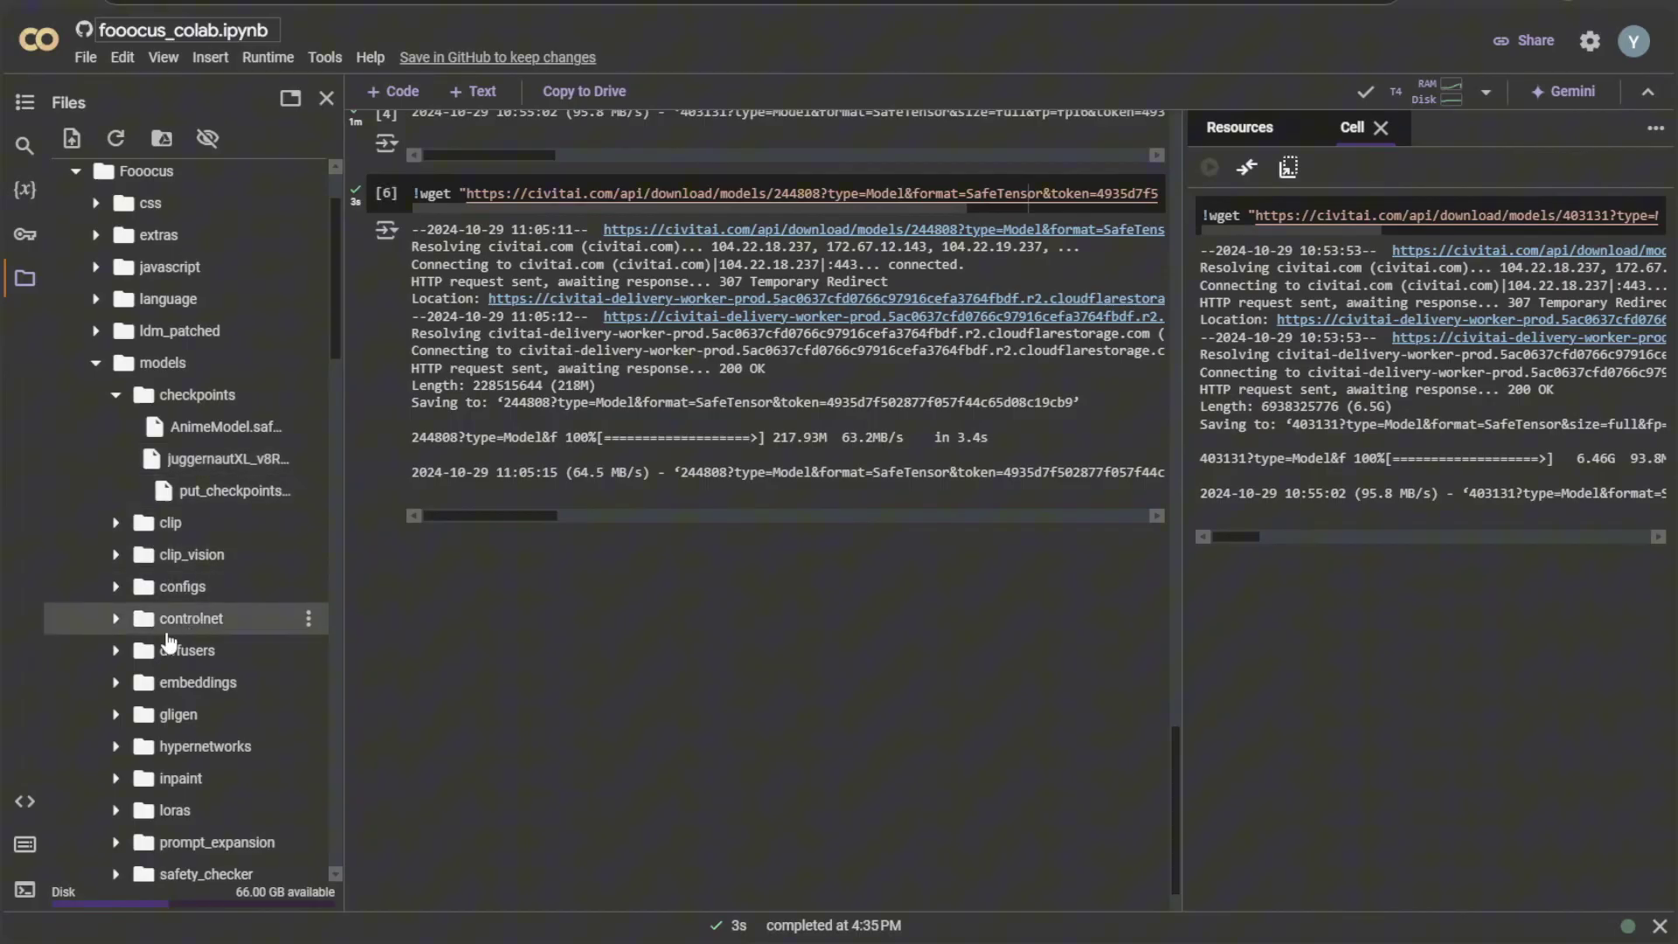
scroll(168, 641, "down", 8)
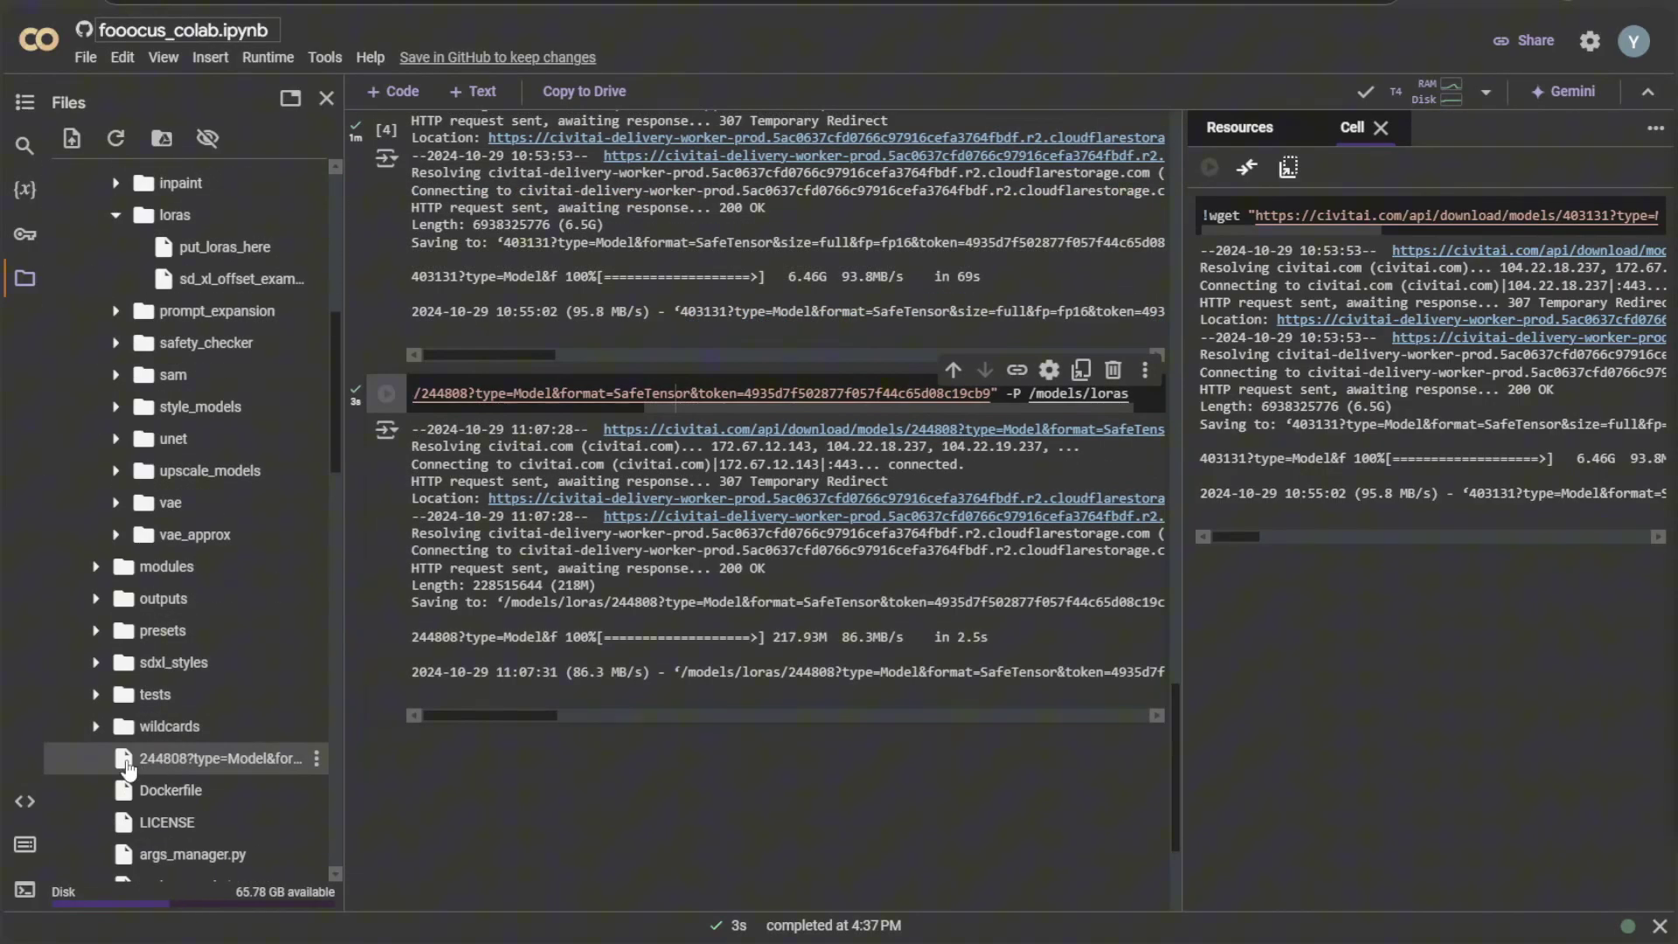
left_click_drag(129, 769, 166, 247)
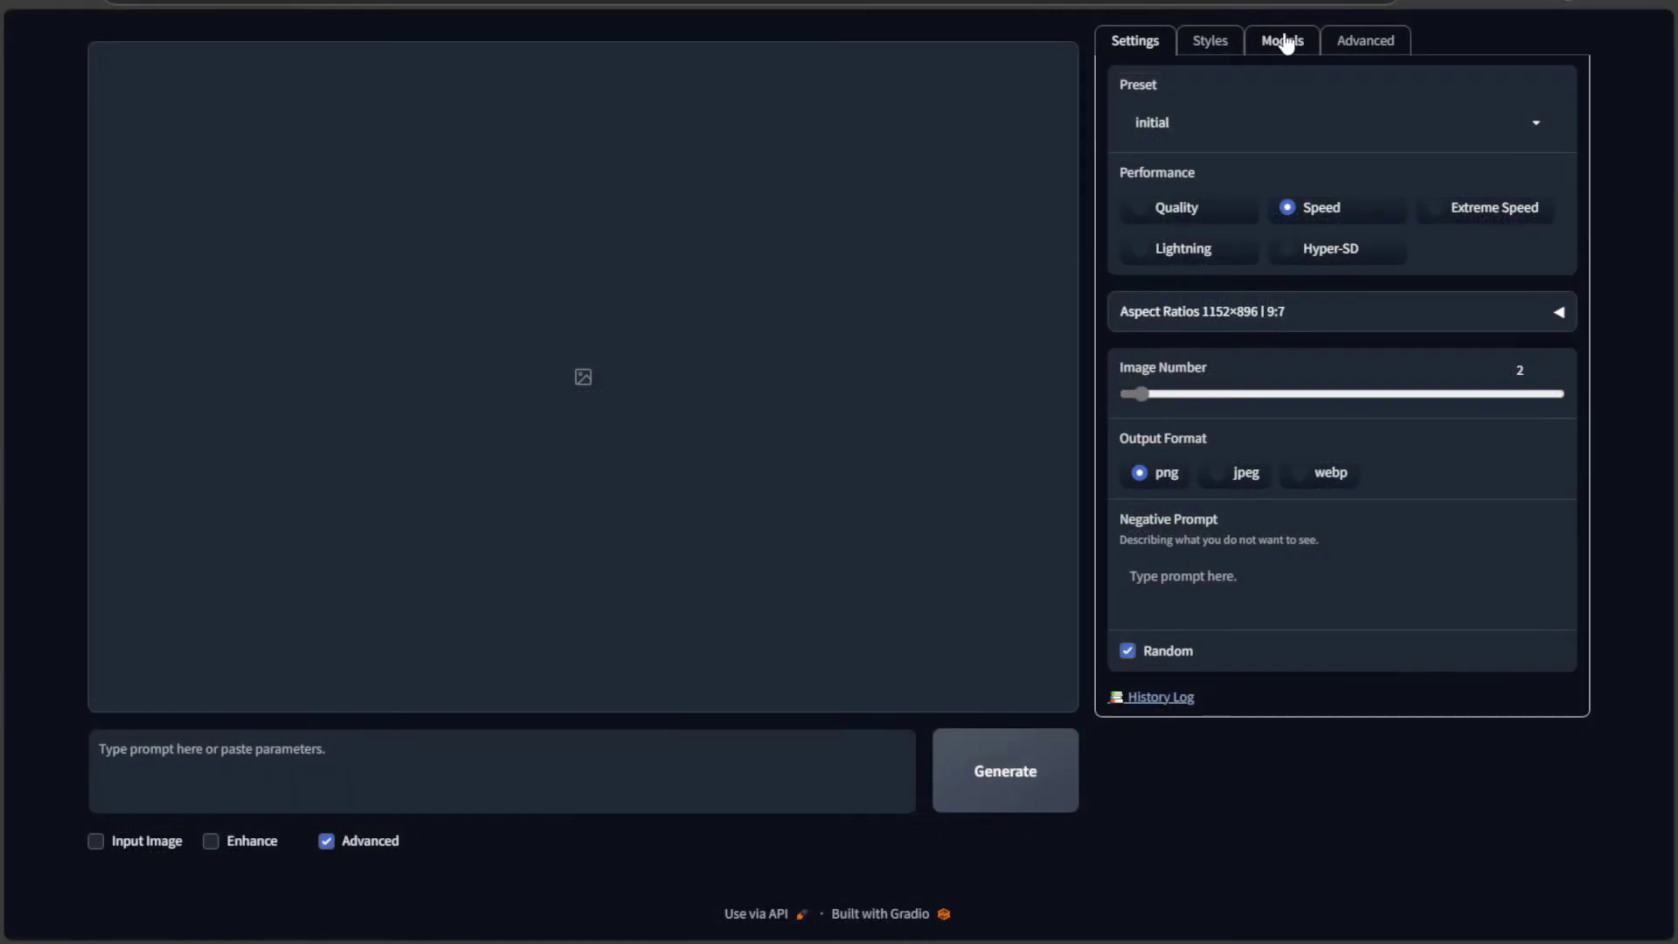
Set LoRA 1 to All Disney Princess at weight 0.8 and enter the prompt 'a woman'.
left_click(1281, 41)
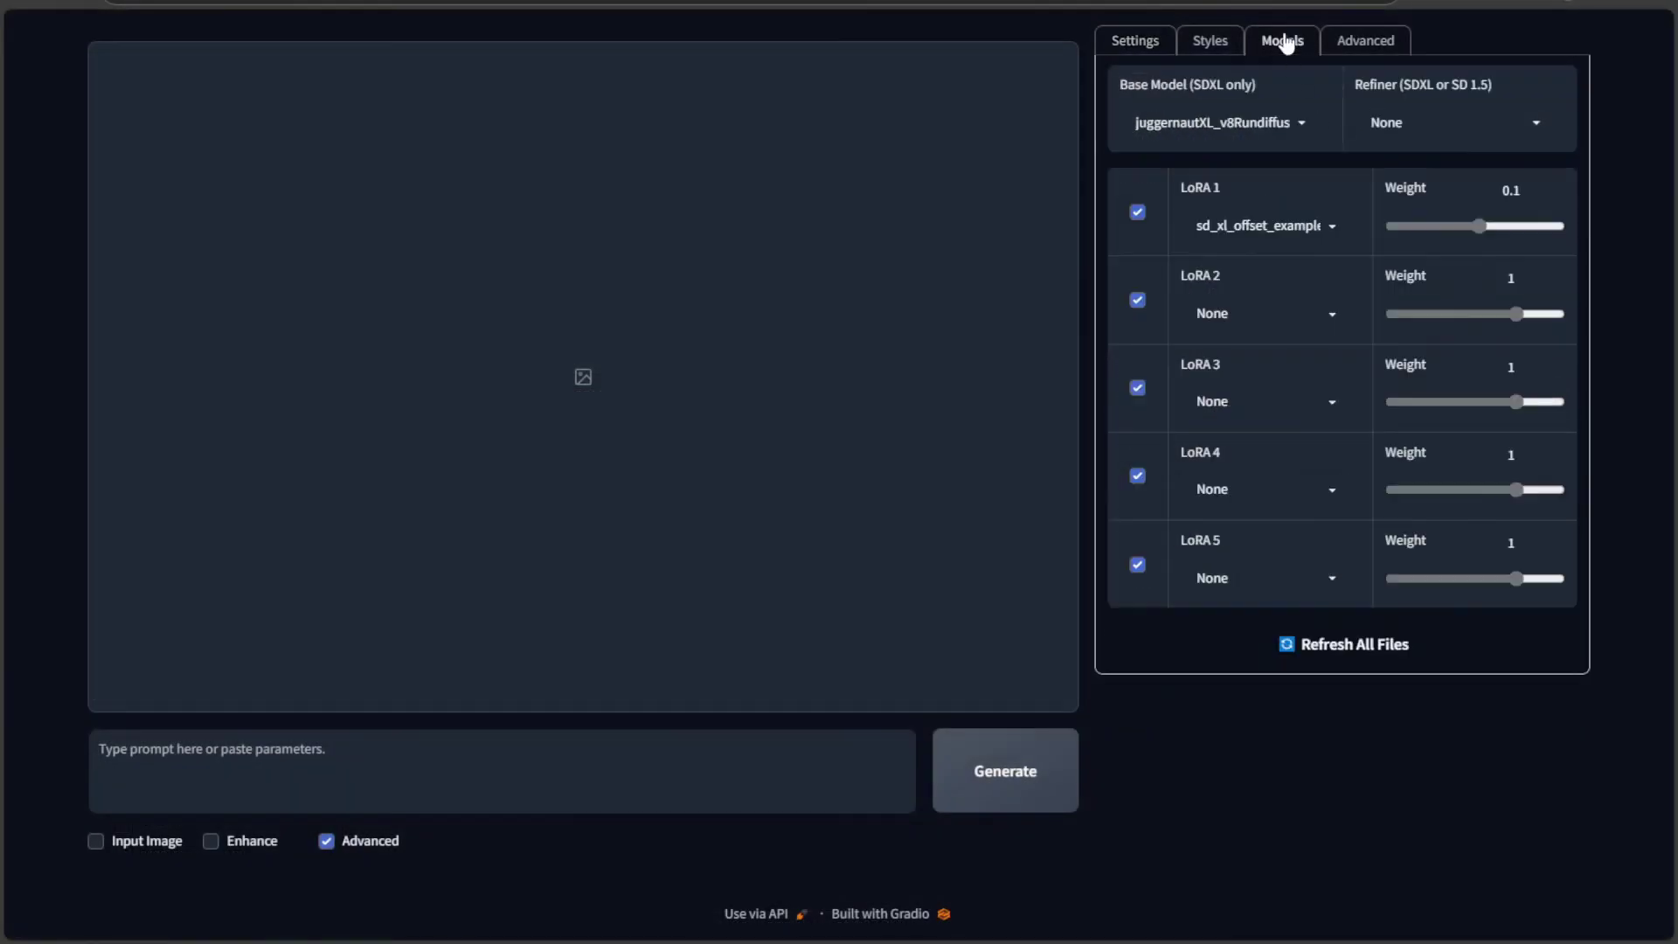
left_click(1218, 135)
left_click(1075, 179)
left_click(1215, 225)
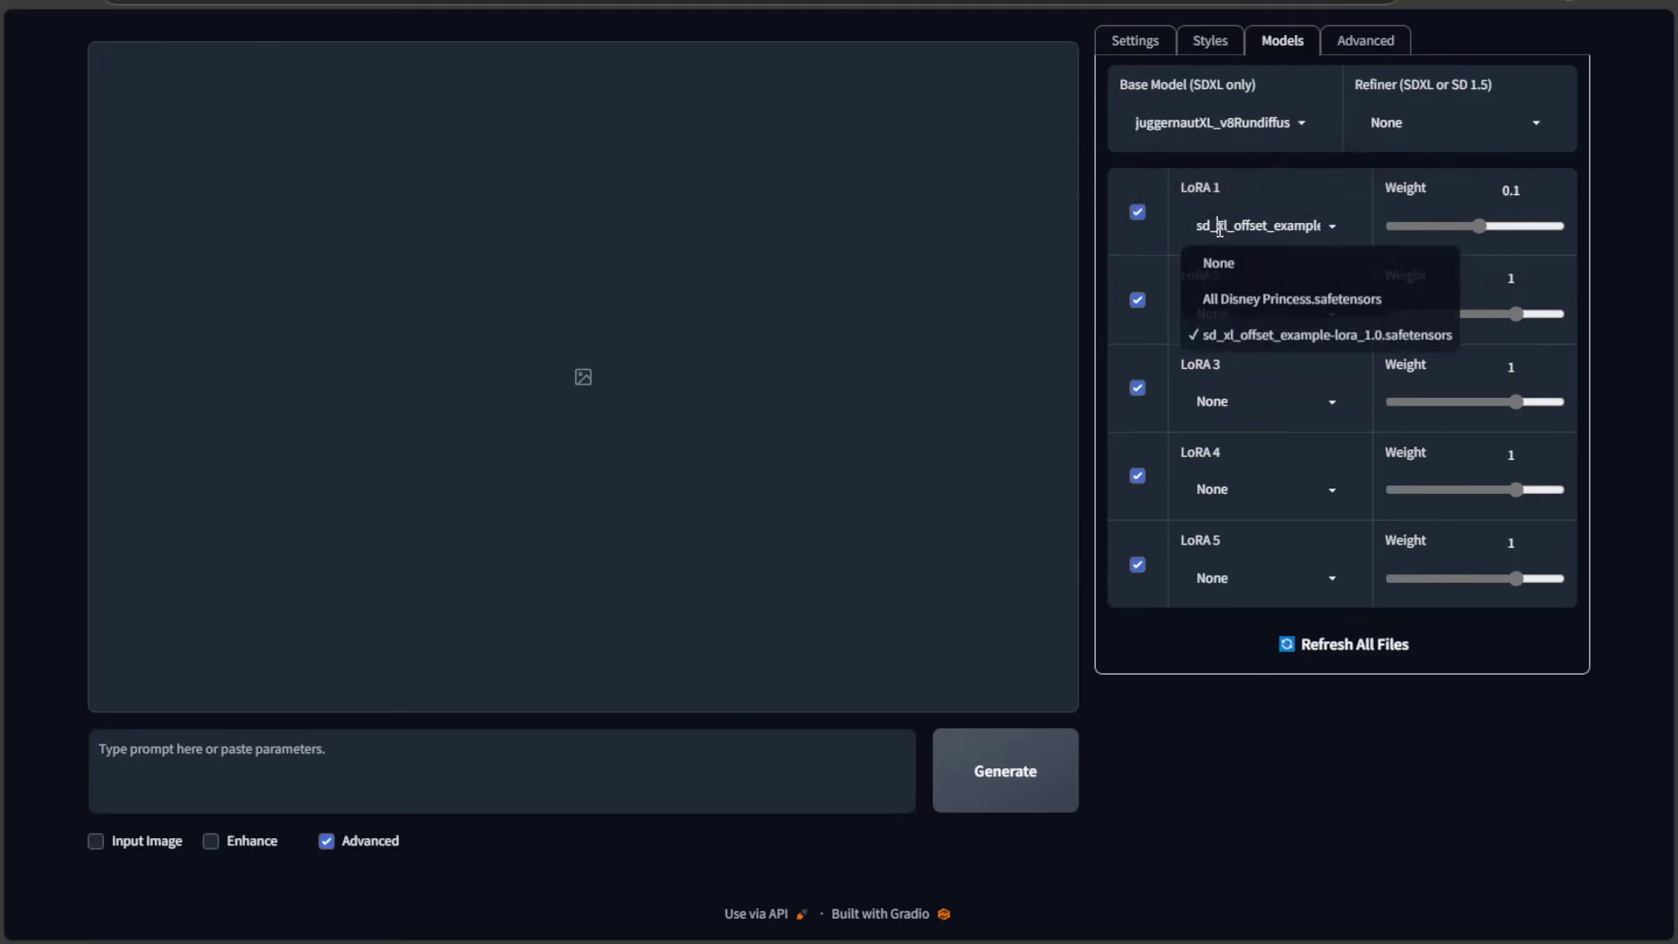
left_click(1254, 302)
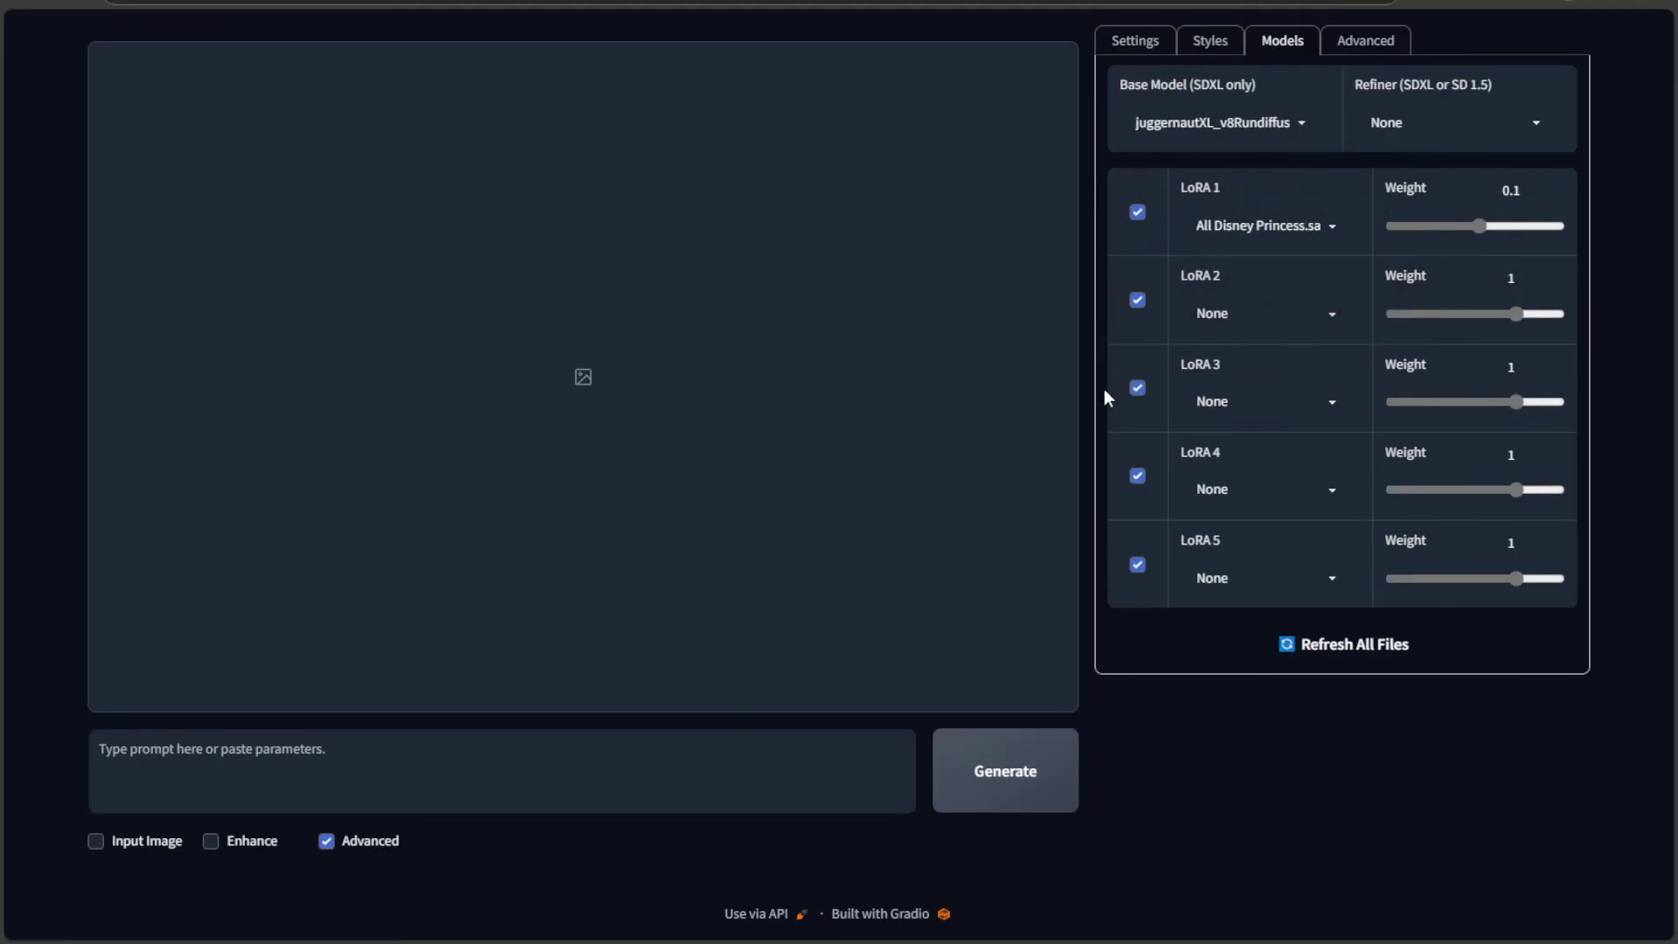
left_click(774, 776)
type("a woman")
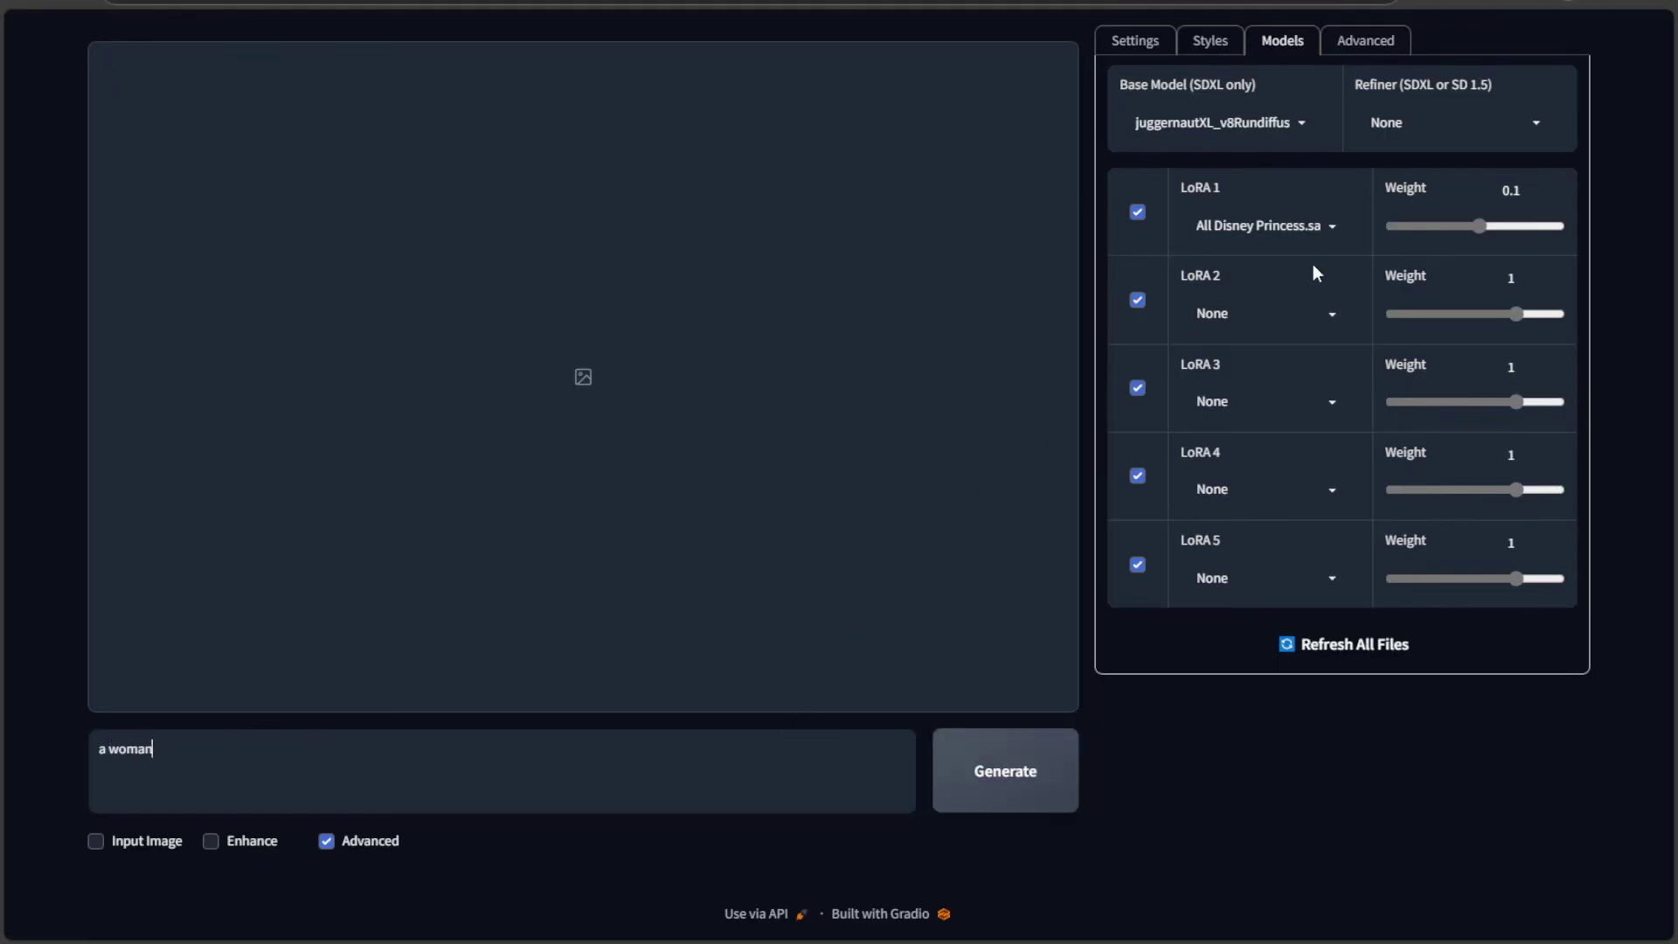
left_click_drag(1519, 226, 1509, 226)
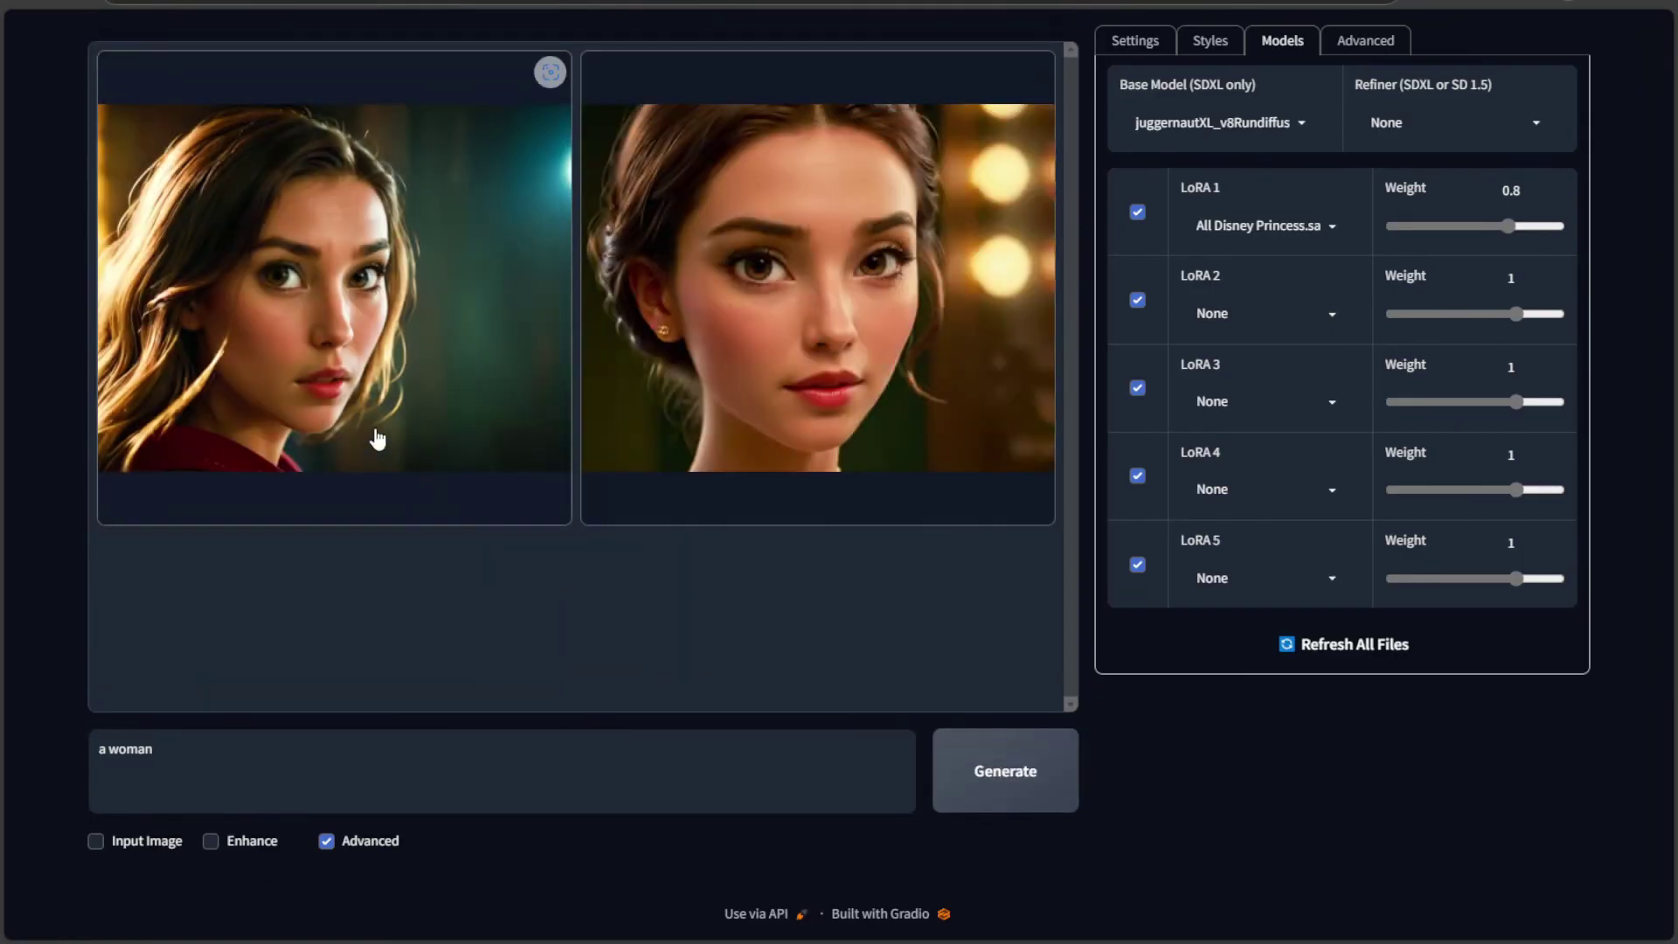
View the two generated portraits, comparing the Disney-style one with the realistic one.
left_click(377, 439)
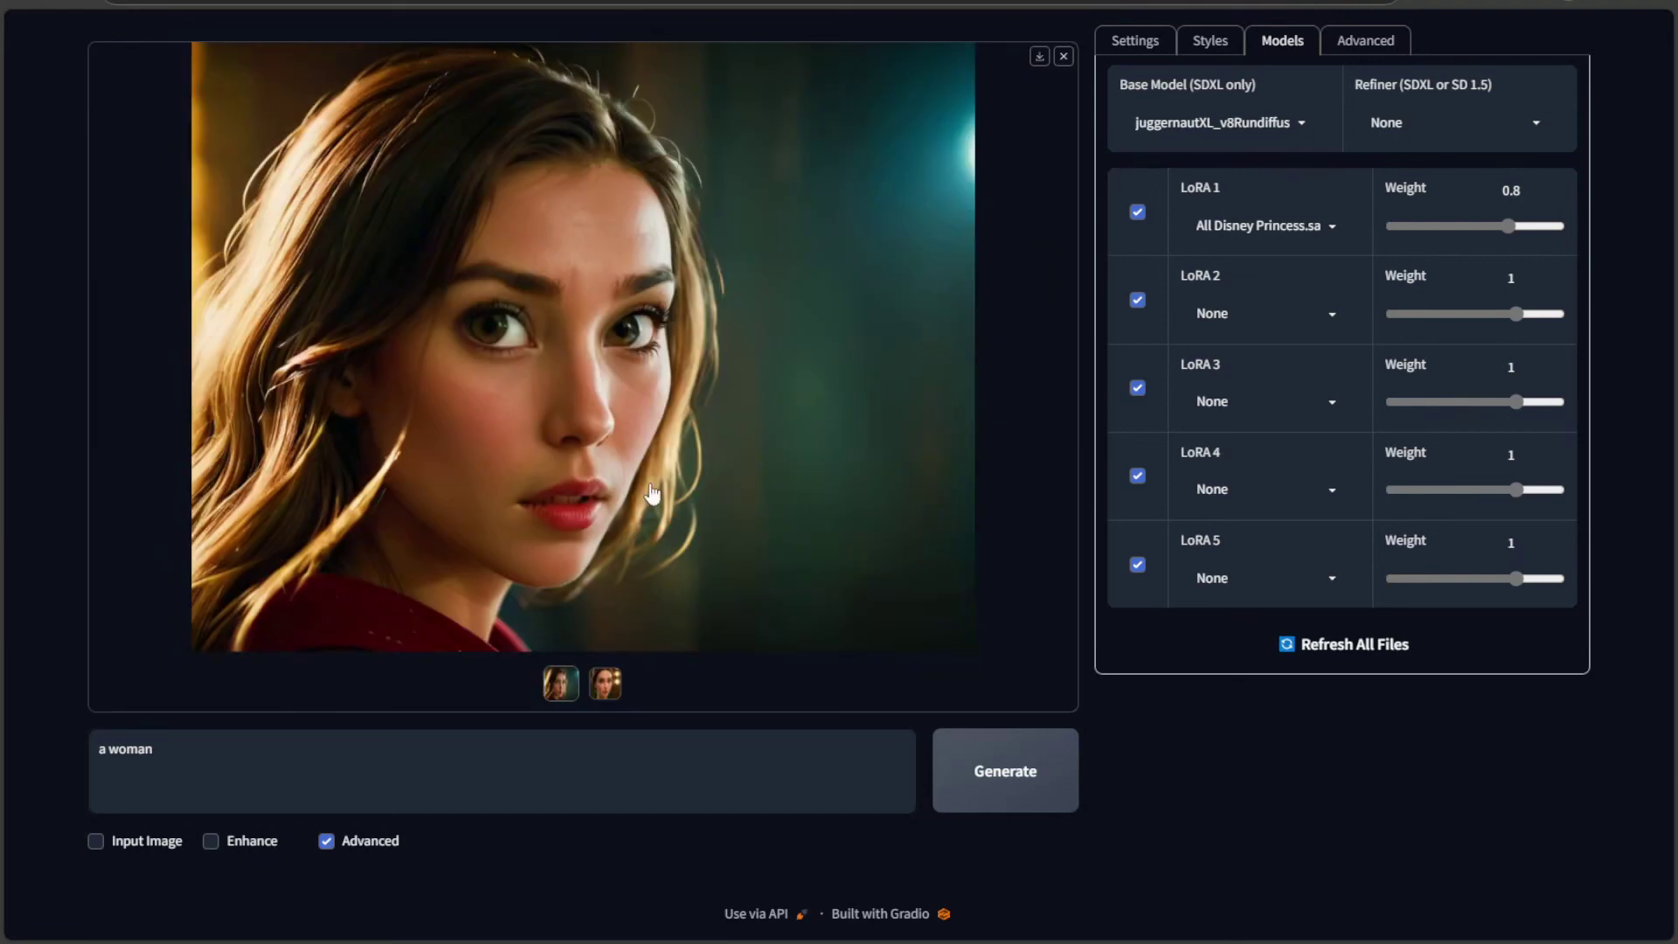
left_click(603, 693)
left_click(556, 695)
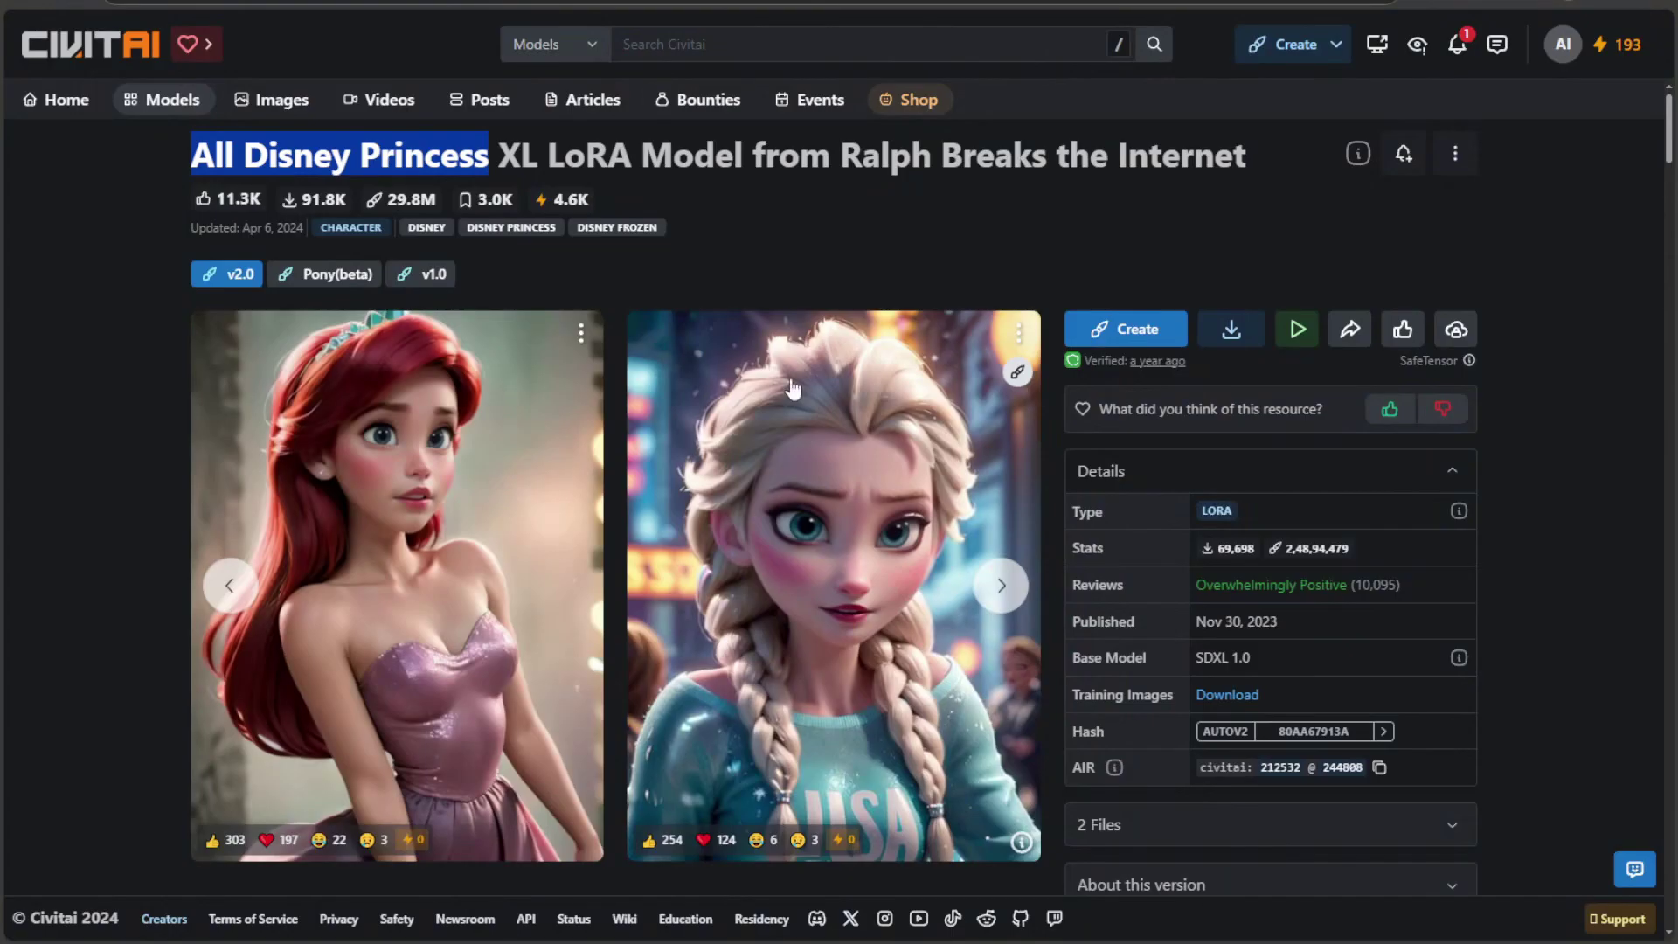
Page through the LoRA's example gallery past the Cinderella images to the Moana and Elsa examples.
left_click(1001, 585)
left_click(1001, 585)
left_click(1000, 584)
left_click(1001, 584)
left_click(1000, 585)
left_click(1000, 585)
left_click(1001, 584)
left_click(1001, 585)
left_click(1001, 585)
left_click(1001, 585)
left_click(1000, 585)
left_click(1000, 585)
left_click(1001, 585)
left_click(1001, 585)
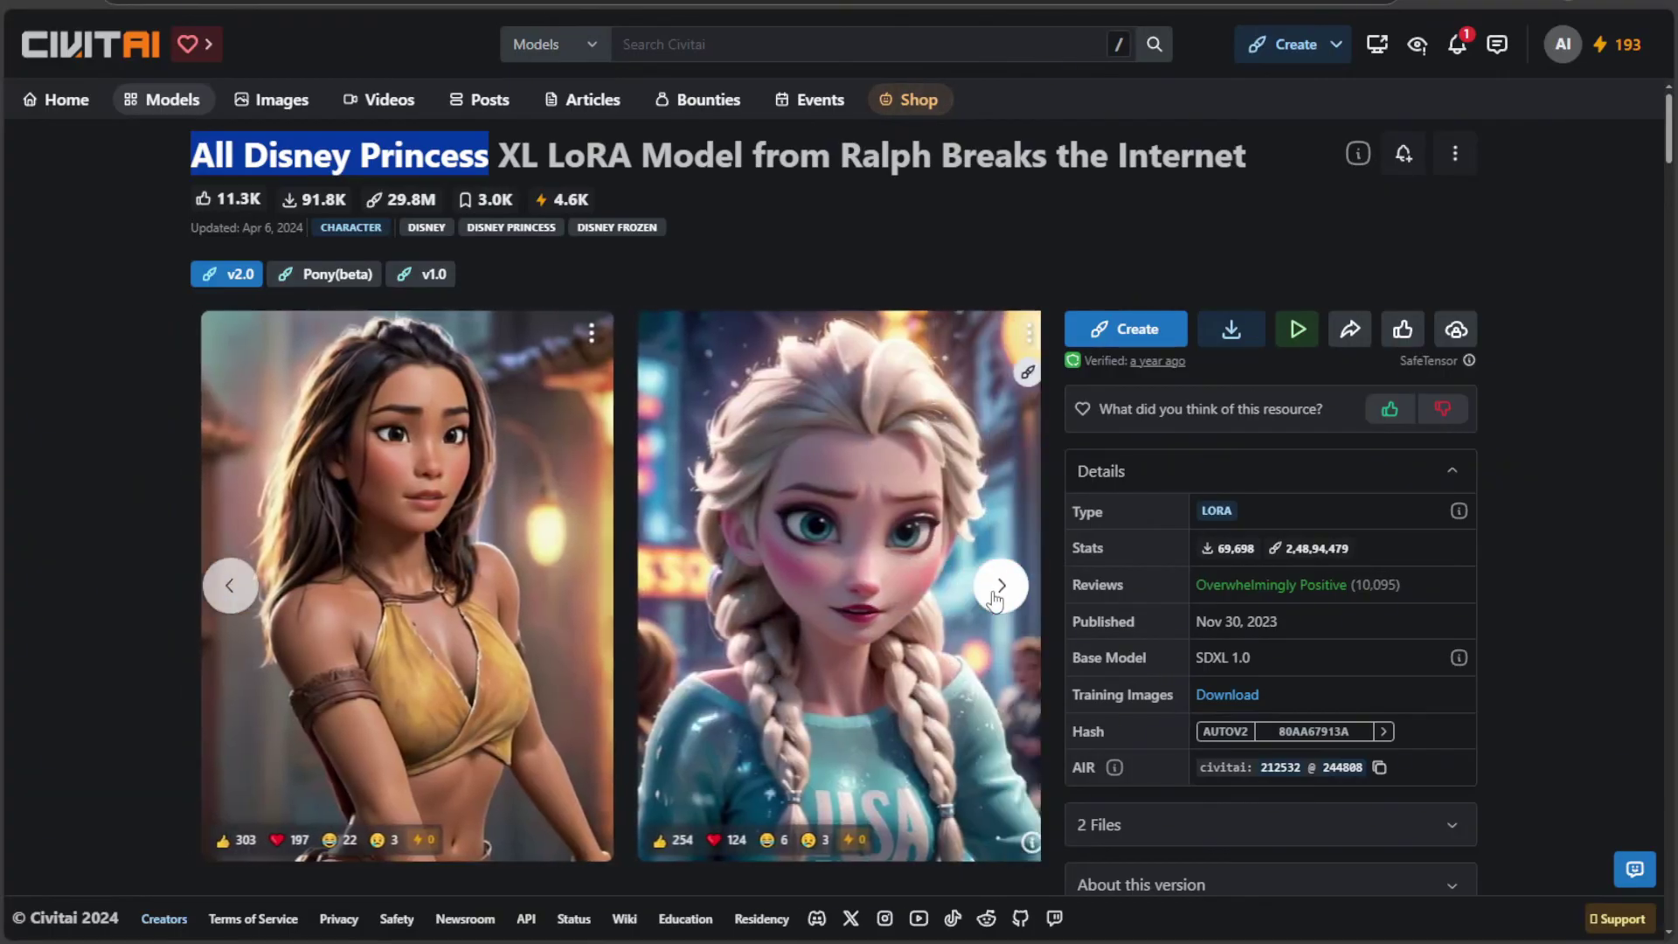